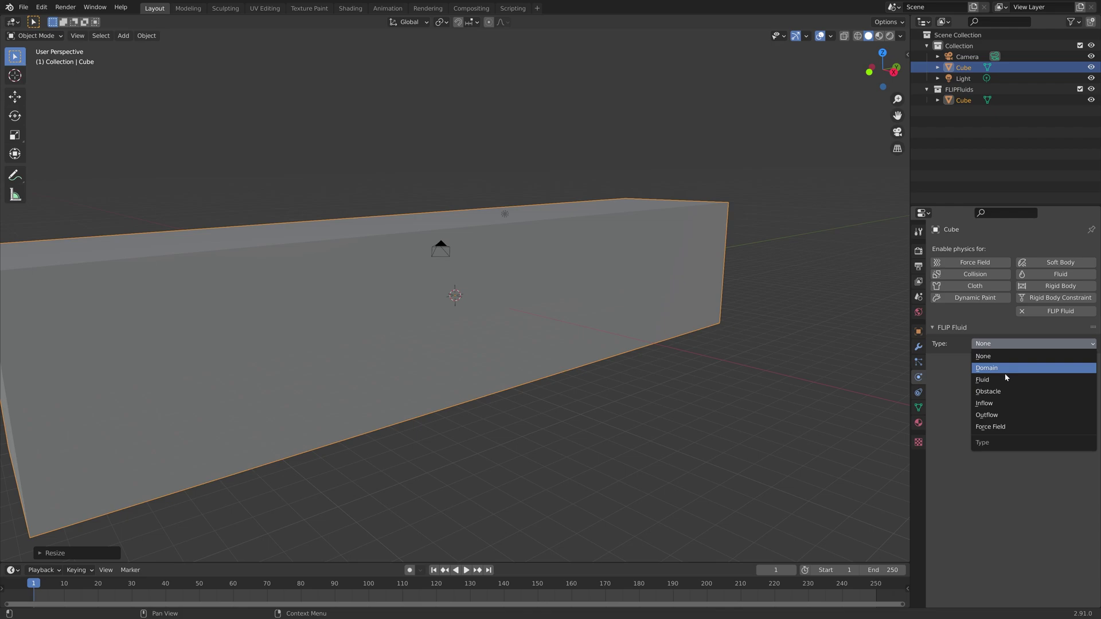
# Set the large box's FLIP Fluid type to Domain and save the file as tut.blend in the Flip complex folder.
pyautogui.click(1006, 371)
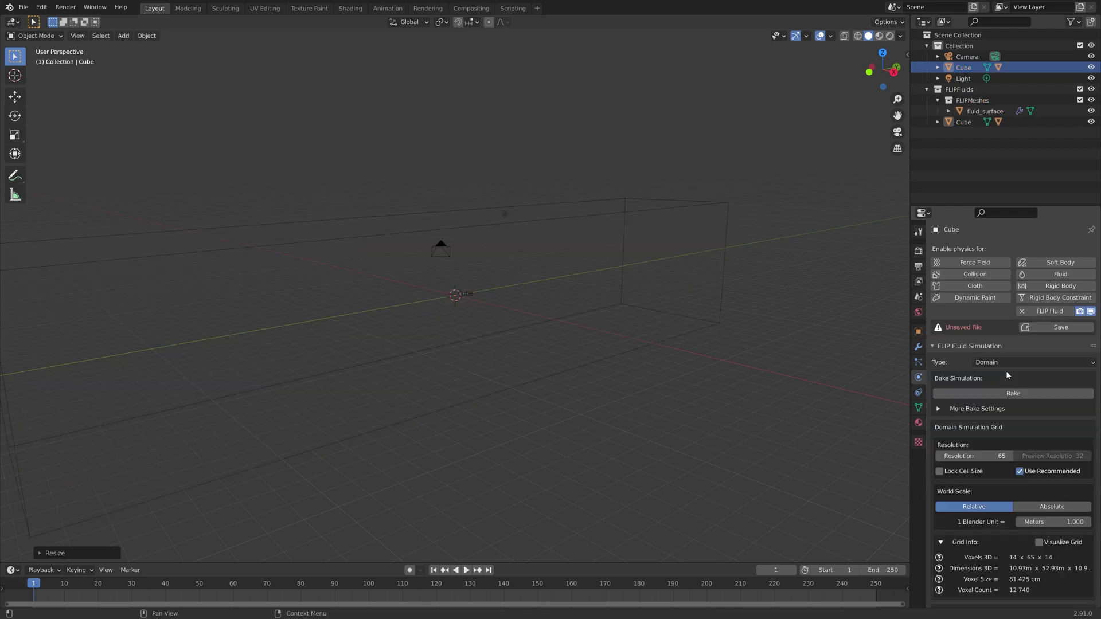
pyautogui.click(1034, 329)
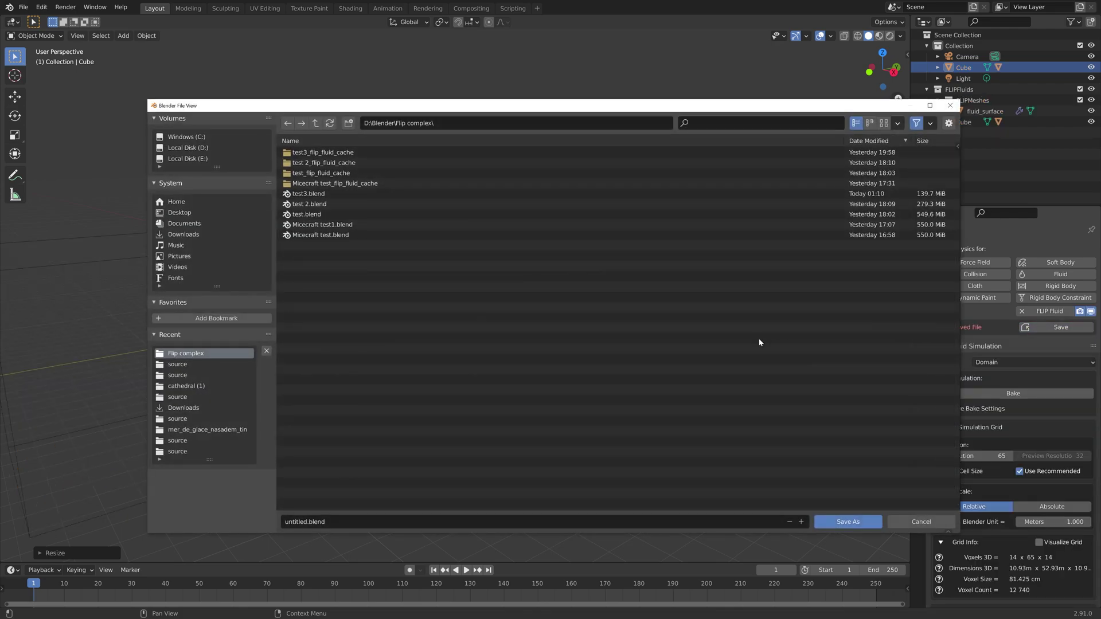
pyautogui.click(376, 518)
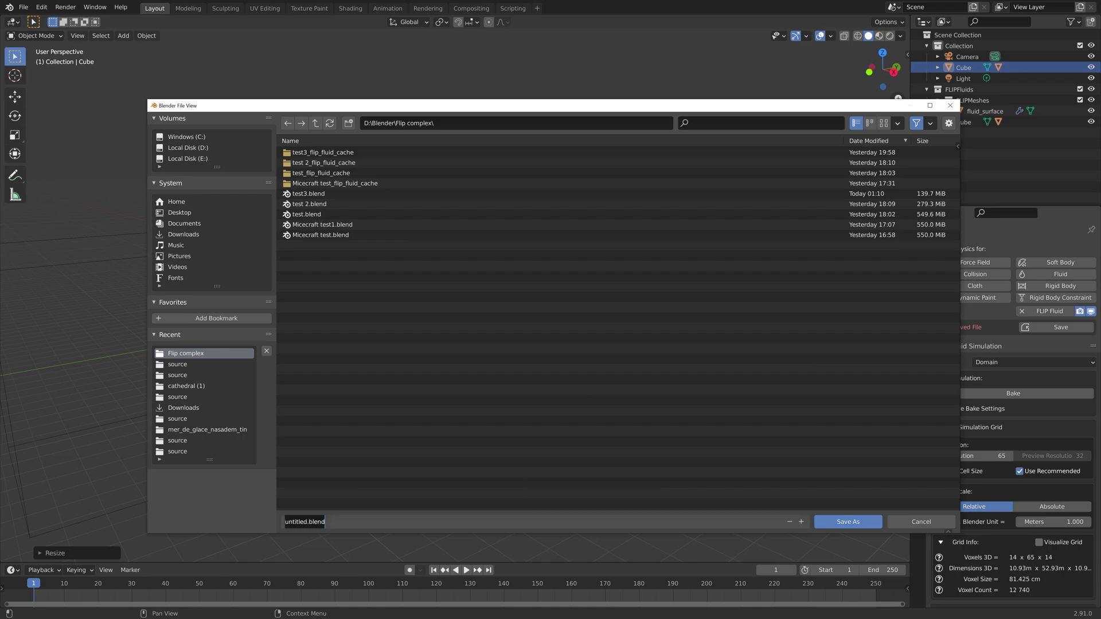
pyautogui.write('tut')
pyautogui.press('Return')
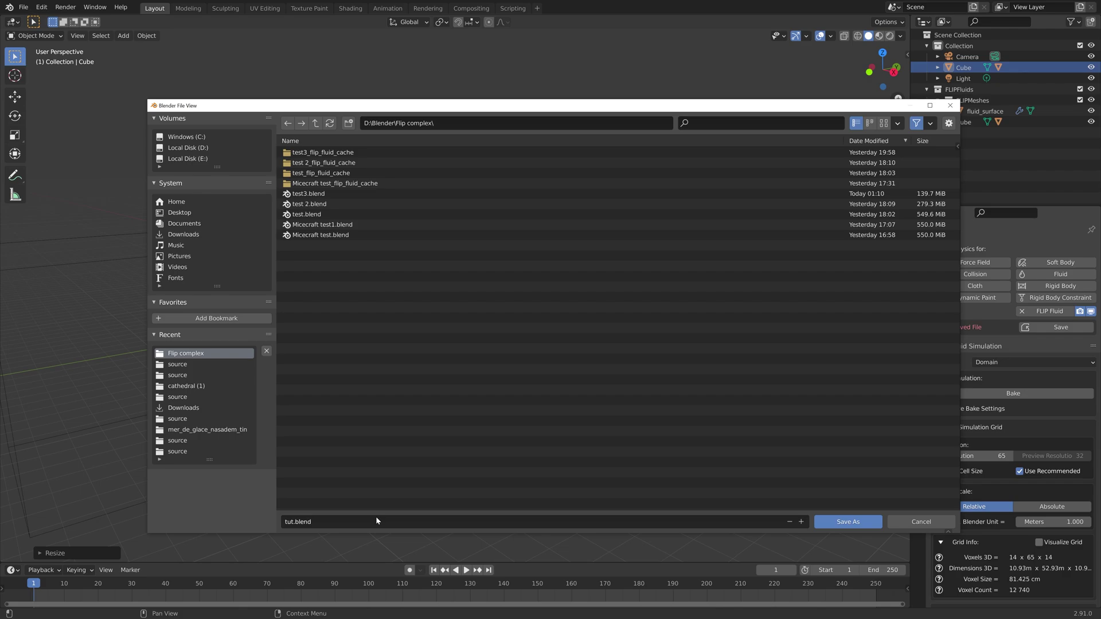
pyautogui.click(848, 522)
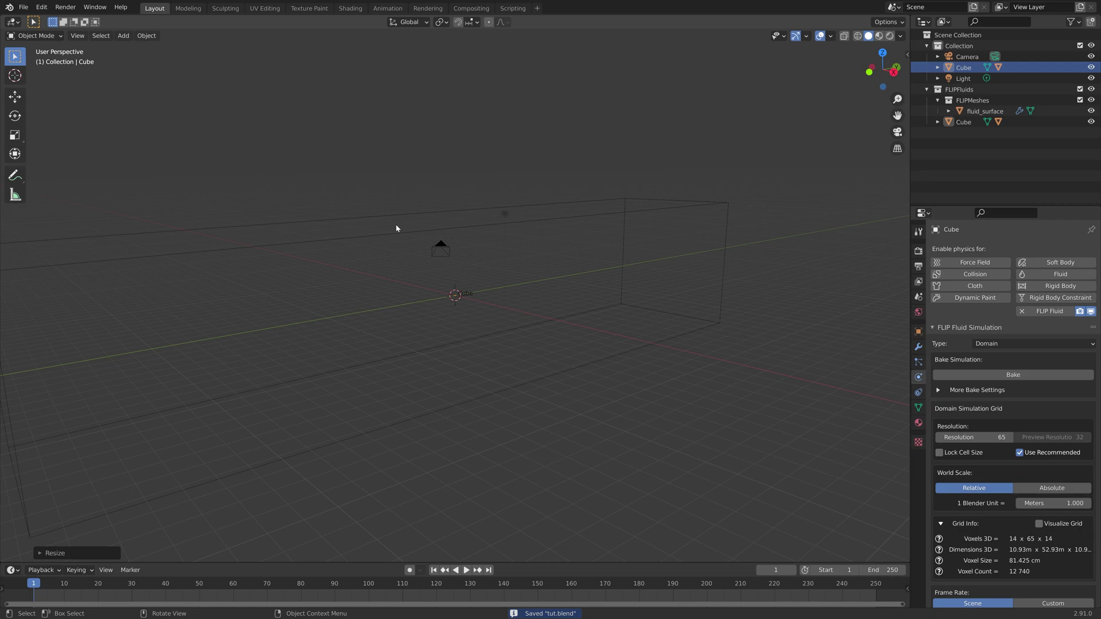
# Add a cube mesh and move it along the Y axis to the positive-Y end of the domain.
pyautogui.moveTo(726, 282); pyautogui.dragTo(696, 287, button='middle')
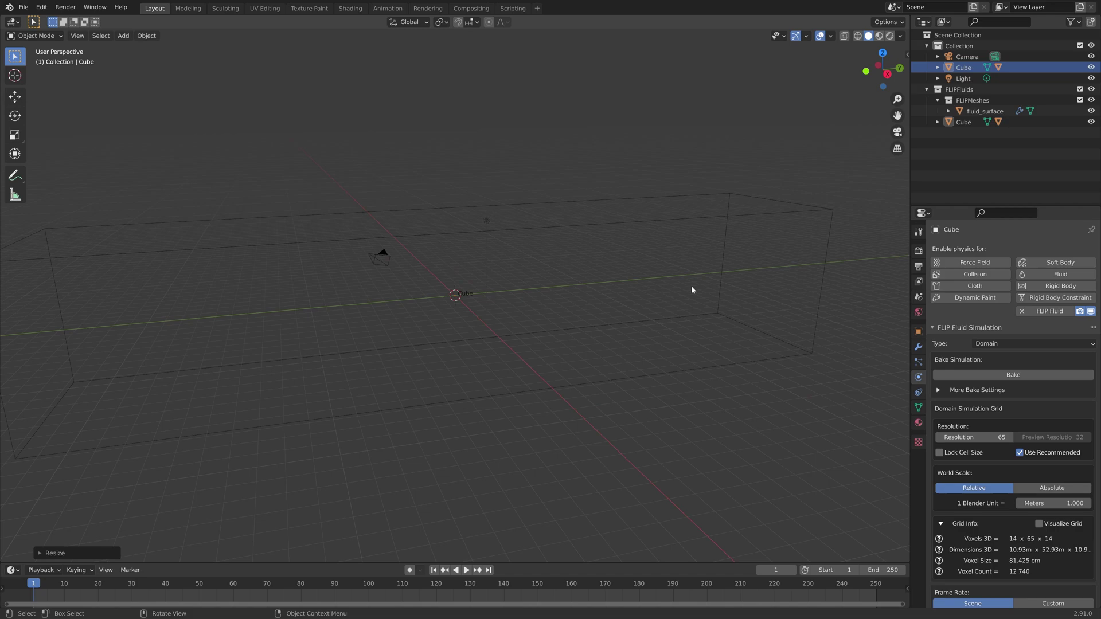
pyautogui.hotkey('shift', 'a')
pyautogui.moveTo(629, 296)
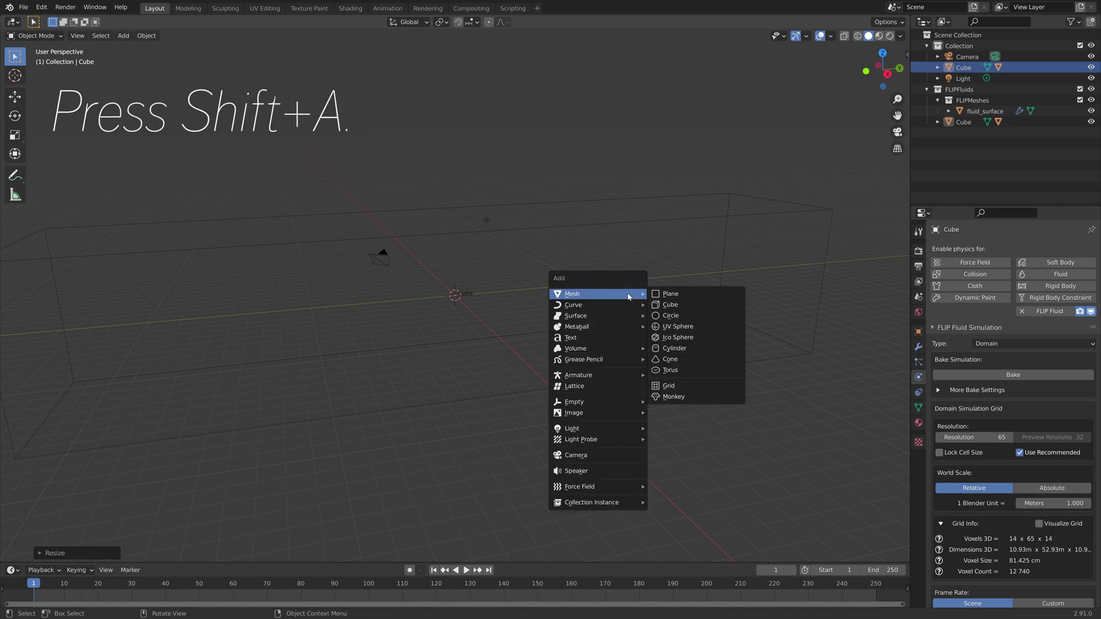
pyautogui.click(669, 306)
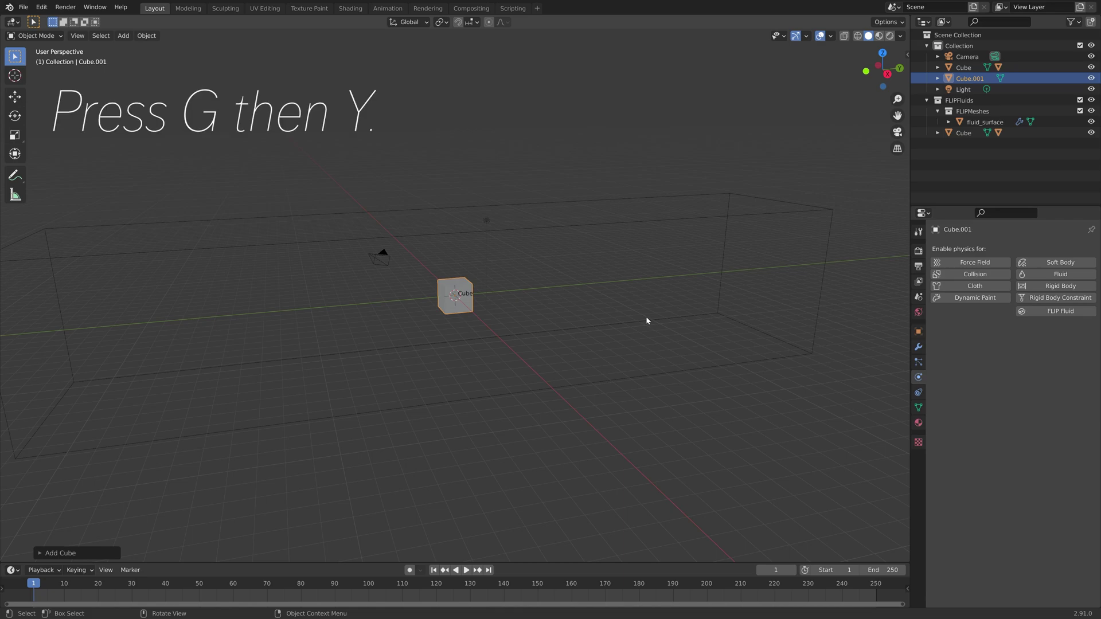
pyautogui.press('g')
pyautogui.press('y')
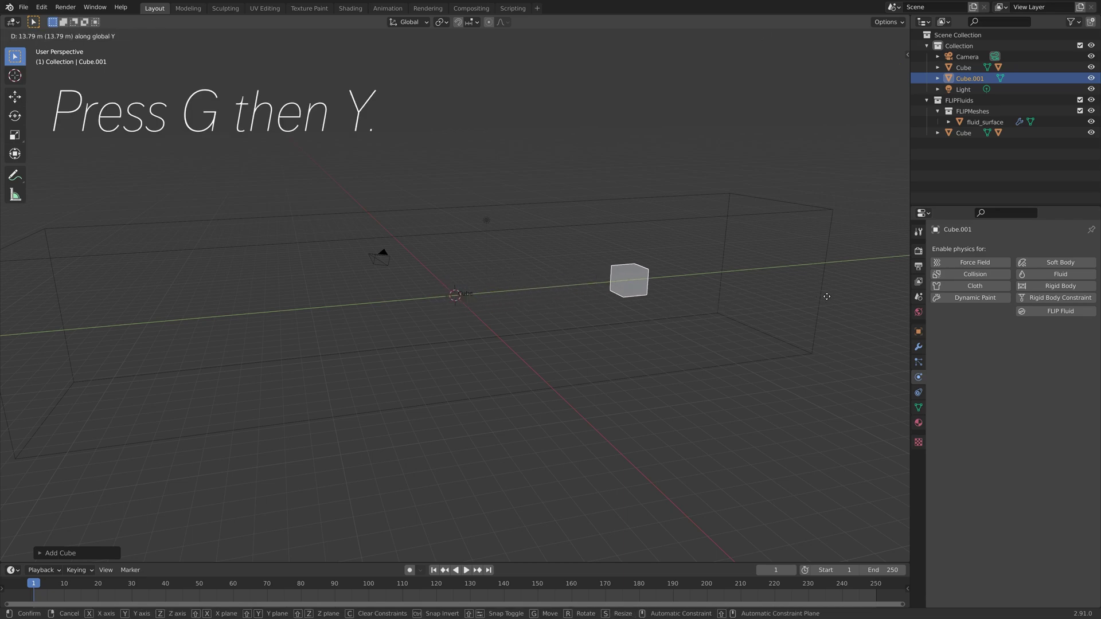
pyautogui.click(41, 251)
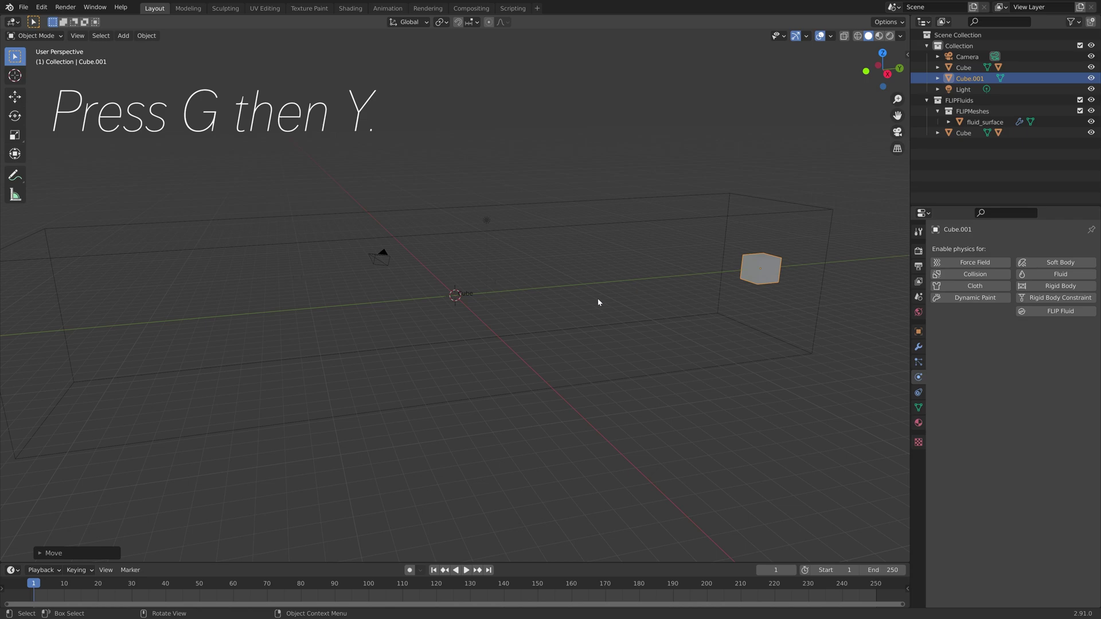
# Scale the new cube by about 5.24 along the X axis to span nearly the domain's width.
pyautogui.moveTo(598, 302); pyautogui.dragTo(604, 354, button='middle')
pyautogui.press('s')
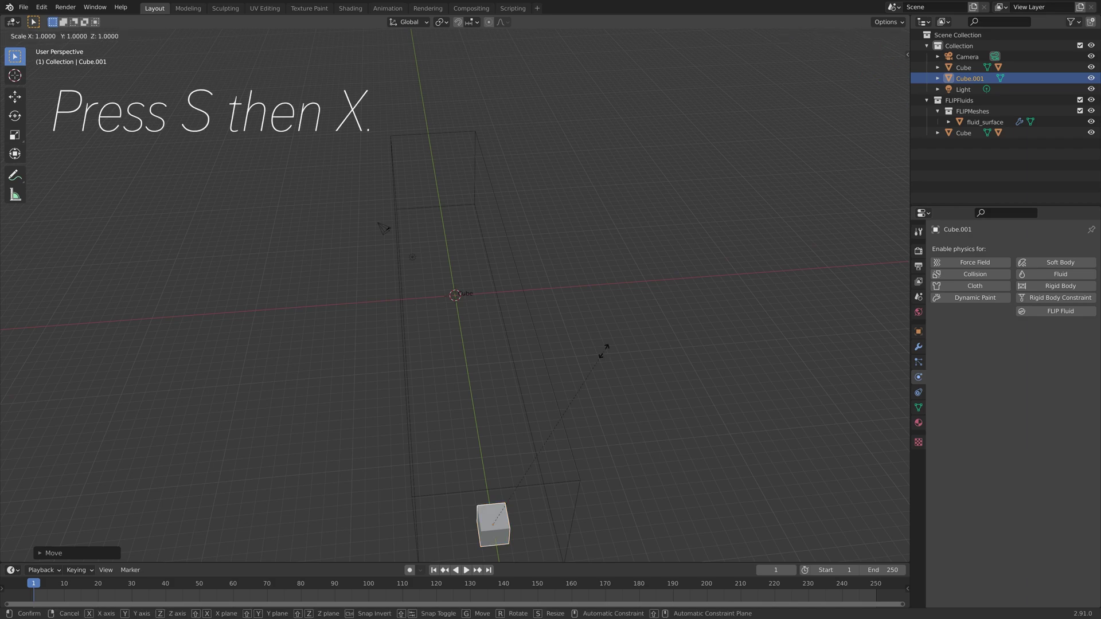
pyautogui.press('x')
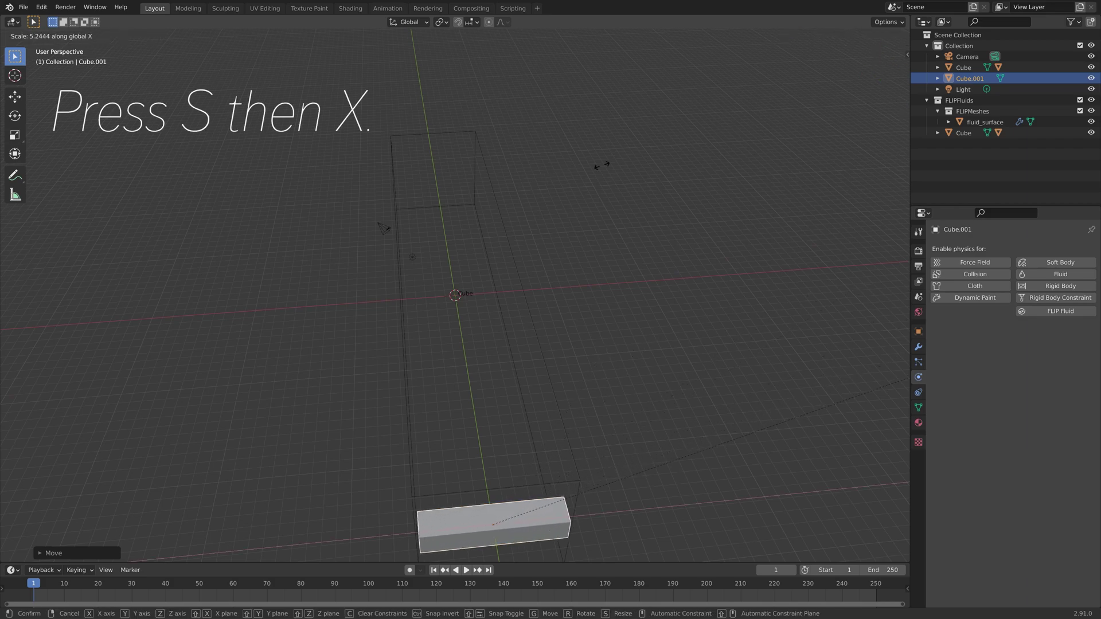
pyautogui.click(603, 166)
# Move the stretched cube up along the Z axis to the top of the domain.
pyautogui.moveTo(501, 206); pyautogui.dragTo(413, 243, button='middle')
pyautogui.scroll(4, 715, 216)
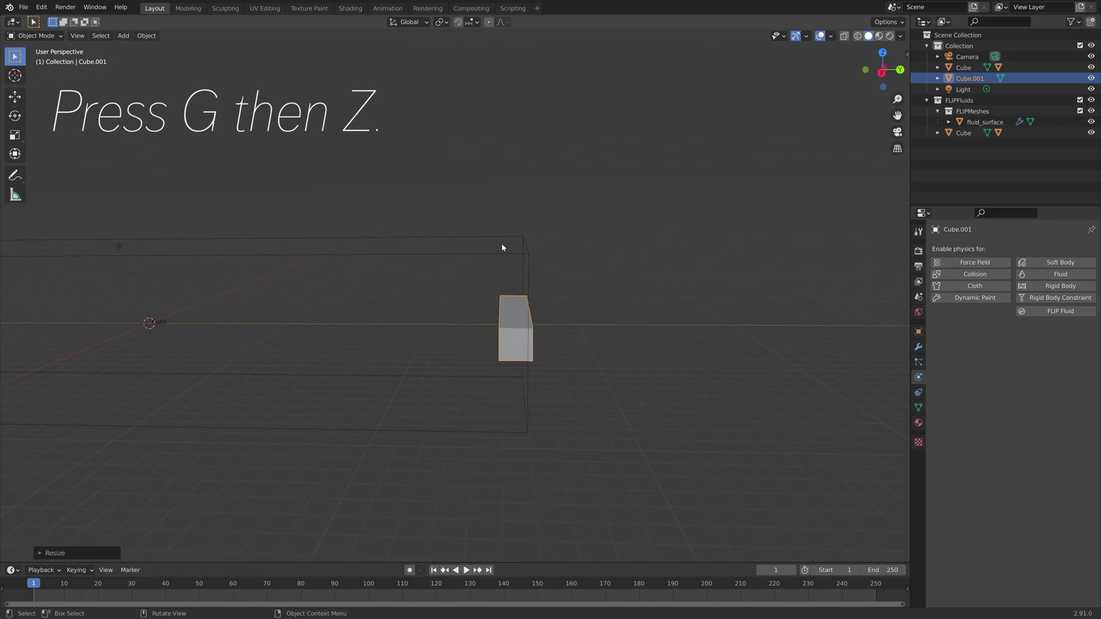
pyautogui.press('g')
pyautogui.press('z')
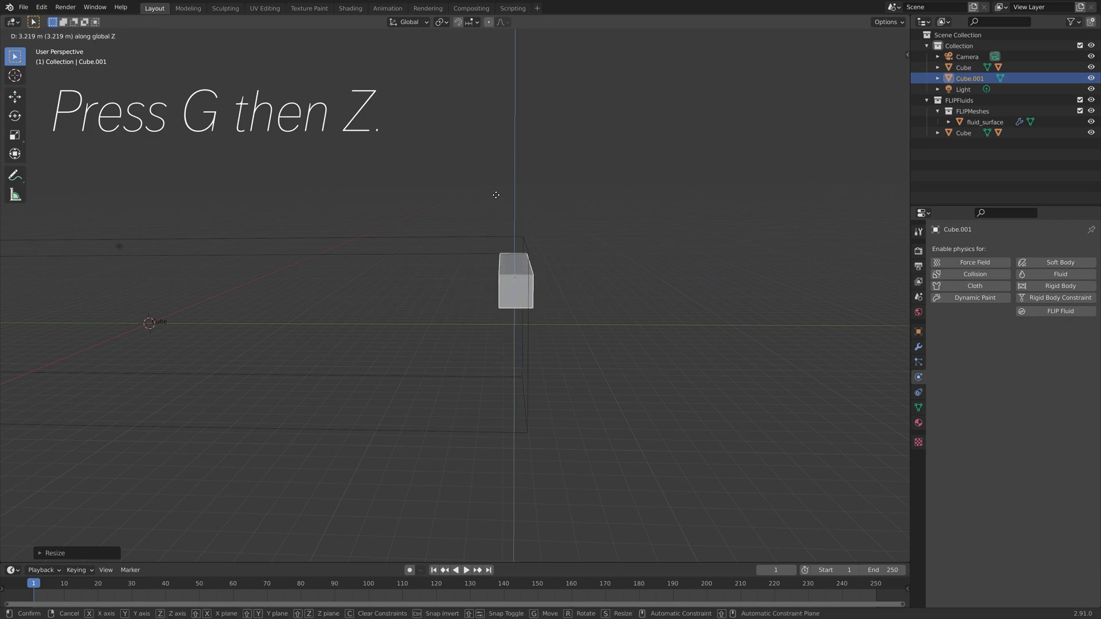
pyautogui.click(500, 184)
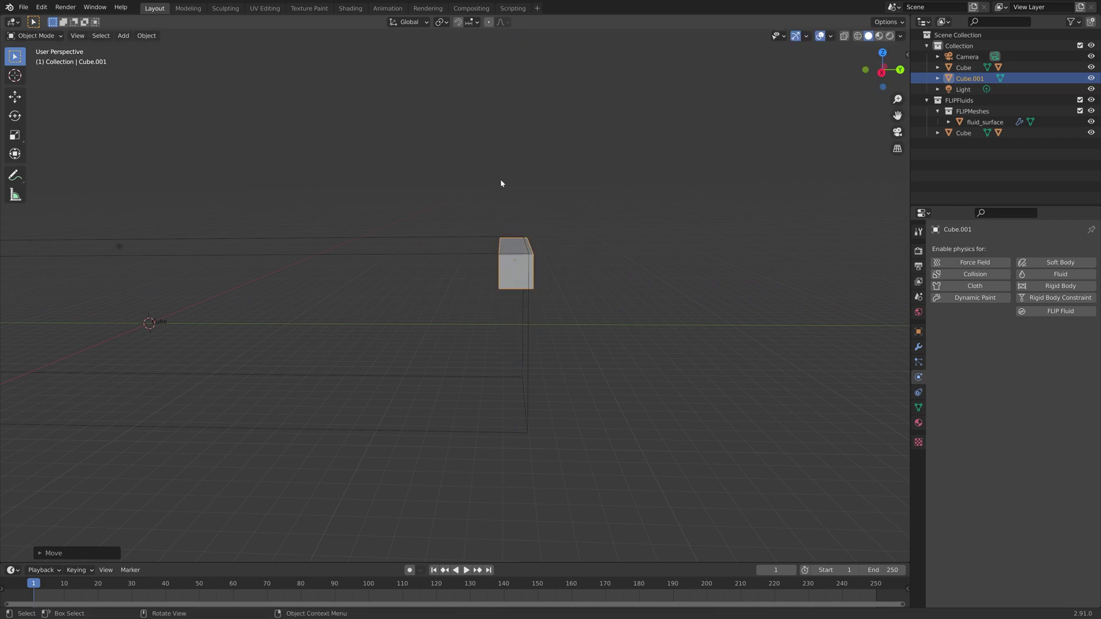
# In top view, move the stretched cube about 0.3 m in negative Y, just inside the domain's end wall.
pyautogui.press('KP_7')
pyautogui.scroll(4, 505, 184)
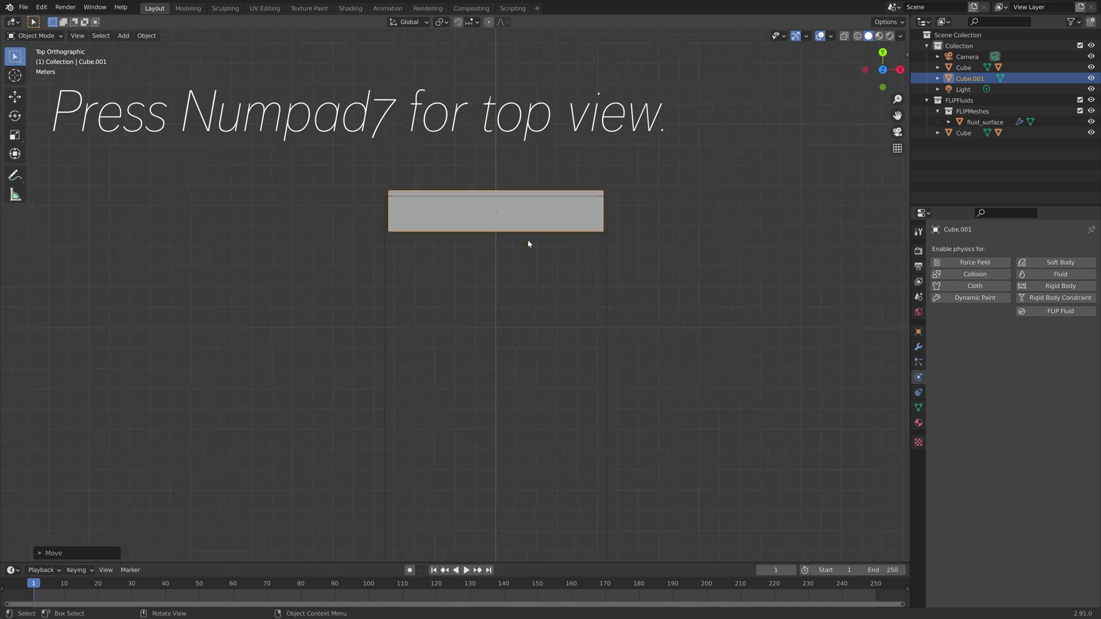
pyautogui.keyDown('shift'); pyautogui.moveTo(564, 166); pyautogui.dragTo(560, 278, button='middle'); pyautogui.keyUp('shift')
pyautogui.scroll(3, 568, 232)
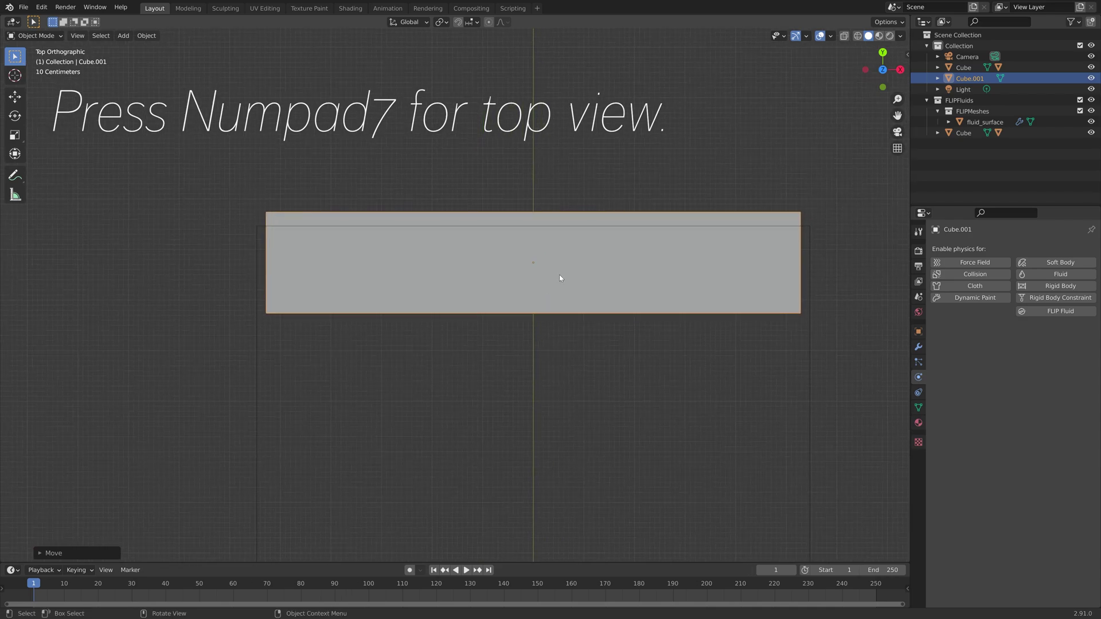
pyautogui.press('g')
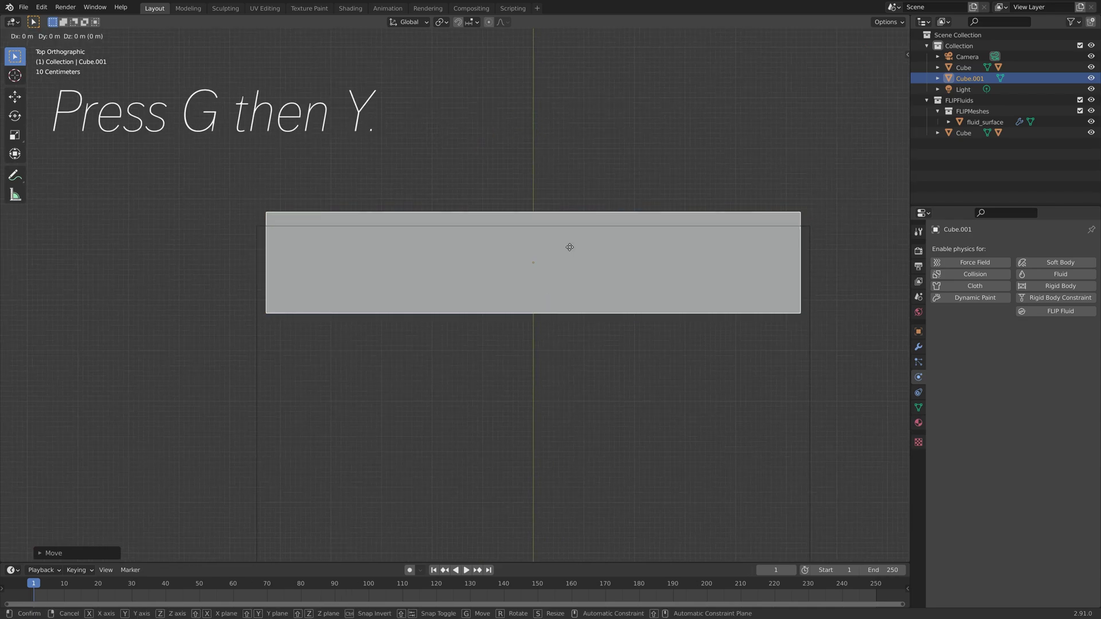
pyautogui.press('y')
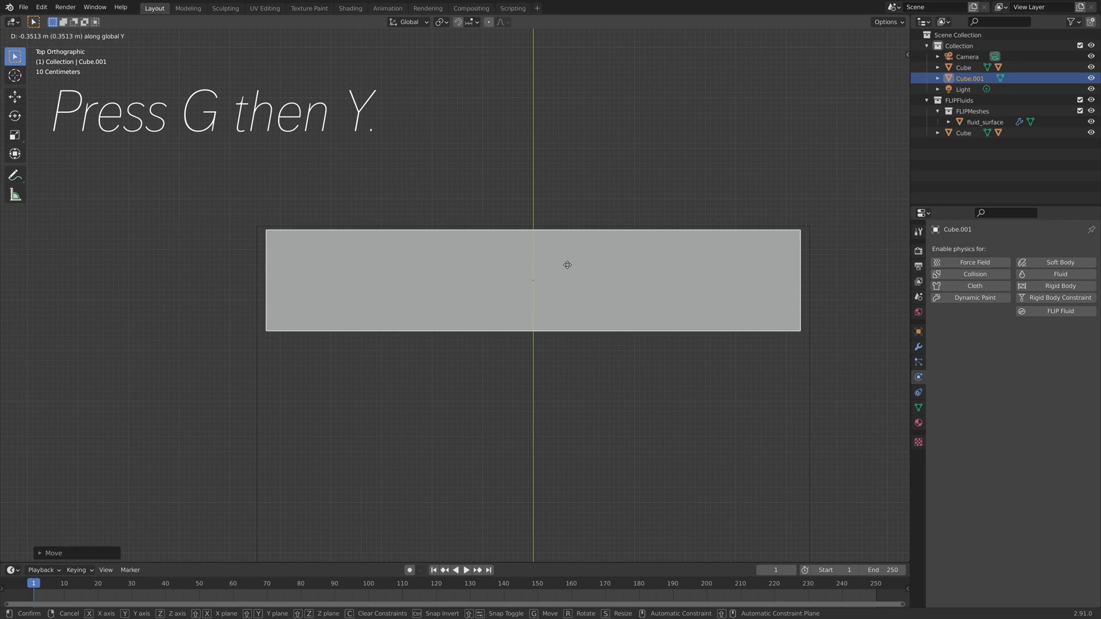
pyautogui.click(571, 265)
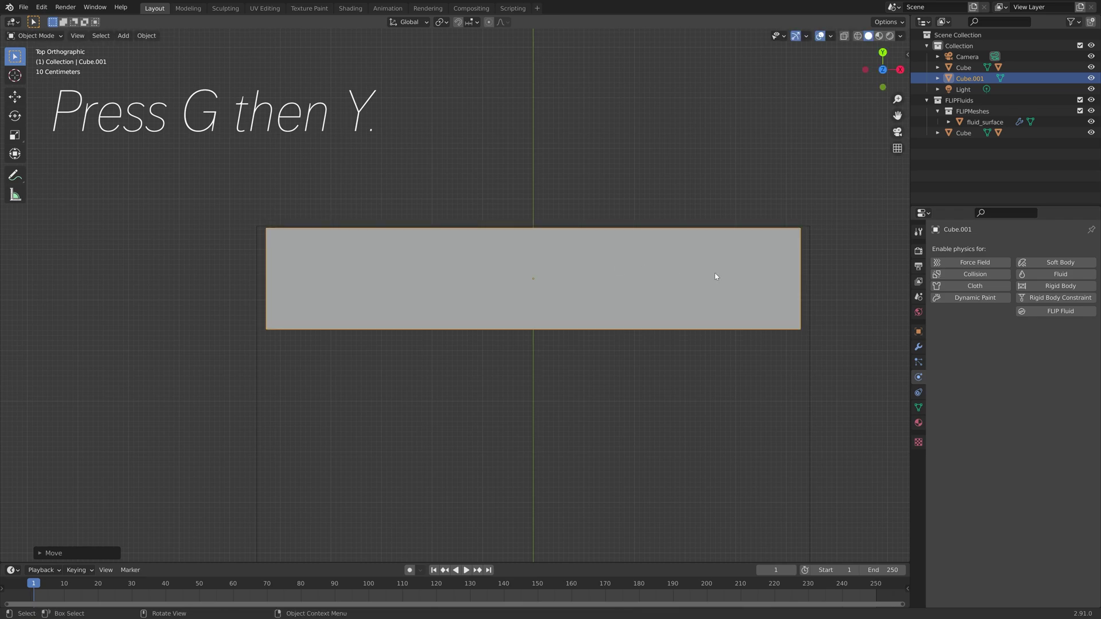
# Scale the stretched cube to about 0.62 along Y and move it about 0.36 m along Y towards the domain's end wall.
pyautogui.press('s')
pyautogui.press('y')
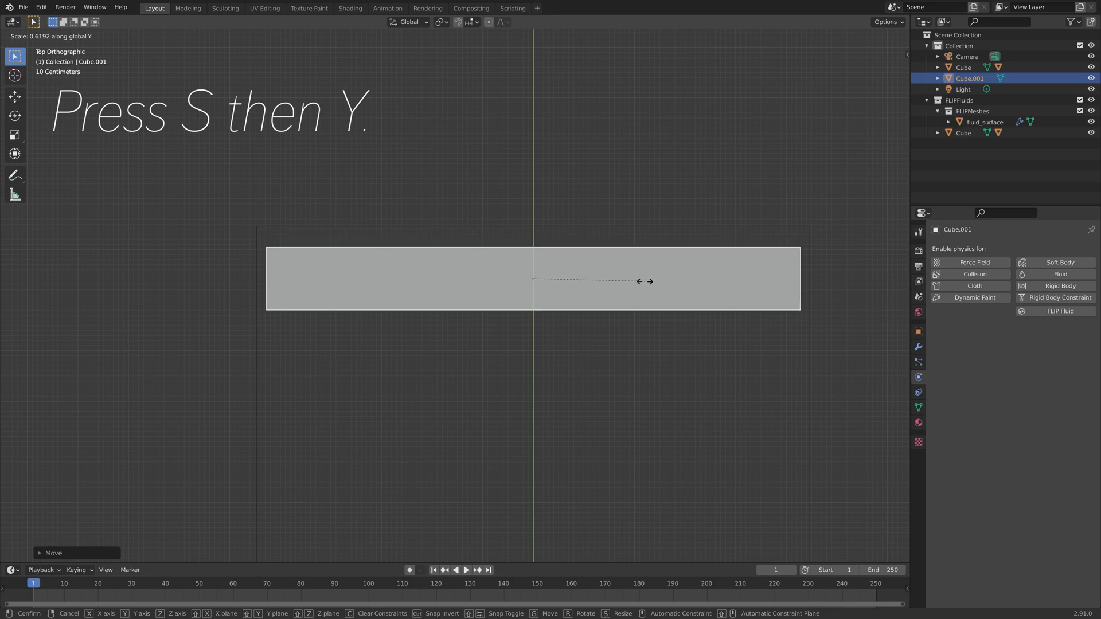
pyautogui.click(644, 284)
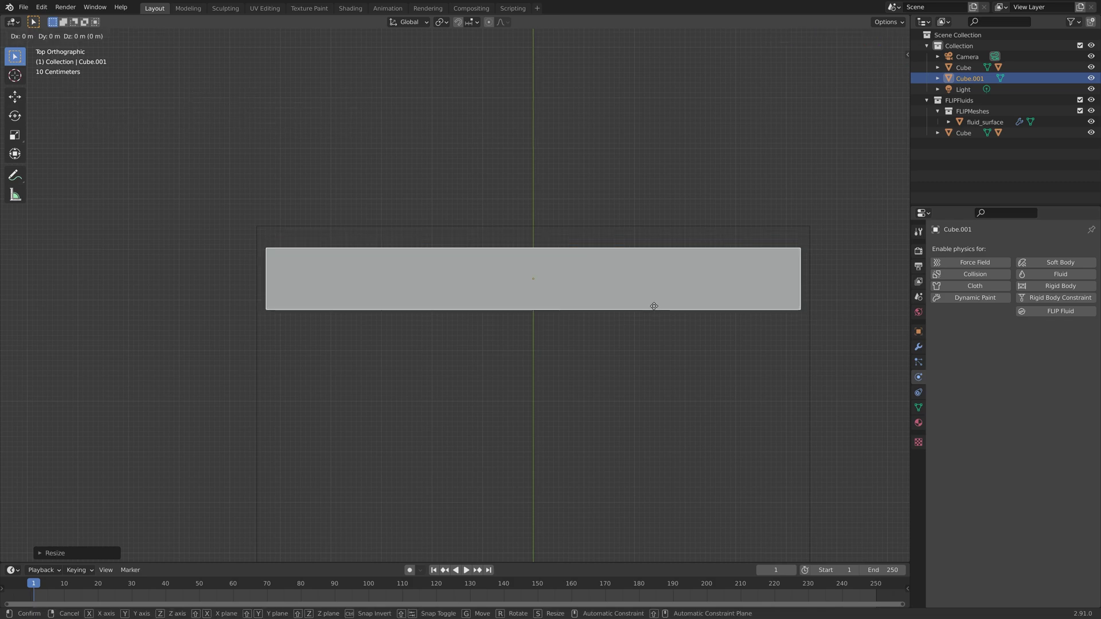
pyautogui.press('g')
pyautogui.press('y')
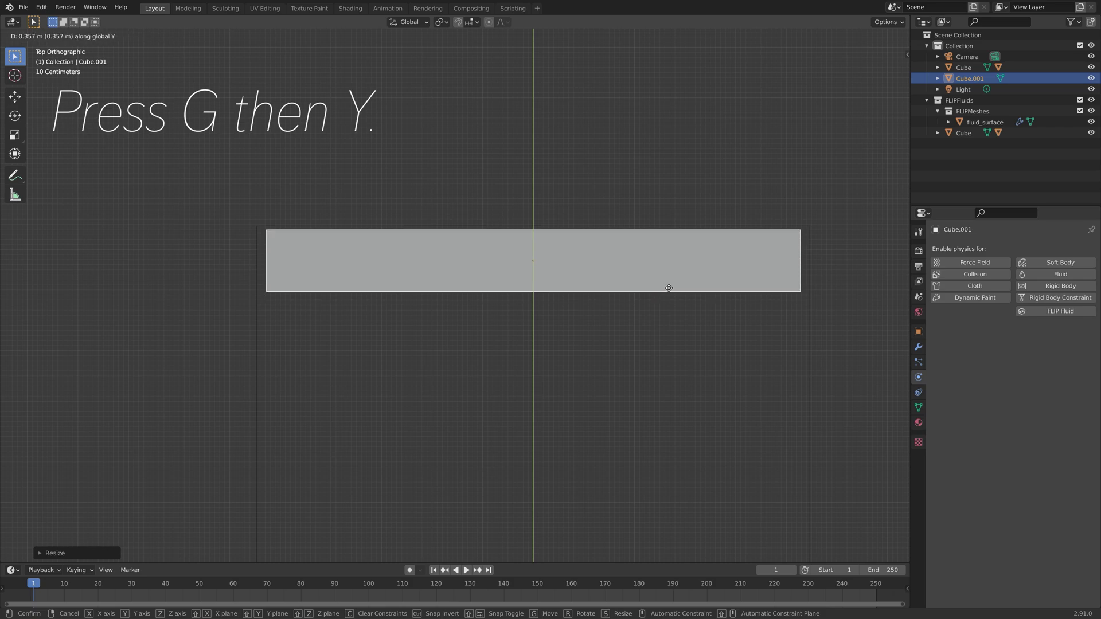
pyautogui.click(672, 290)
# Enable FLIP Fluid physics on the stretched cube and set its type to Inflow.
pyautogui.moveTo(672, 290); pyautogui.dragTo(525, 272, button='middle')
pyautogui.scroll(-4, 695, 273)
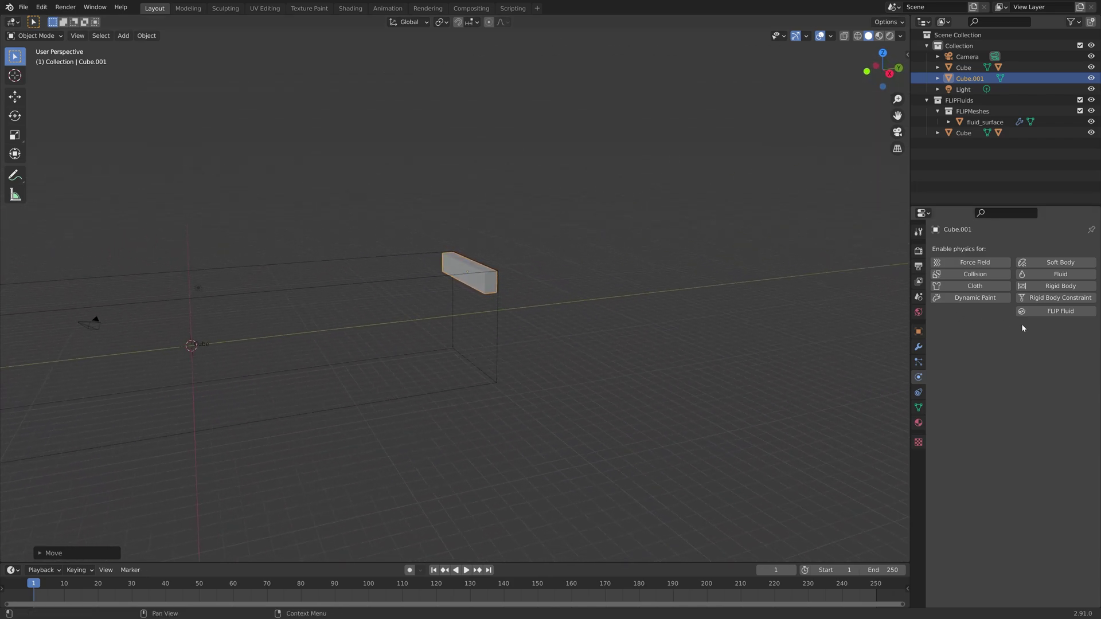
pyautogui.click(1058, 312)
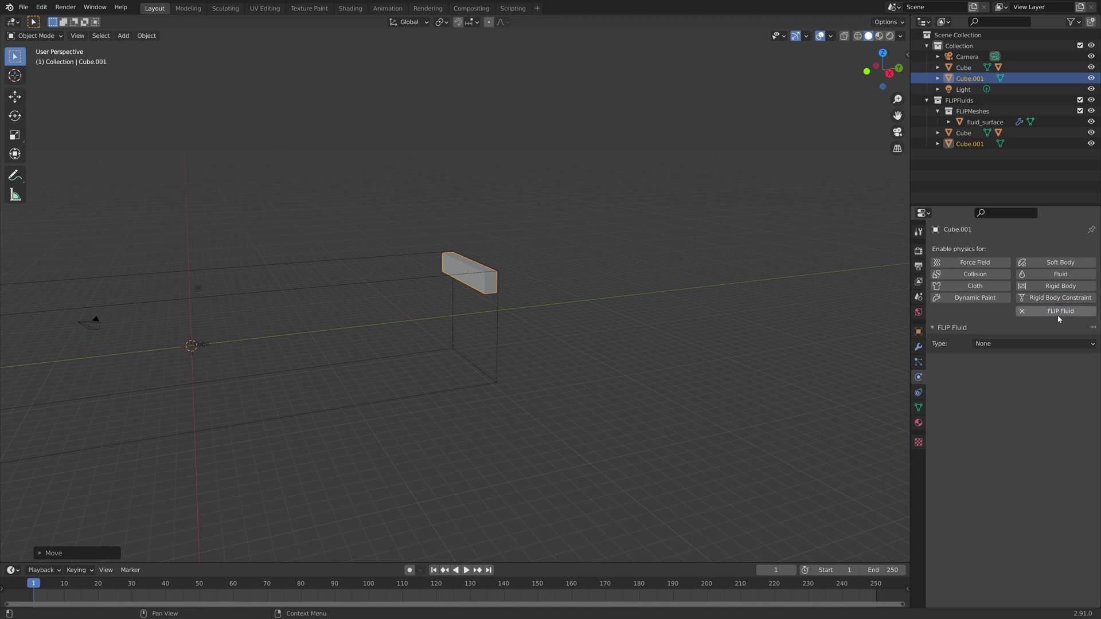
pyautogui.click(1033, 344)
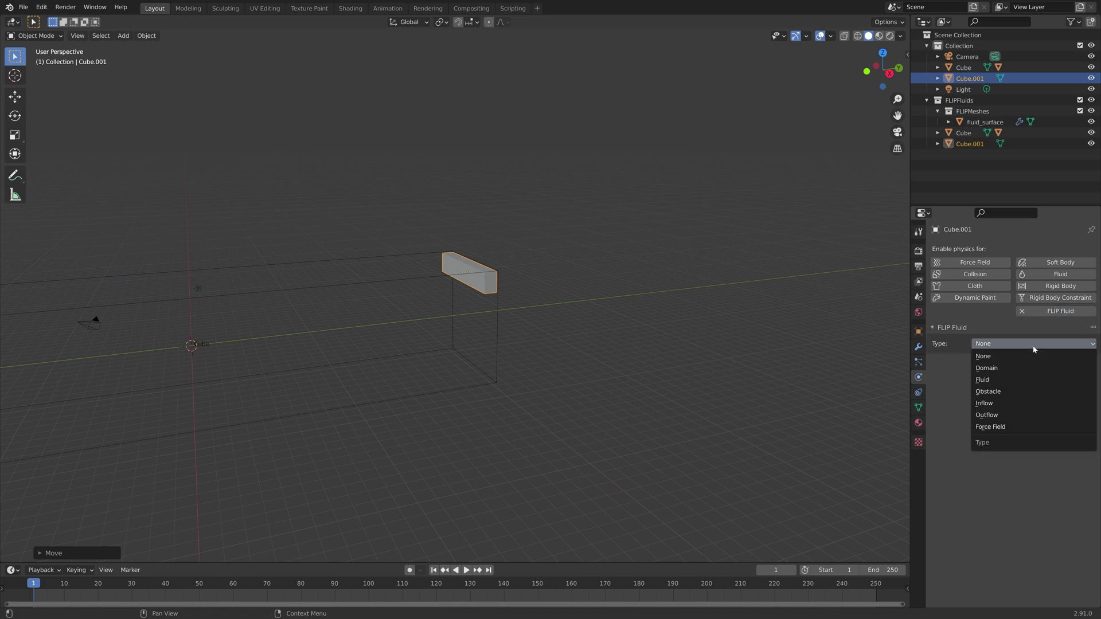
pyautogui.click(1015, 403)
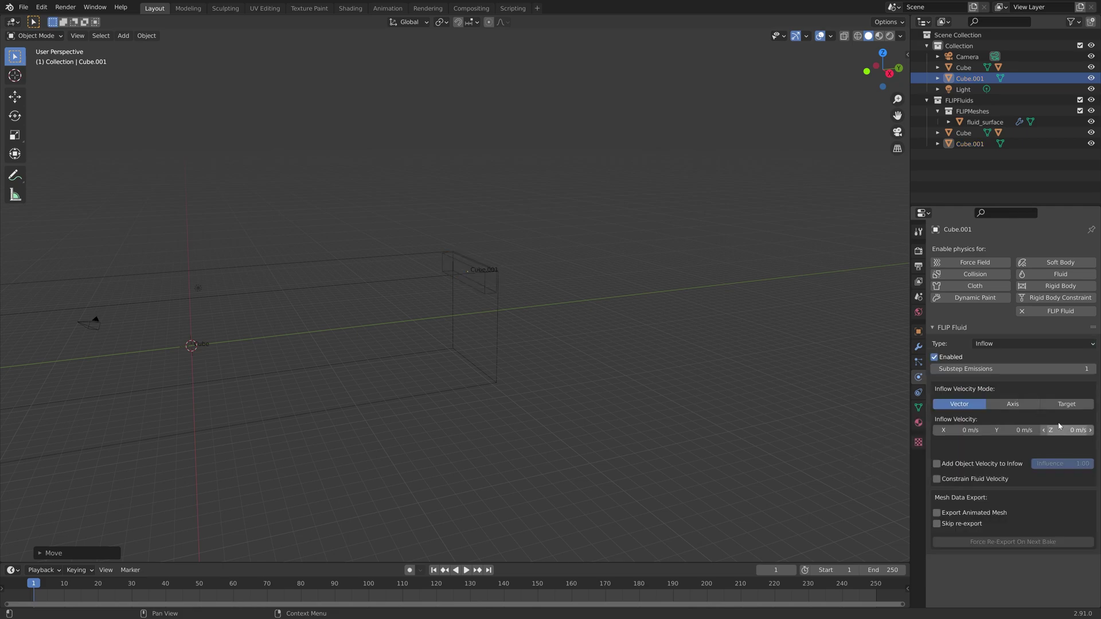
# Set the inflow's substep emissions to 3 and its Z inflow velocity to -3 m/s.
pyautogui.moveTo(1024, 369); pyautogui.dragTo(1031, 368)
pyautogui.click(1070, 430)
pyautogui.write('-3')
pyautogui.press('Return')
# Set the domain's simulation resolution to 150 and bake the simulation over the timeline frame range of 1 to 250.
pyautogui.moveTo(538, 292); pyautogui.dragTo(586, 271, button='middle')
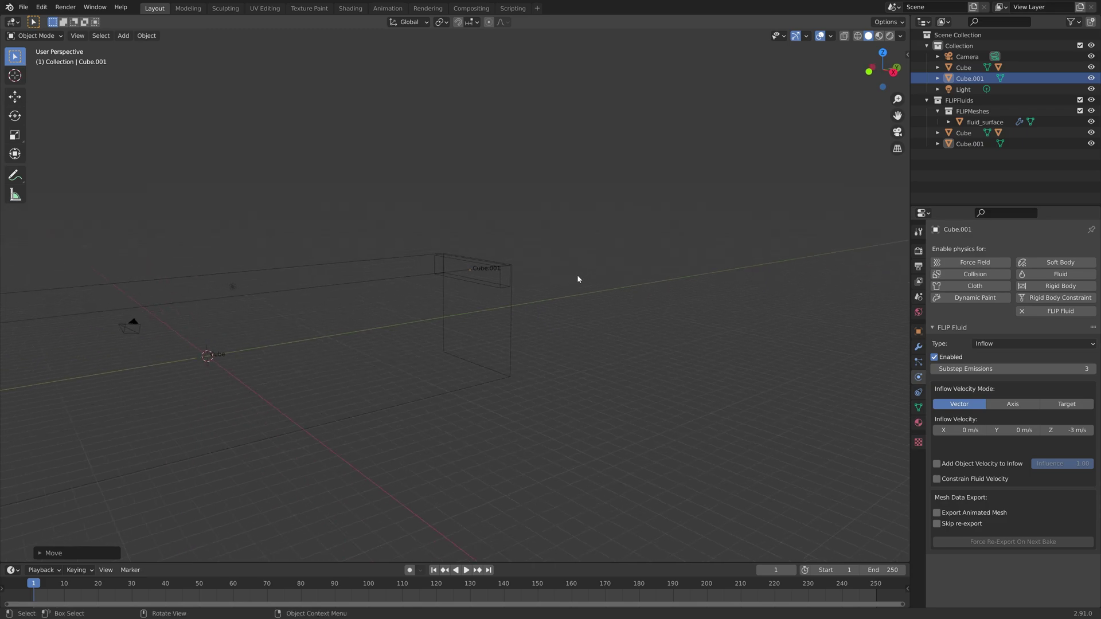
pyautogui.click(423, 278)
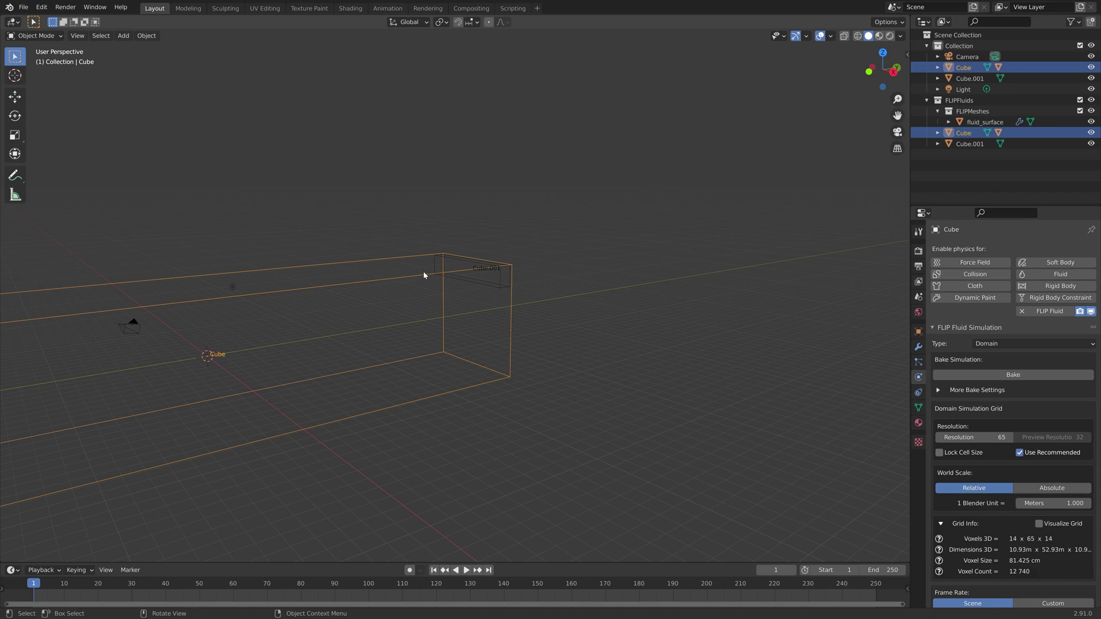
pyautogui.click(974, 437)
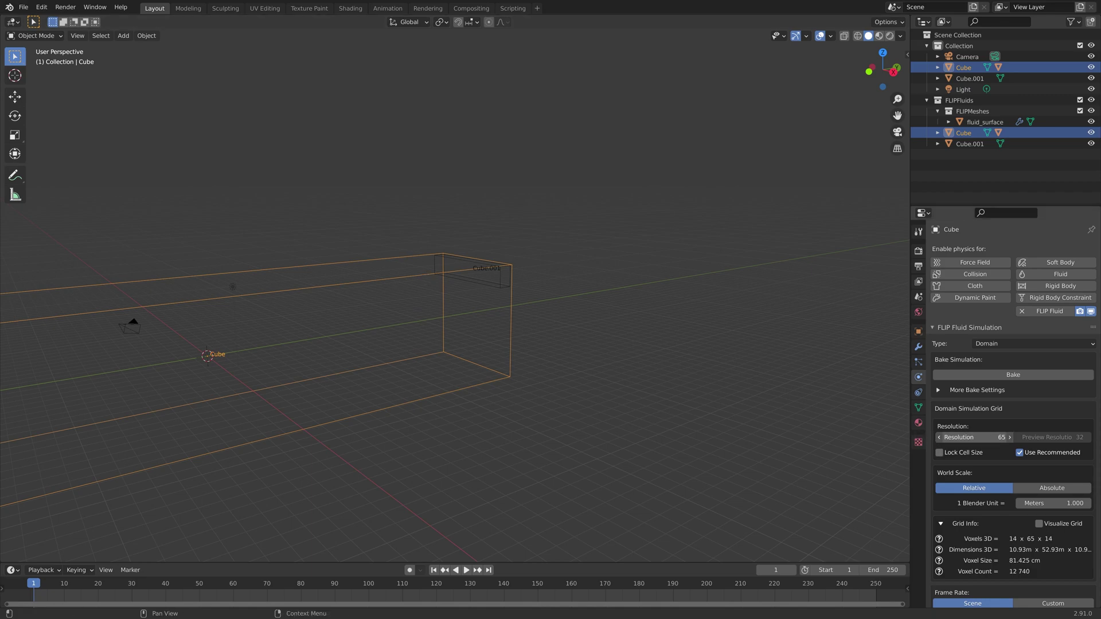
pyautogui.write('150')
pyautogui.press('Return')
pyautogui.click(938, 390)
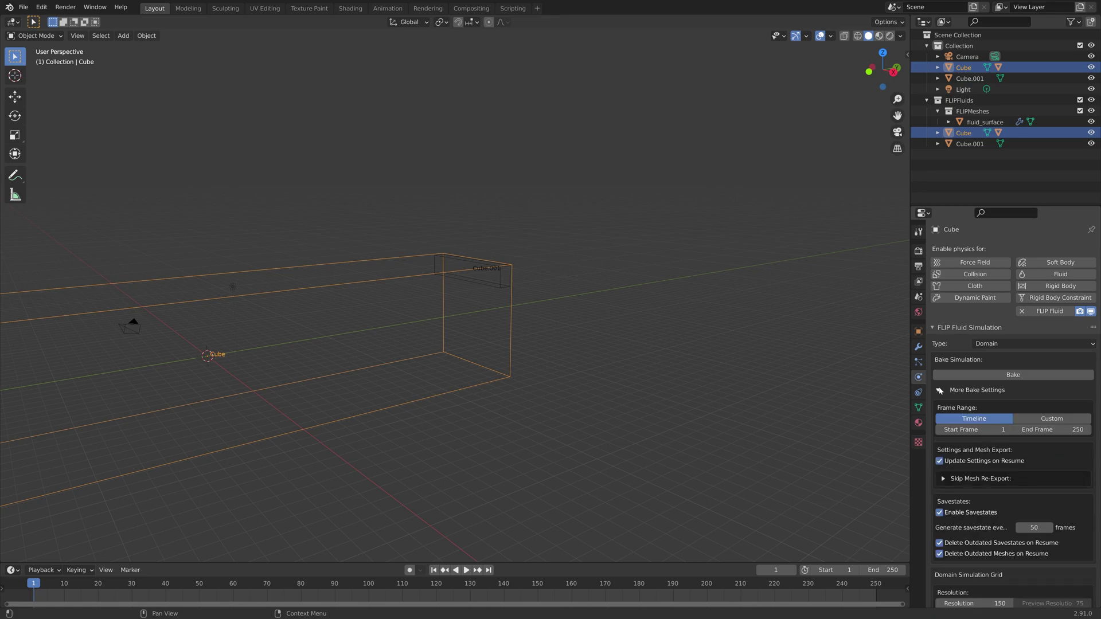
pyautogui.click(1013, 375)
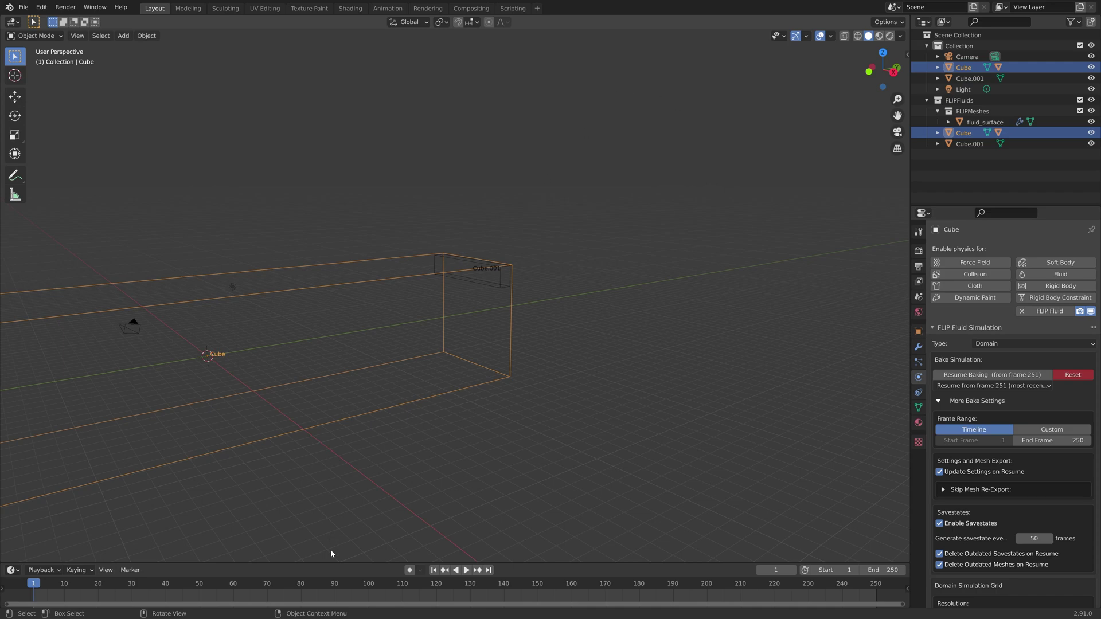
# Play back the baked fluid simulation and examine the flow from the side of the domain.
pyautogui.moveTo(344, 593); pyautogui.dragTo(202, 595)
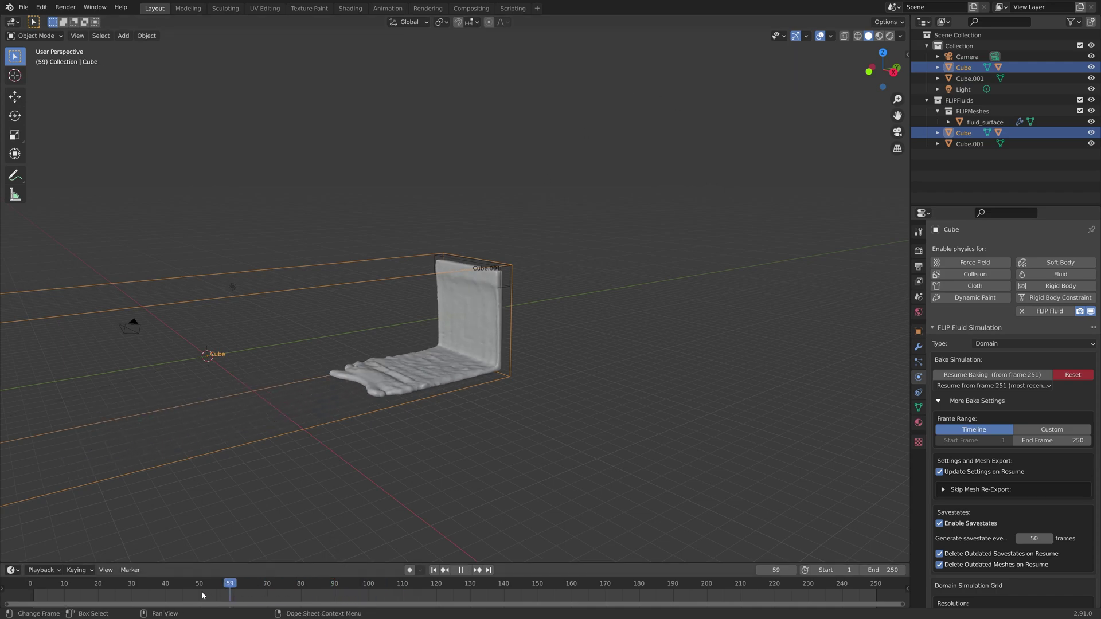
pyautogui.press('space')
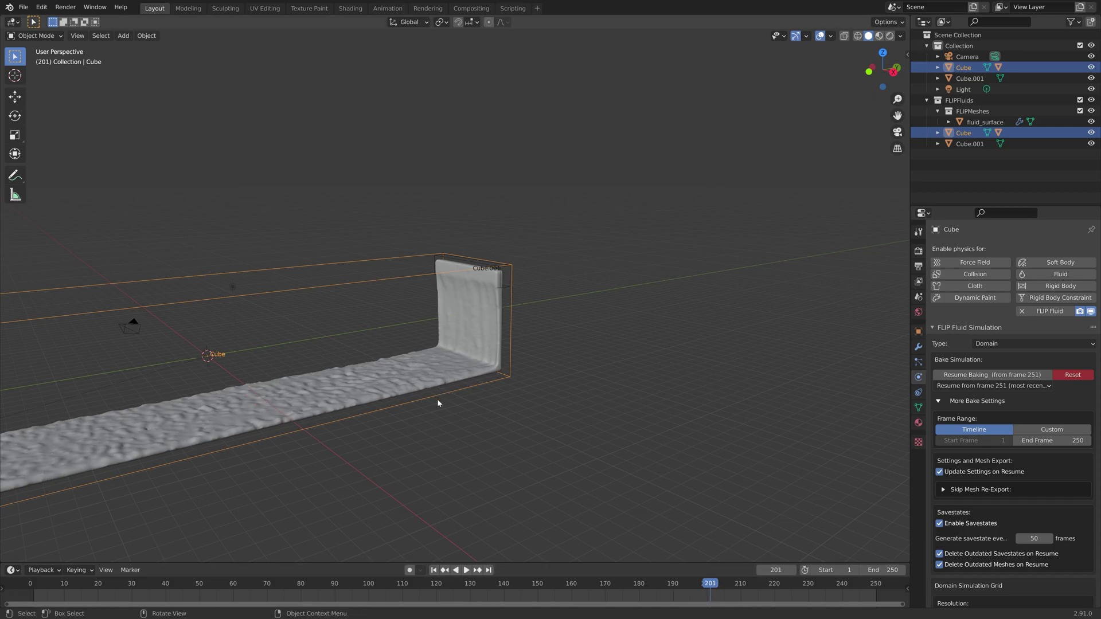
pyautogui.moveTo(437, 403); pyautogui.dragTo(516, 413, button='middle')
pyautogui.press('space')
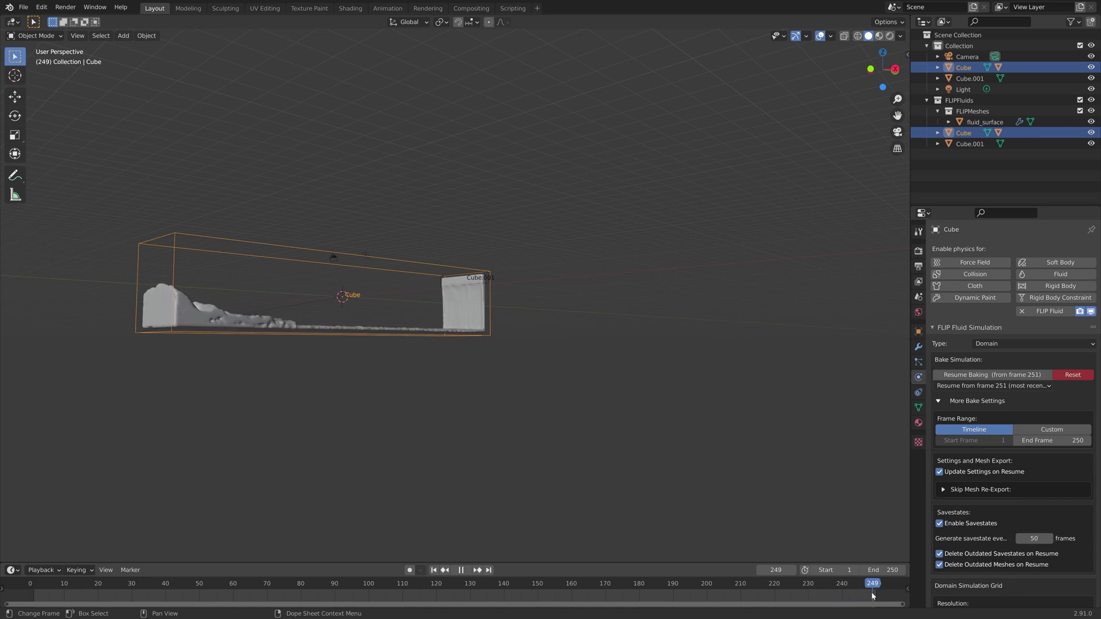
# Stop the simulation playback, return to frame 1, and select the inflow cube.
pyautogui.click(461, 570)
pyautogui.click(434, 570)
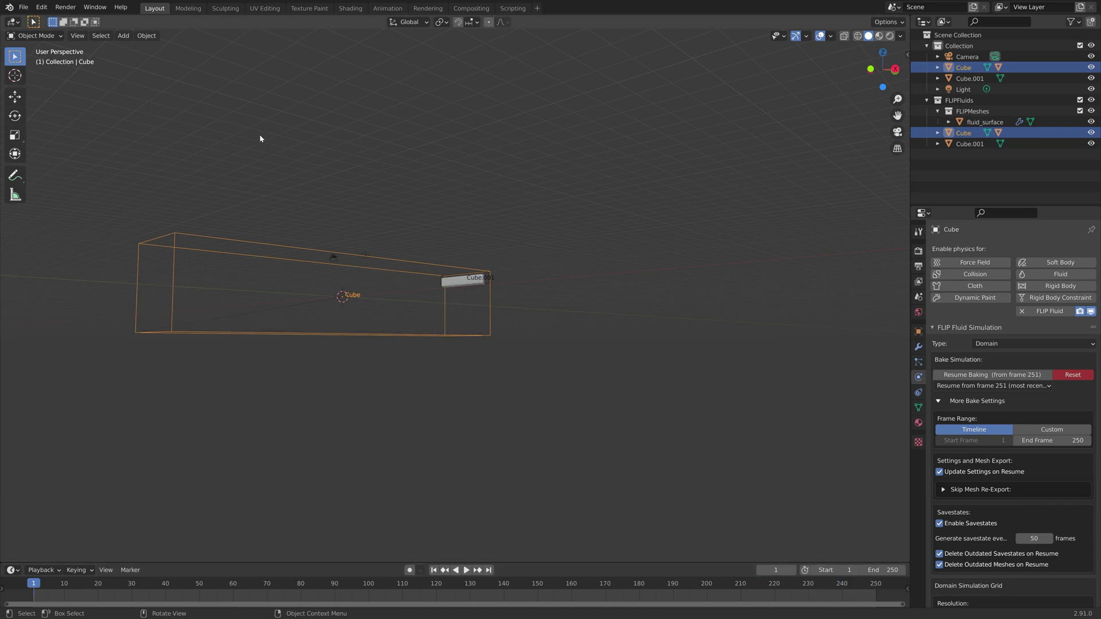
pyautogui.moveTo(547, 278); pyautogui.dragTo(482, 267, button='middle')
pyautogui.scroll(5, 510, 279)
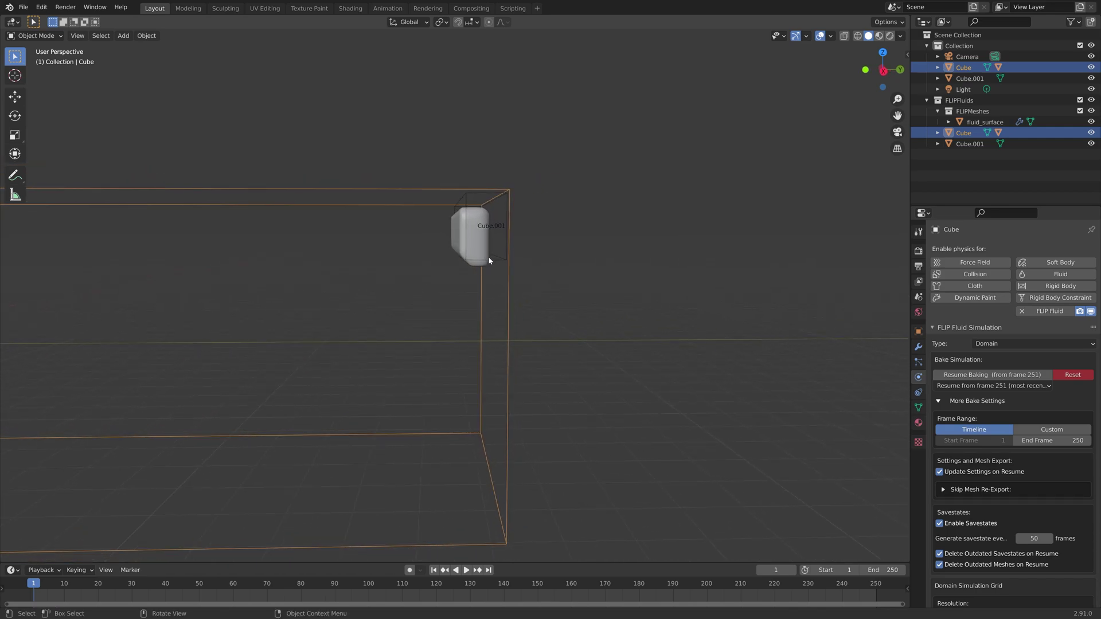
pyautogui.click(487, 256)
pyautogui.click(496, 259)
pyautogui.moveTo(497, 260); pyautogui.dragTo(526, 268, button='middle')
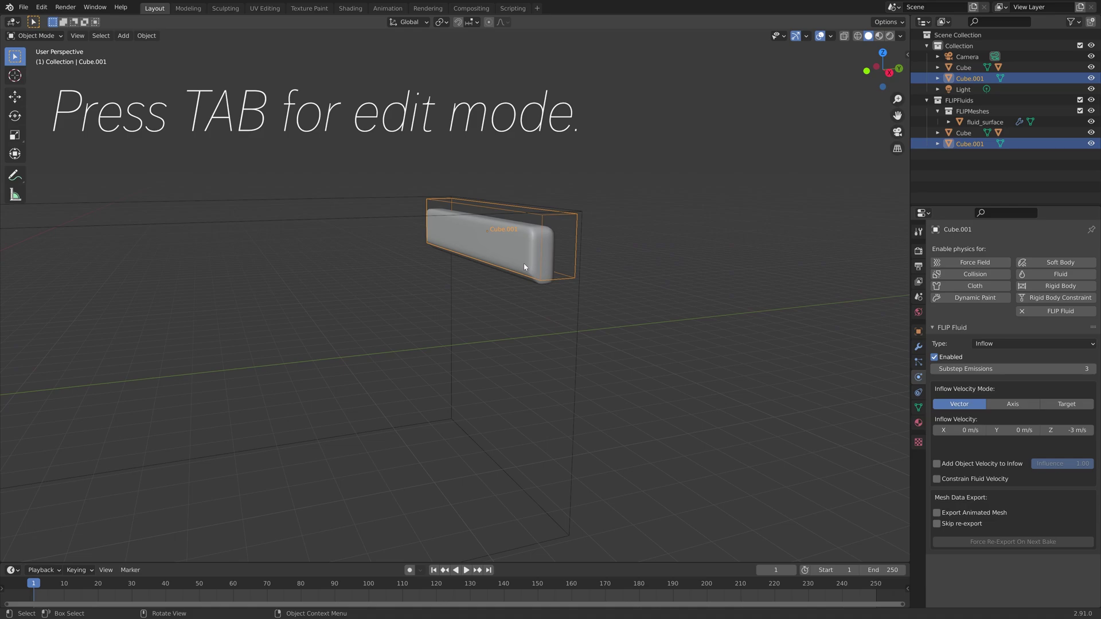
# Edit the inflow cube's mesh and move its inward-facing long side face about 0.28 m along negative Y.
pyautogui.press('Tab')
pyautogui.hotkey('alt', 'a')
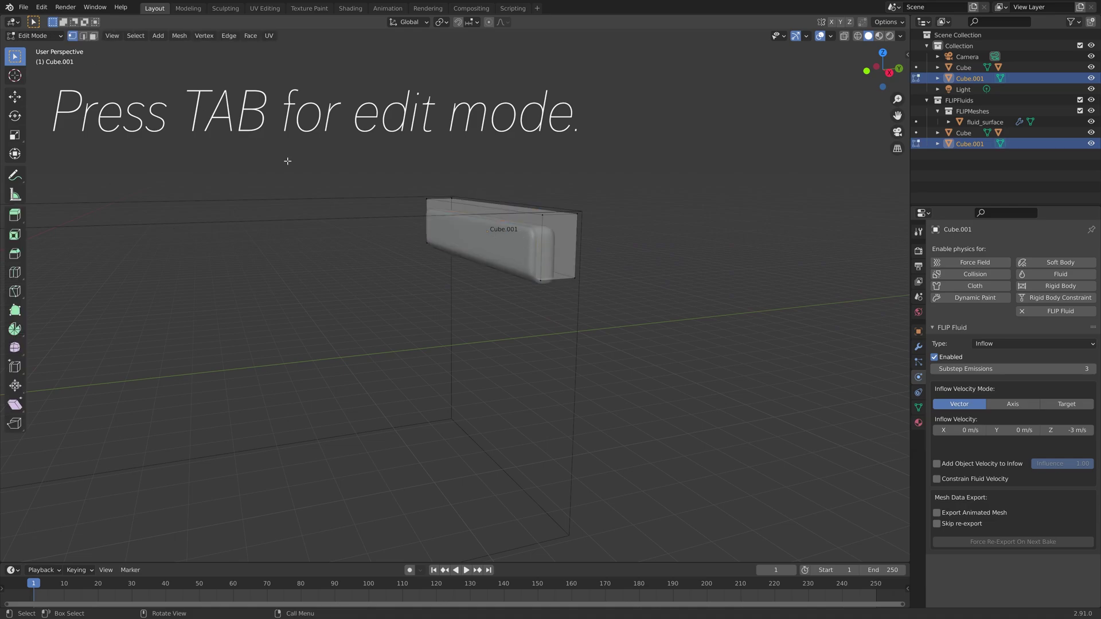
pyautogui.click(94, 35)
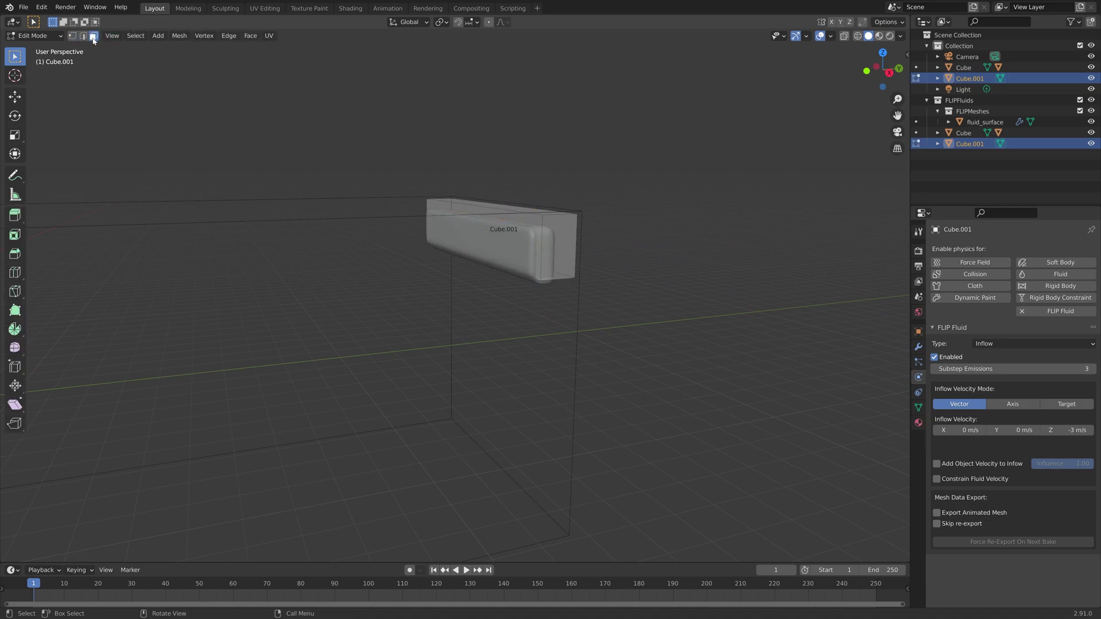
pyautogui.click(499, 238)
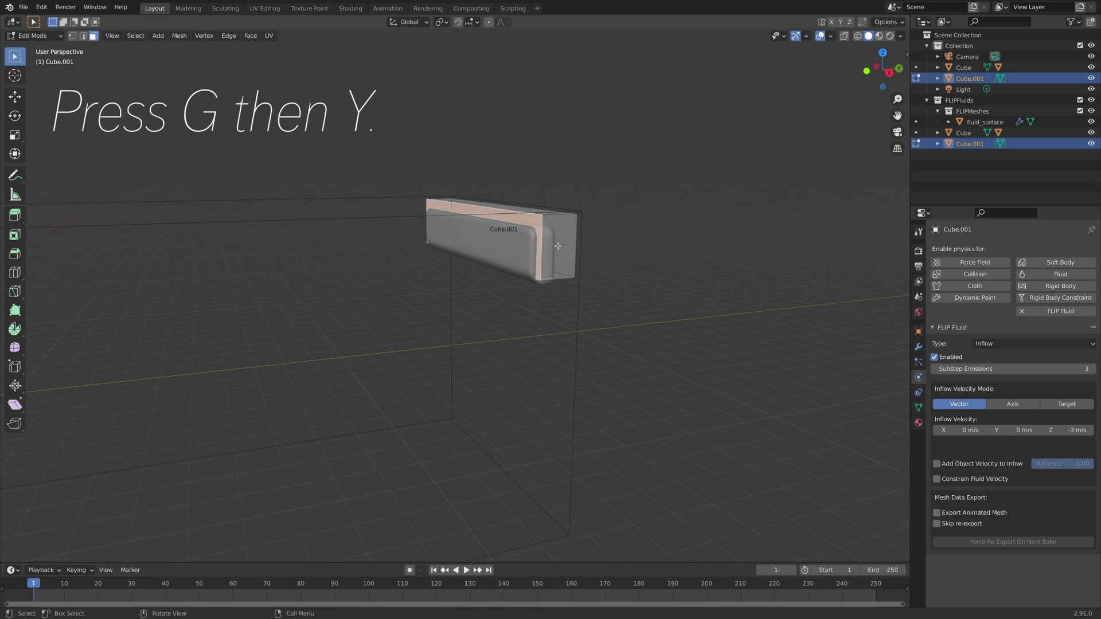
pyautogui.press('g')
pyautogui.press('y')
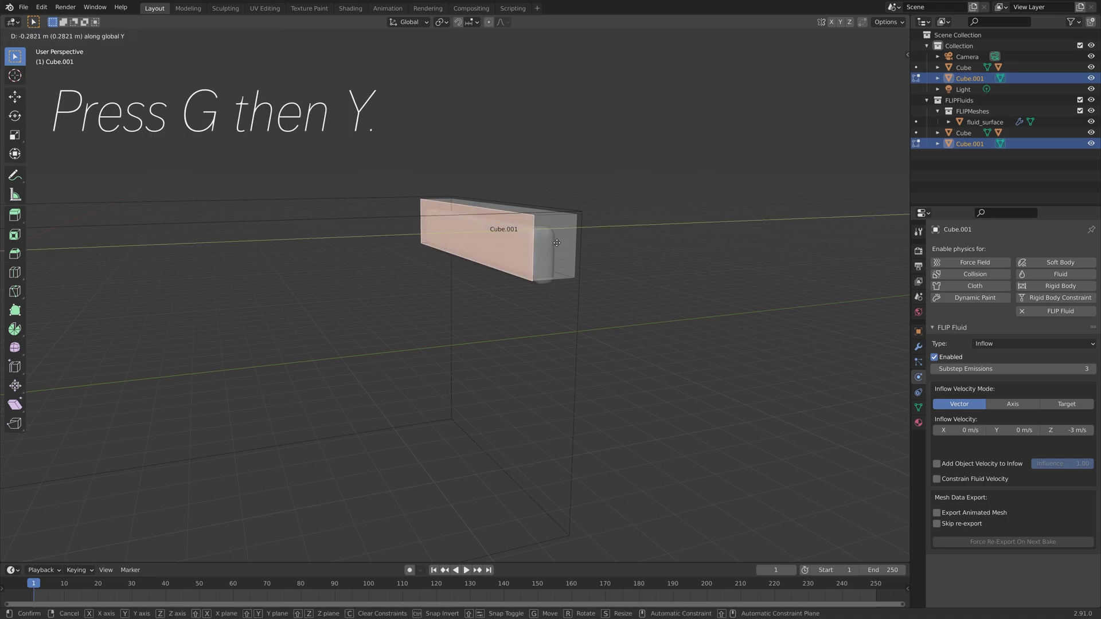
pyautogui.click(557, 243)
# Move the inflow cube's bottom face down along Z to make the inflow taller, and return to Object Mode.
pyautogui.moveTo(557, 242); pyautogui.dragTo(516, 241, button='middle')
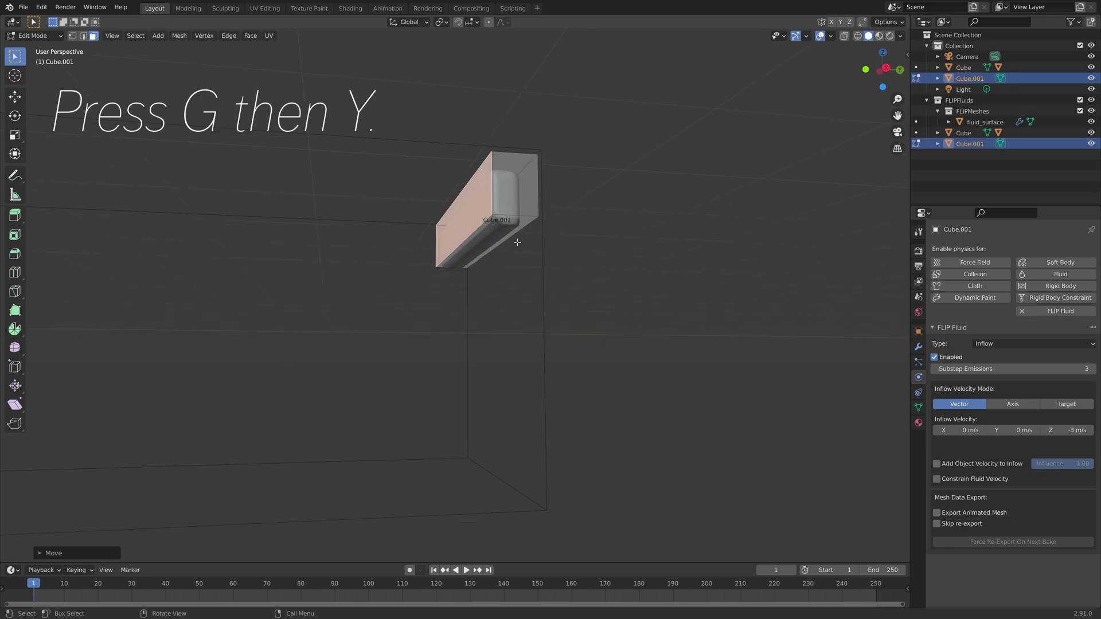
pyautogui.click(512, 226)
pyautogui.press('g')
pyautogui.press('z')
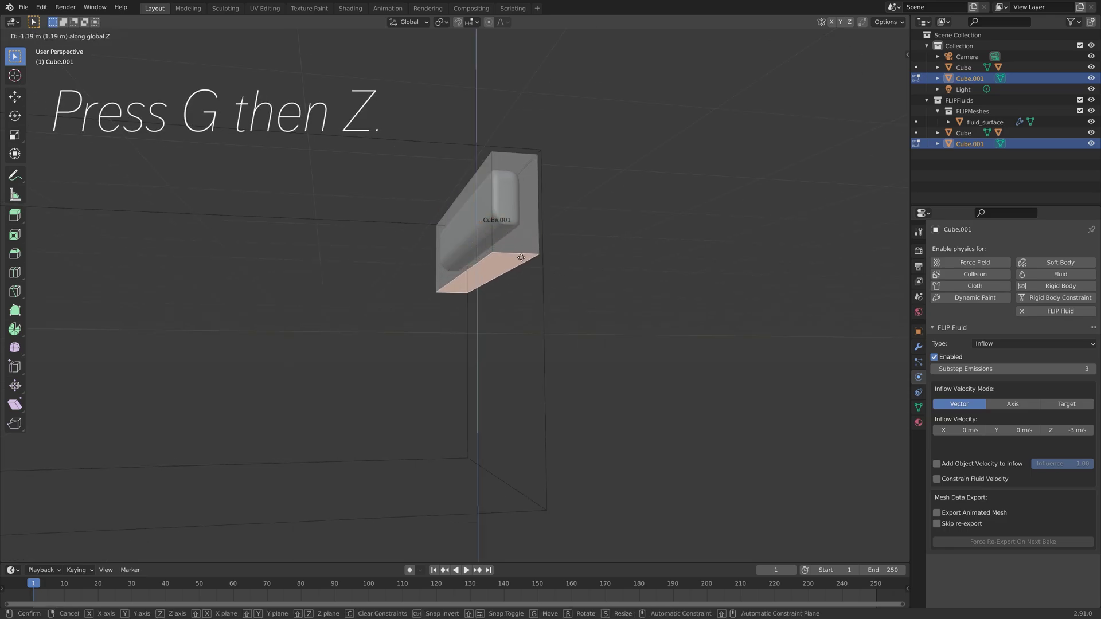
pyautogui.click(522, 269)
pyautogui.press('Tab')
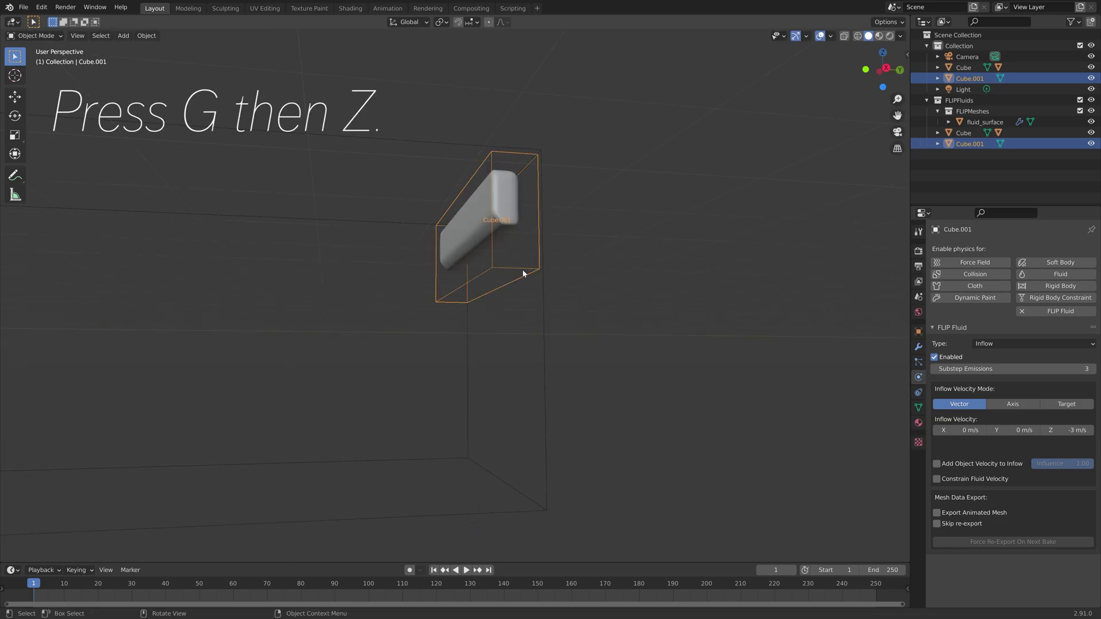
# Add a cube mesh at the scene origin.
pyautogui.moveTo(522, 270); pyautogui.dragTo(542, 315, button='middle')
pyautogui.scroll(-3, 542, 315)
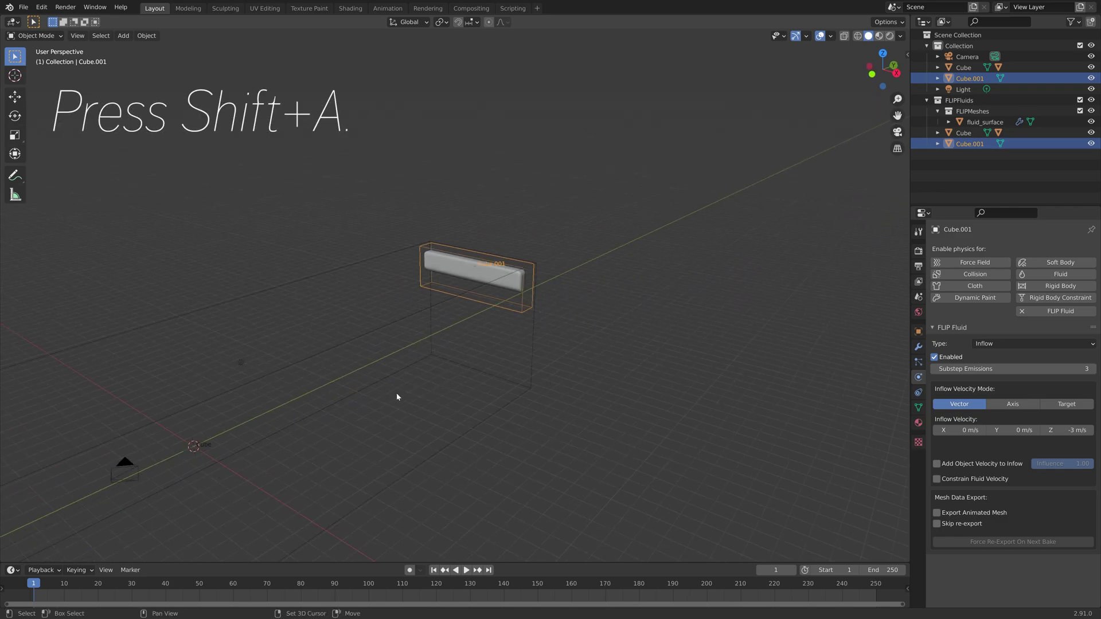
pyautogui.hotkey('shift', 'a')
pyautogui.moveTo(397, 393)
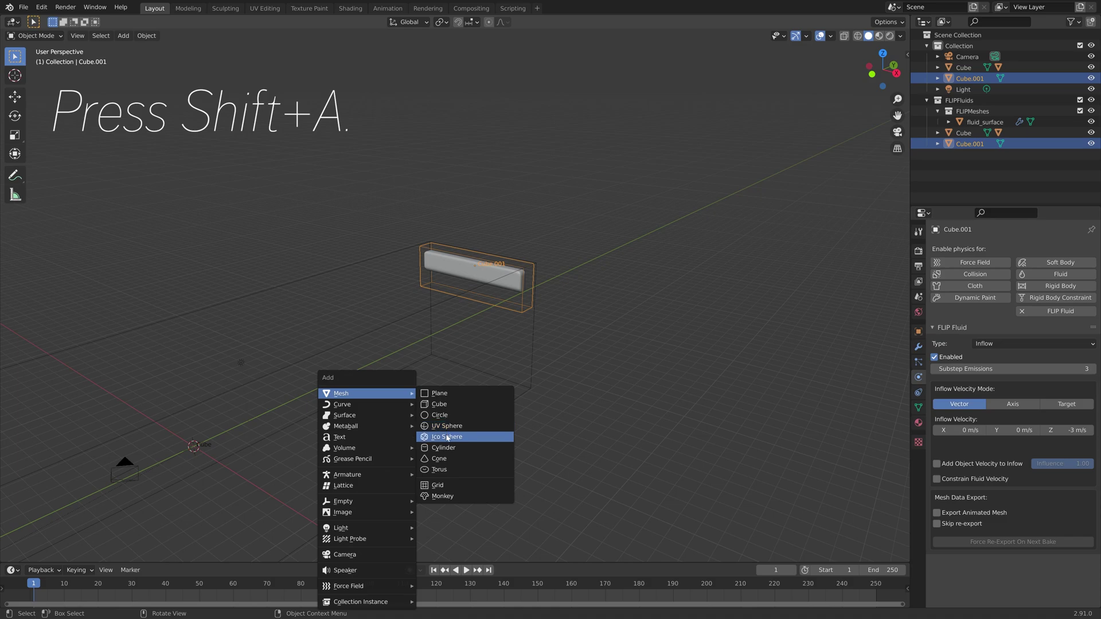
pyautogui.click(446, 404)
# In top view, move the new cube about 19 m along Y towards the inflow.
pyautogui.moveTo(447, 403); pyautogui.dragTo(408, 415, button='middle')
pyautogui.press('KP_7')
pyautogui.scroll(-5, 409, 414)
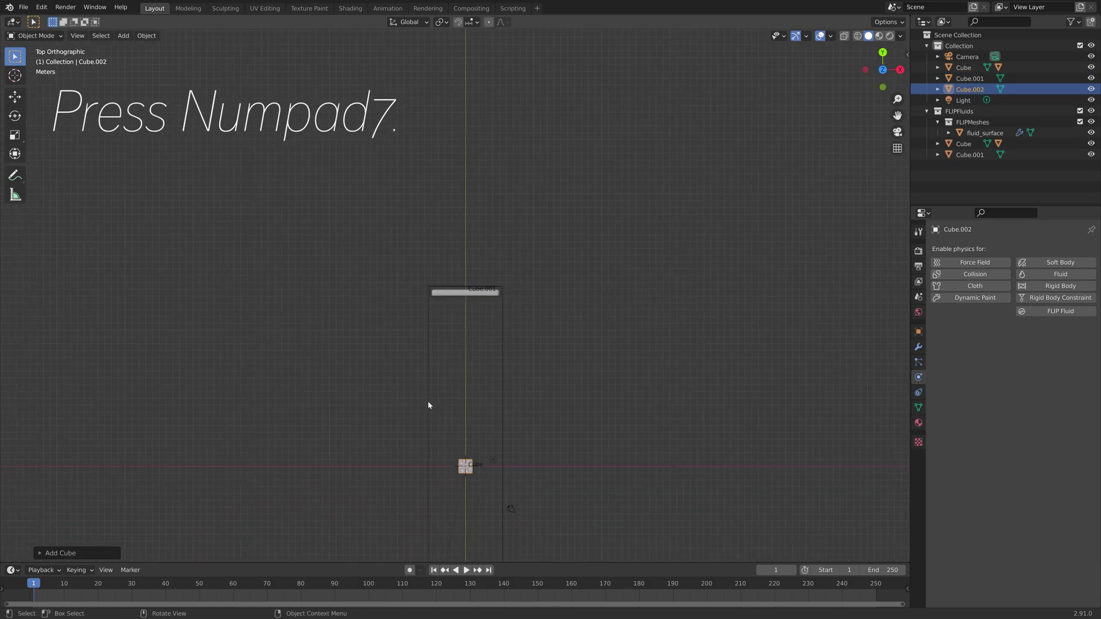
pyautogui.scroll(5, 448, 394)
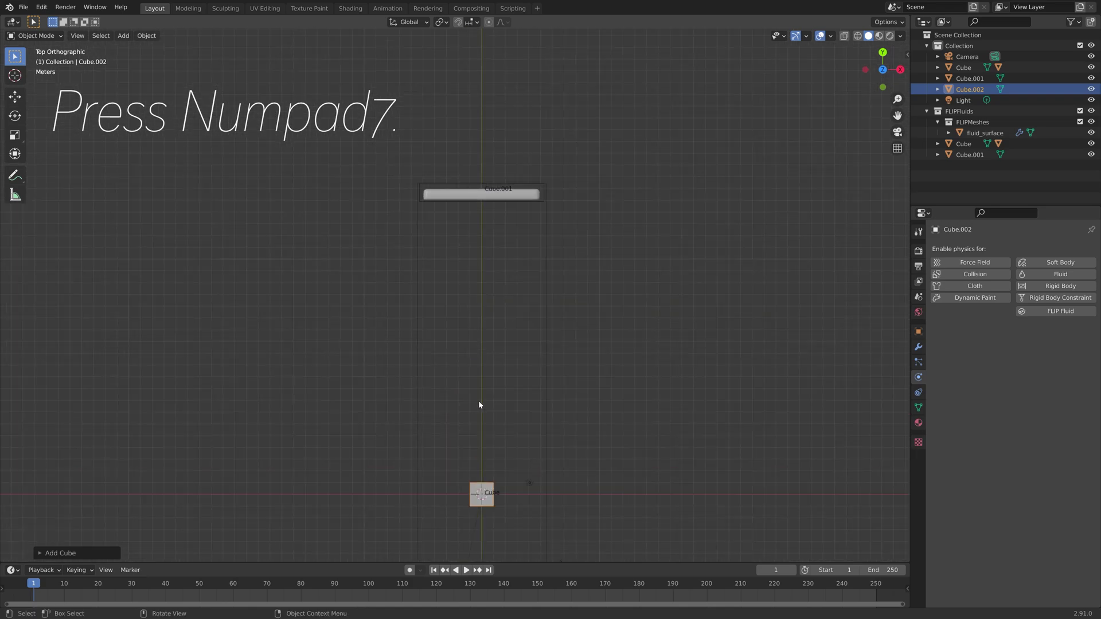
pyautogui.press('g')
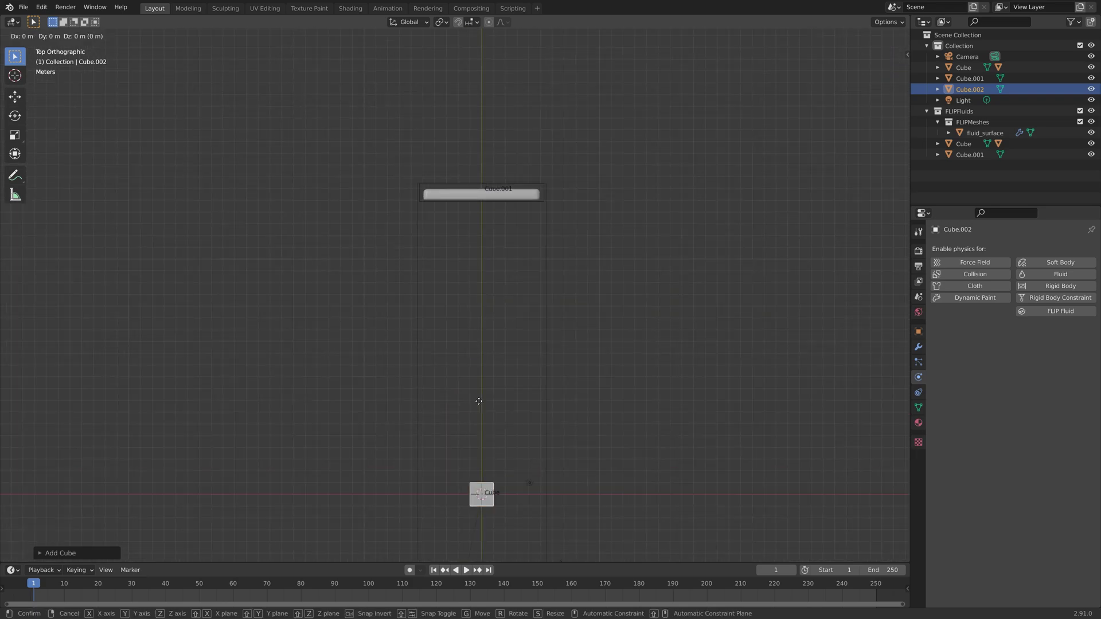
pyautogui.press('y')
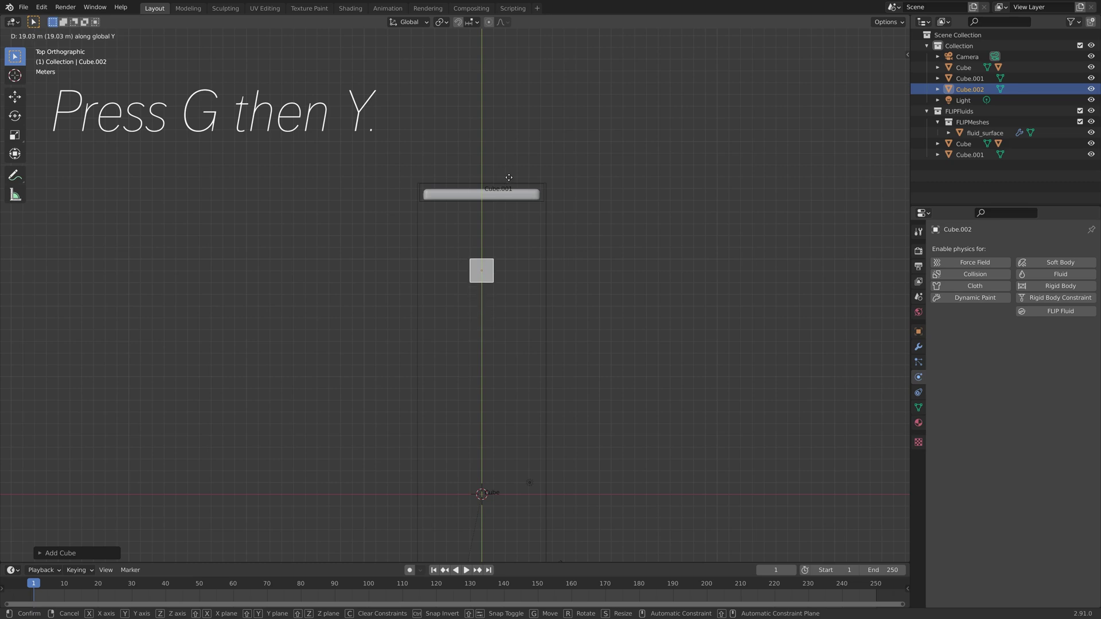
pyautogui.click(509, 177)
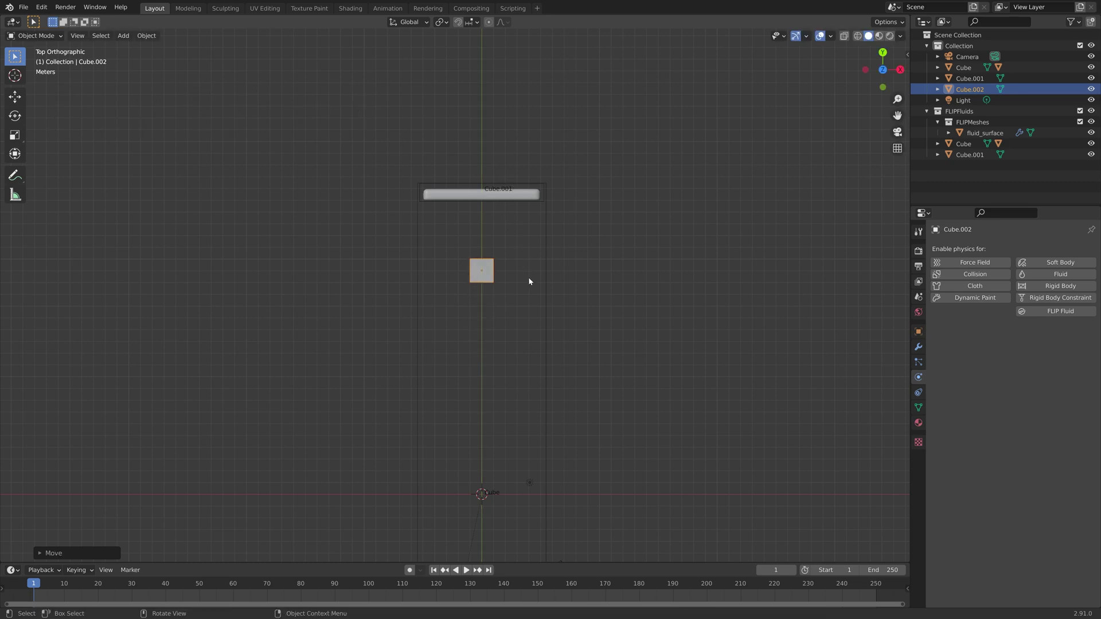
# In side view, move the cube about -3.19 m in Y and -4.44 m in Z onto the domain floor.
pyautogui.scroll(2, 527, 283)
pyautogui.moveTo(528, 288); pyautogui.dragTo(476, 236, button='middle')
pyautogui.press('KP_3')
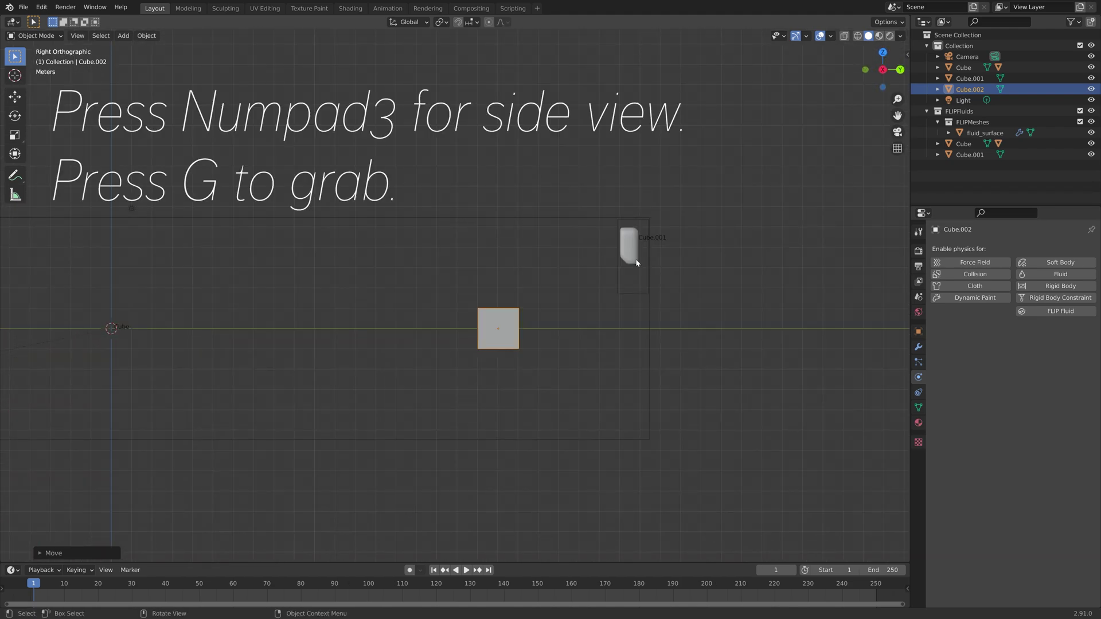
pyautogui.press('g')
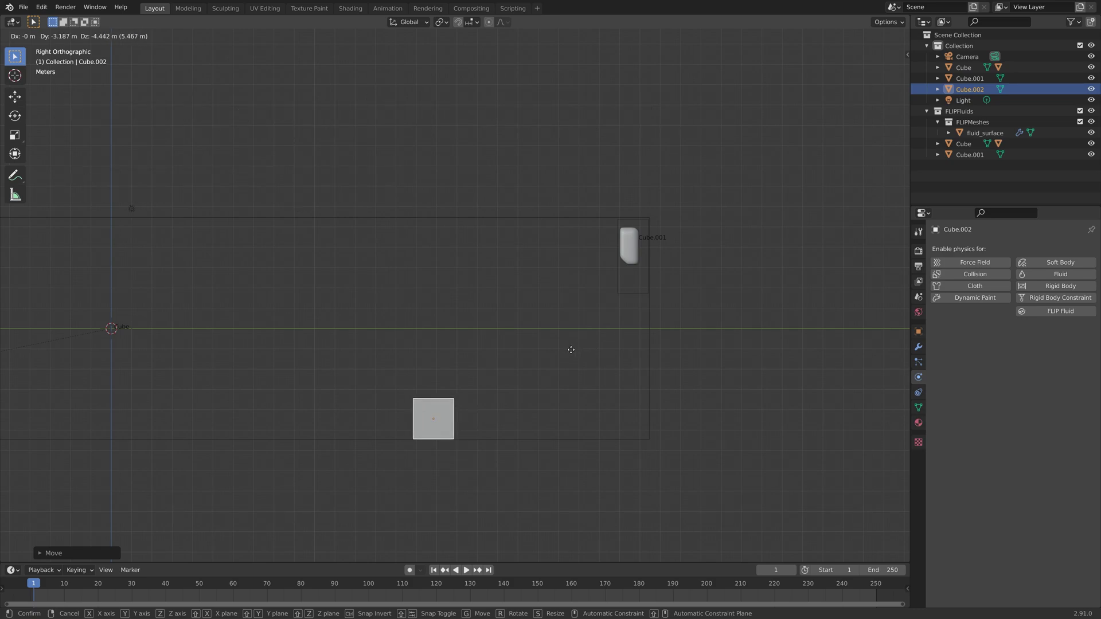
pyautogui.click(571, 349)
# Save the project as a new file with an incremented version of the tut.blend name.
pyautogui.moveTo(570, 349); pyautogui.dragTo(460, 348, button='middle')
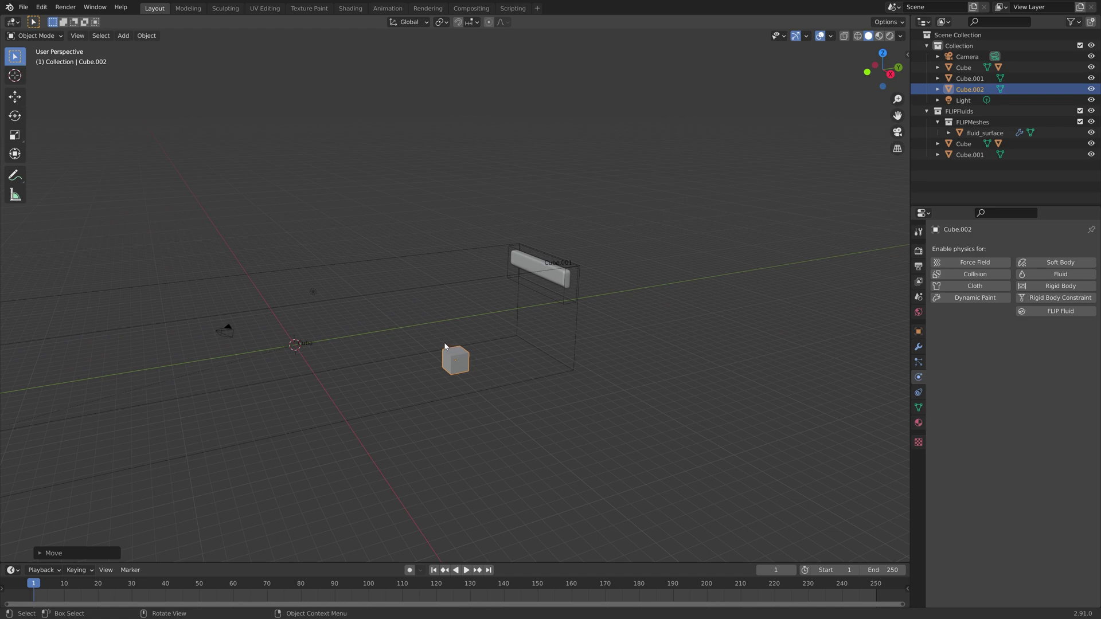
pyautogui.hotkey('ctrl', 'shift', 's')
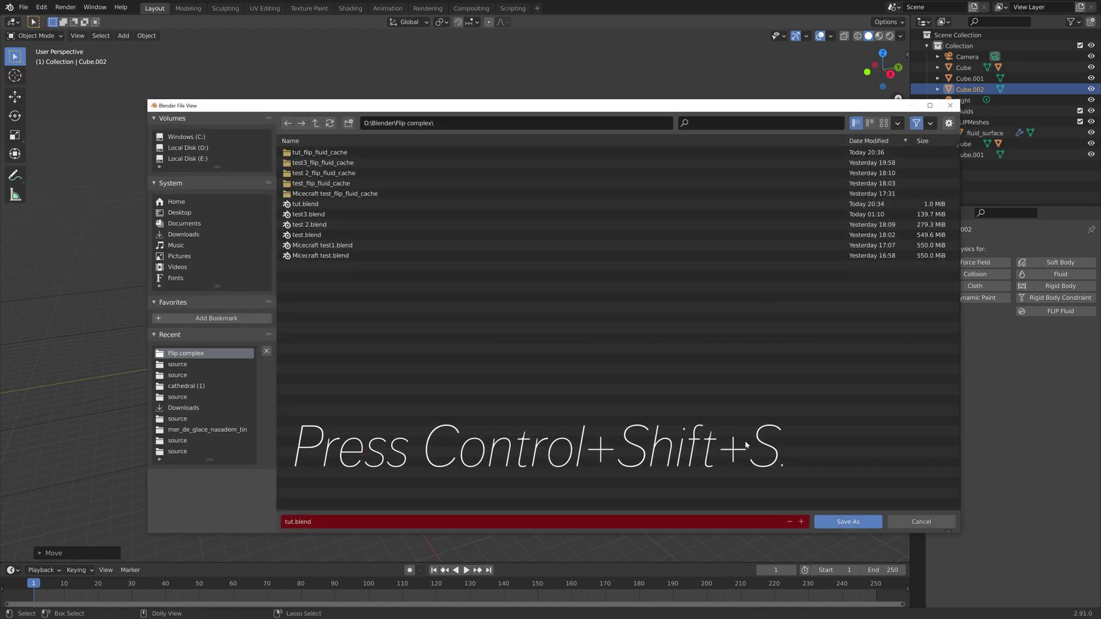
pyautogui.click(802, 521)
pyautogui.press('Return')
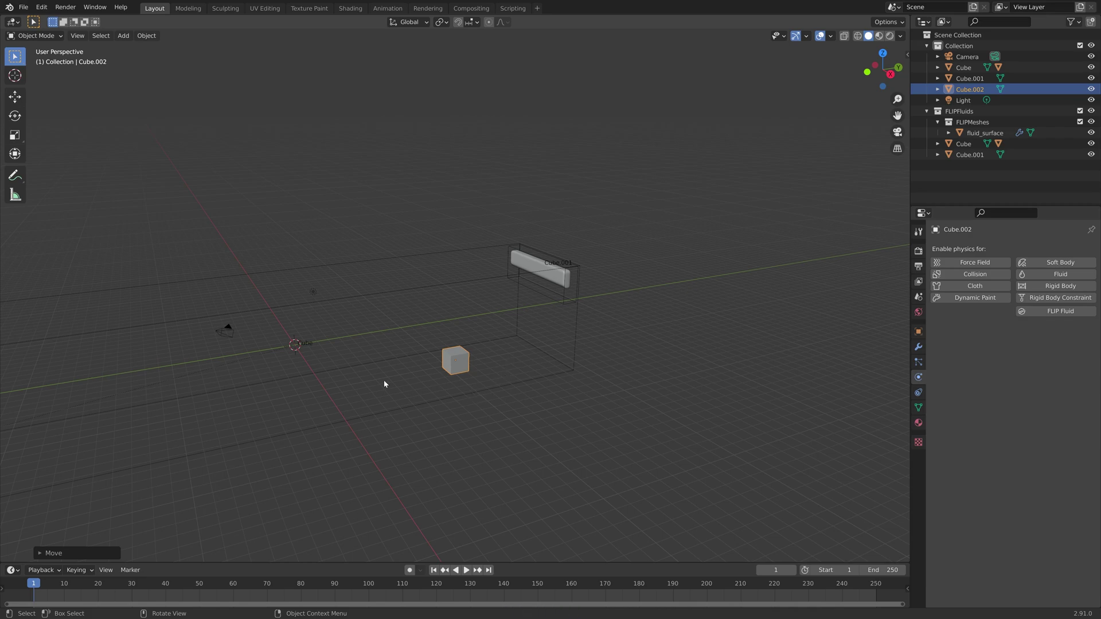
# Add a cylinder mesh at the scene origin and stretch it along Z.
pyautogui.hotkey('shift', 'a')
pyautogui.moveTo(384, 380)
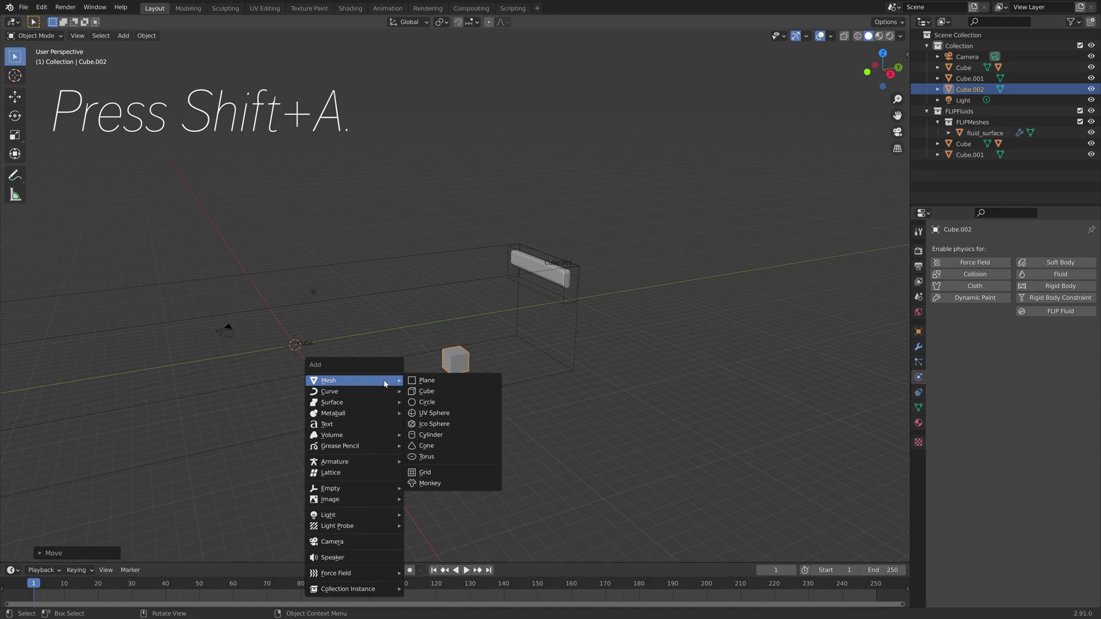
pyautogui.click(446, 436)
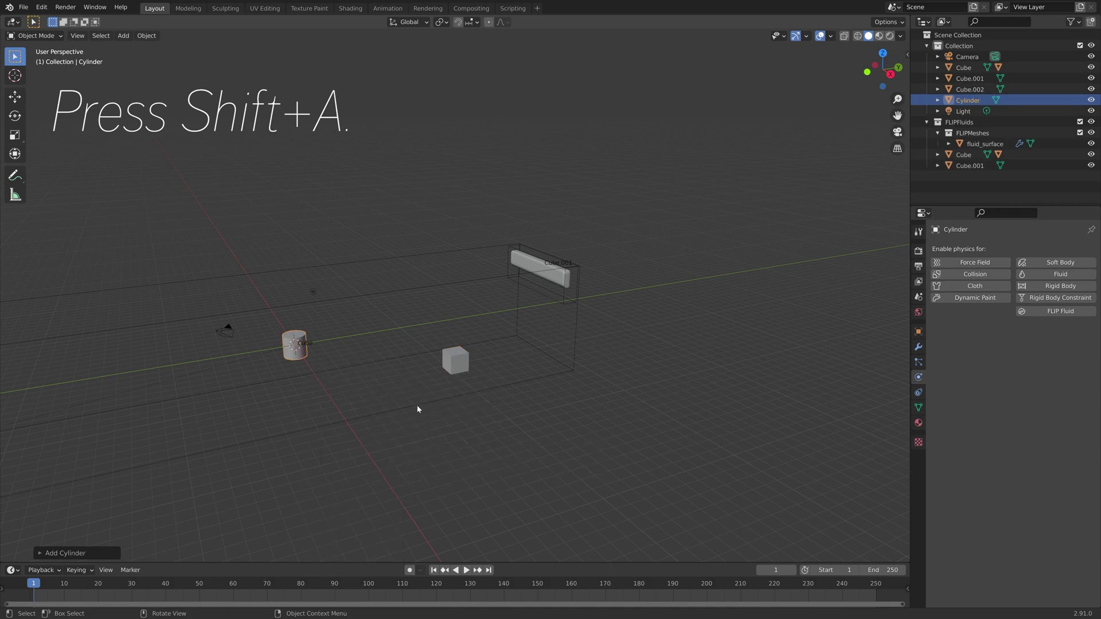
pyautogui.press('s')
pyautogui.press('z')
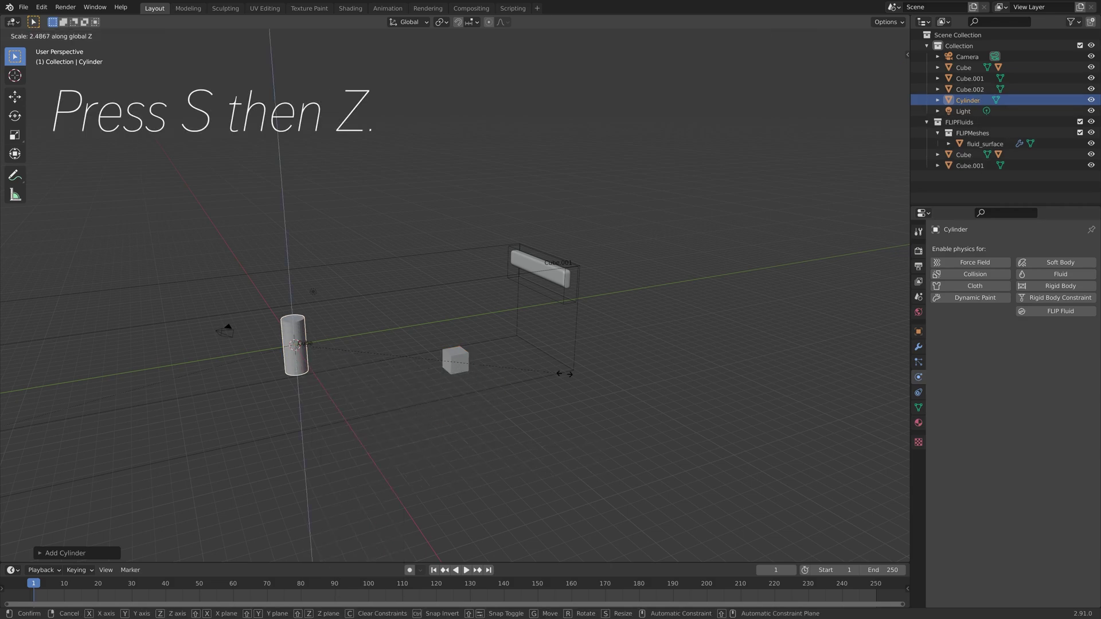
pyautogui.click(665, 383)
# In side view, scale the cylinder along Z to about 11.2 m, slightly past the domain's top and bottom.
pyautogui.press('KP_3')
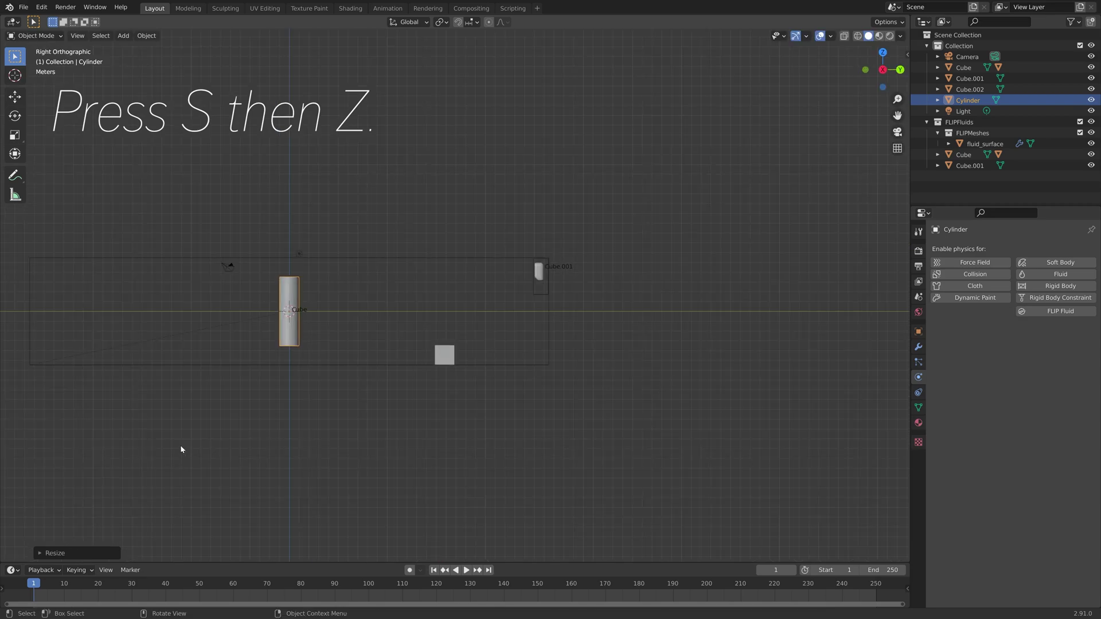
pyautogui.scroll(5, 148, 412)
pyautogui.scroll(-1, 161, 398)
pyautogui.keyDown('shift'); pyautogui.moveTo(163, 395); pyautogui.dragTo(573, 342, button='middle'); pyautogui.keyUp('shift')
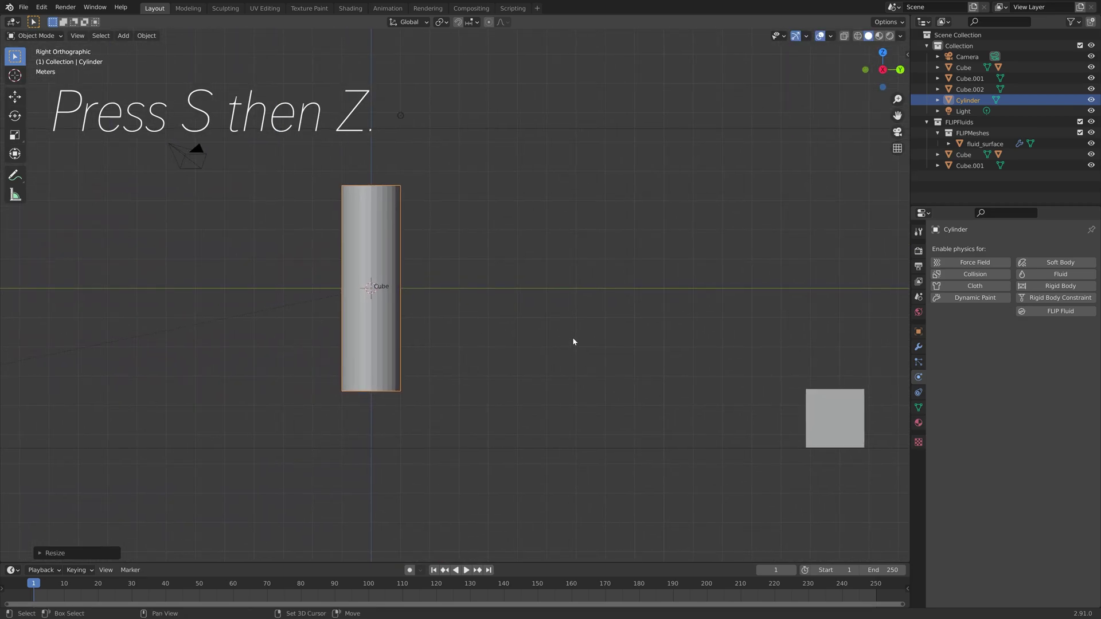
pyautogui.press('s')
pyautogui.press('z')
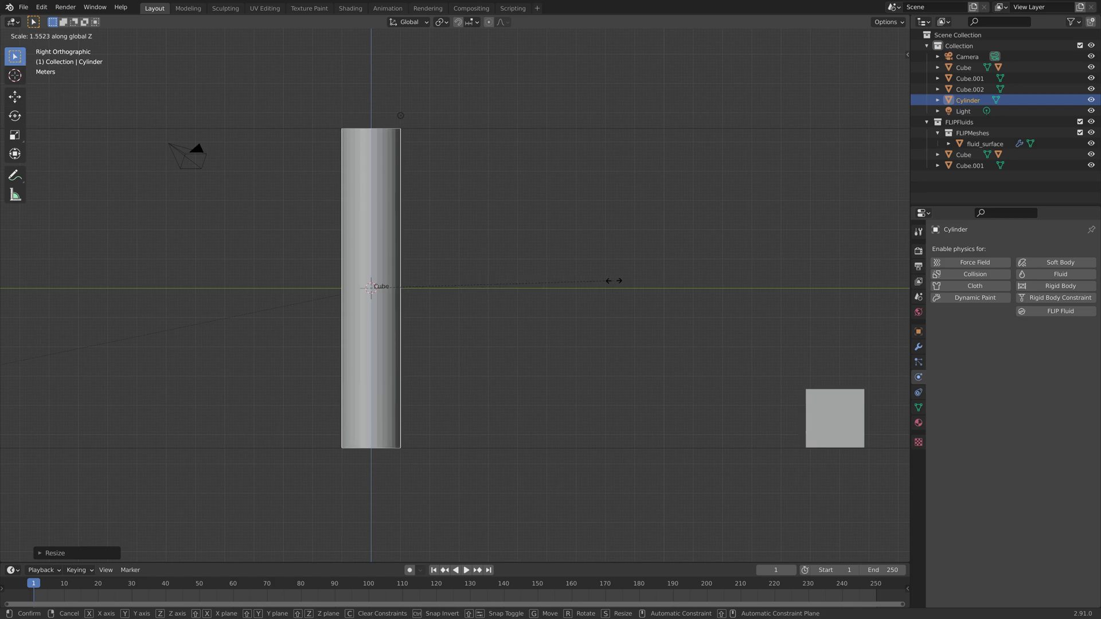
pyautogui.click(613, 280)
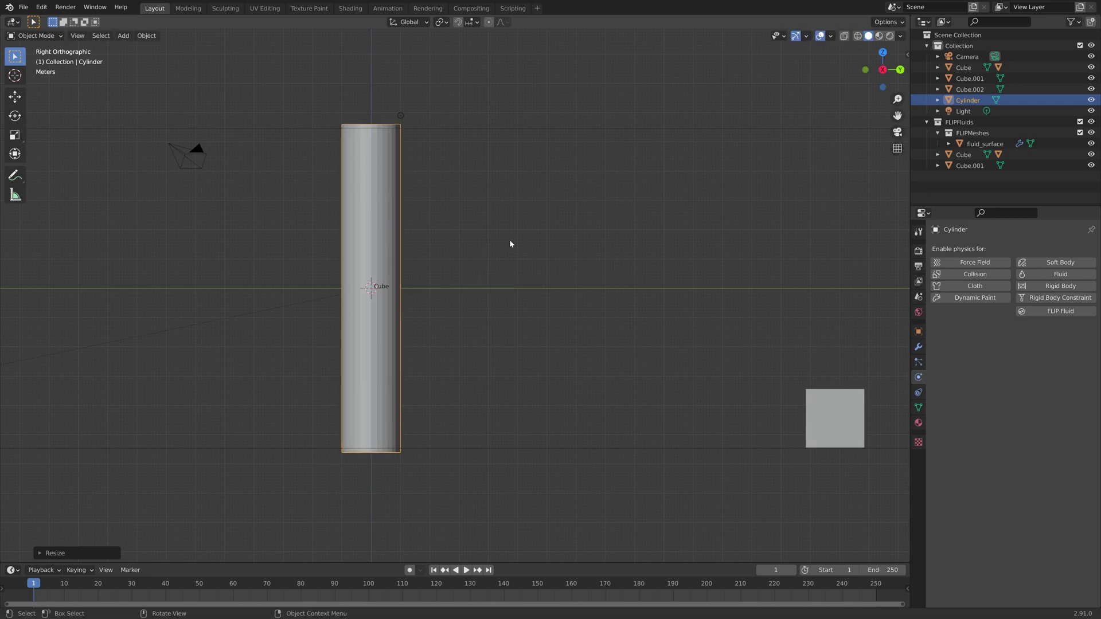
# Select the cylinder's top and bottom cap faces in Edit Mode, set their mean crease to 1, and return to Object Mode.
pyautogui.moveTo(509, 239); pyautogui.dragTo(475, 308, button='middle')
pyautogui.press('KP_7')
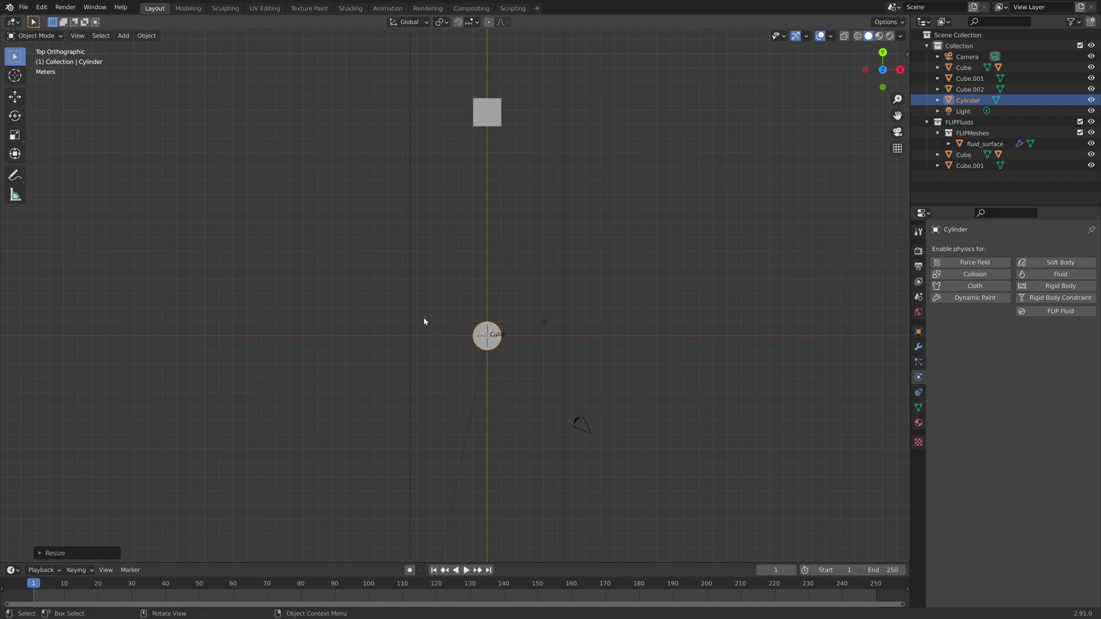
pyautogui.scroll(2, 449, 356)
pyautogui.moveTo(496, 352); pyautogui.dragTo(442, 318, button='middle')
pyautogui.press('Tab')
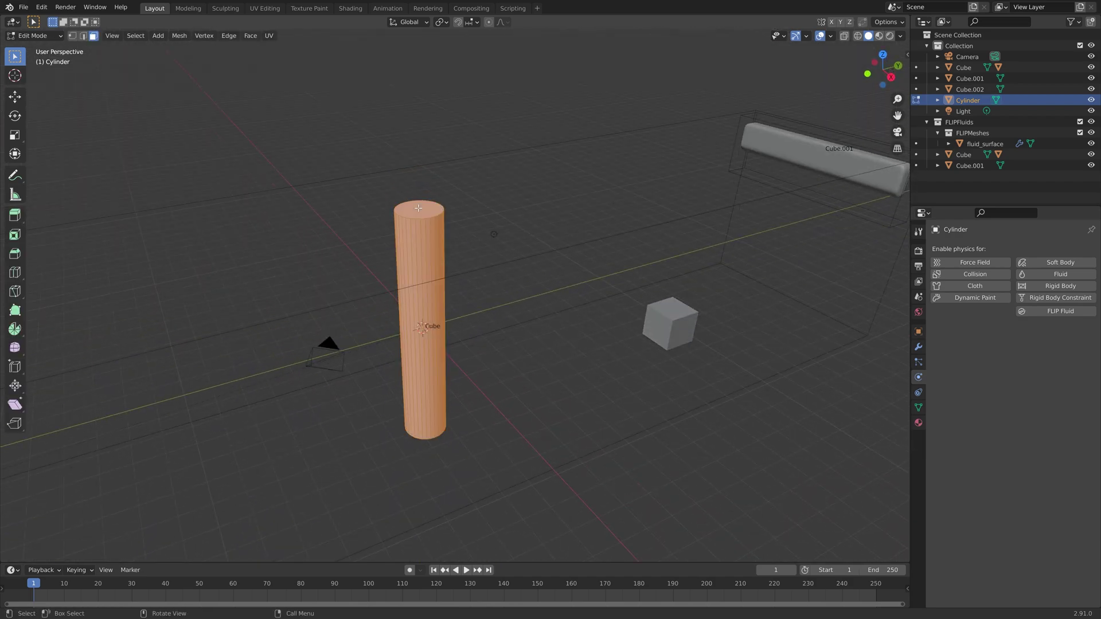
pyautogui.click(93, 35)
pyautogui.click(418, 210)
pyautogui.moveTo(472, 367); pyautogui.dragTo(459, 287, button='middle')
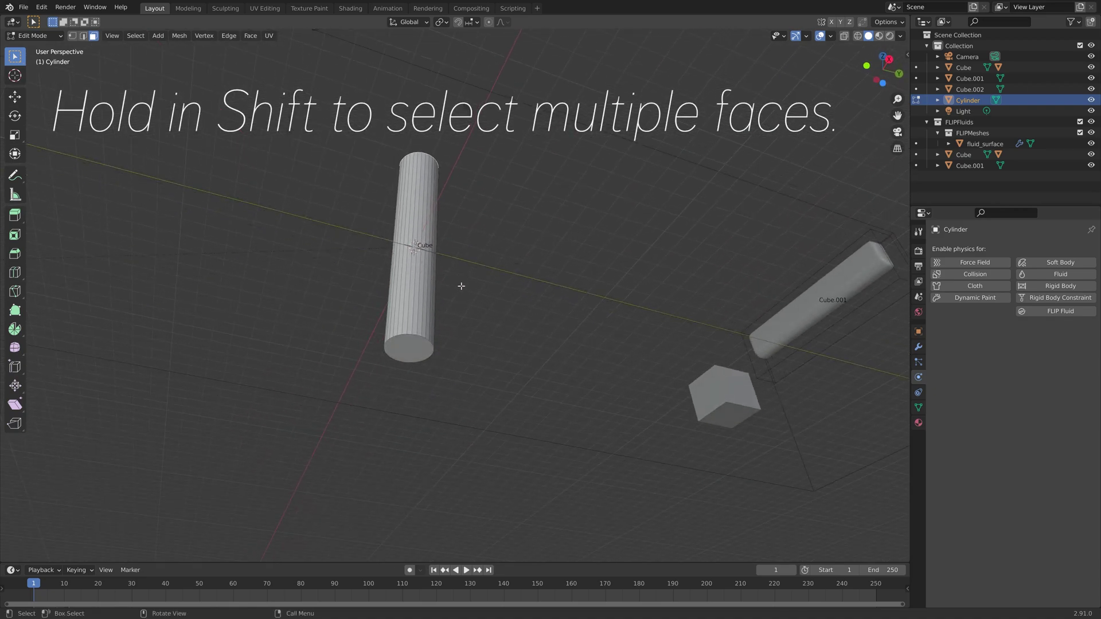
pyautogui.keyDown('shift'); pyautogui.click(408, 348); pyautogui.keyUp('shift')
pyautogui.press('n')
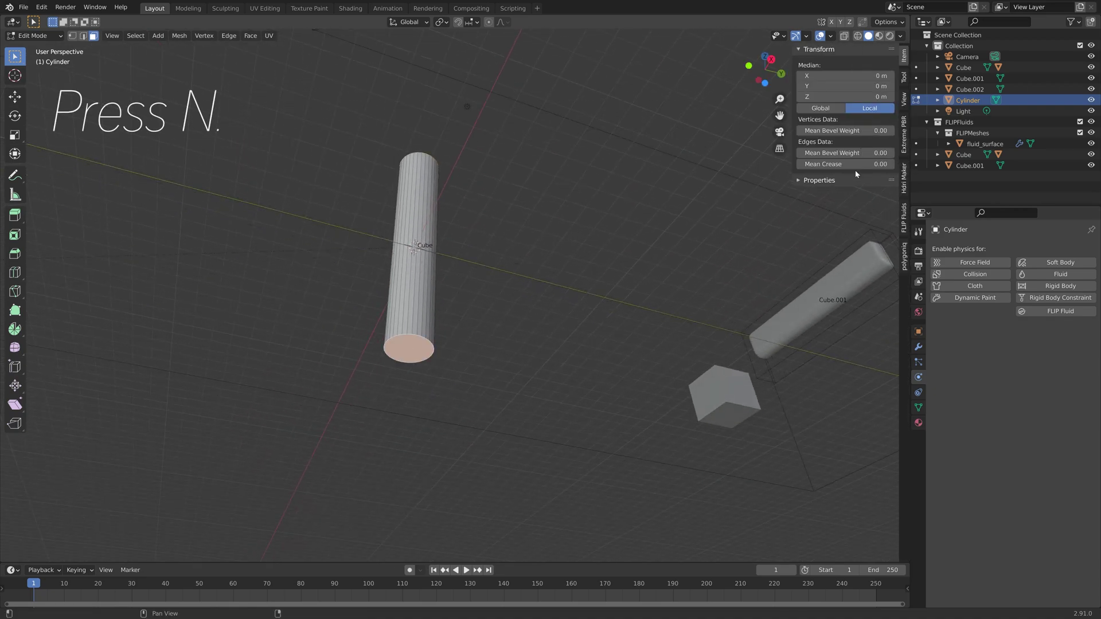
pyautogui.click(843, 164)
pyautogui.write('1')
pyautogui.press('Return')
pyautogui.press('Tab')
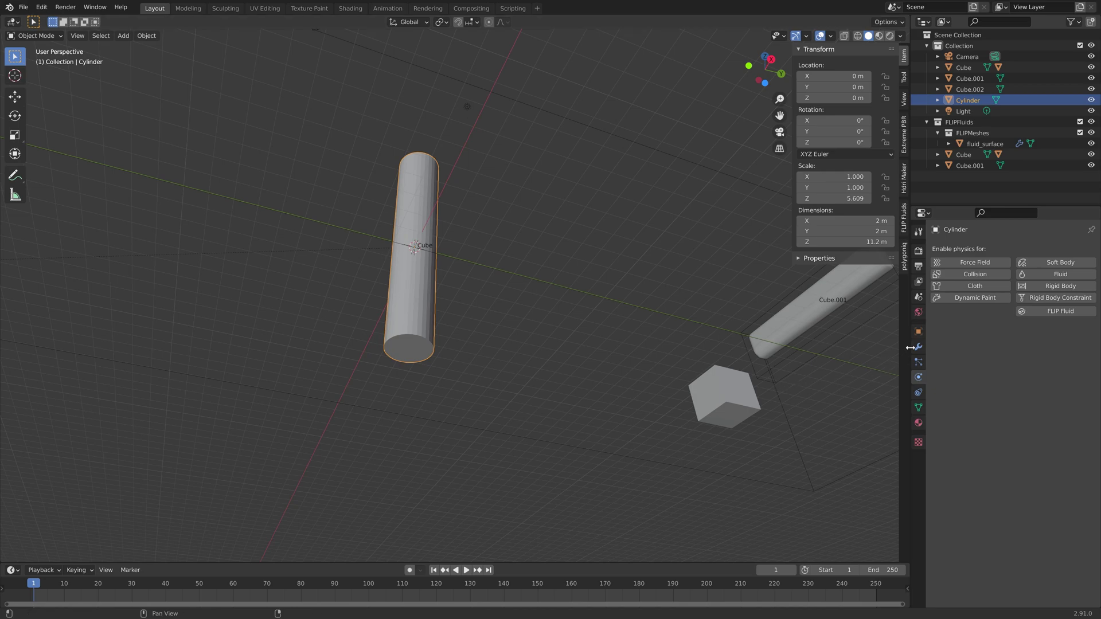
# Enable Auto Smooth at 30° for the cylinder's normals and apply Shade Smooth to it.
pyautogui.click(918, 407)
pyautogui.click(935, 435)
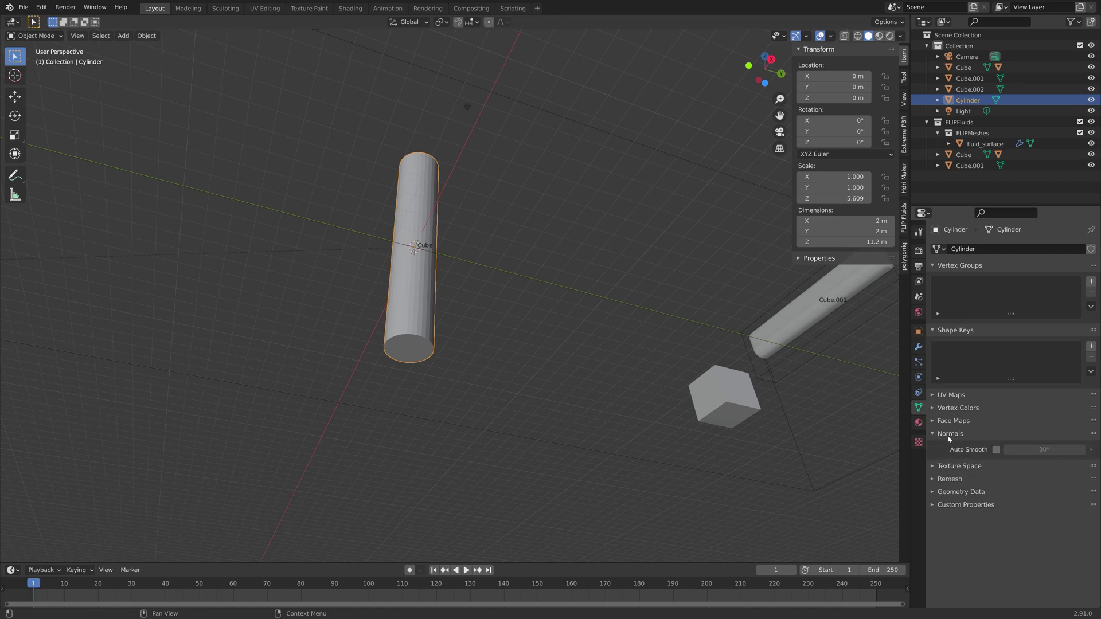
pyautogui.click(996, 450)
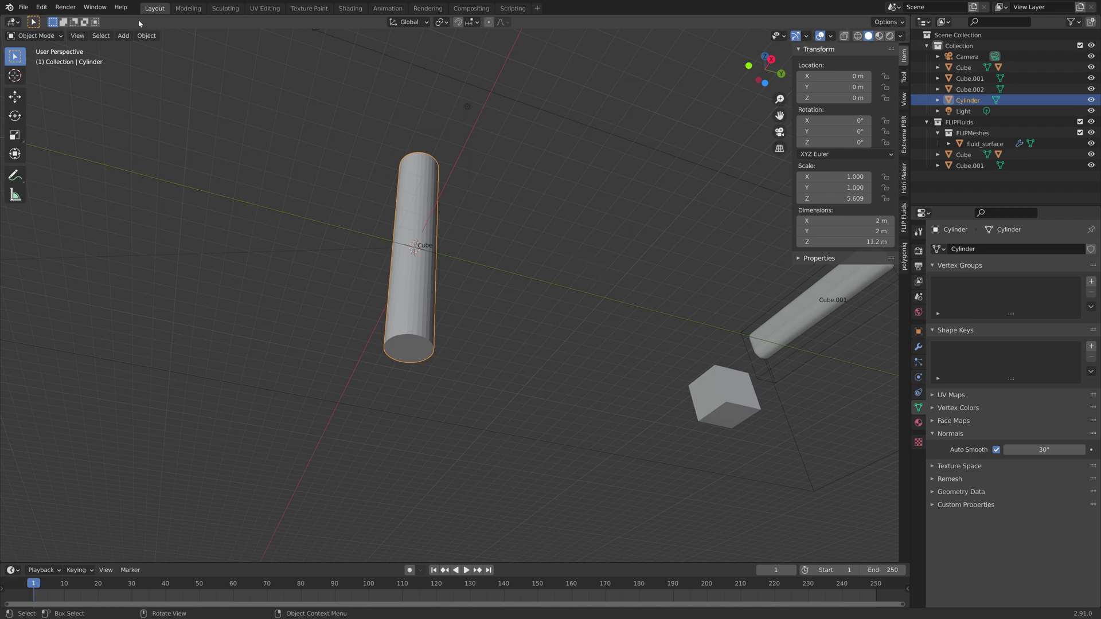
pyautogui.click(146, 36)
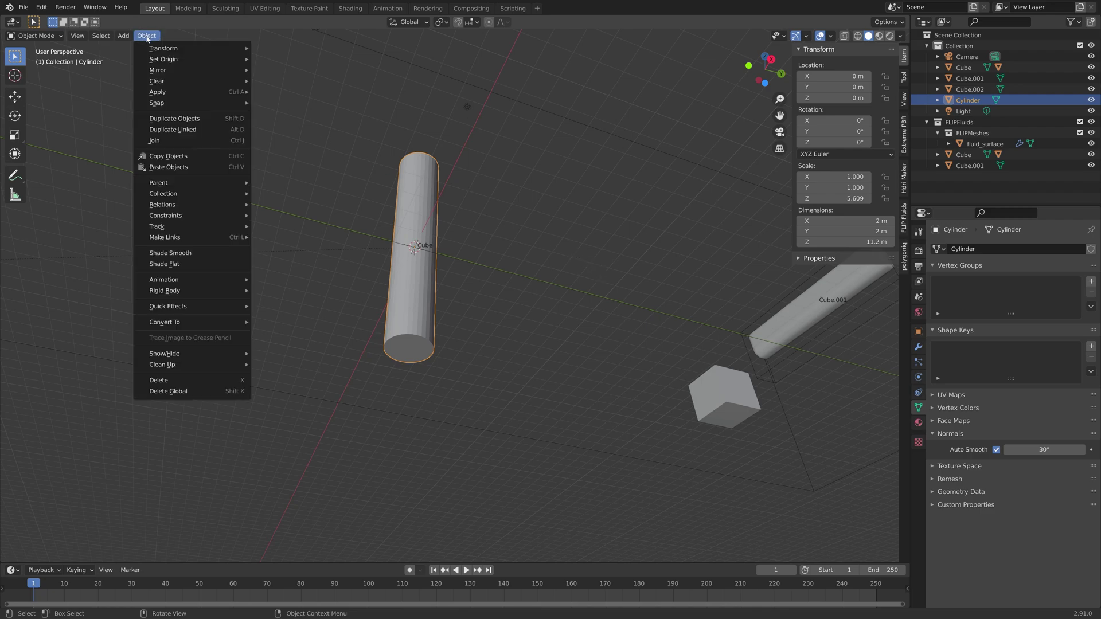
pyautogui.click(186, 254)
pyautogui.moveTo(509, 242); pyautogui.dragTo(499, 362, button='middle')
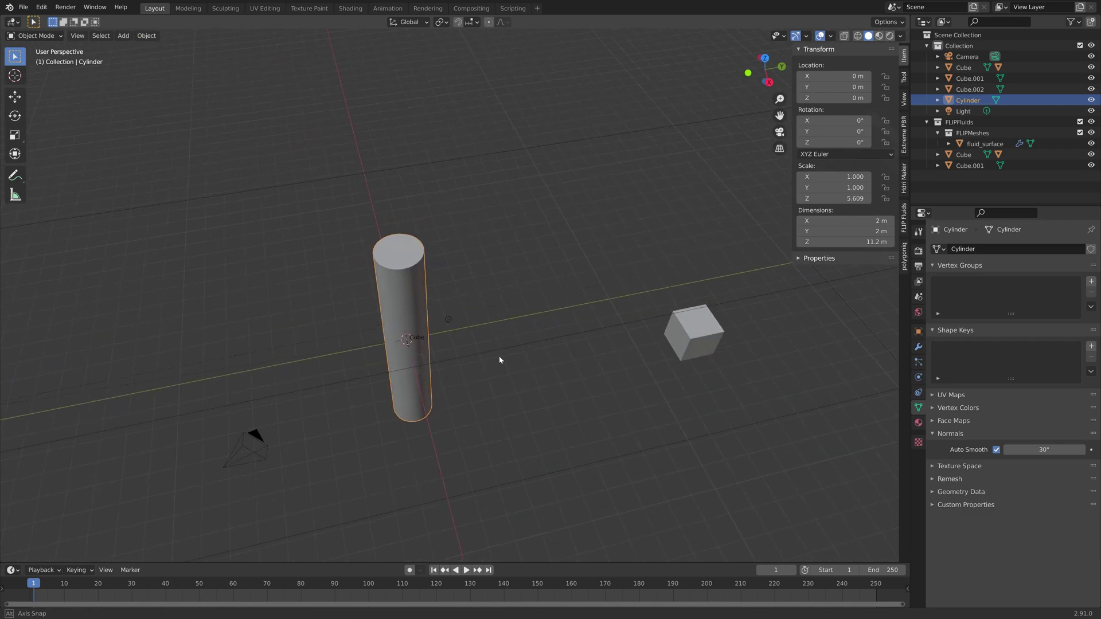
# Add a Subdivision Surface modifier with viewport level 1 to the cylinder and apply it.
pyautogui.click(918, 347)
pyautogui.click(954, 249)
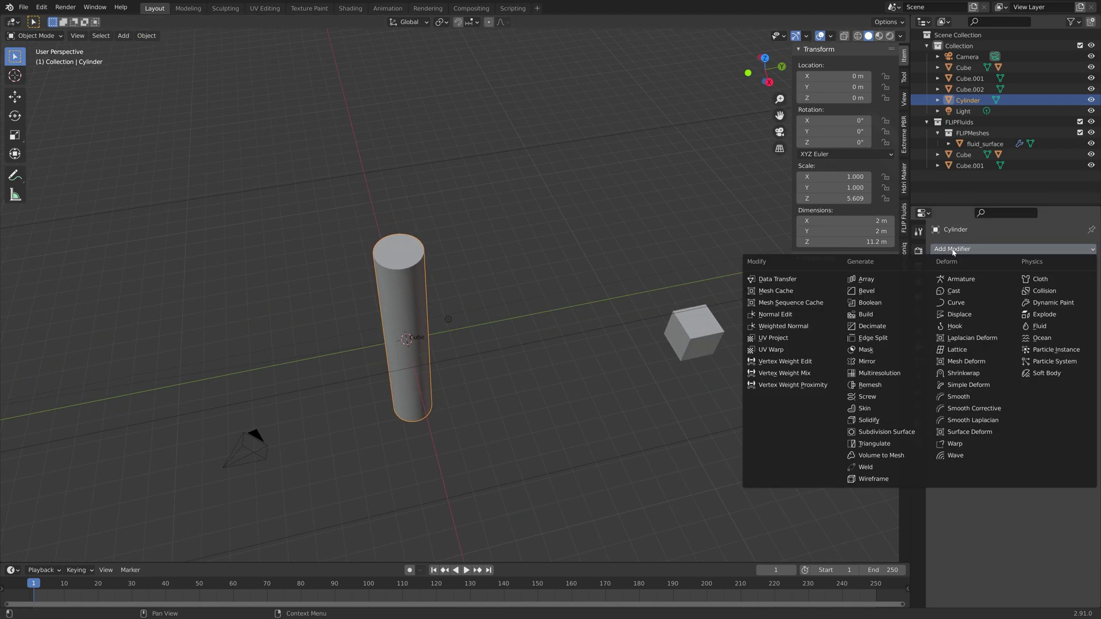
pyautogui.click(888, 431)
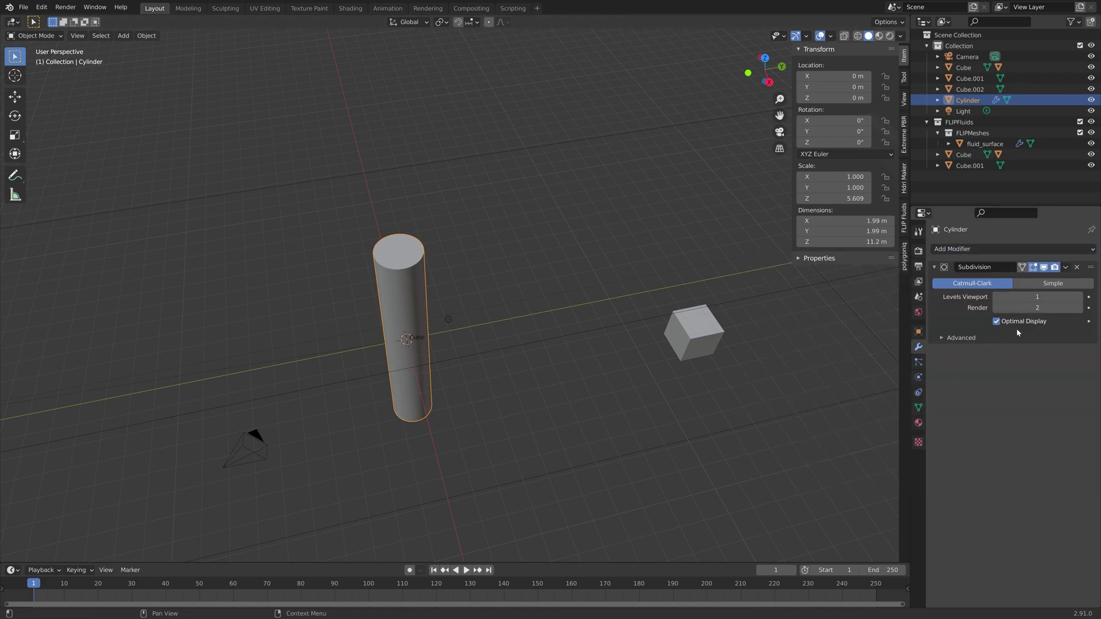
pyautogui.click(1065, 266)
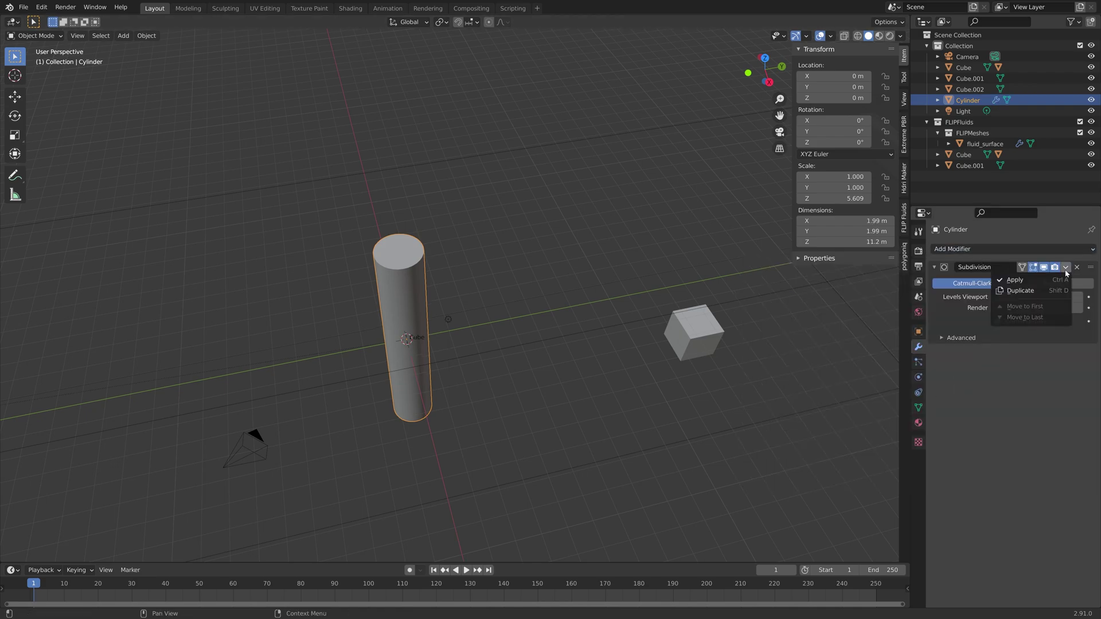
pyautogui.click(1032, 277)
# In top view, move the cylinder to about X -2.3 m, Y 7.8 m and place a duplicate at about X 2.8 m, Y 2.8 m.
pyautogui.scroll(-5, 619, 318)
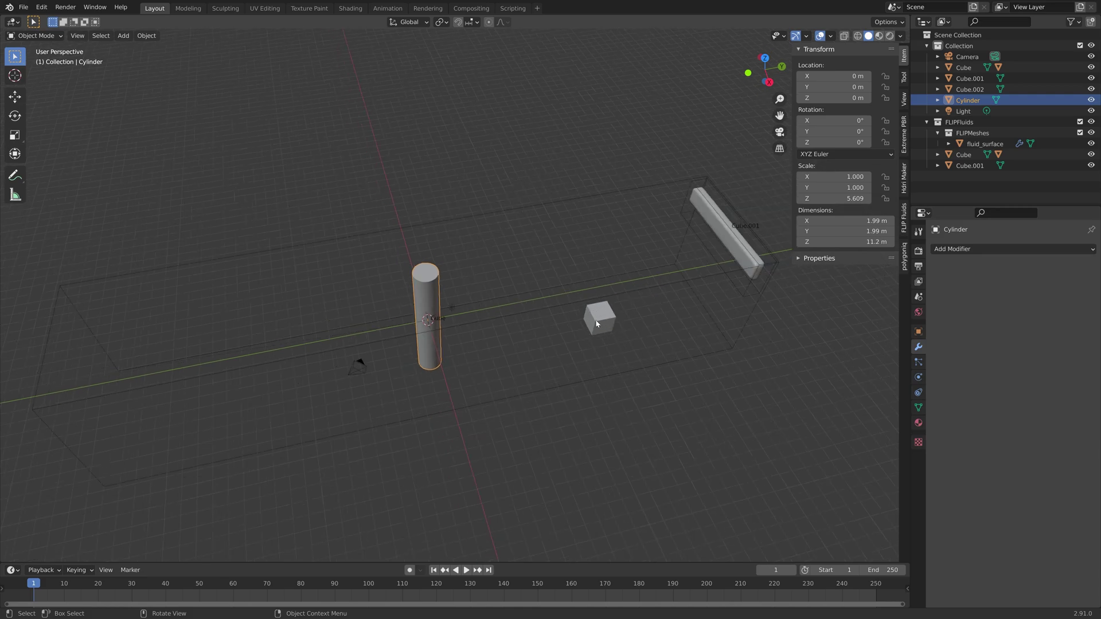
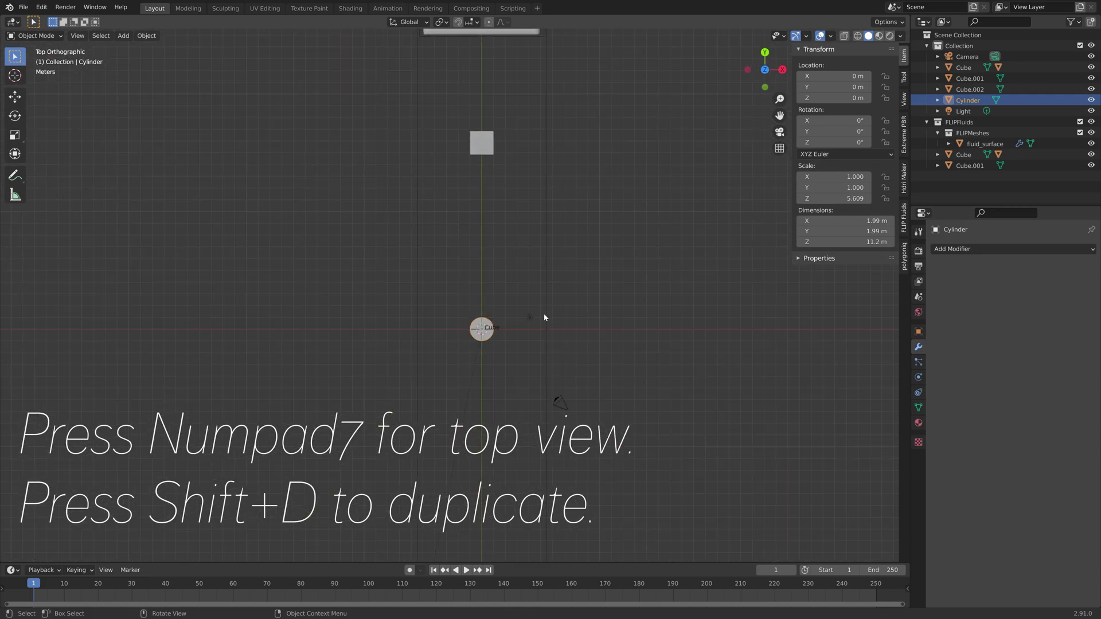
pyautogui.press('g')
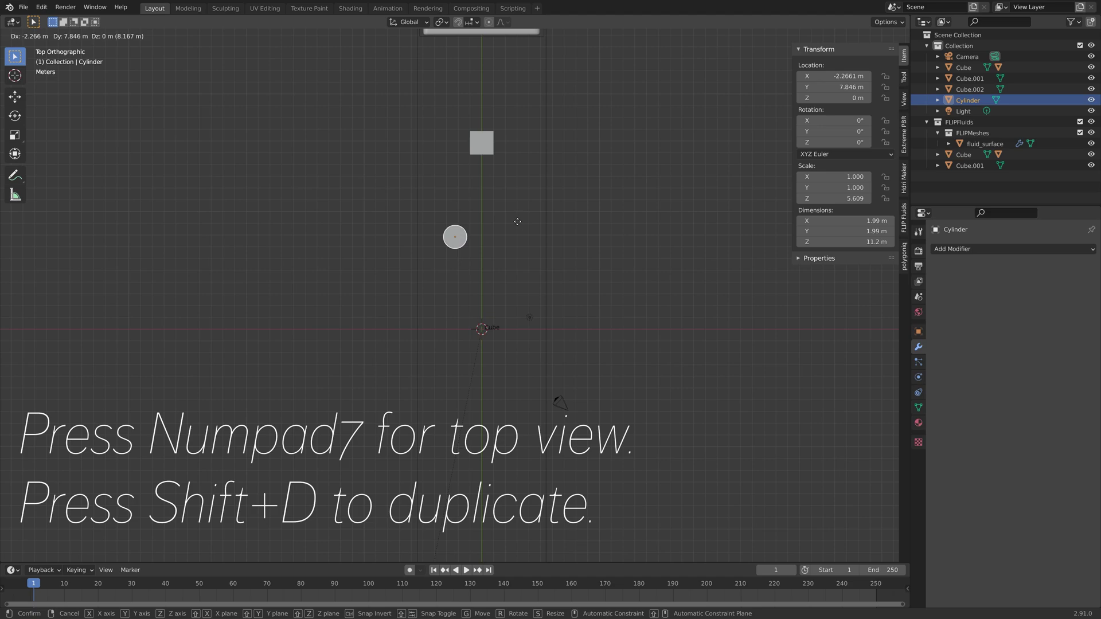
pyautogui.click(514, 224)
pyautogui.hotkey('shift', 'd')
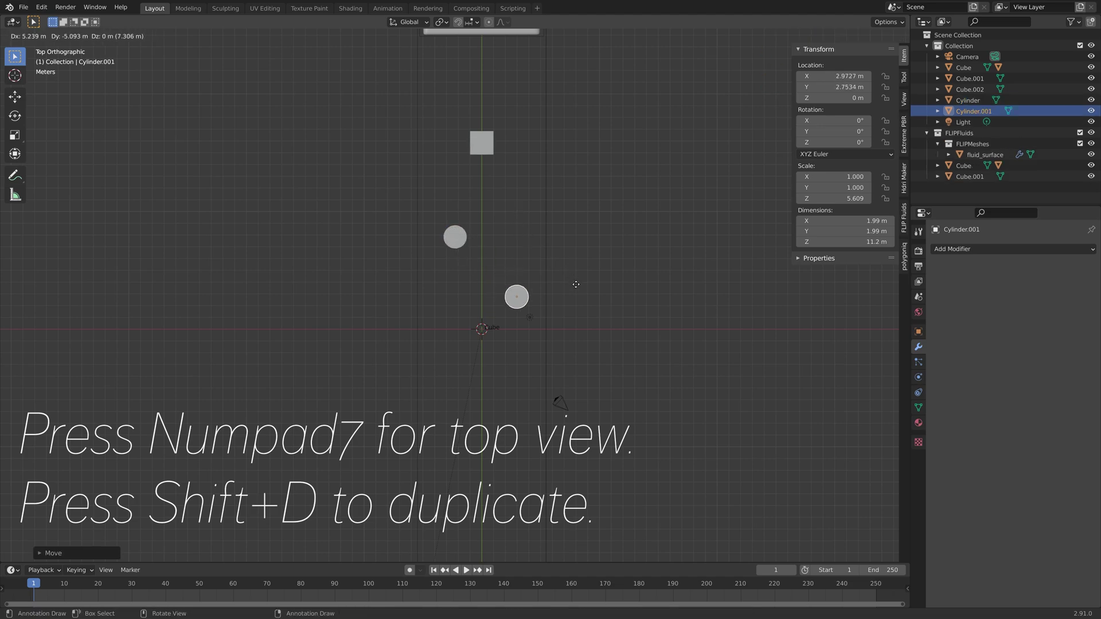
pyautogui.click(579, 286)
# Add a cube mesh at the origin and lower it along Z to about -4.46 m, onto the domain floor.
pyautogui.moveTo(594, 302); pyautogui.dragTo(336, 266, button='middle')
pyautogui.moveTo(505, 322); pyautogui.dragTo(505, 323, button='middle')
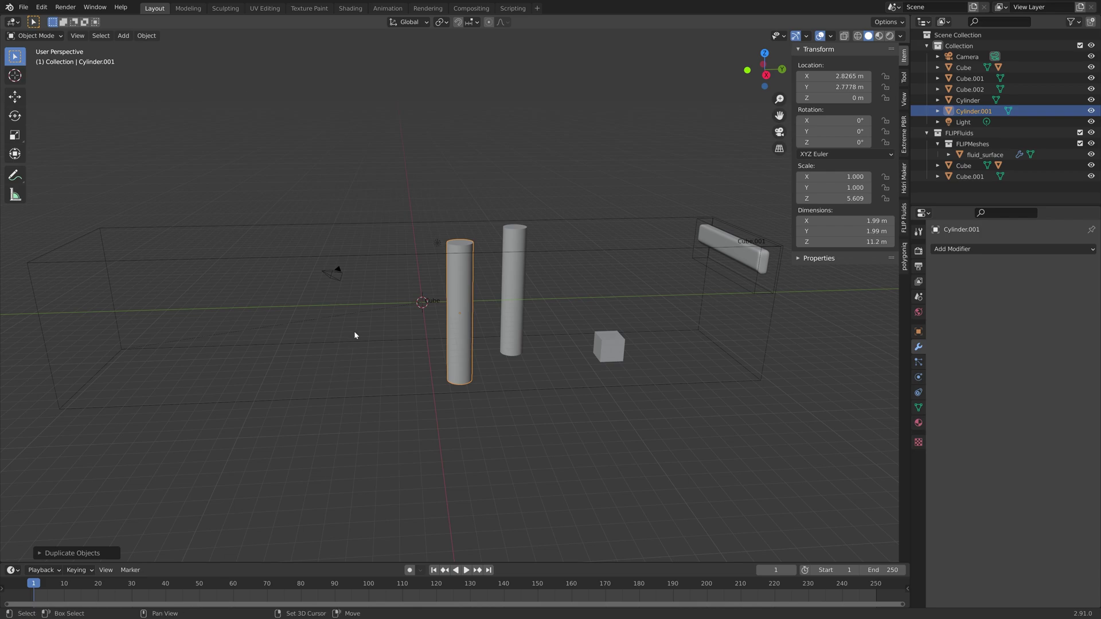
pyautogui.hotkey('shift', 'a')
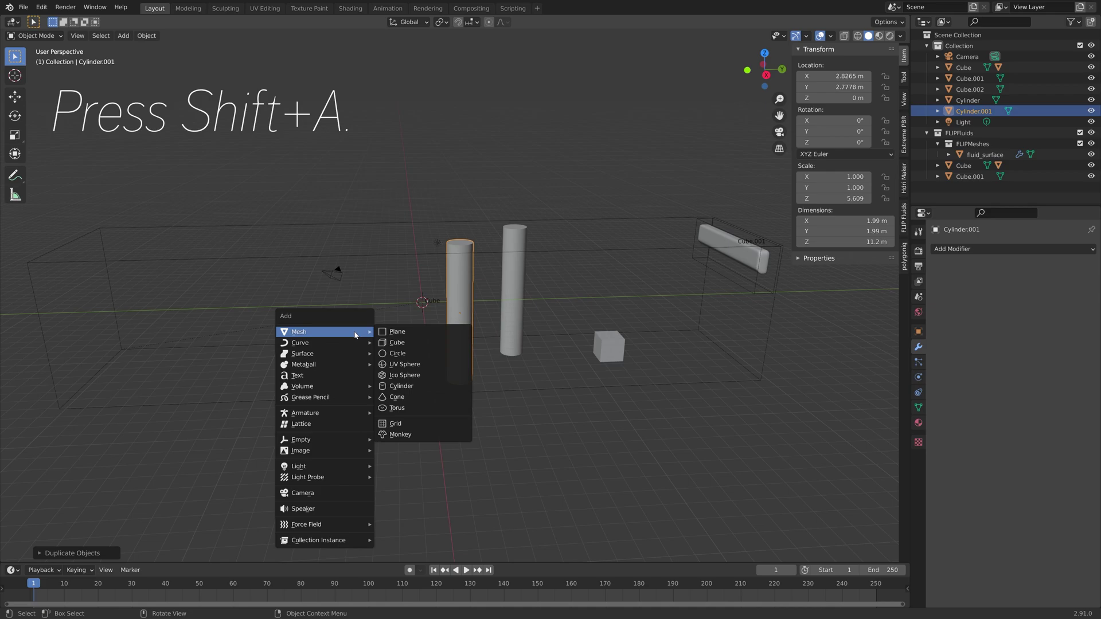
pyautogui.click(396, 342)
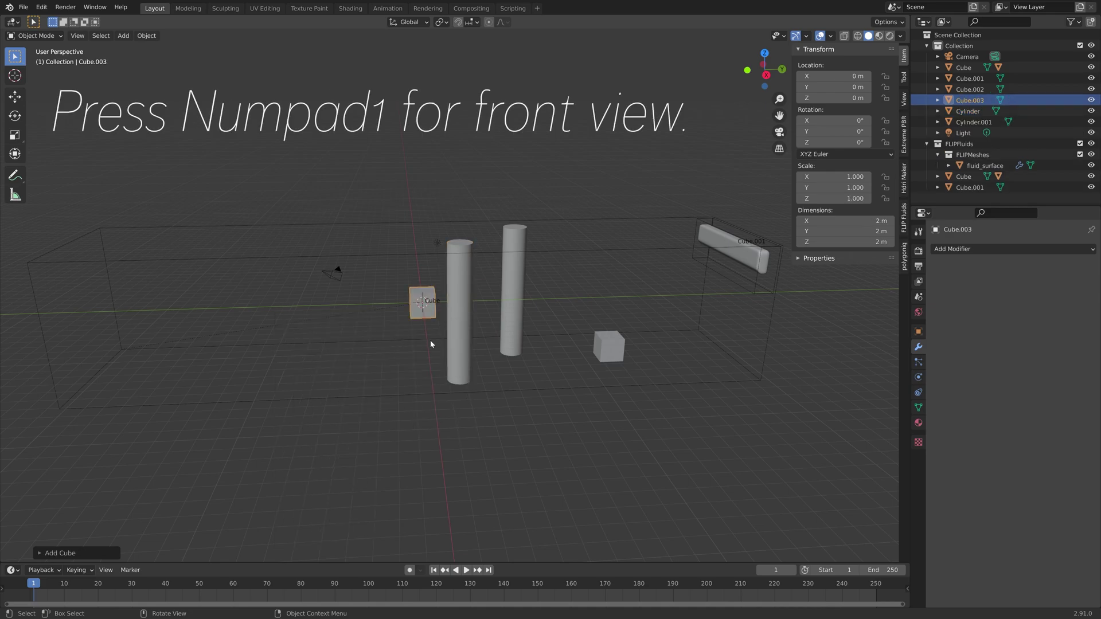
pyautogui.press('KP_1')
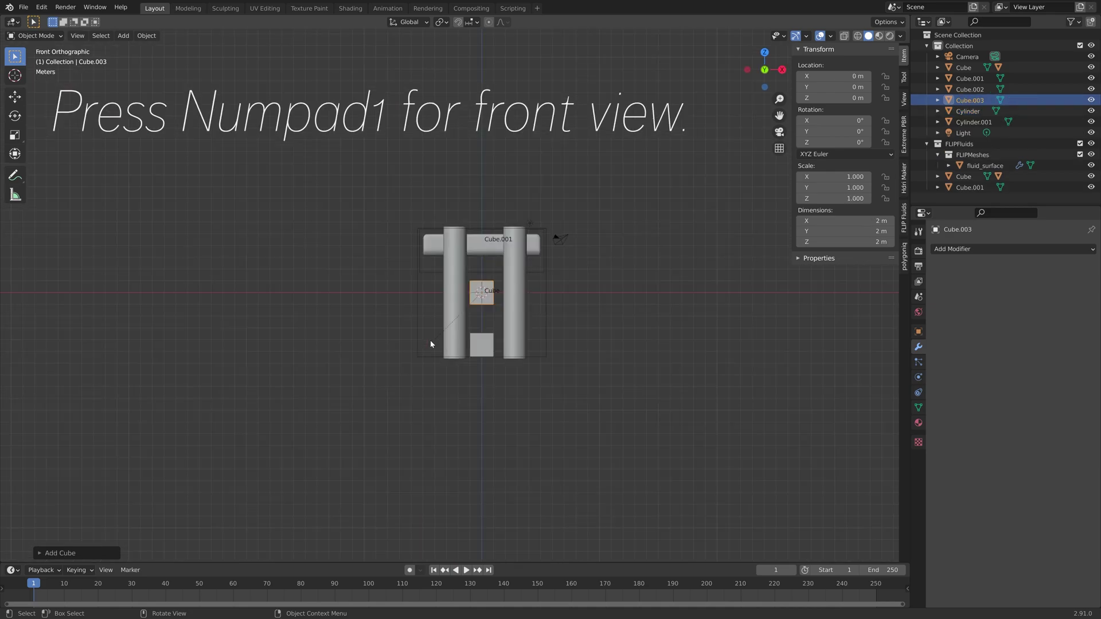
pyautogui.scroll(6, 580, 484)
pyautogui.press('g')
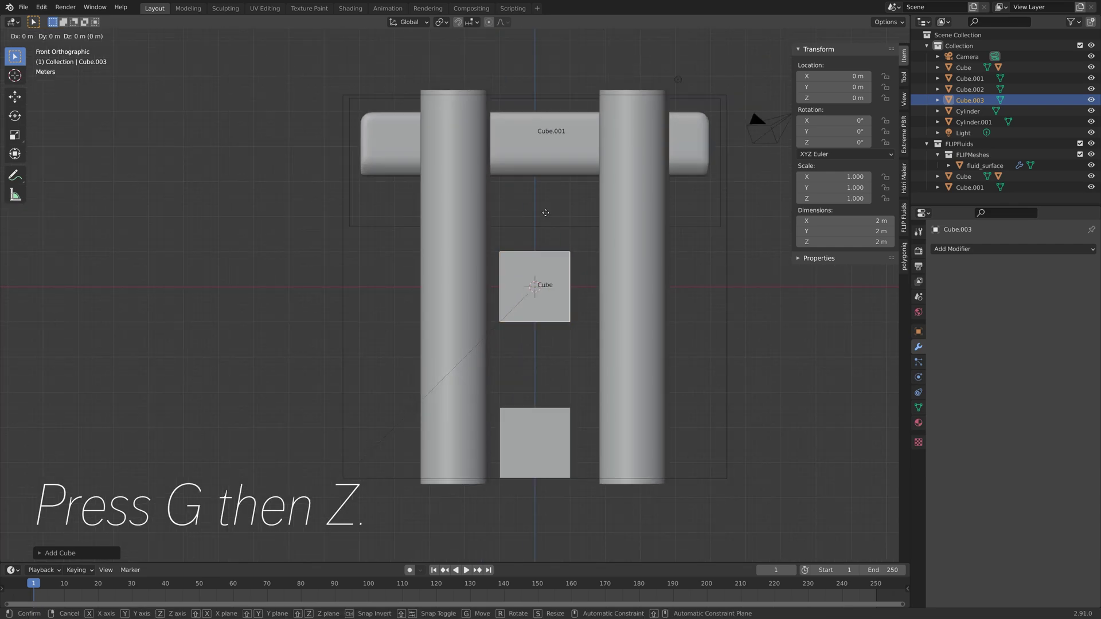
pyautogui.press('z')
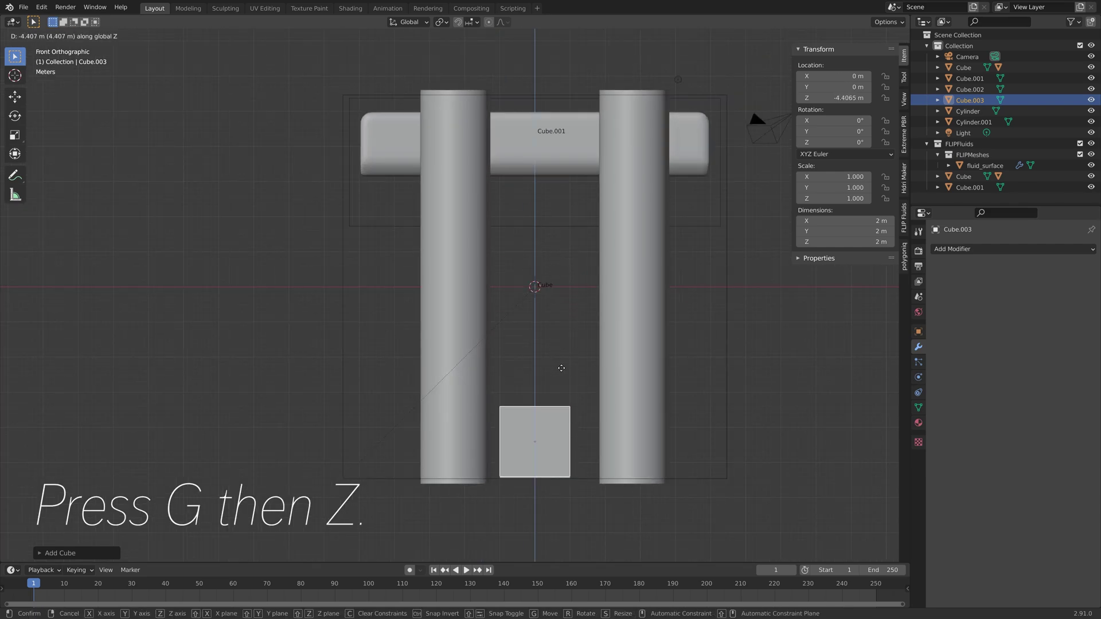
pyautogui.click(560, 369)
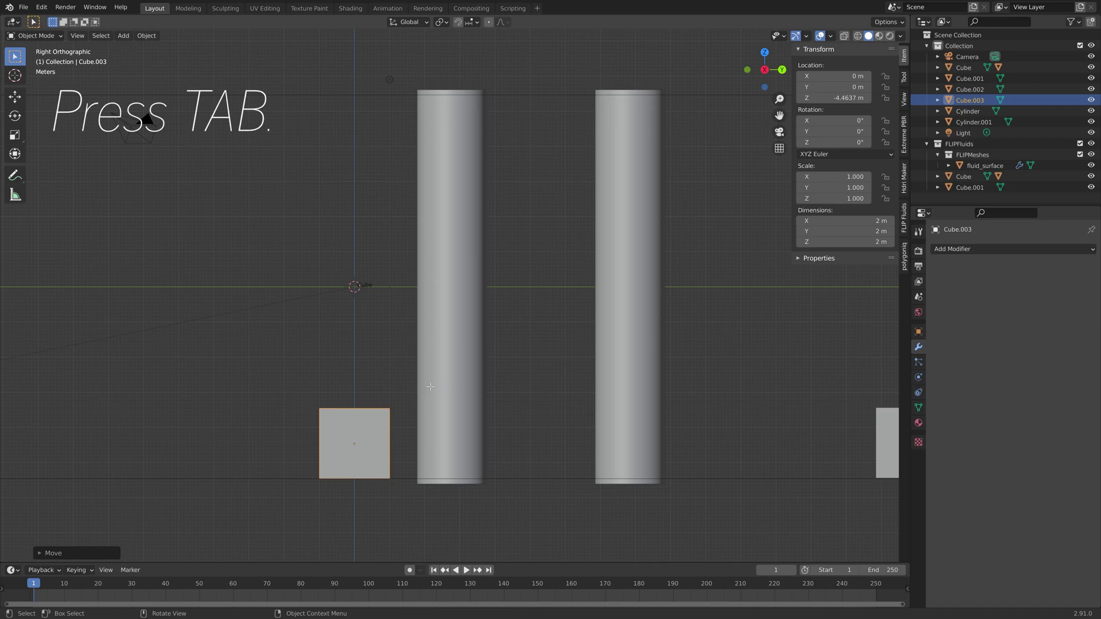
# In Edit Mode, lower the new cube's top edge facing the cylinders about 1.95 m along Z to form a wedge.
pyautogui.press('Tab')
pyautogui.moveTo(560, 368); pyautogui.dragTo(11, 165, button='middle')
pyautogui.click(83, 36)
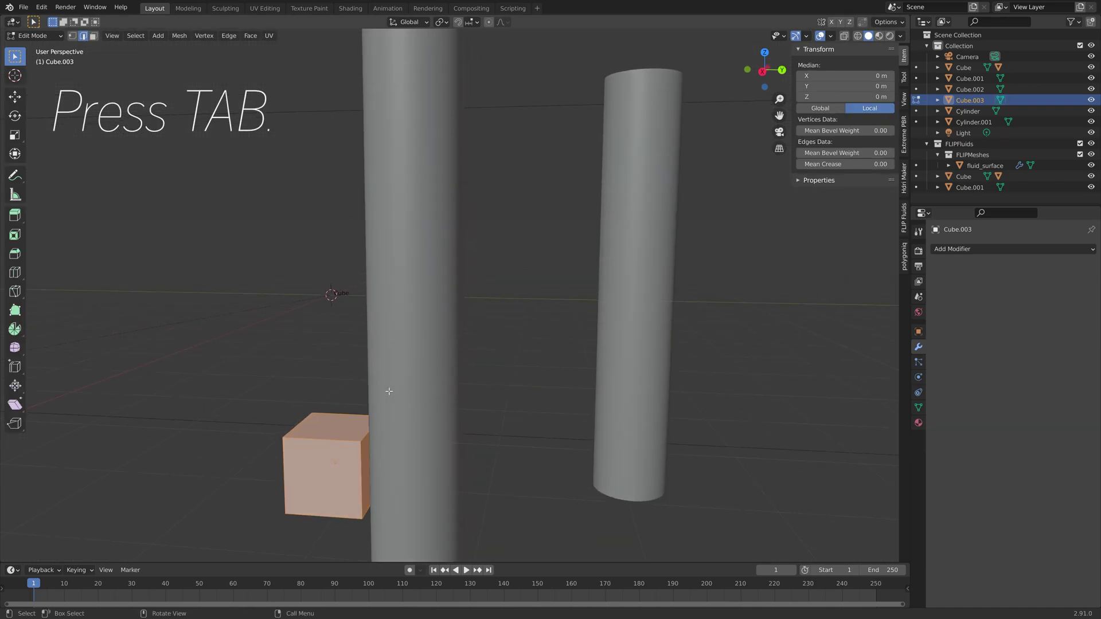
pyautogui.click(368, 452)
pyautogui.press('KP_3')
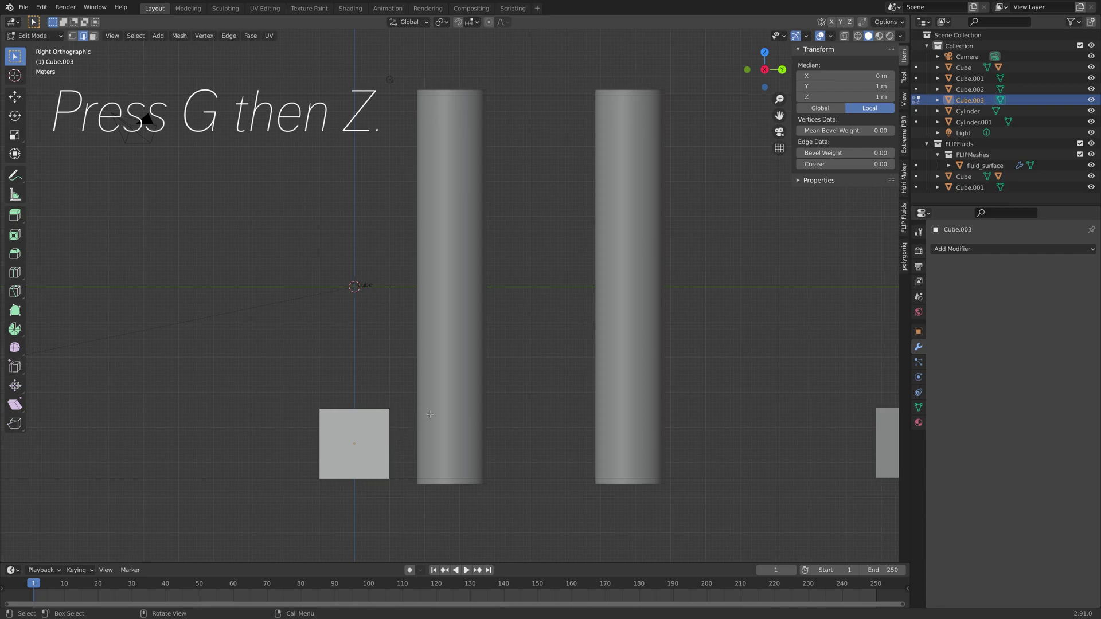
pyautogui.press('g')
pyautogui.press('z')
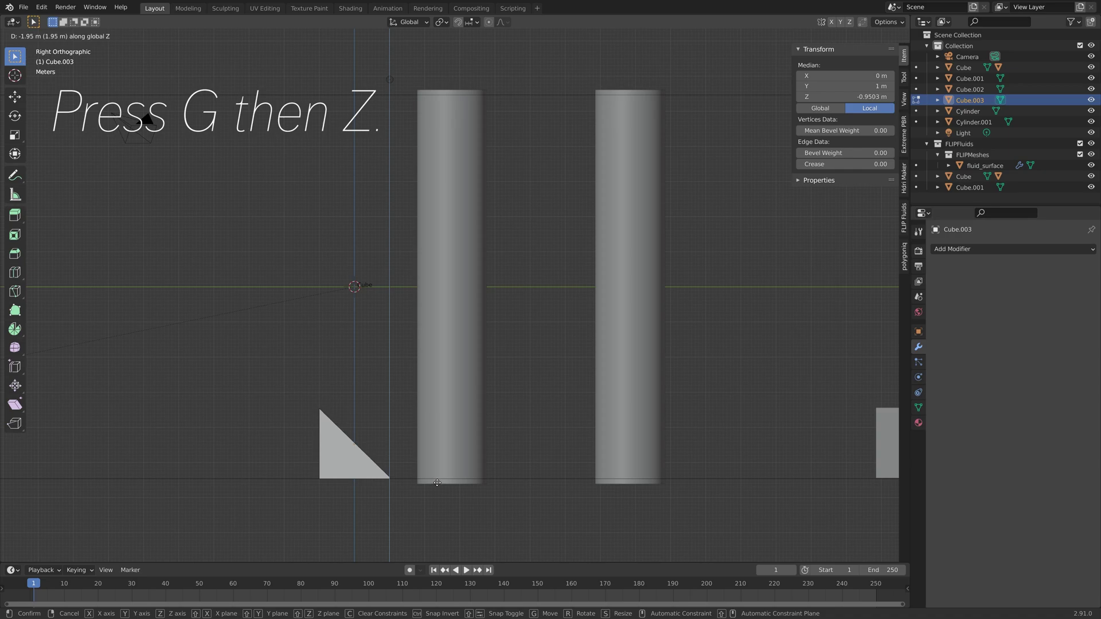
pyautogui.click(437, 482)
# Lower the wedge's remaining high edge along Z until the wedge is about 1.17 m tall, and return to Object Mode.
pyautogui.moveTo(437, 483); pyautogui.dragTo(378, 462, button='middle')
pyautogui.click(370, 460)
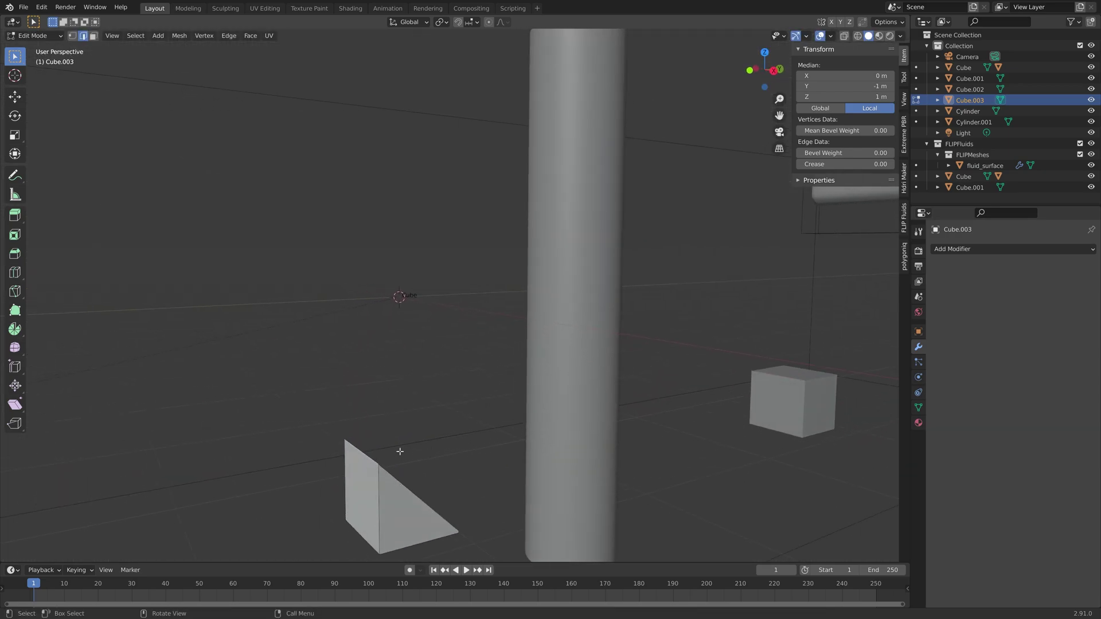
pyautogui.press('g')
pyautogui.press('z')
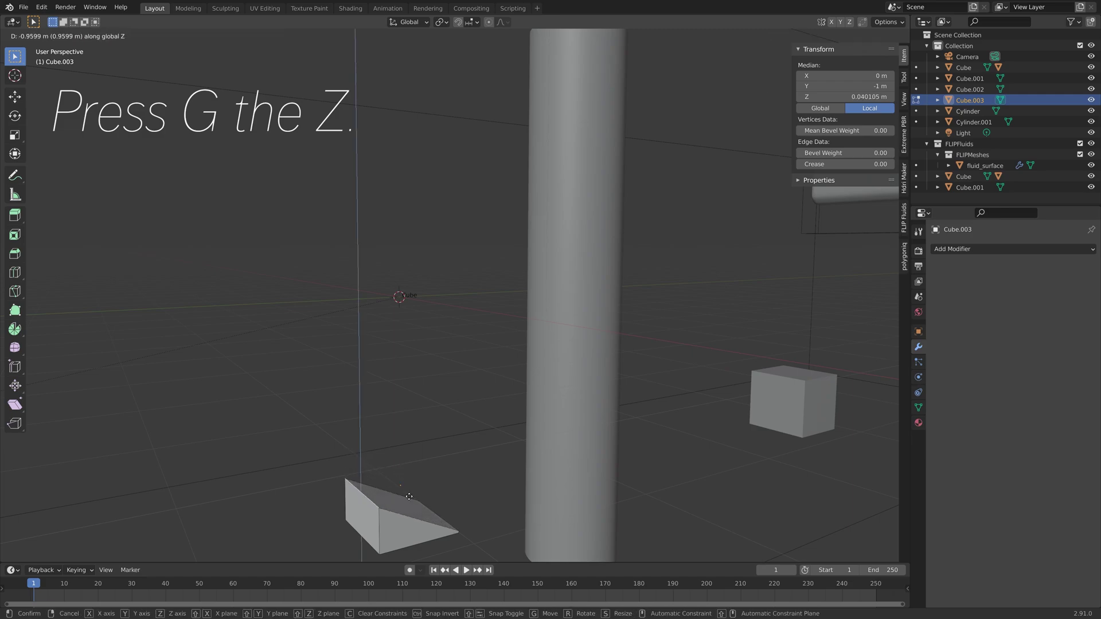
pyautogui.click(429, 492)
pyautogui.scroll(-4, 432, 494)
pyautogui.moveTo(431, 494); pyautogui.dragTo(400, 511, button='middle')
pyautogui.press('Tab')
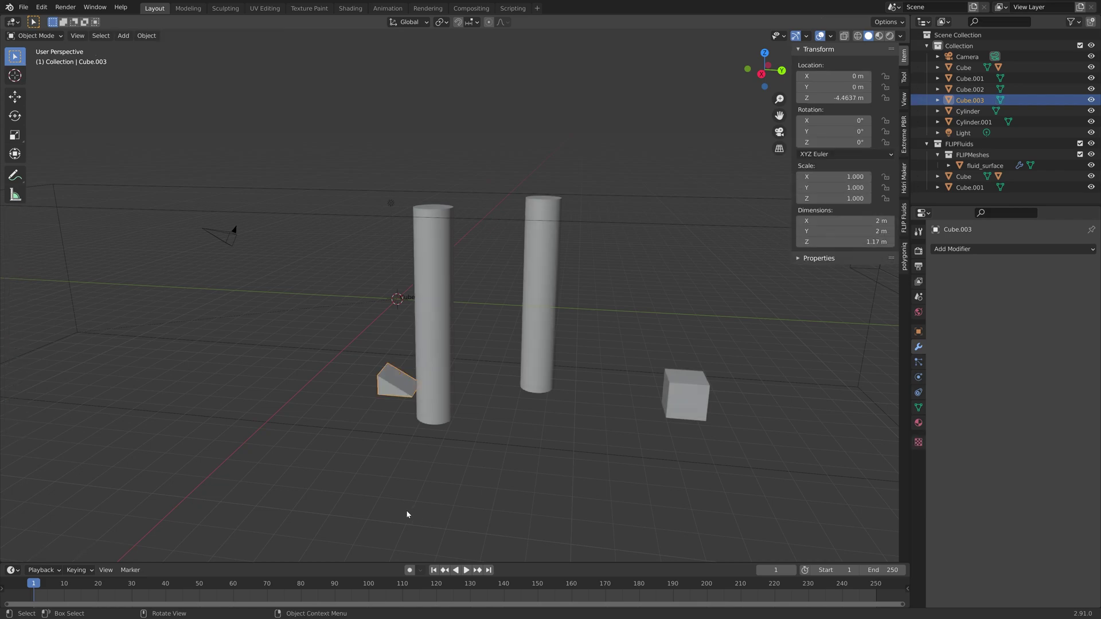
# Move the wedge along Y to about -8.7 m and stretch it along X to a scale of about 5.43.
pyautogui.press('g')
pyautogui.press('y')
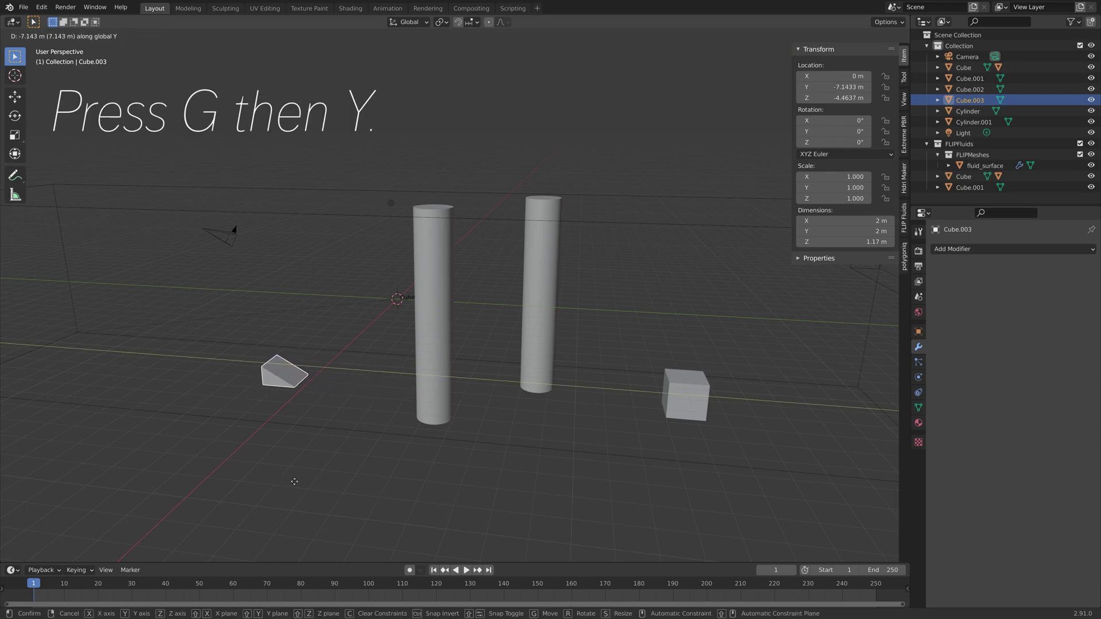
pyautogui.click(267, 470)
pyautogui.press('s')
pyautogui.press('x')
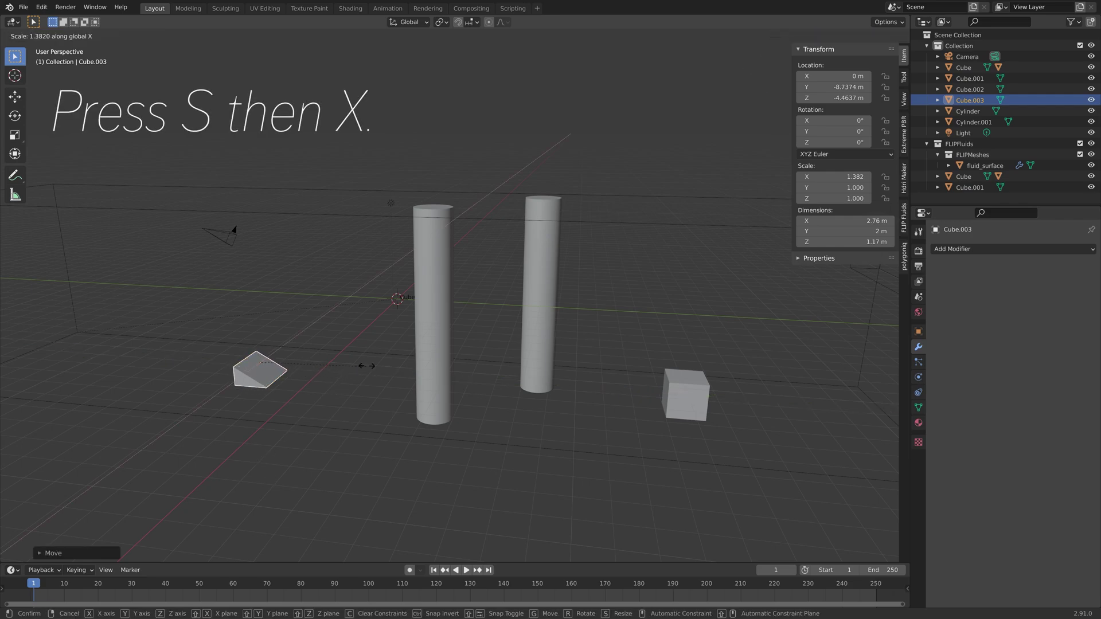
pyautogui.click(618, 152)
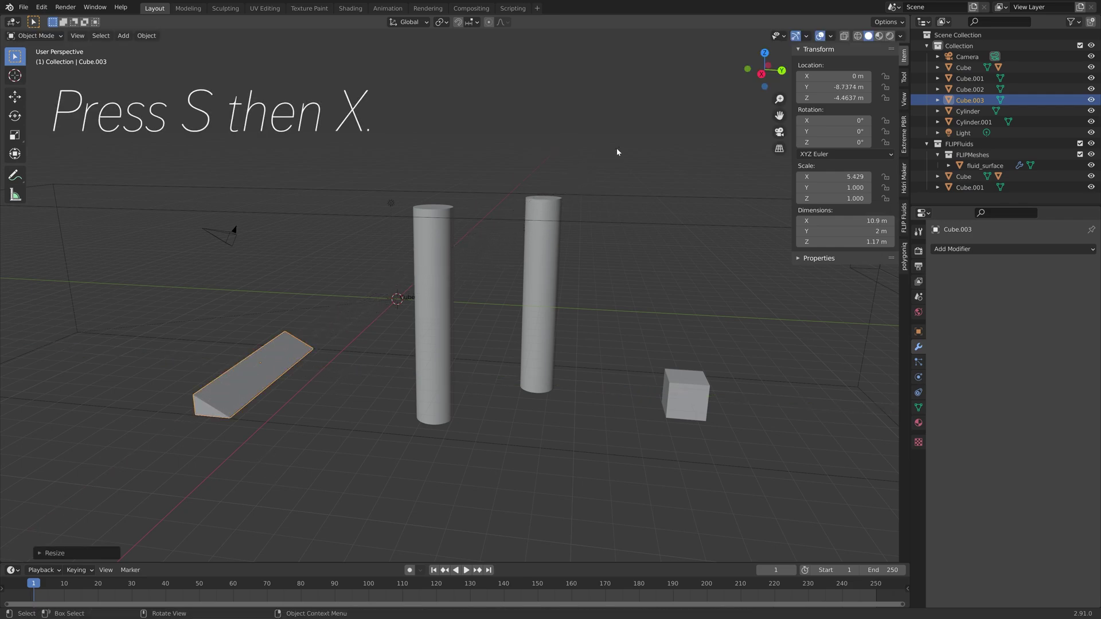
# In top view, fine-tune the wedge's X scale to about 5.47 so it spans the domain's width.
pyautogui.press('KP_7')
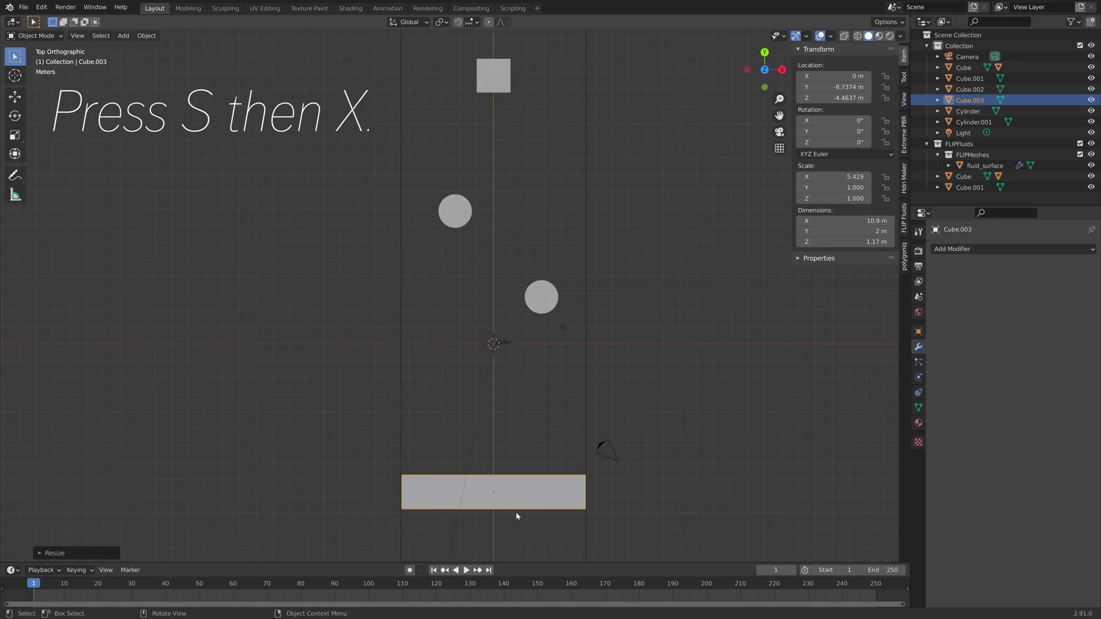
pyautogui.scroll(5, 516, 514)
pyautogui.press('s')
pyautogui.press('x')
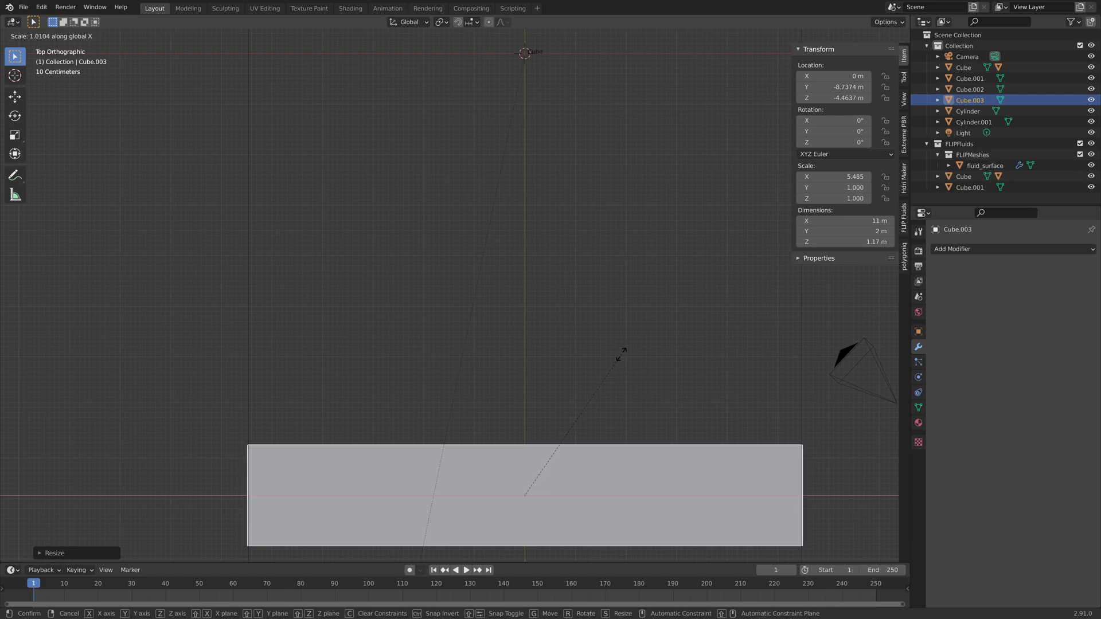
pyautogui.click(622, 358)
pyautogui.moveTo(622, 359); pyautogui.dragTo(516, 288, button='middle')
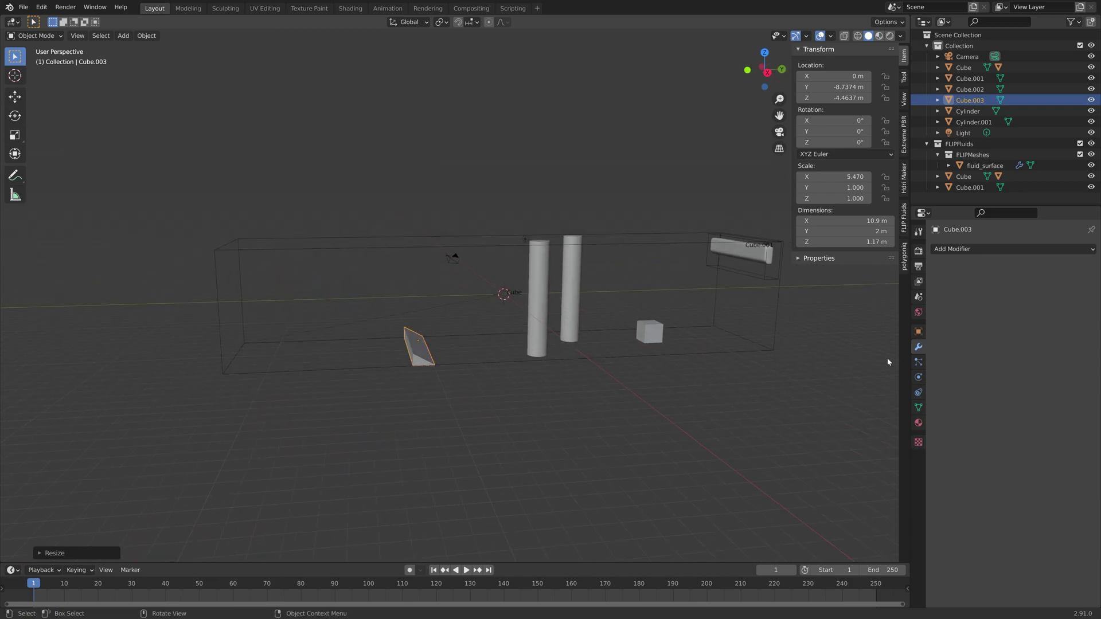
# Save the project as a new file with an incremented version of the tut1.blend name.
pyautogui.hotkey('ctrl', 'shift', 's')
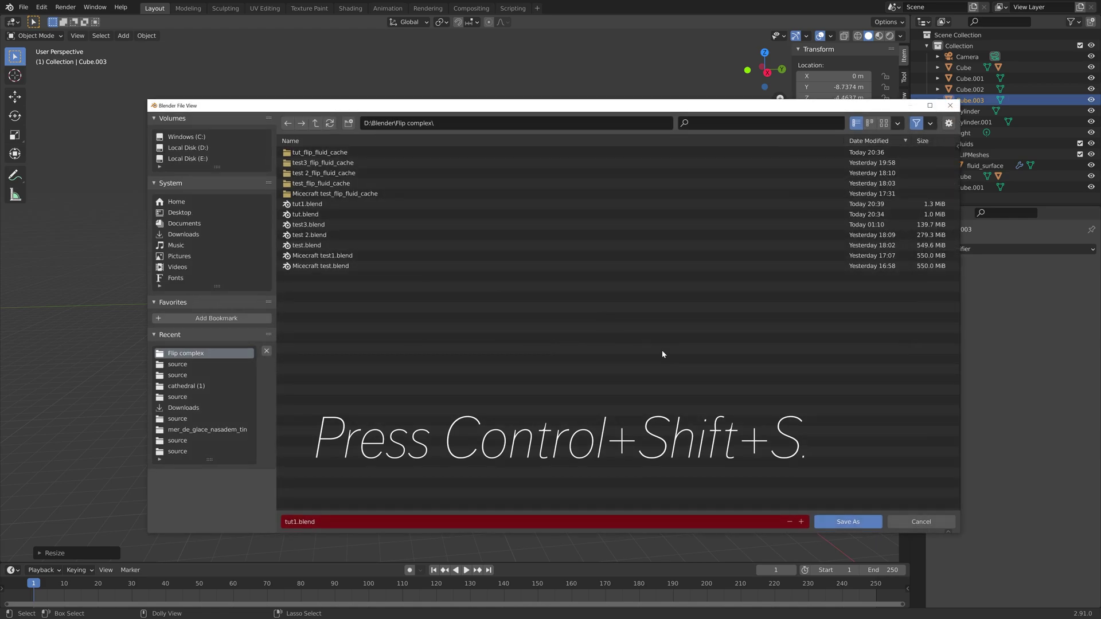
pyautogui.click(801, 522)
pyautogui.click(848, 522)
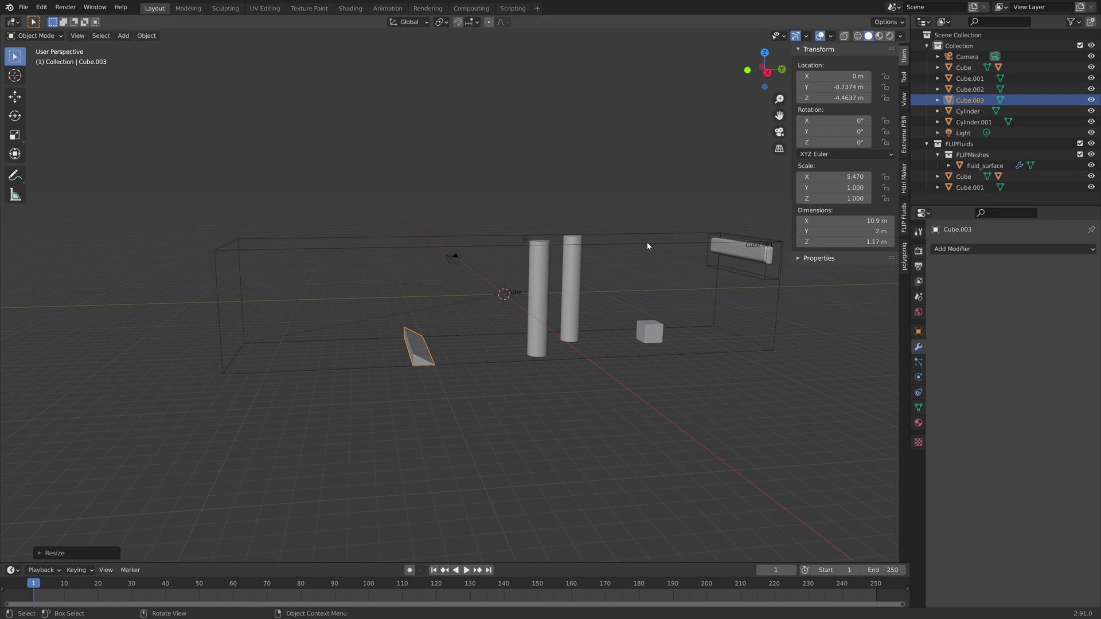
# Enable FLIP Fluid physics on the wedge and set its type to Obstacle.
pyautogui.click(917, 377)
pyautogui.click(1055, 310)
pyautogui.click(1042, 343)
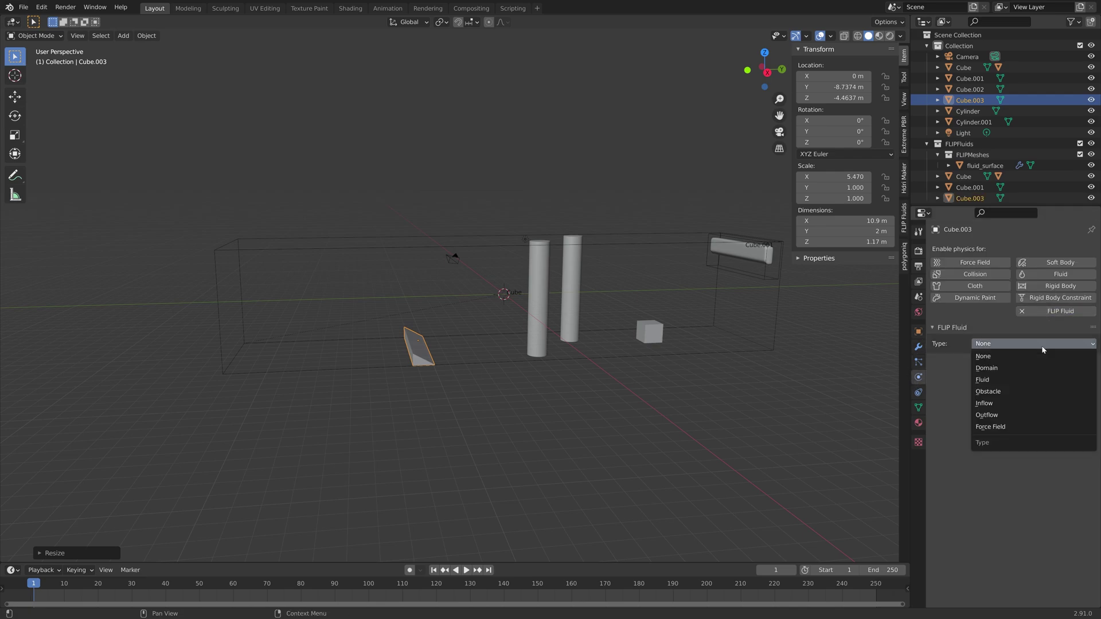
pyautogui.click(1015, 391)
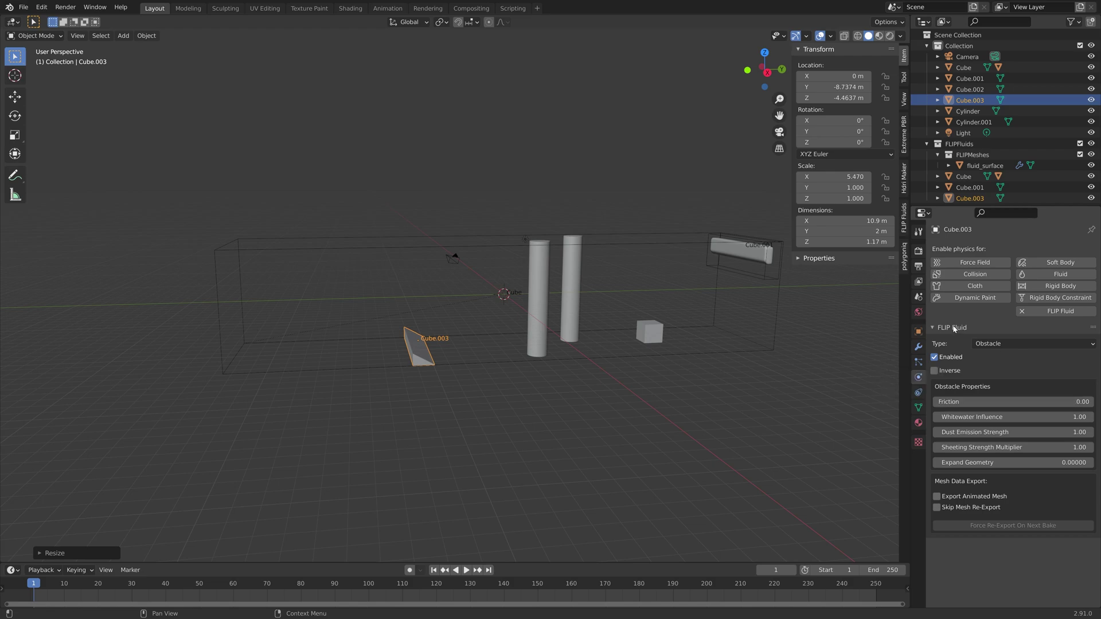
# Enable FLIP Fluid physics on both cylinders and set each one's type to Obstacle.
pyautogui.click(540, 285)
pyautogui.click(1054, 317)
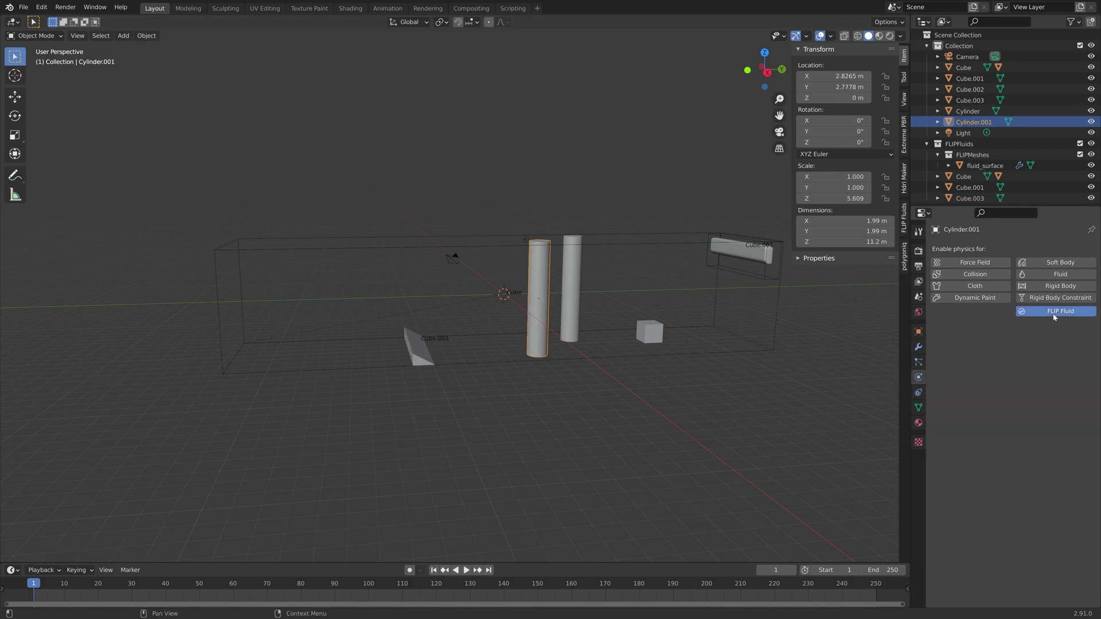
pyautogui.click(1032, 343)
pyautogui.click(1015, 391)
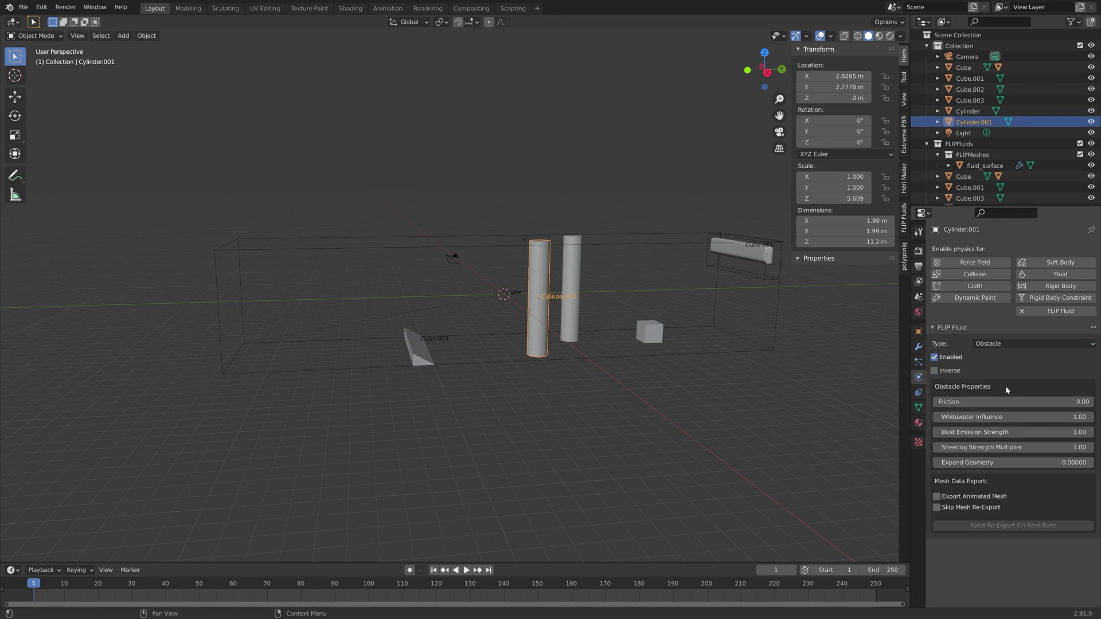
pyautogui.click(569, 257)
pyautogui.click(1055, 311)
pyautogui.click(1015, 344)
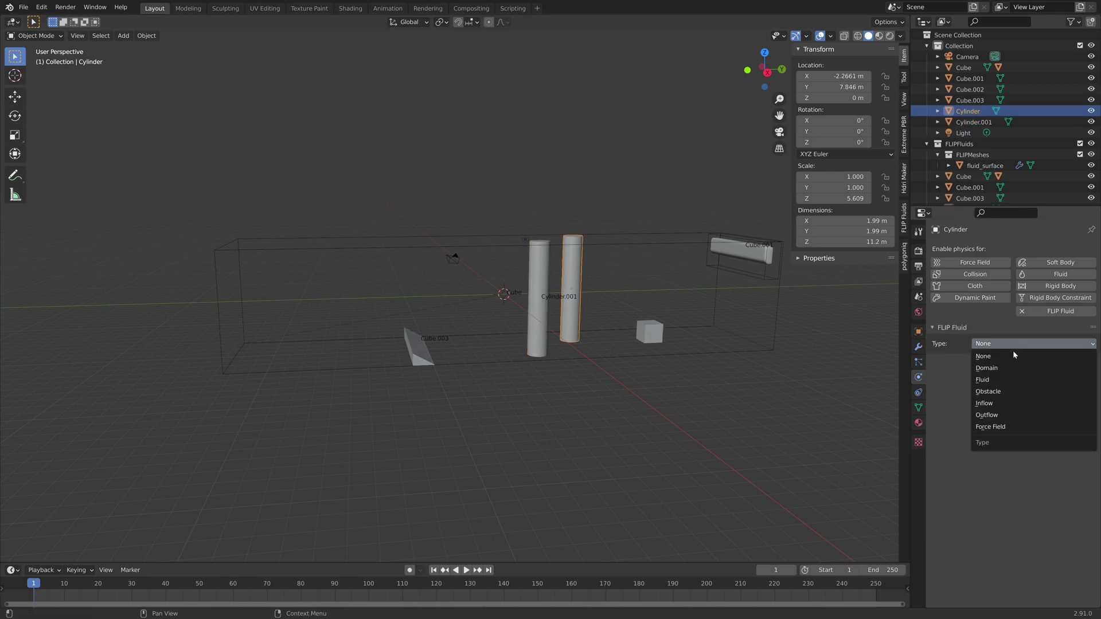
pyautogui.click(1016, 391)
# Enable FLIP Fluid physics on the small cube inside the domain and set its type to Obstacle.
pyautogui.click(644, 331)
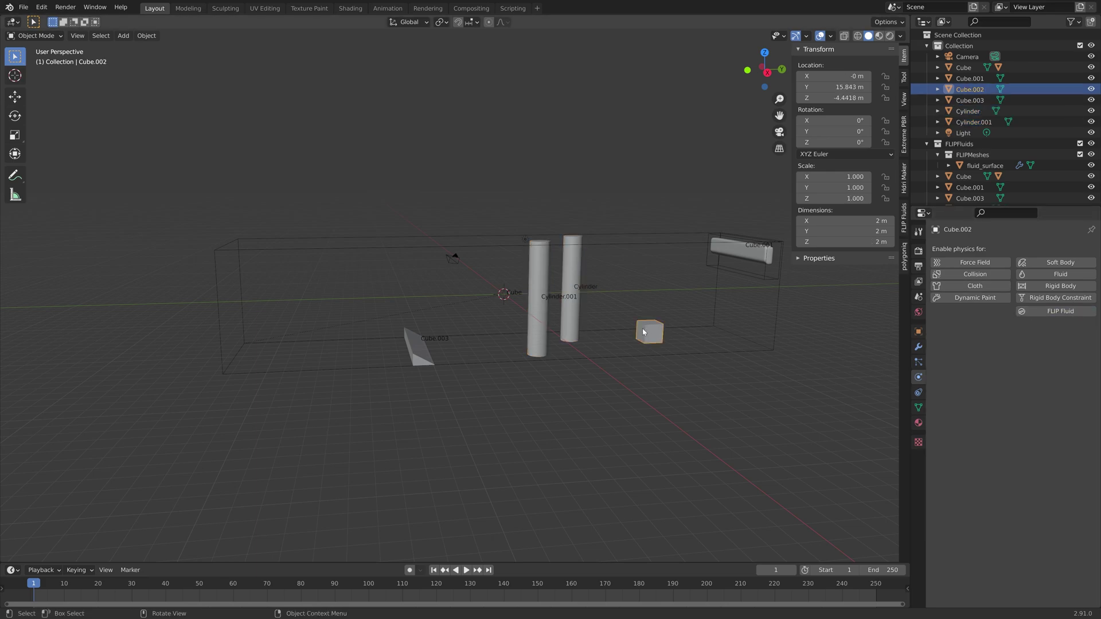
pyautogui.click(1060, 311)
pyautogui.click(998, 344)
pyautogui.click(991, 393)
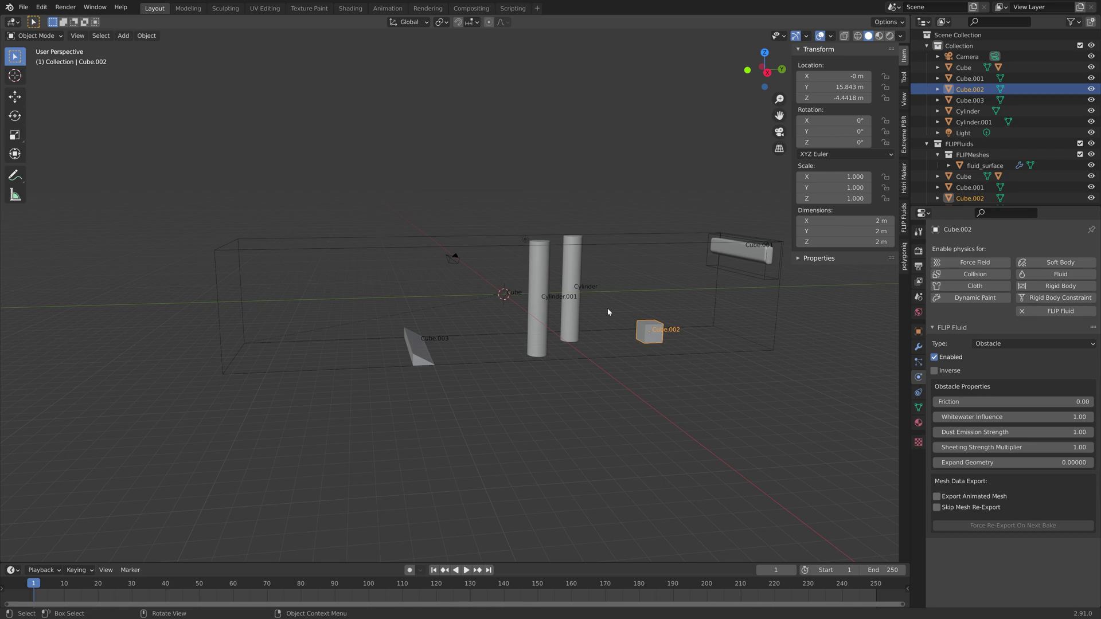
# Shorten the domain box by moving its end face near the wedge about 8.1 m inward along Y.
pyautogui.moveTo(366, 313)
pyautogui.mouseDown(button='middle')
pyautogui.moveTo(405, 312)
pyautogui.moveTo(374, 314)
pyautogui.mouseUp(button='middle')
pyautogui.click(369, 319)
pyautogui.press('Tab')
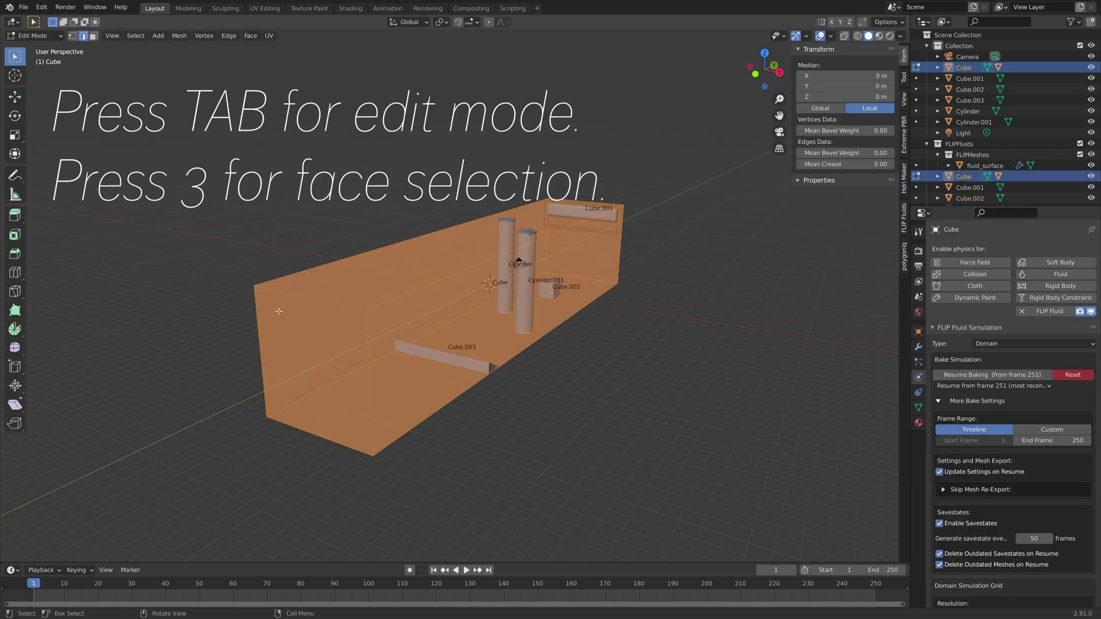
pyautogui.press('3')
pyautogui.click(314, 337)
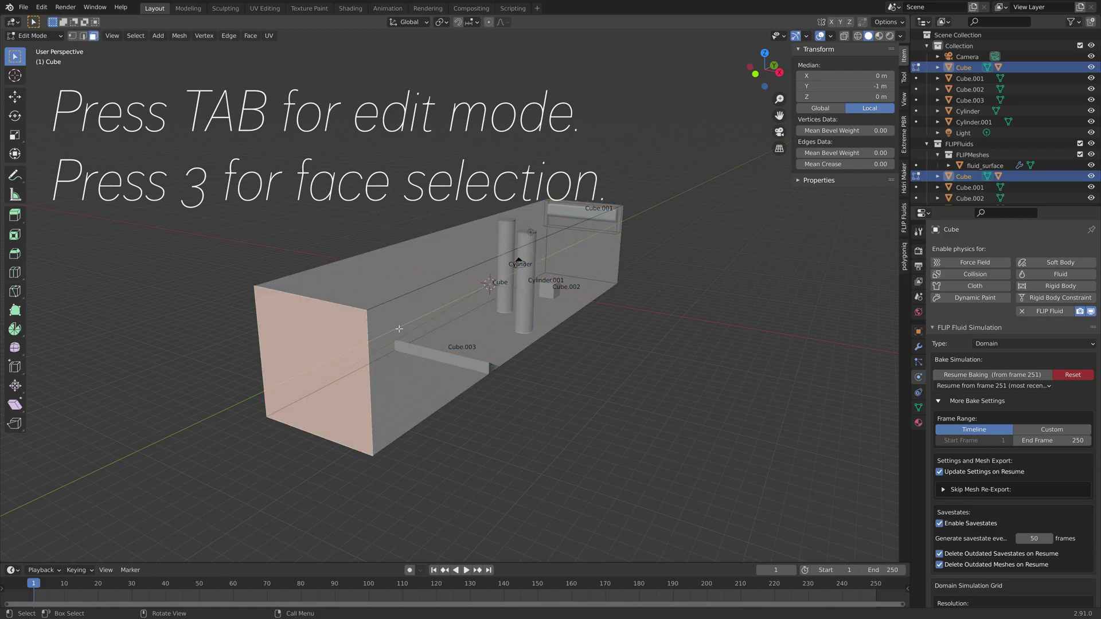
pyautogui.moveTo(399, 328); pyautogui.dragTo(455, 312, button='middle')
pyautogui.press('g')
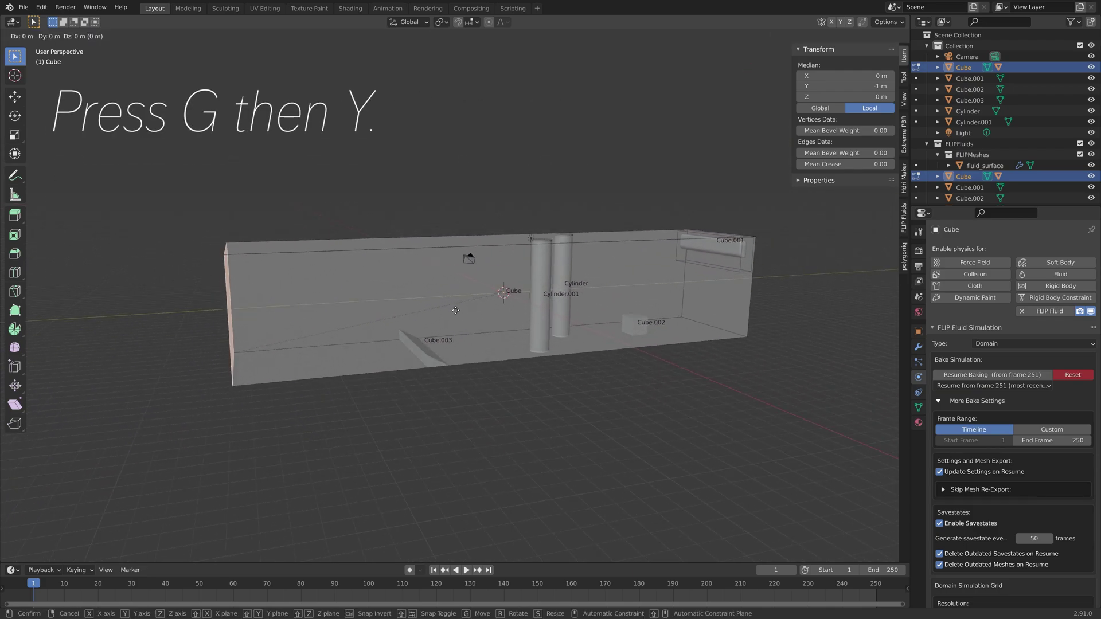
pyautogui.press('y')
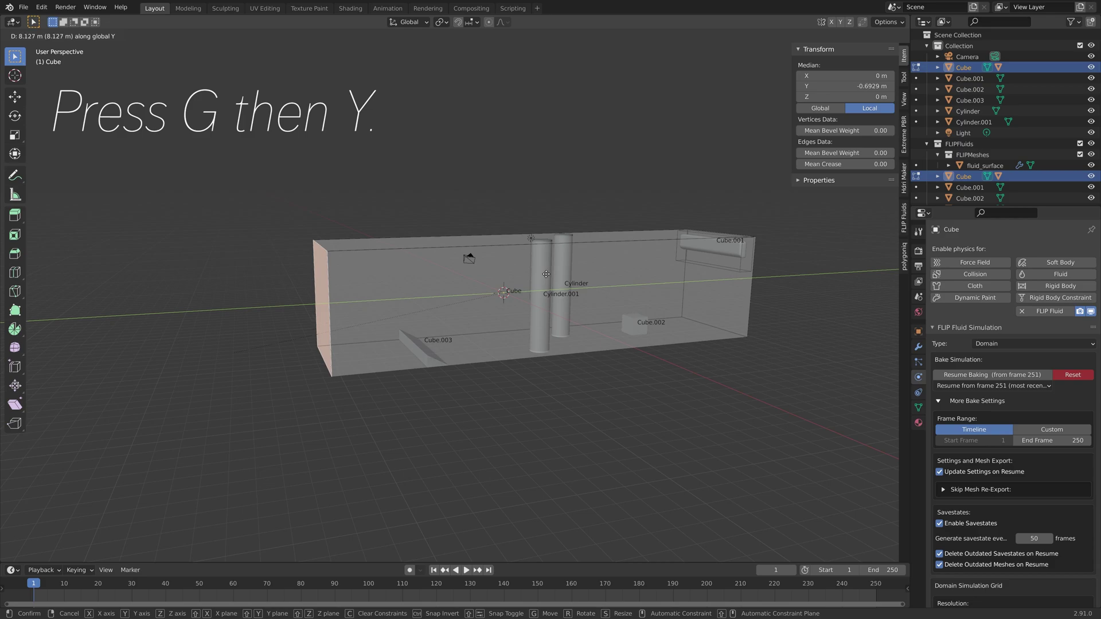
pyautogui.click(546, 275)
pyautogui.press('Tab')
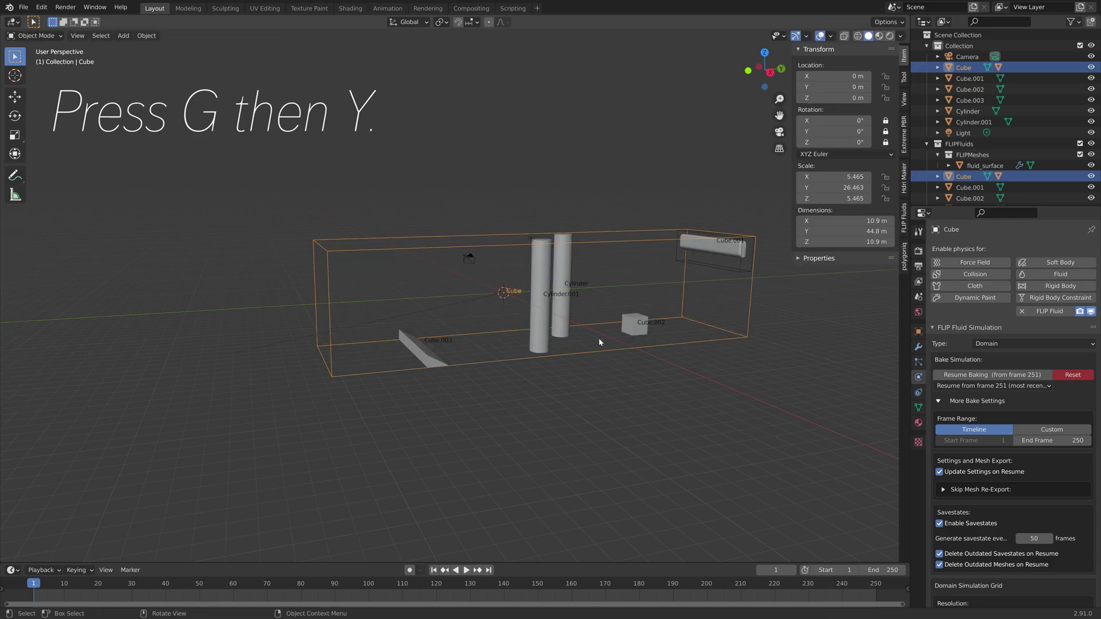
# Reset the domain's existing bake and set the simulation's end frame to 600.
pyautogui.click(1080, 376)
pyautogui.click(1081, 374)
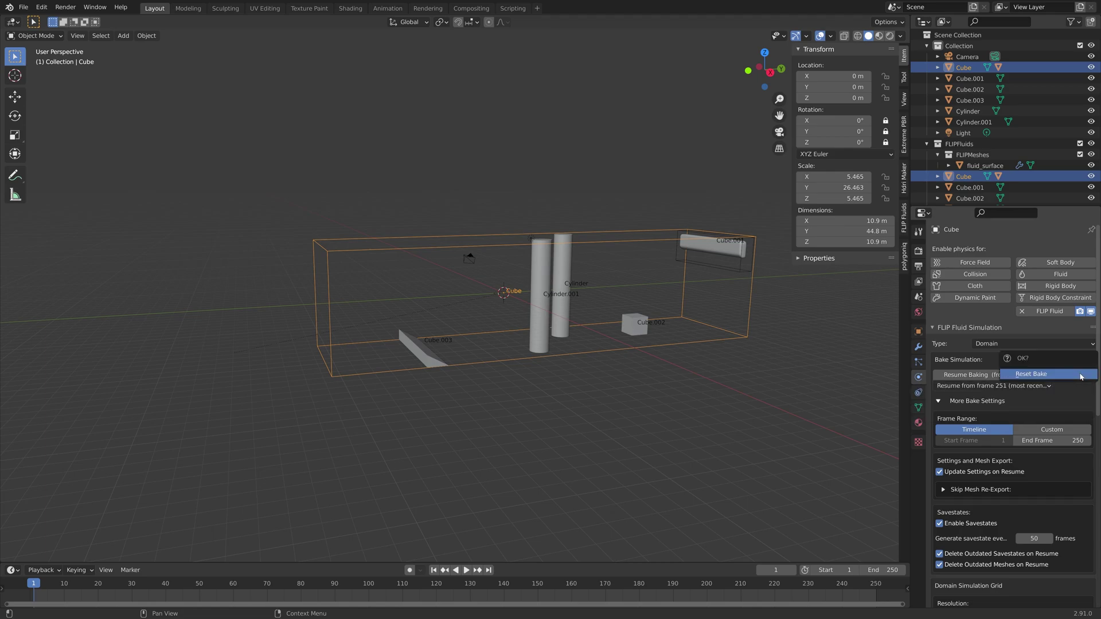
pyautogui.click(1051, 429)
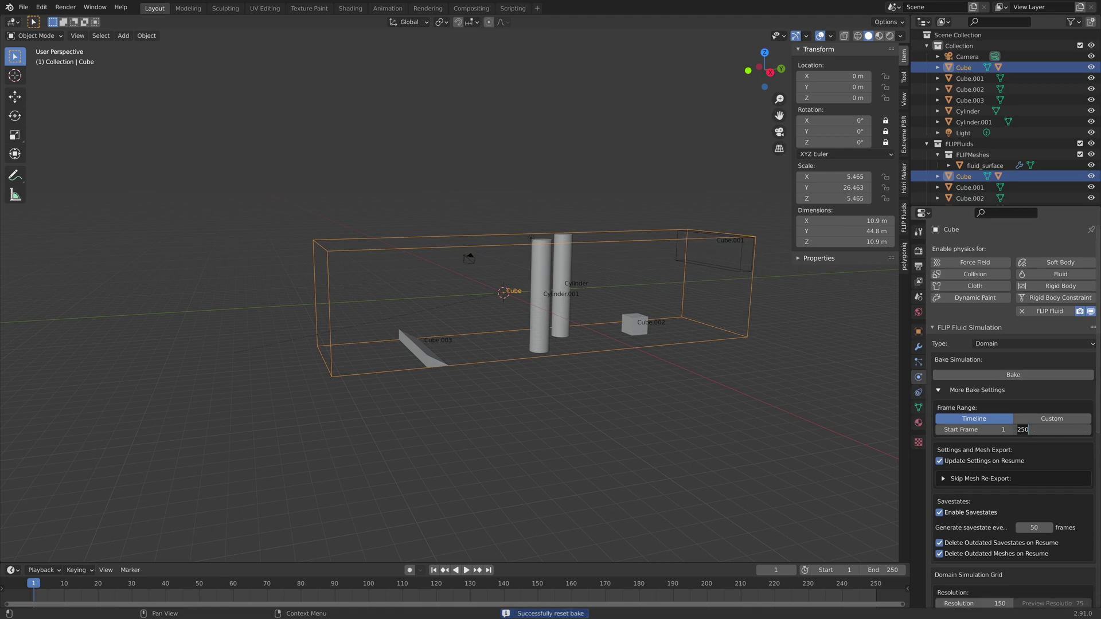
pyautogui.write('600')
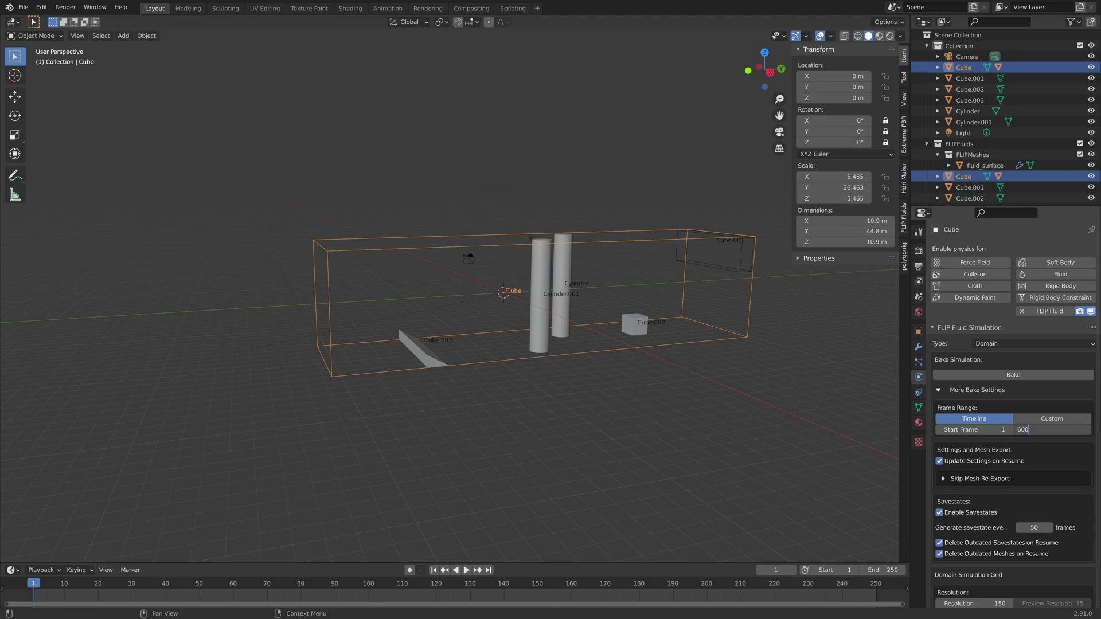
pyautogui.press('Return')
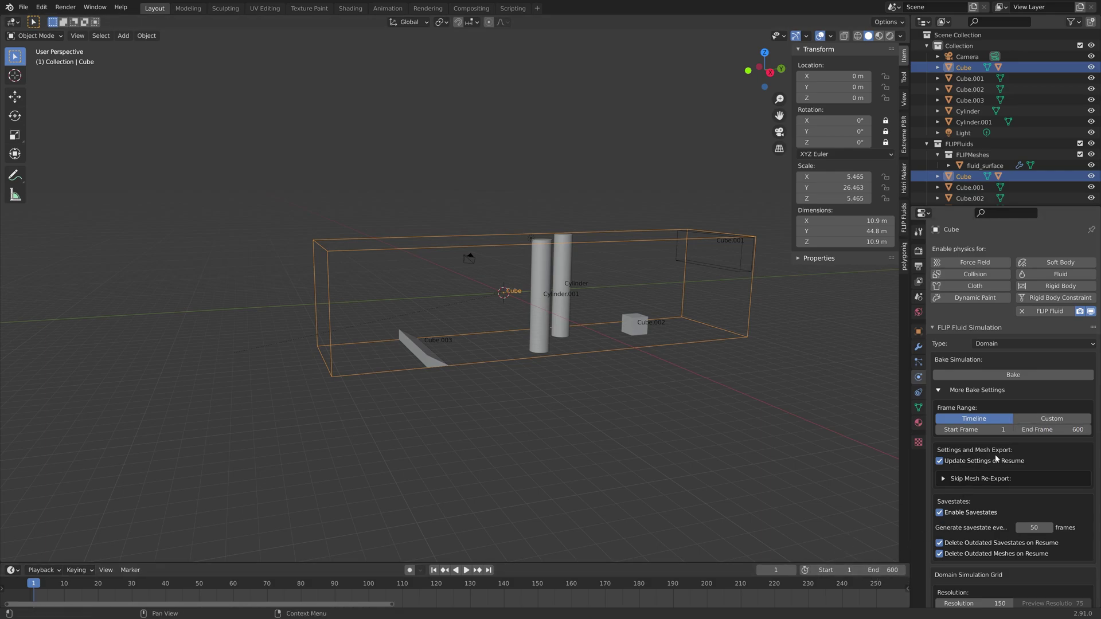
# Set the domain simulation grid's resolution to 300.
pyautogui.scroll(-6, 998, 454)
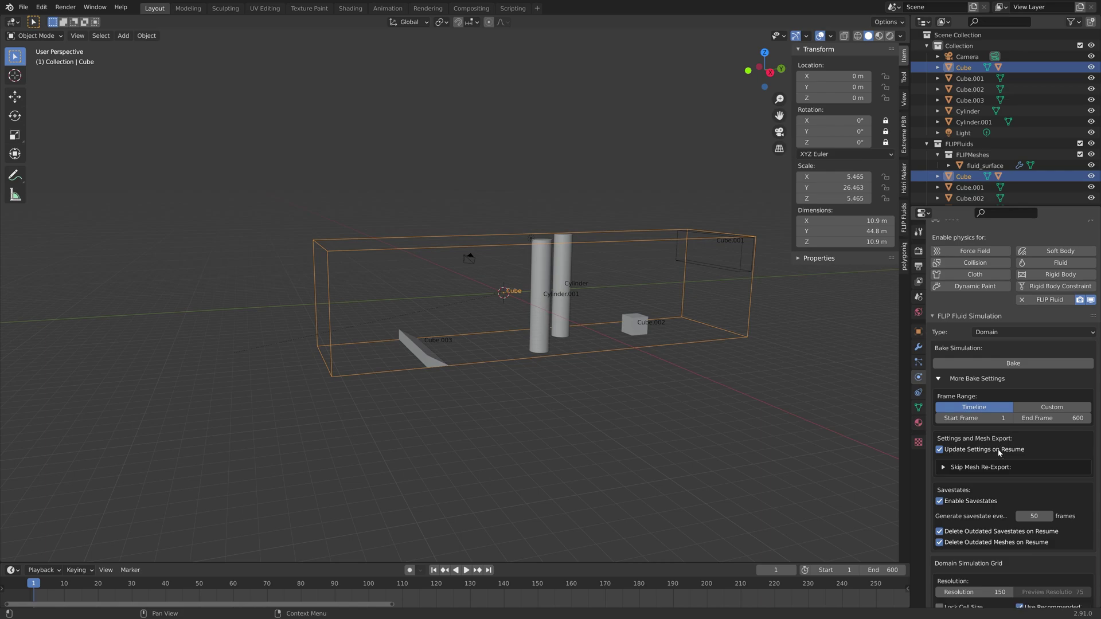
pyautogui.click(1000, 466)
pyautogui.write('300')
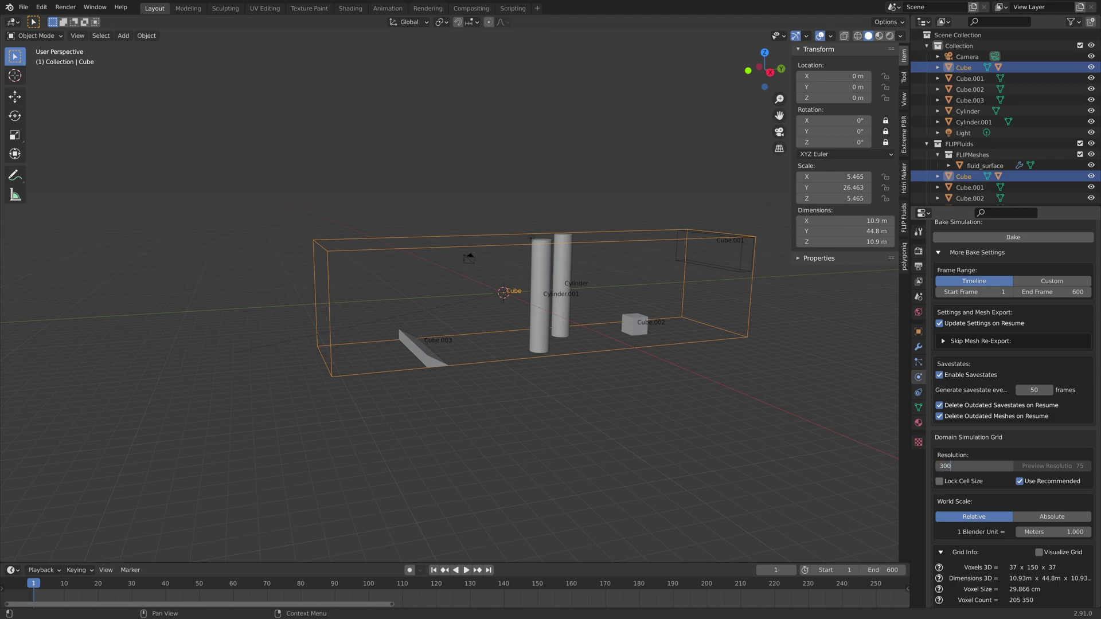
pyautogui.press('Return')
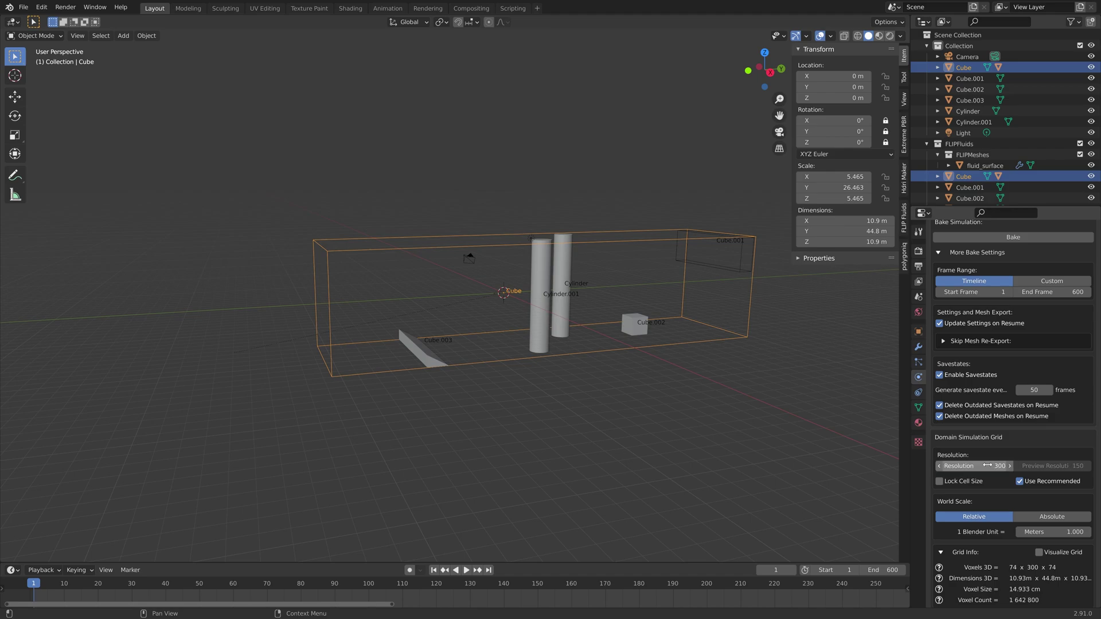
pyautogui.scroll(-4, 988, 465)
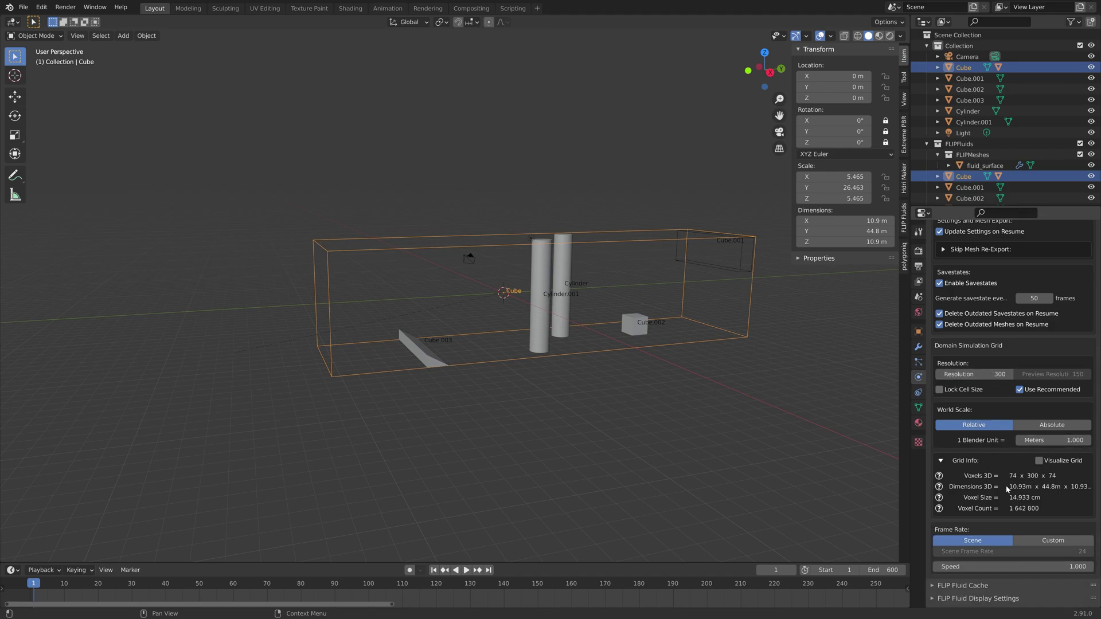
# Save the project as tut3.blend.
pyautogui.scroll(10, 1007, 488)
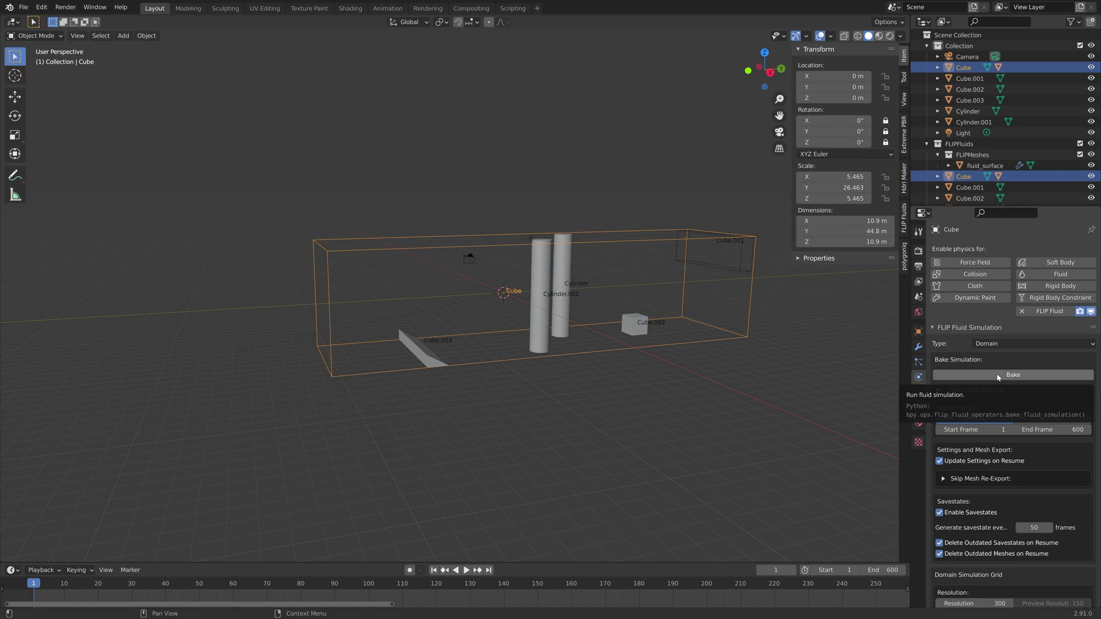
pyautogui.click(998, 376)
pyautogui.write('tut3')
pyautogui.press('Return')
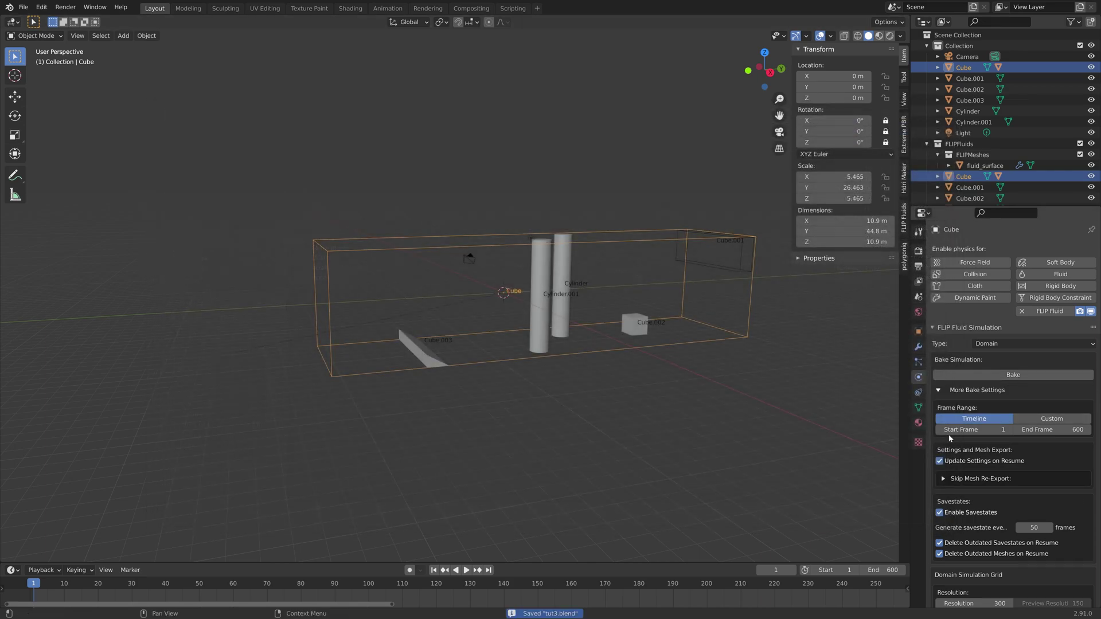
# Bake the fluid simulation and stop the bake at about frame 230.
pyautogui.click(994, 376)
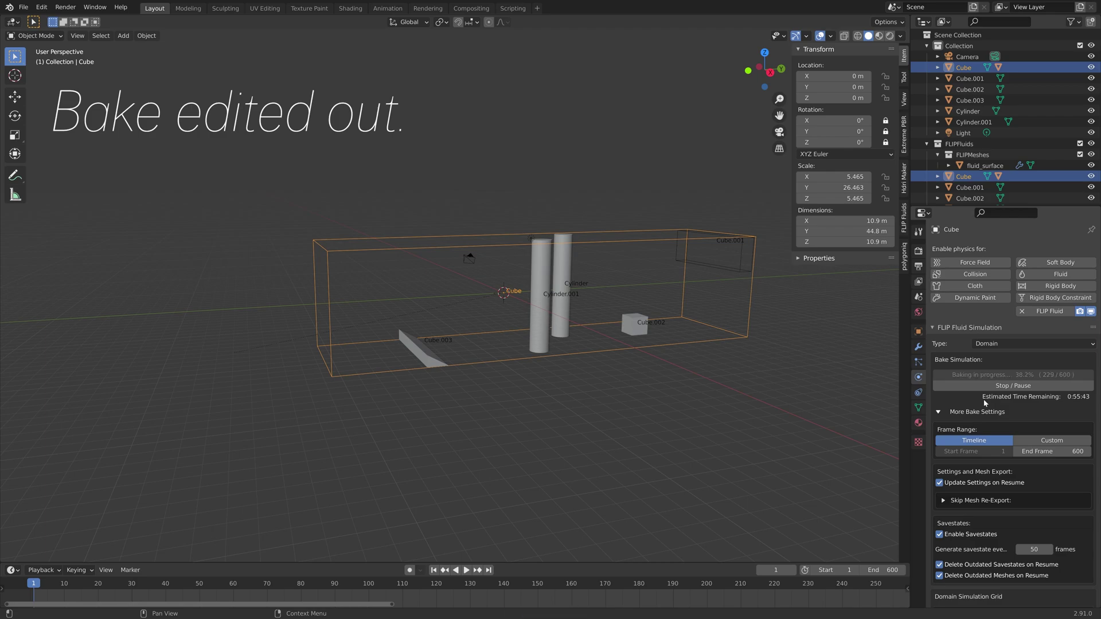
pyautogui.click(1009, 386)
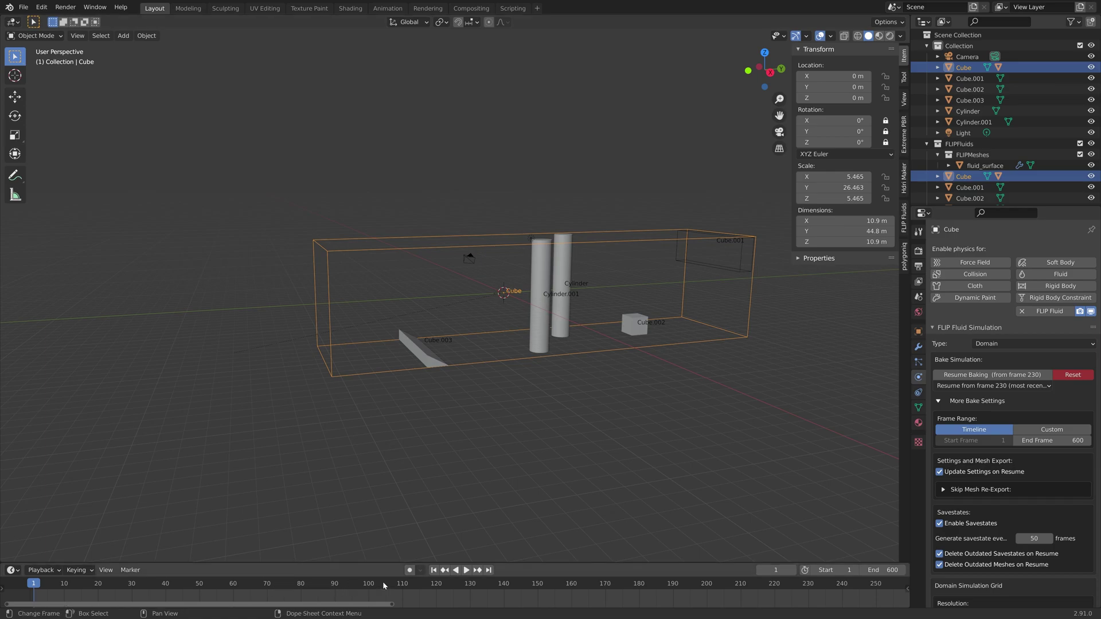
# Play back the baked simulation from an early frame and stop at frame 141 to inspect the flow around the obstacles.
pyautogui.click(508, 586)
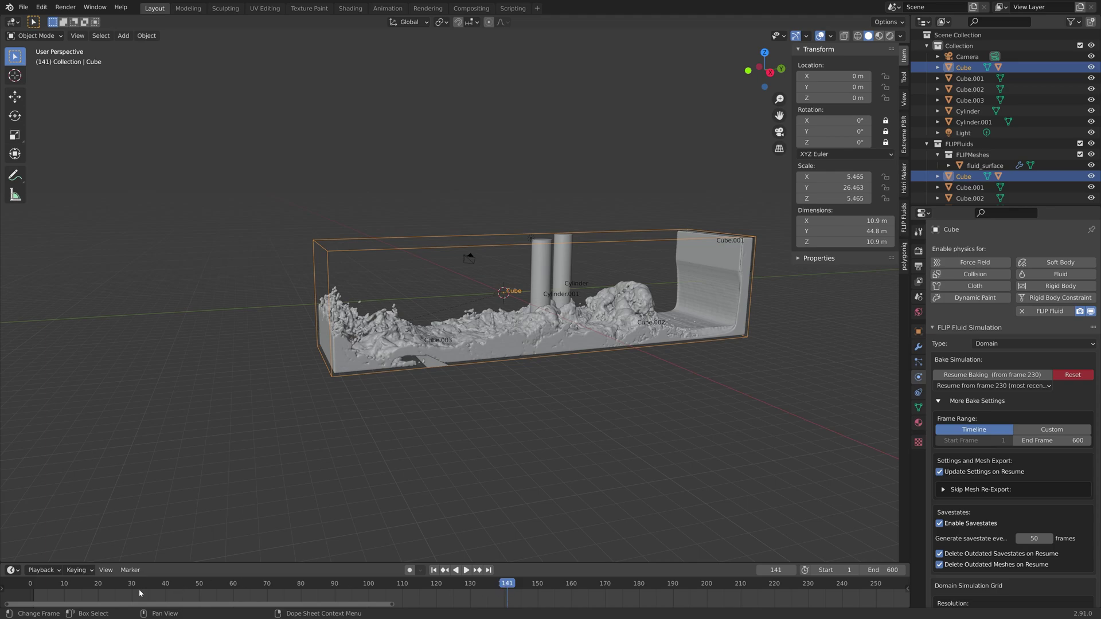
pyautogui.click(58, 589)
pyautogui.press('space')
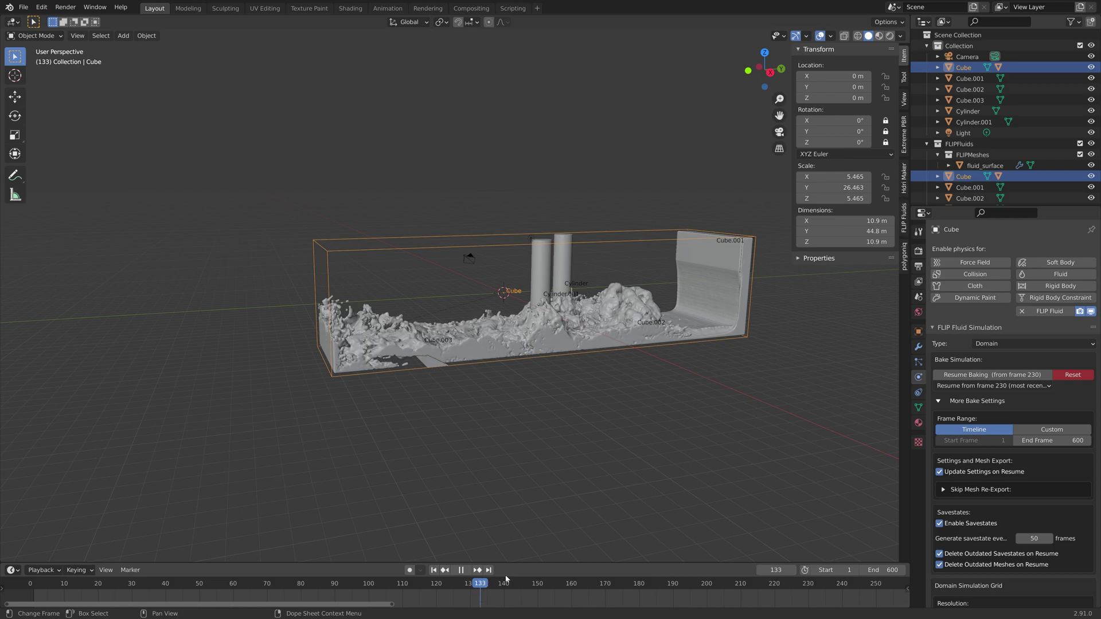
pyautogui.press('space')
pyautogui.moveTo(639, 416)
pyautogui.mouseDown(button='middle')
pyautogui.moveTo(672, 450)
pyautogui.moveTo(611, 413)
pyautogui.moveTo(649, 414)
pyautogui.mouseUp(button='middle')
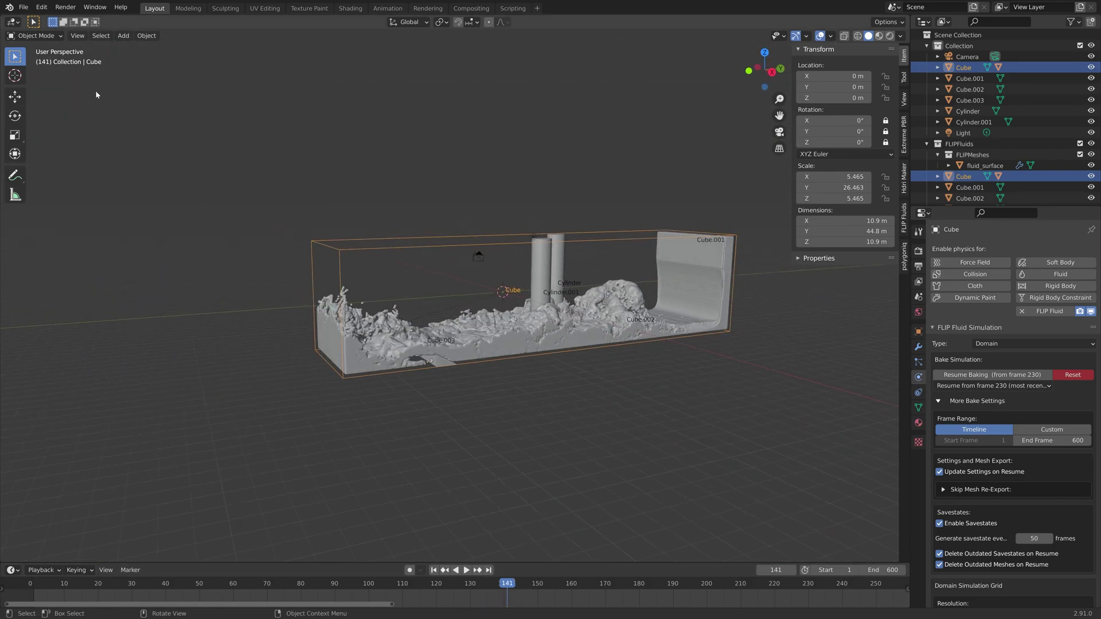
# Save the project as a new file with the incremented name tut4.blend.
pyautogui.click(23, 8)
pyautogui.click(40, 86)
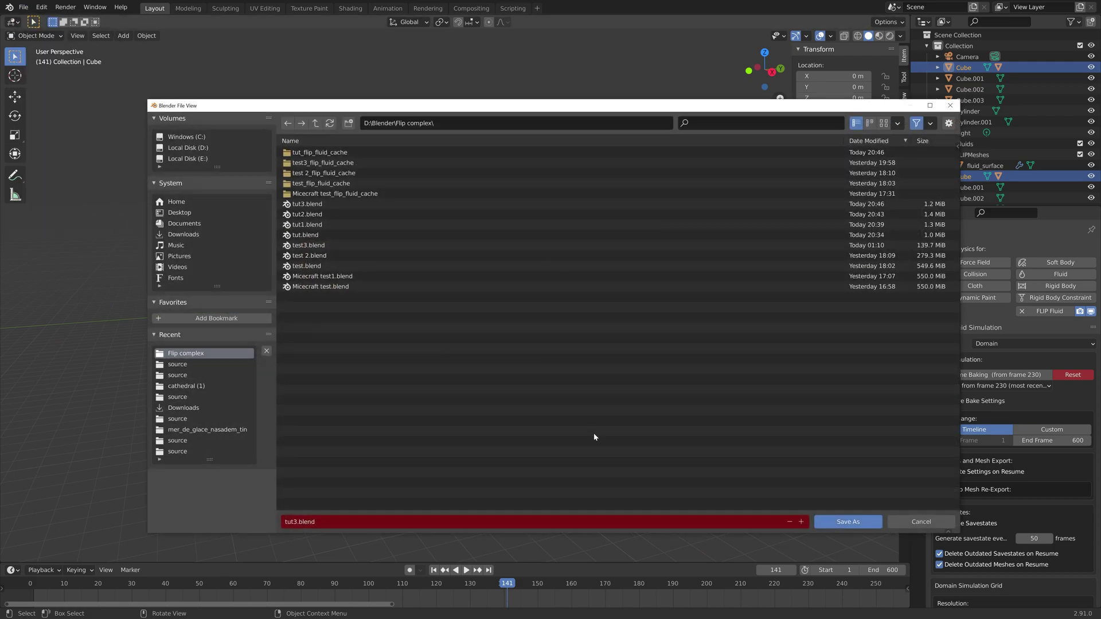
pyautogui.click(801, 522)
pyautogui.click(829, 520)
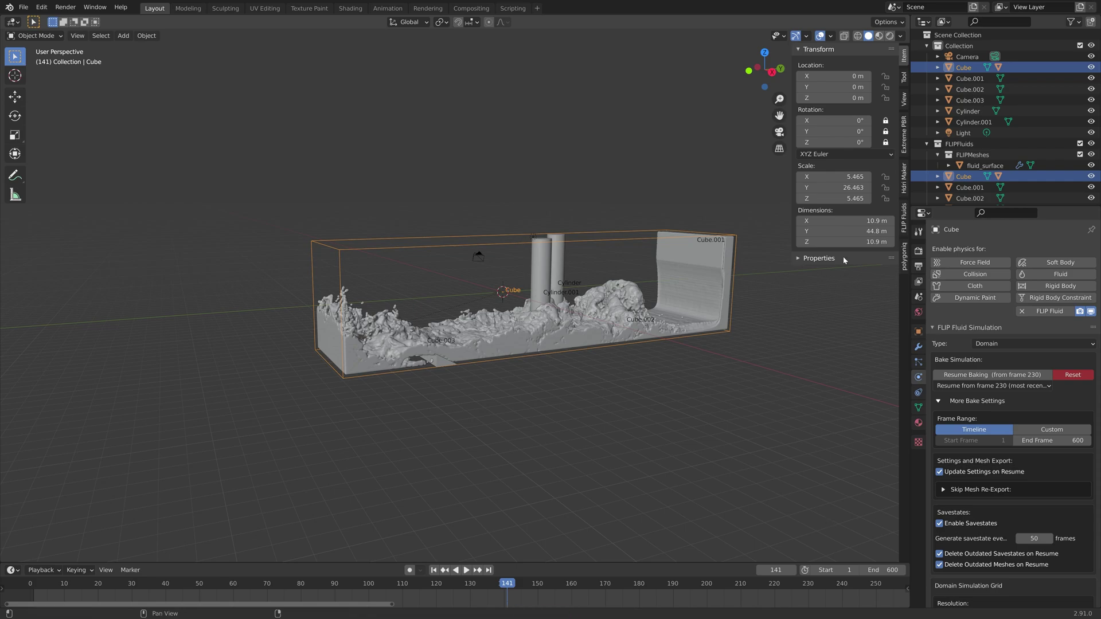
# Change the scene's light to a Sun with a strength of 3.
pyautogui.click(963, 133)
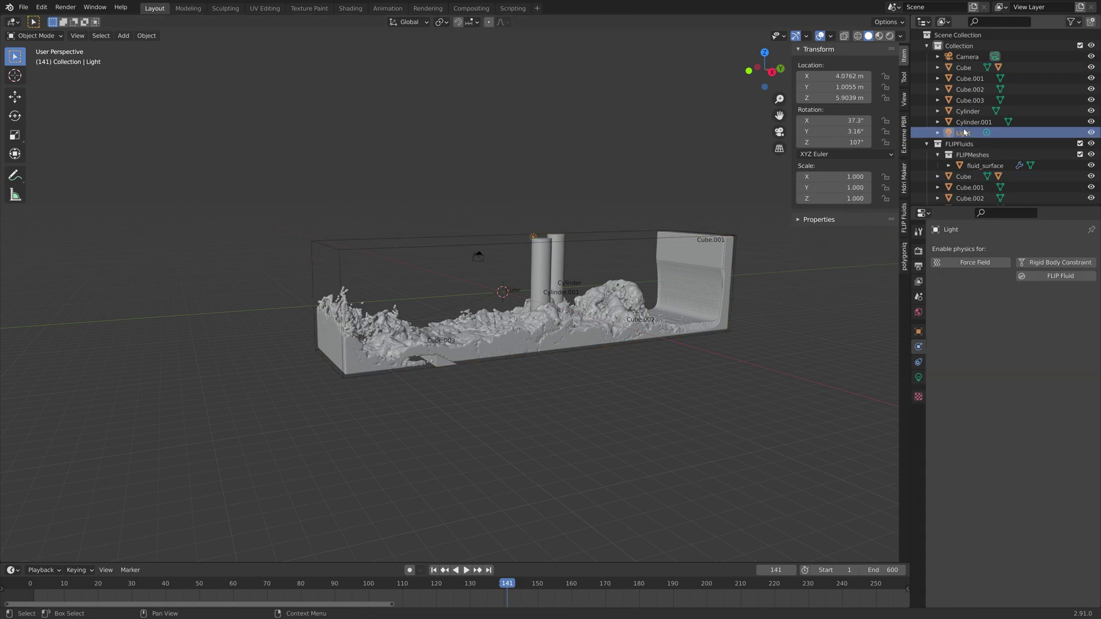
pyautogui.click(917, 379)
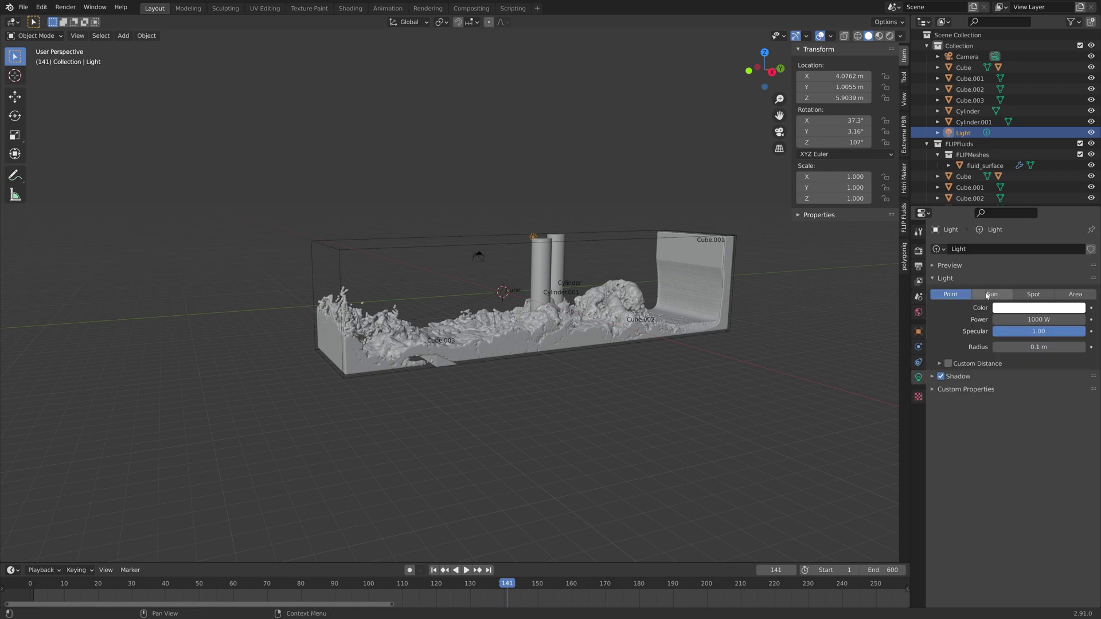
pyautogui.click(1055, 324)
pyautogui.write('3')
pyautogui.press('Return')
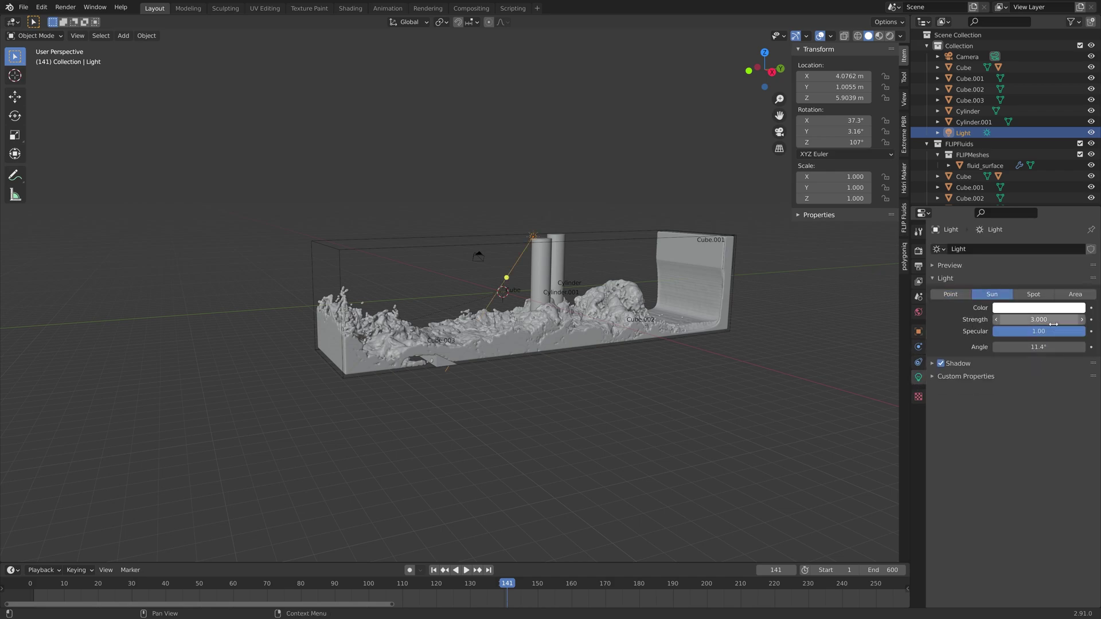
# Rotate the sun light freely to about 56° on X, -17° on Y and 132° on Z.
pyautogui.moveTo(792, 342); pyautogui.dragTo(758, 329, button='middle')
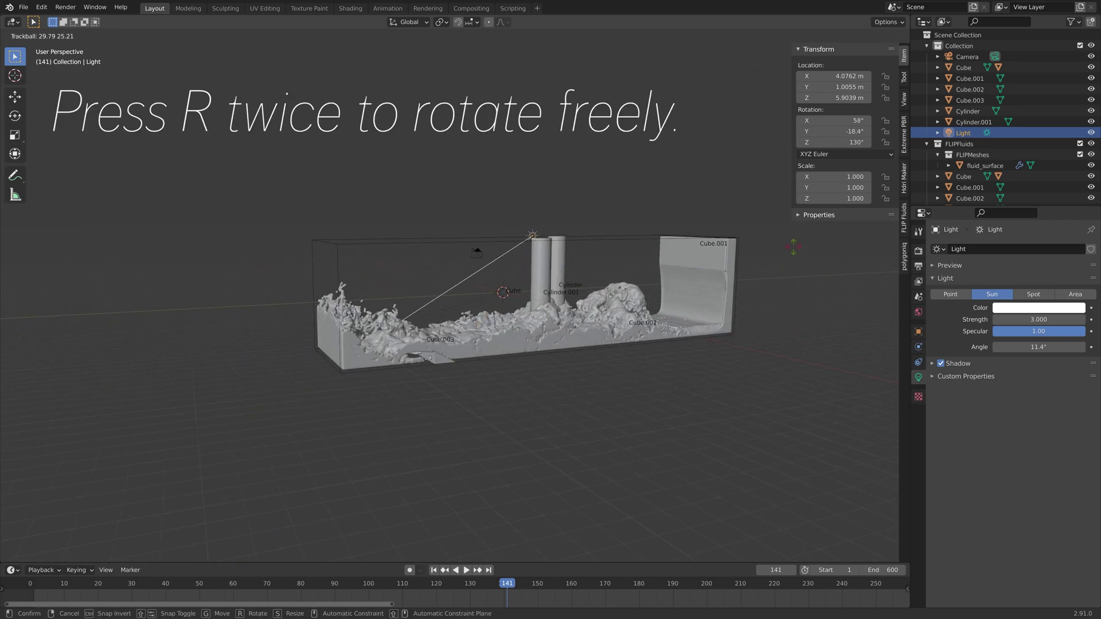
pyautogui.click(574, 277)
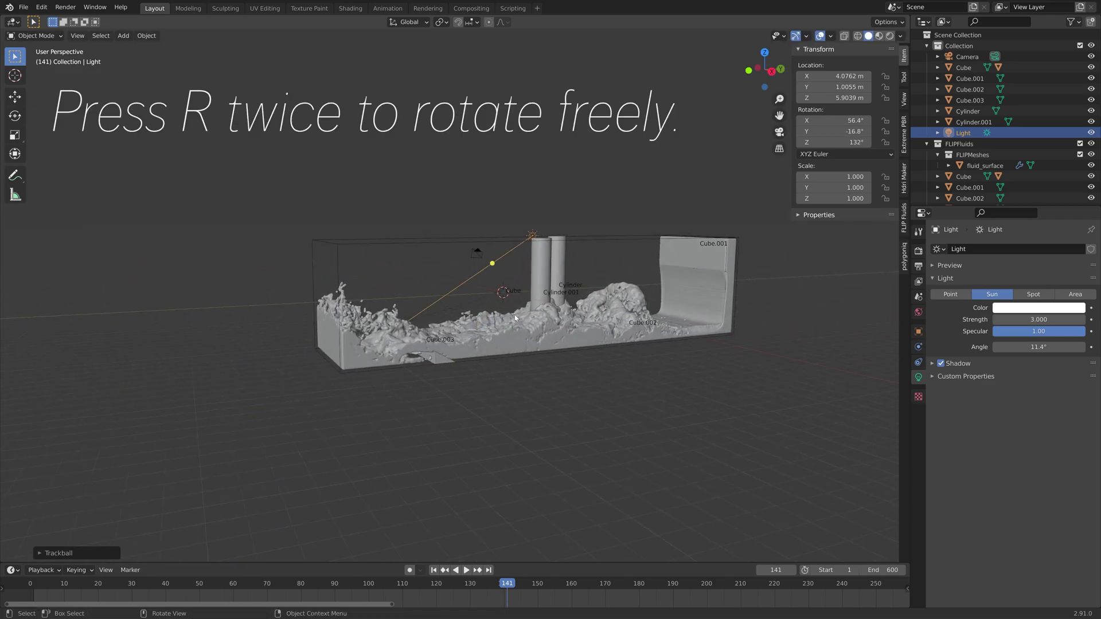
# Switch to HDRI Haven in Chrome and search its HDRI library for "storm".
pyautogui.hotkey('alt', 'Tab')
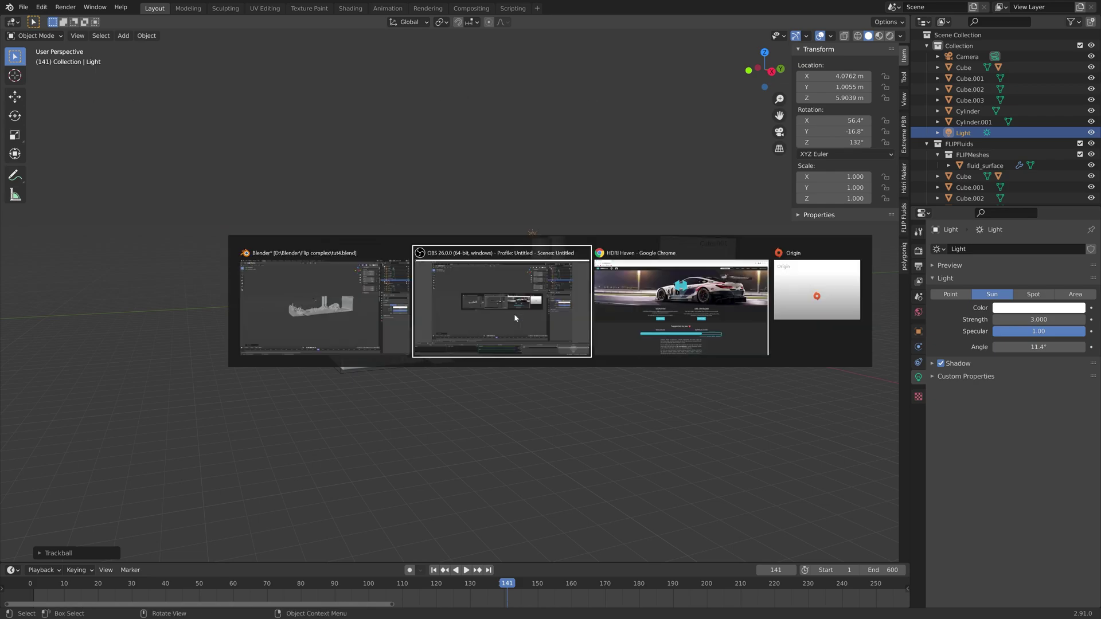
pyautogui.hotkey('alt', 'Tab')
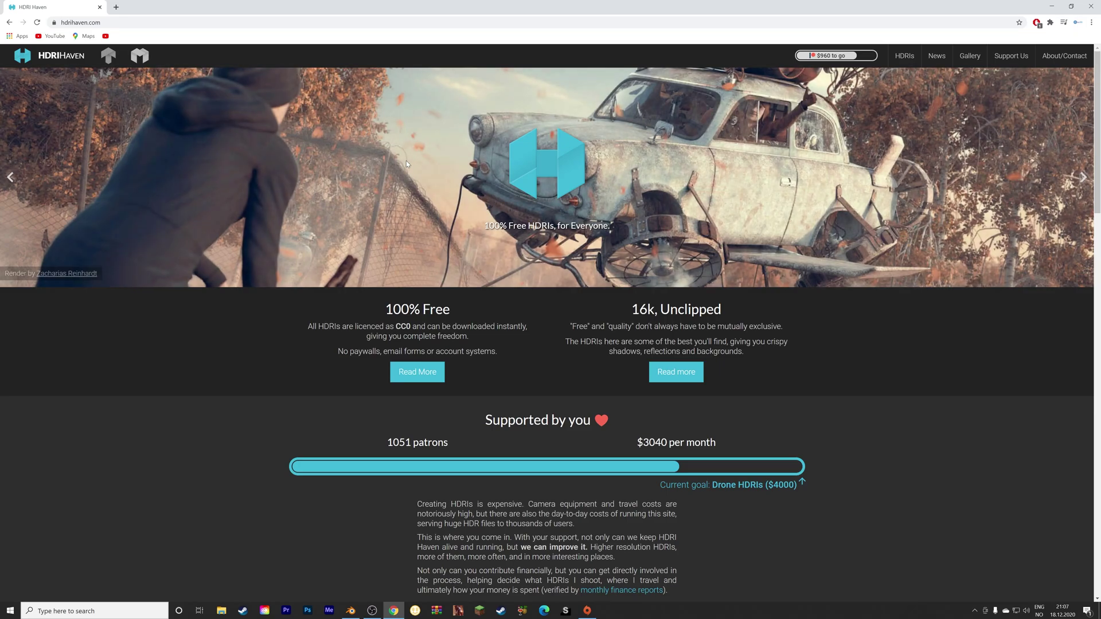
pyautogui.scroll(-5, 406, 164)
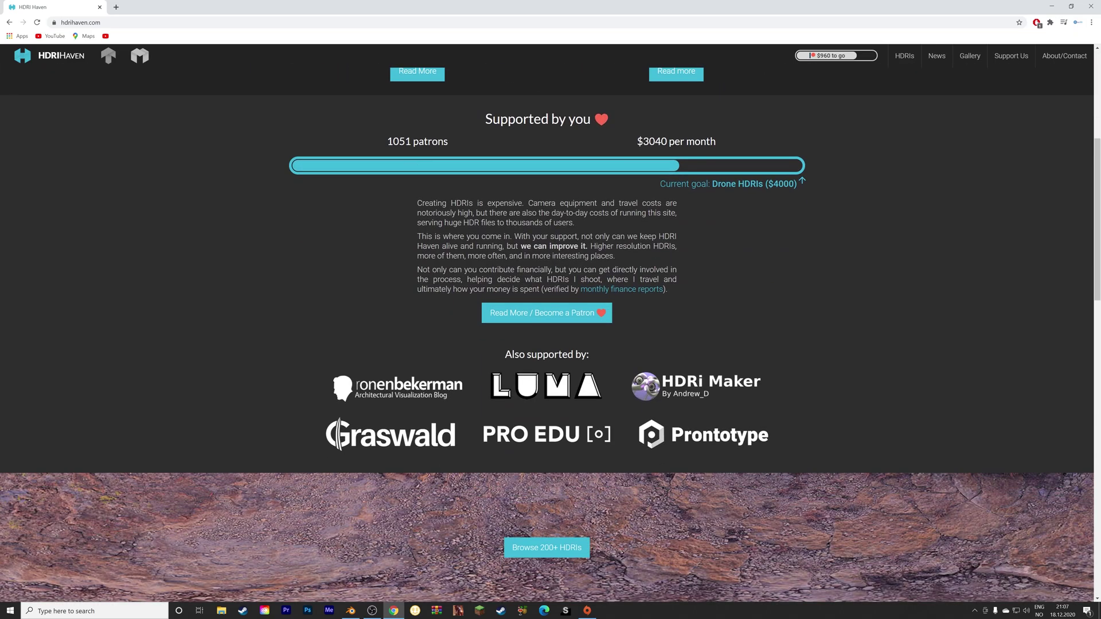
pyautogui.click(544, 546)
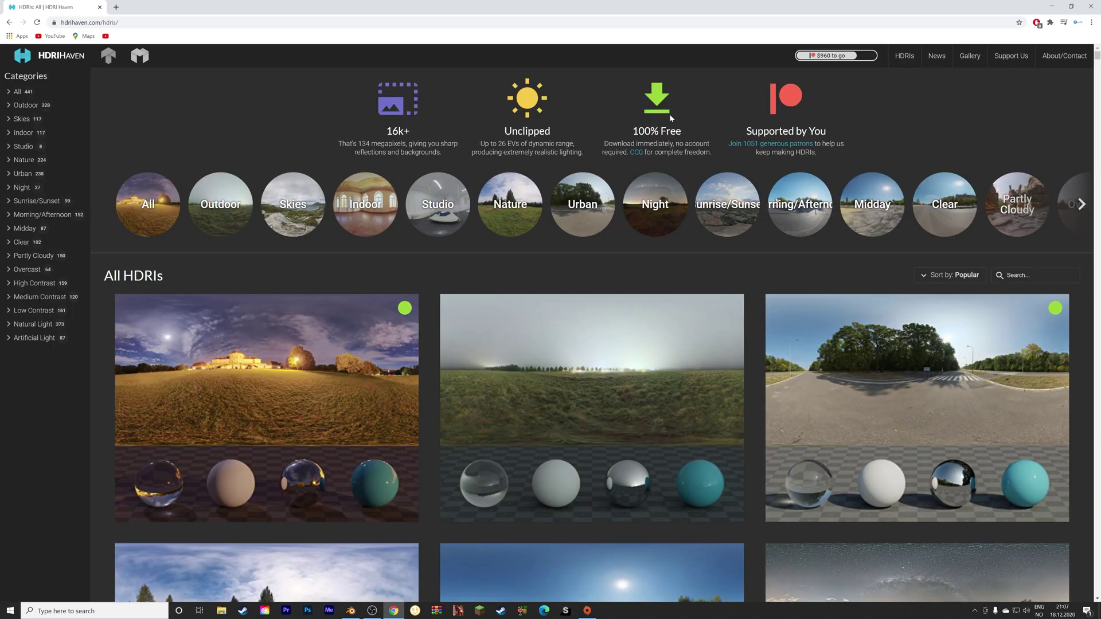
pyautogui.click(1032, 275)
pyautogui.write('stor')
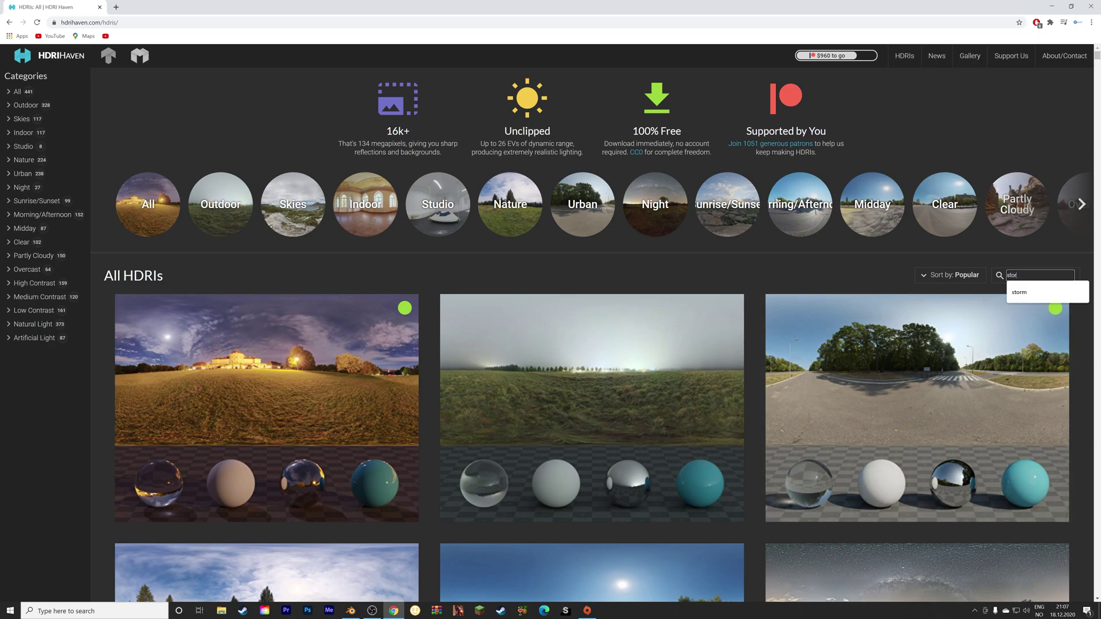
pyautogui.write('m')
pyautogui.press('Return')
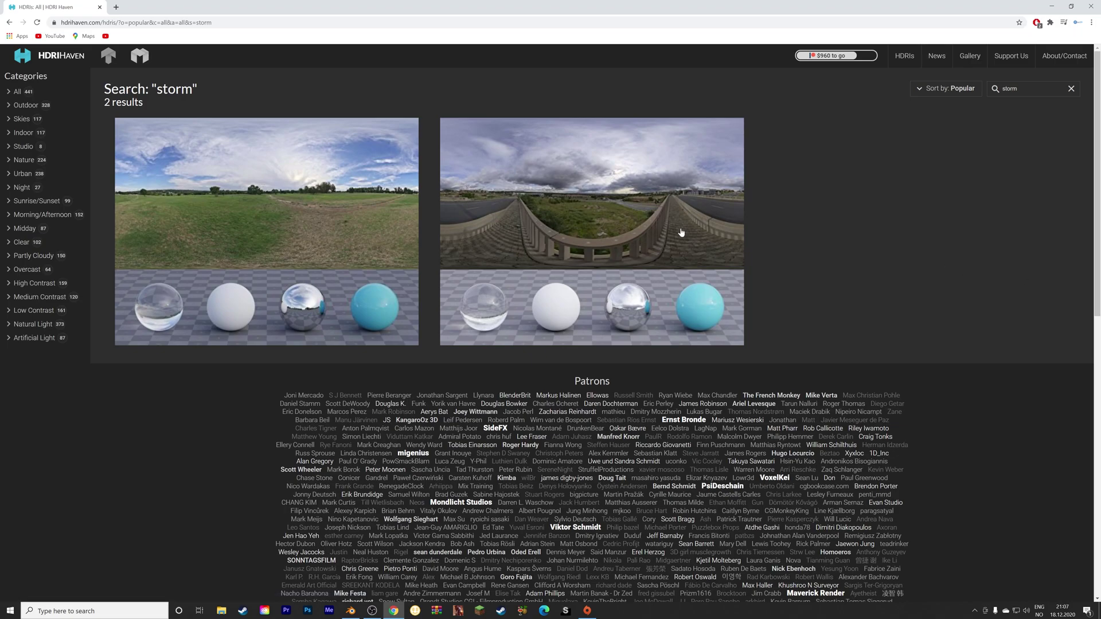
# Download the Approaching Storm HDRI at 8k resolution in HDR format.
pyautogui.click(312, 238)
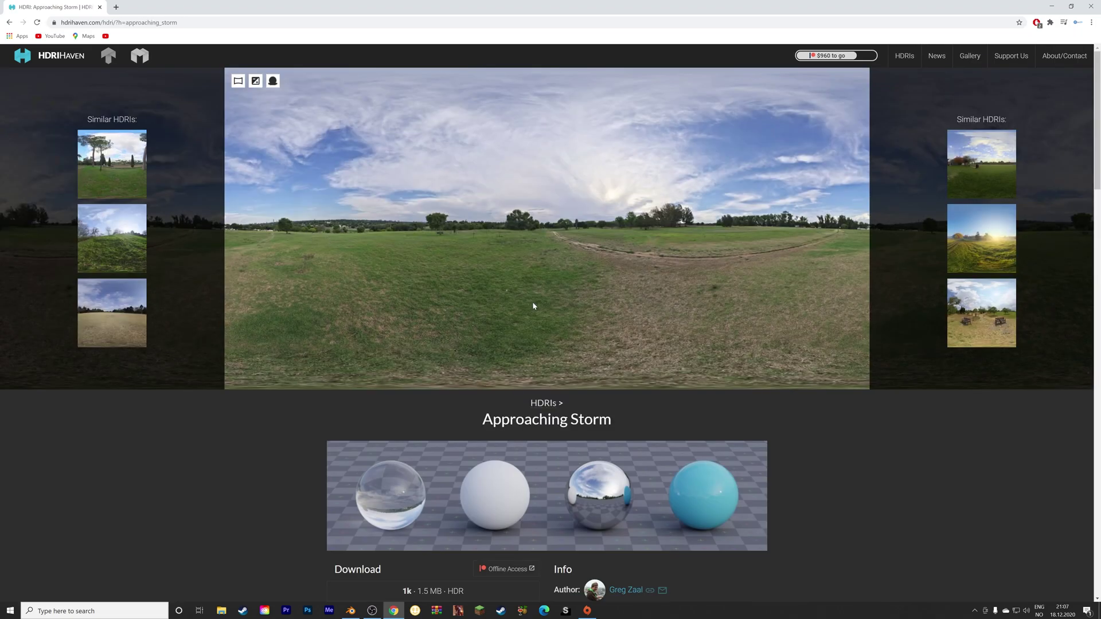
pyautogui.scroll(-5, 534, 306)
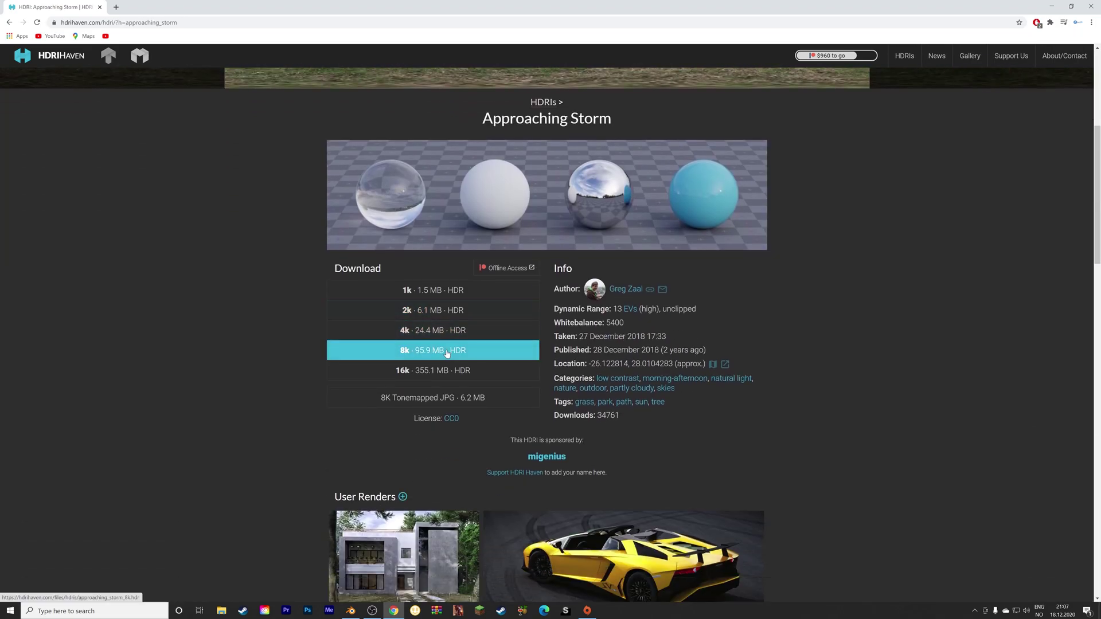
pyautogui.click(505, 351)
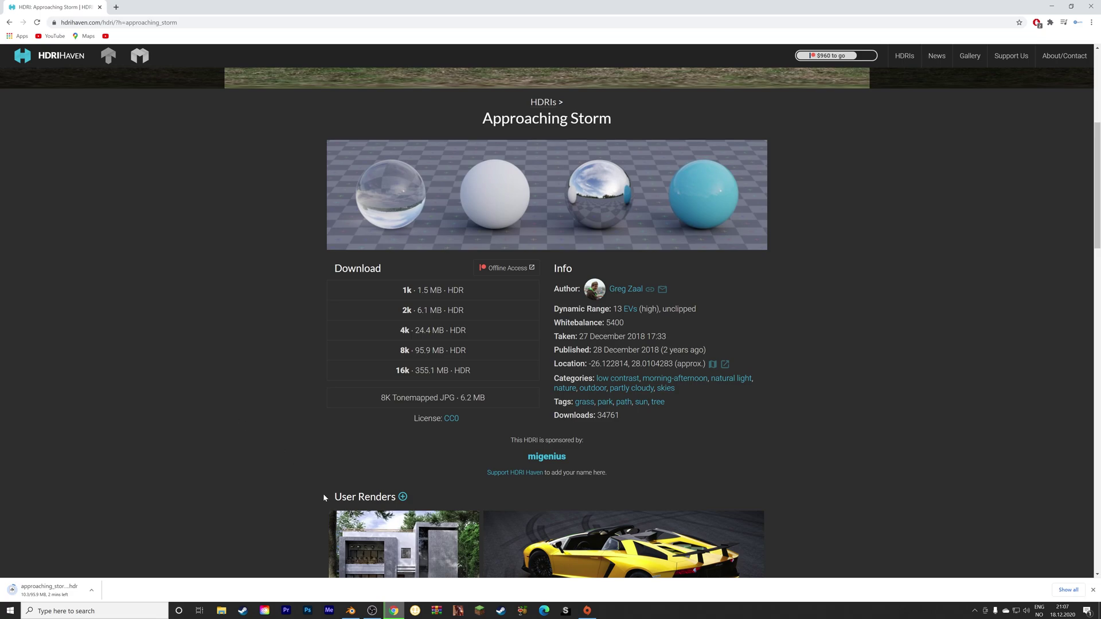
# Switch back to Blender and give the fluid surface a new material with a Glass BSDF surface shader.
pyautogui.click(356, 612)
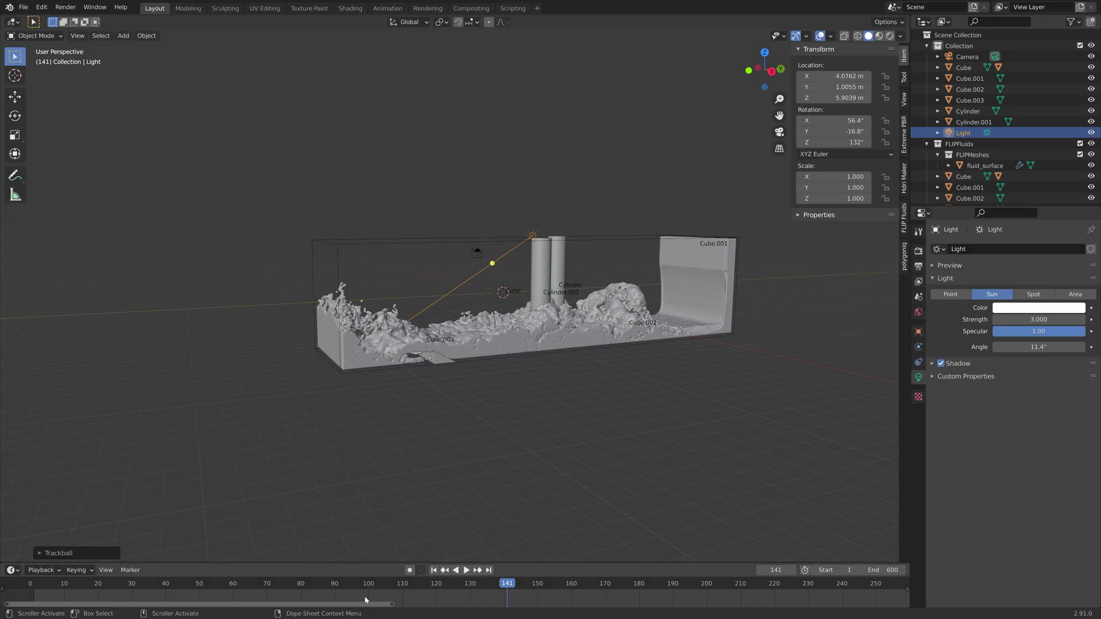
pyautogui.click(723, 291)
pyautogui.click(918, 423)
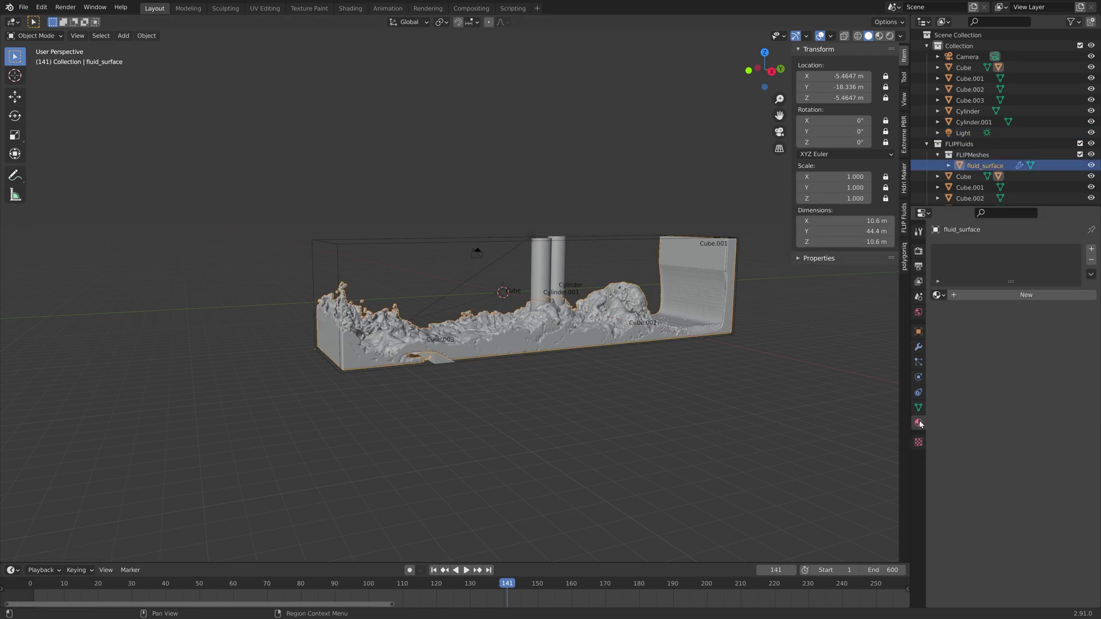
pyautogui.click(1020, 296)
pyautogui.click(1043, 360)
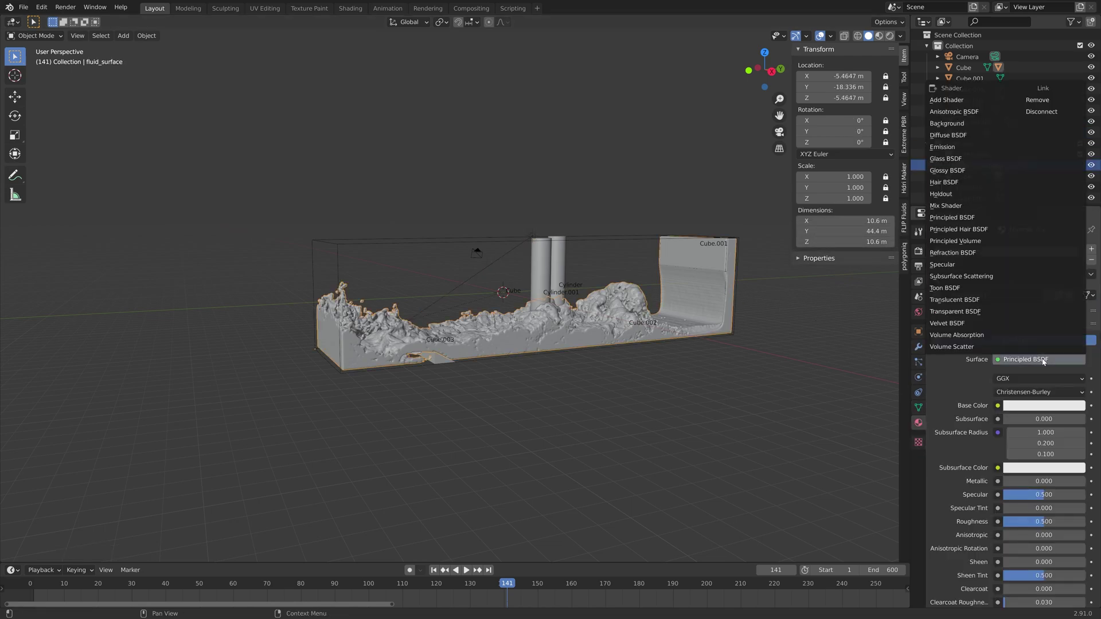
pyautogui.click(949, 159)
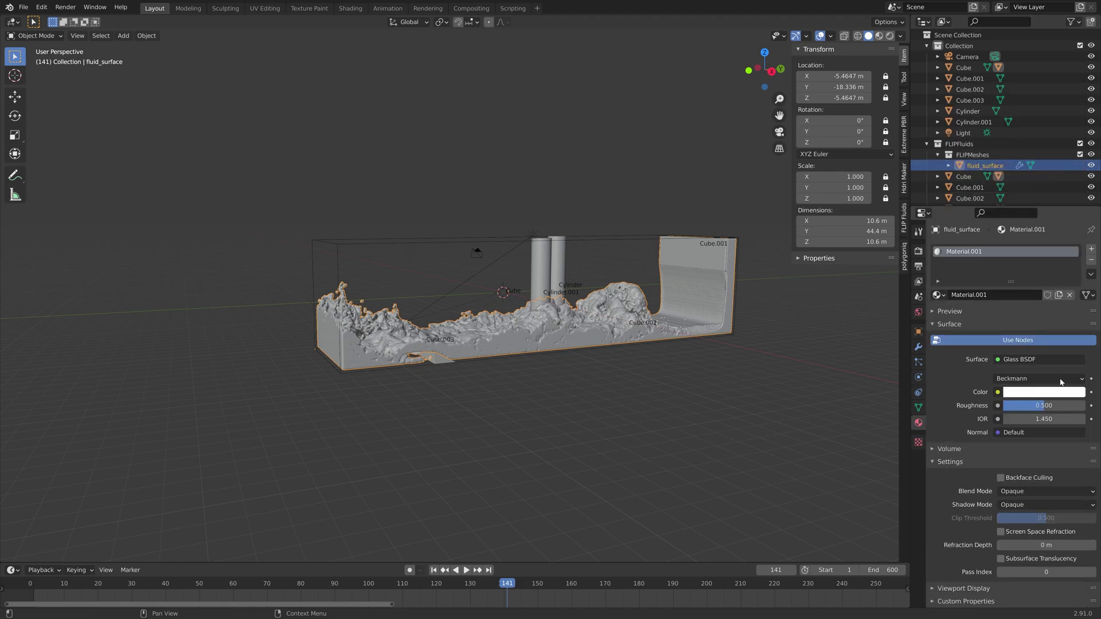
# Set the glass material's roughness to 0 and its IOR to 4/3.
pyautogui.press('BackSpace')
pyautogui.doubleClick(1049, 419)
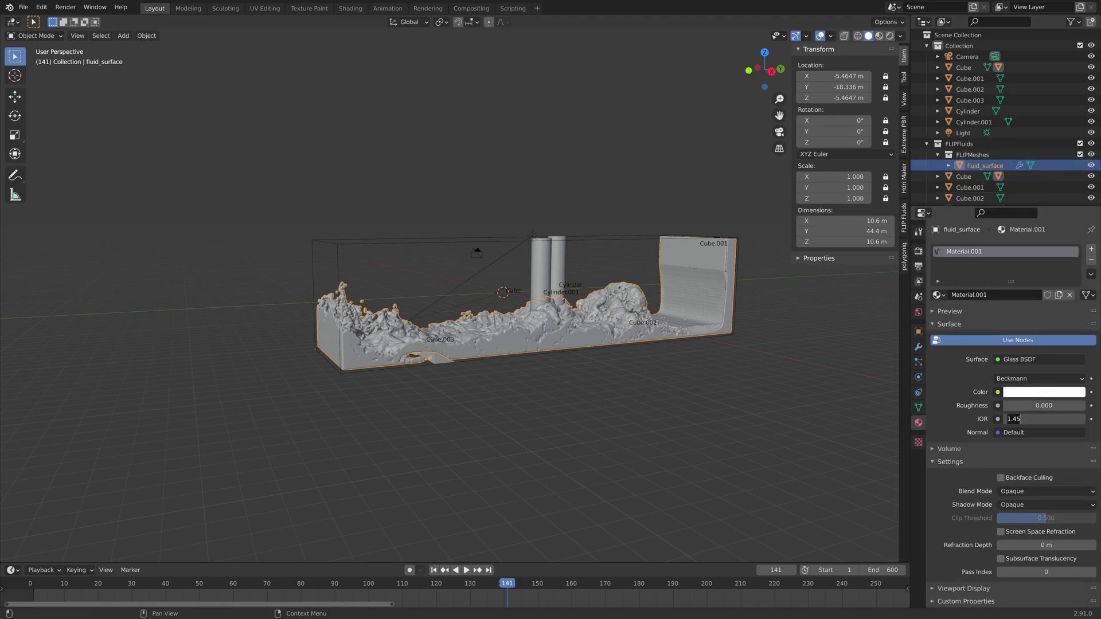
pyautogui.write('4/3')
pyautogui.press('Return')
# Change the render engine to Cycles and the render device to GPU Compute.
pyautogui.click(918, 251)
pyautogui.click(1032, 248)
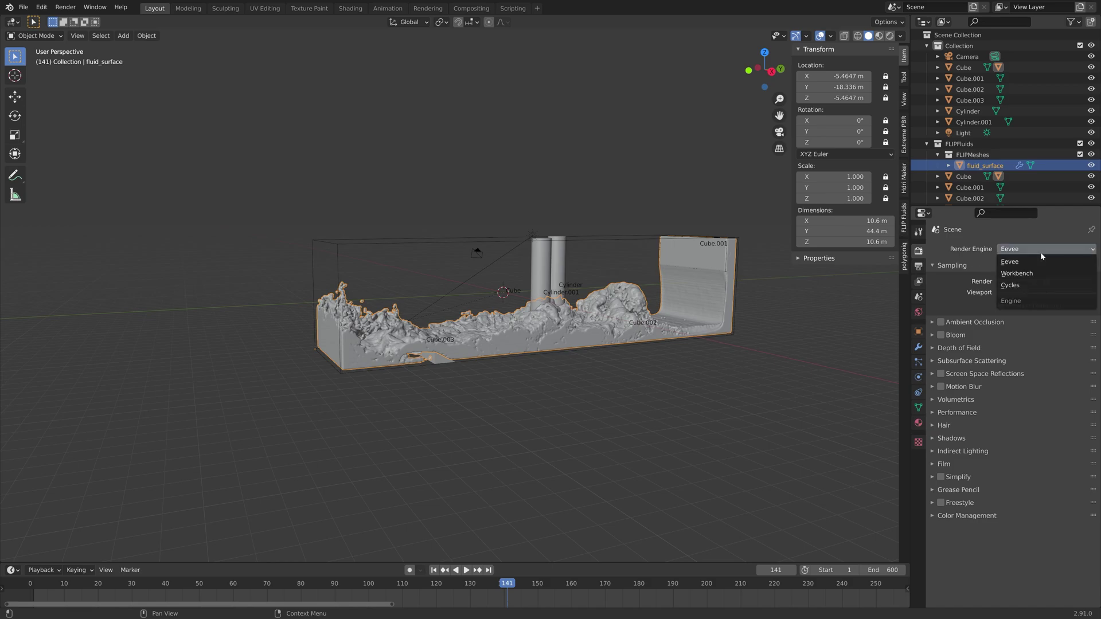
pyautogui.click(1032, 285)
pyautogui.click(1030, 277)
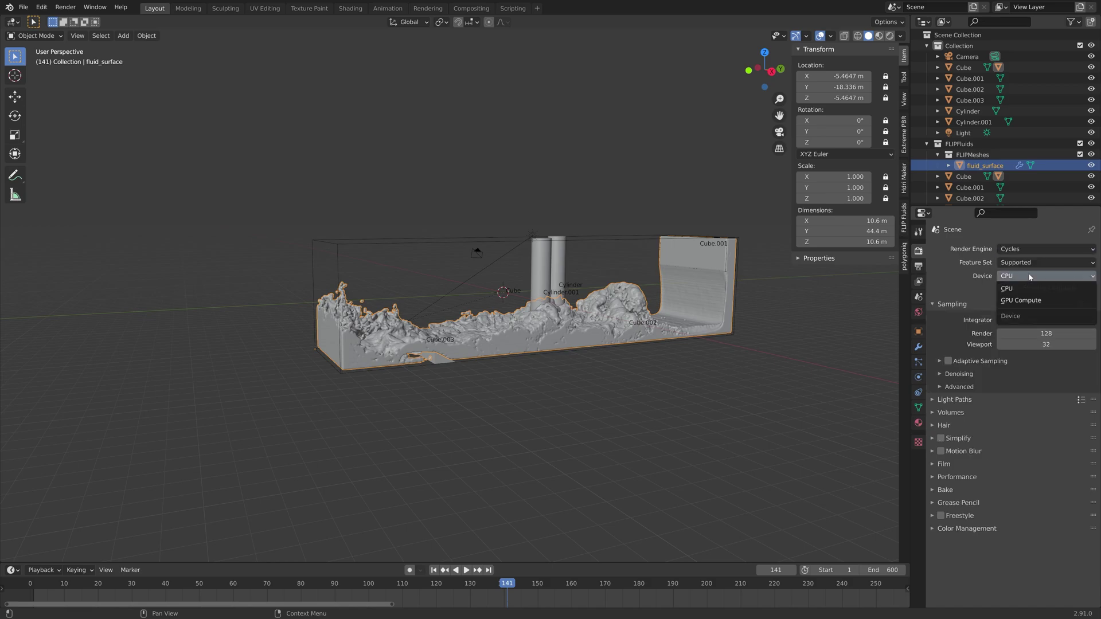
pyautogui.click(1027, 291)
# Set the render and viewport samples to 300 and enable NLM denoising for final renders.
pyautogui.moveTo(1039, 313); pyautogui.dragTo(1039, 320)
pyautogui.write('300')
pyautogui.press('Return')
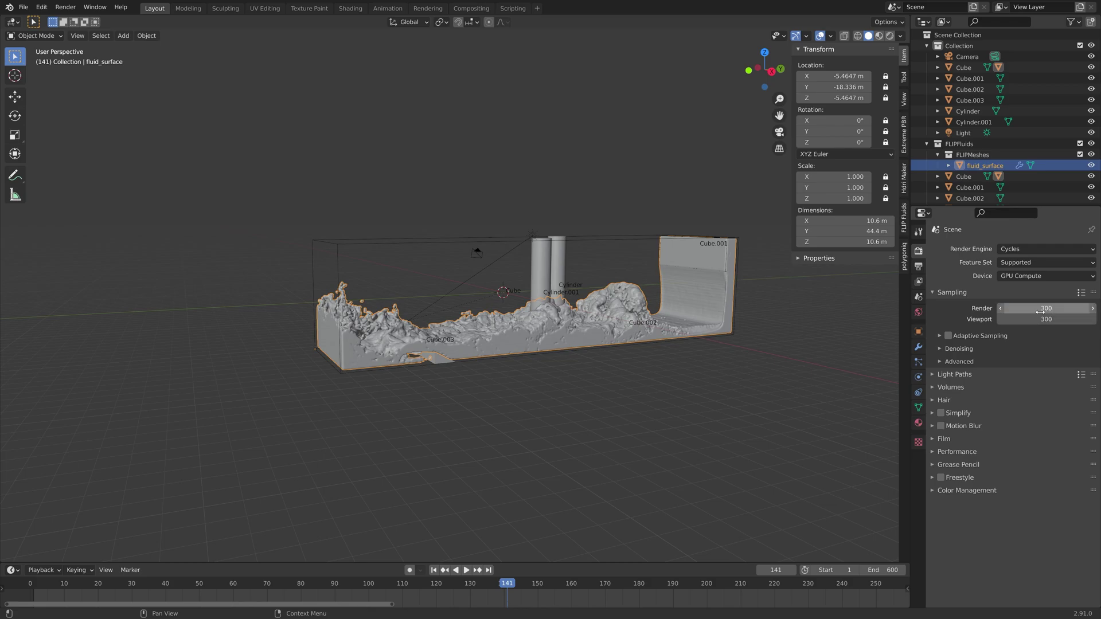
pyautogui.click(958, 348)
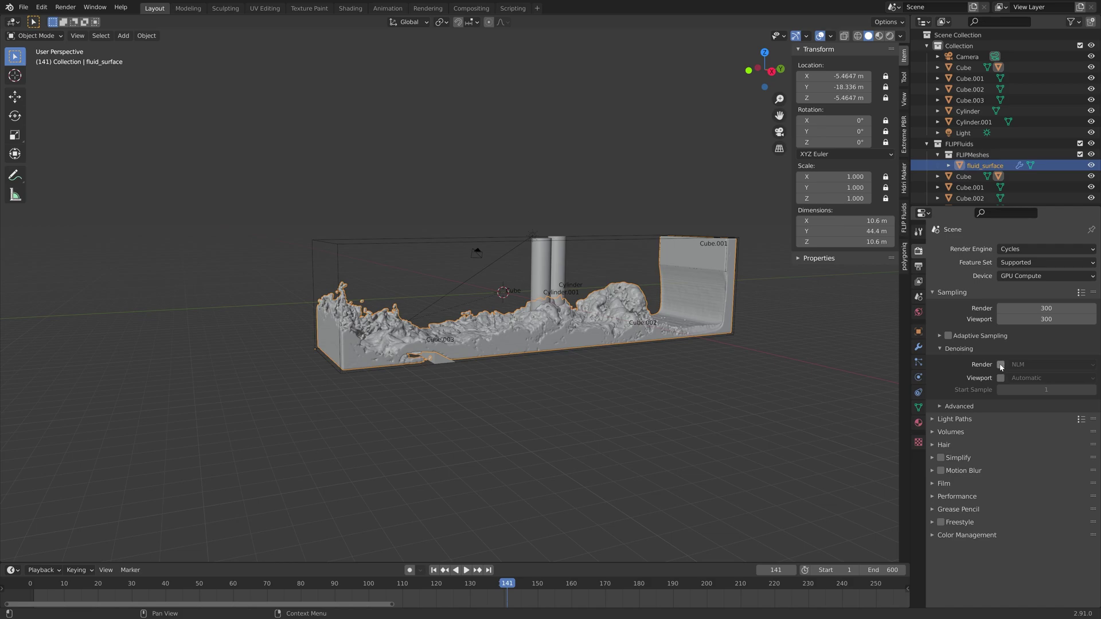
# Set the render tile size to 512 px in both X and Y.
pyautogui.click(957, 497)
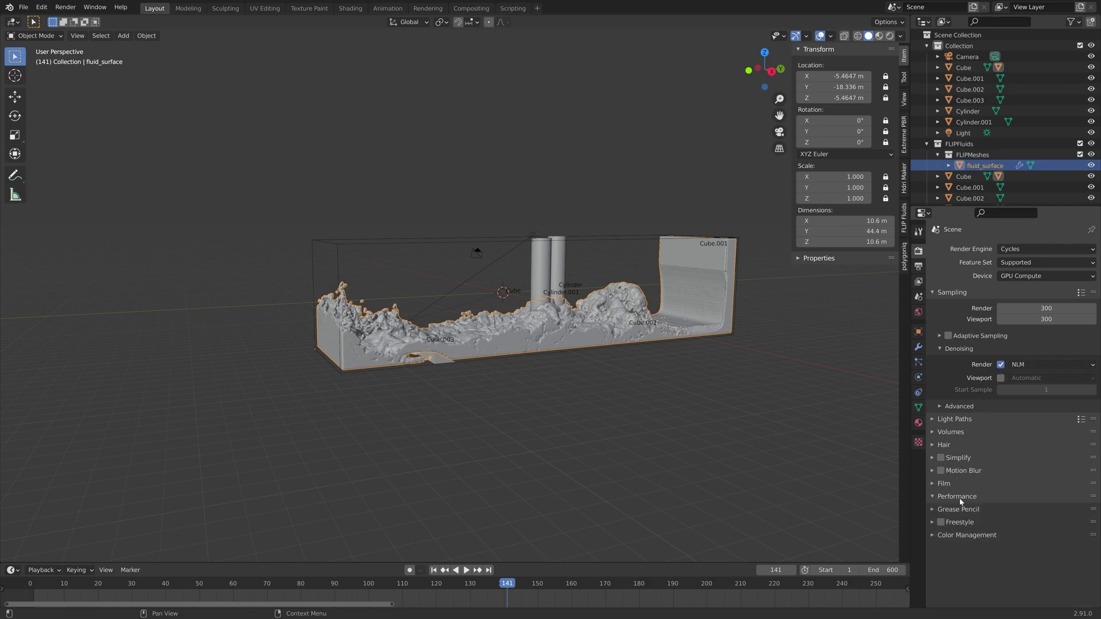
pyautogui.scroll(-3, 995, 494)
pyautogui.click(1051, 501)
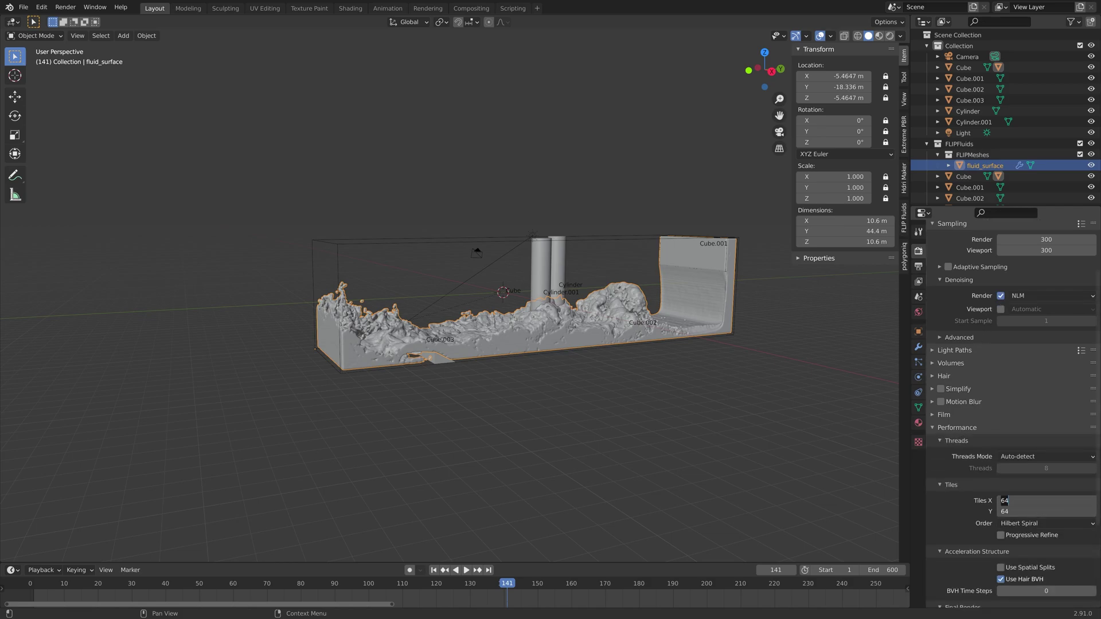
pyautogui.write('512')
pyautogui.press('Return')
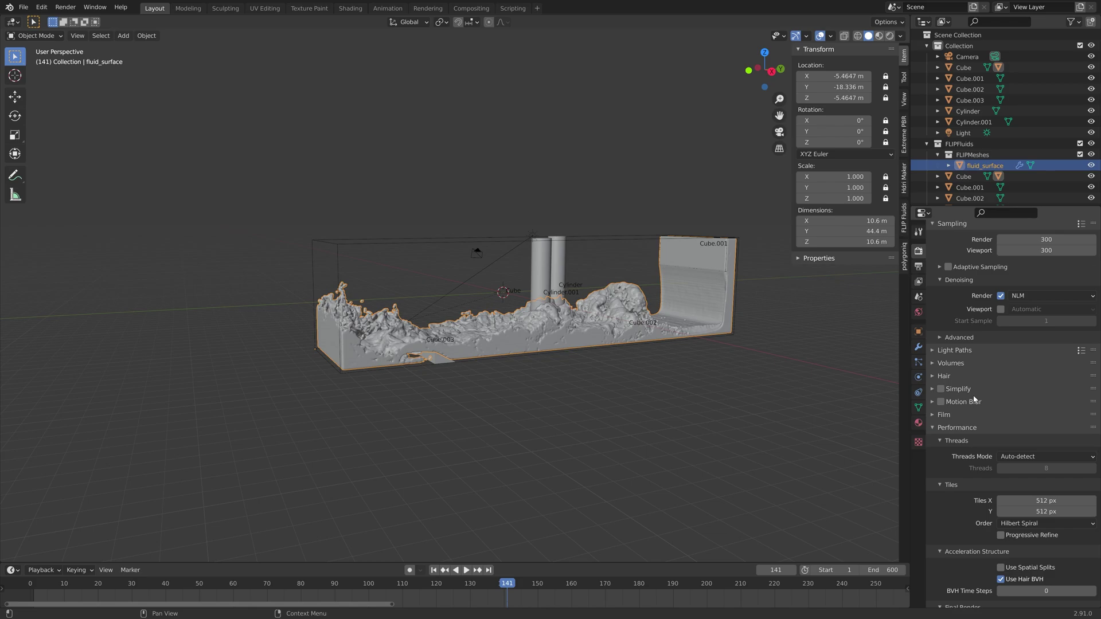
# Add a plane and lower it along Z to about -5.47 m, at the base of the fluid domain.
pyautogui.hotkey('shift', 'a')
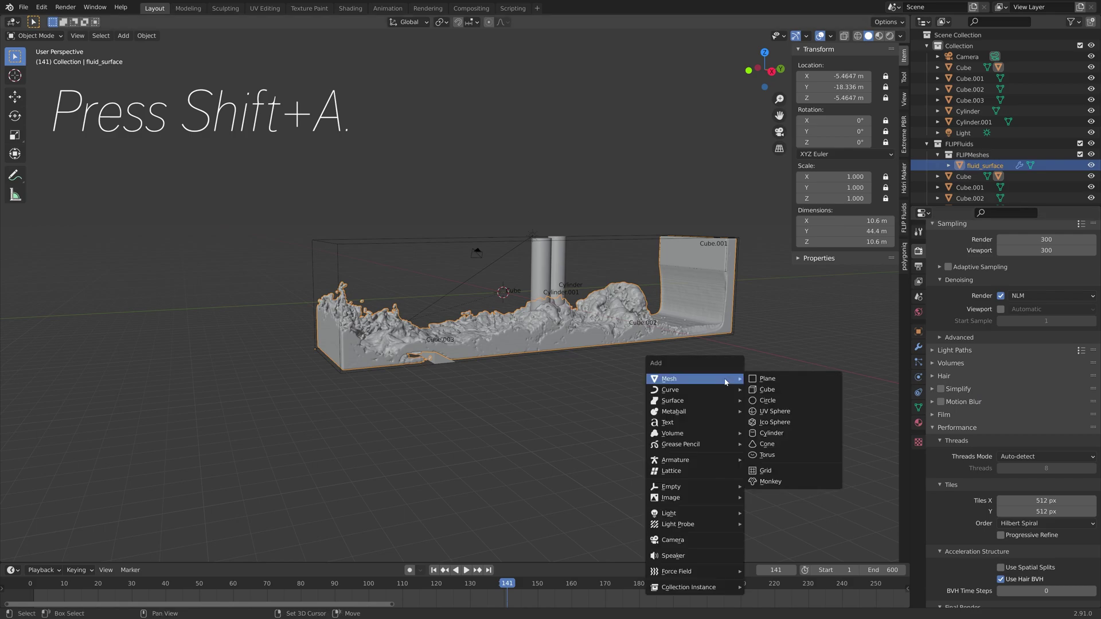
pyautogui.click(753, 380)
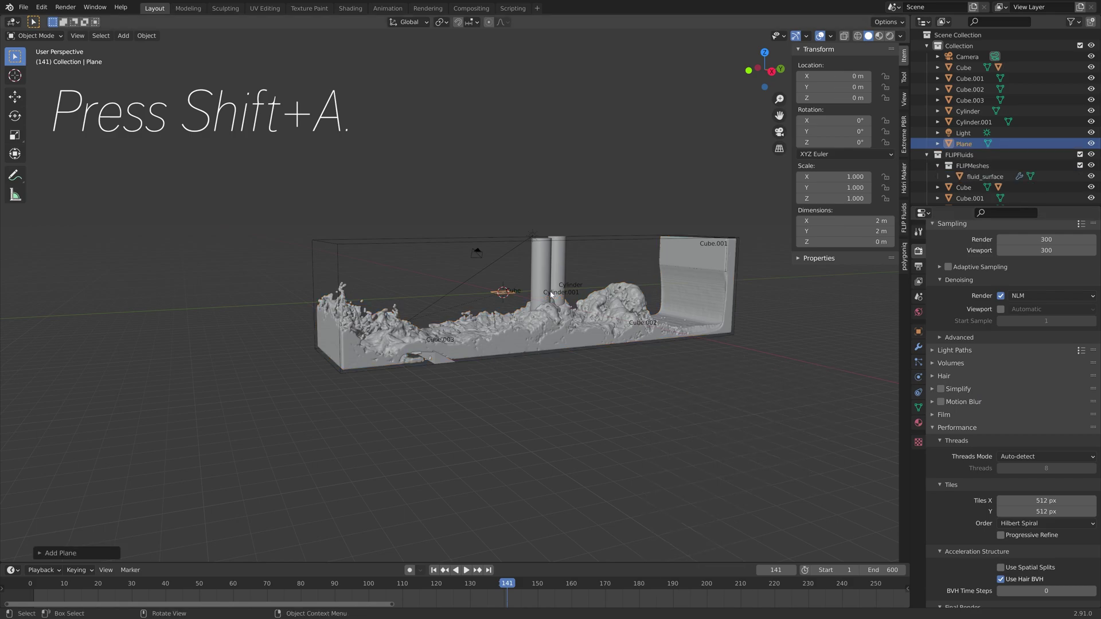
pyautogui.press('KP_3')
pyautogui.scroll(4, 550, 296)
pyautogui.scroll(-1, 592, 302)
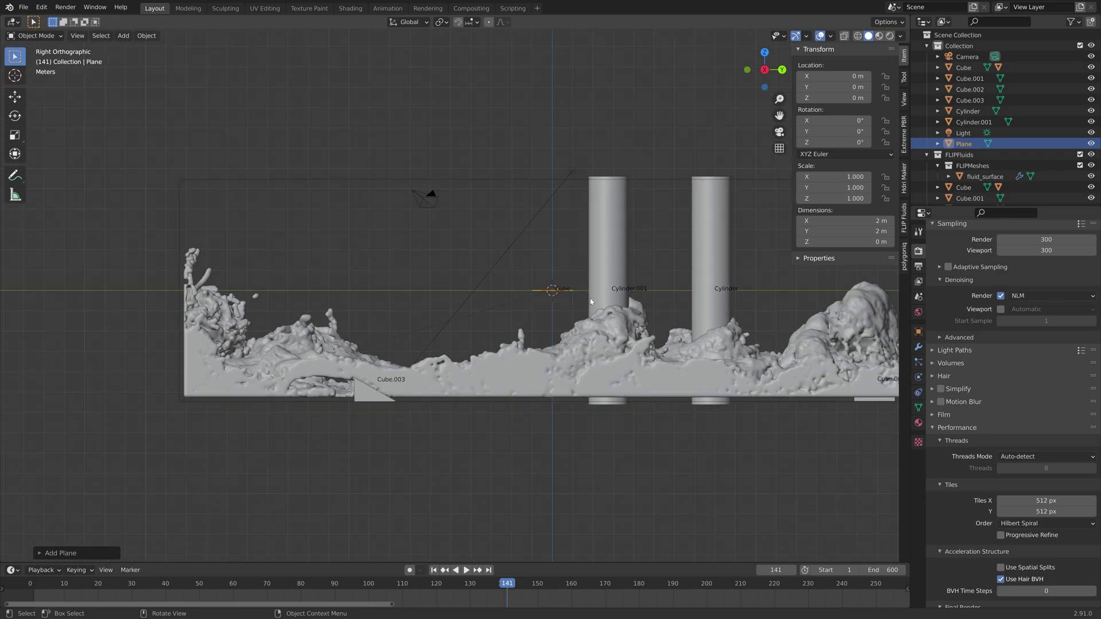
pyautogui.press('g')
pyautogui.press('z')
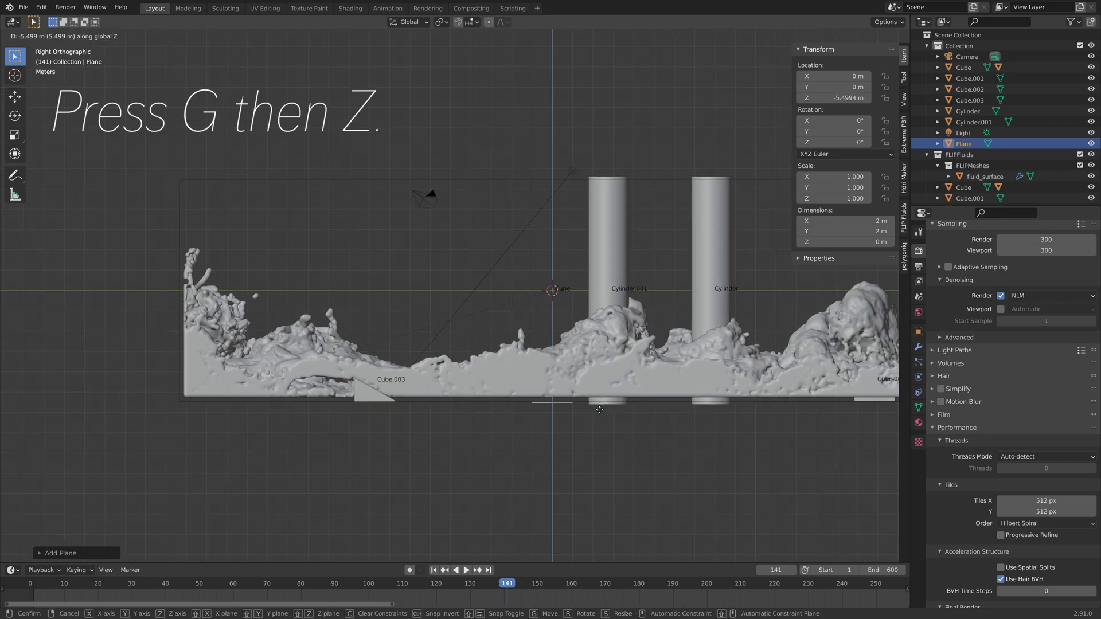
pyautogui.click(598, 410)
# Scale the plane up uniformly into a ground about 773 m wide.
pyautogui.press('s')
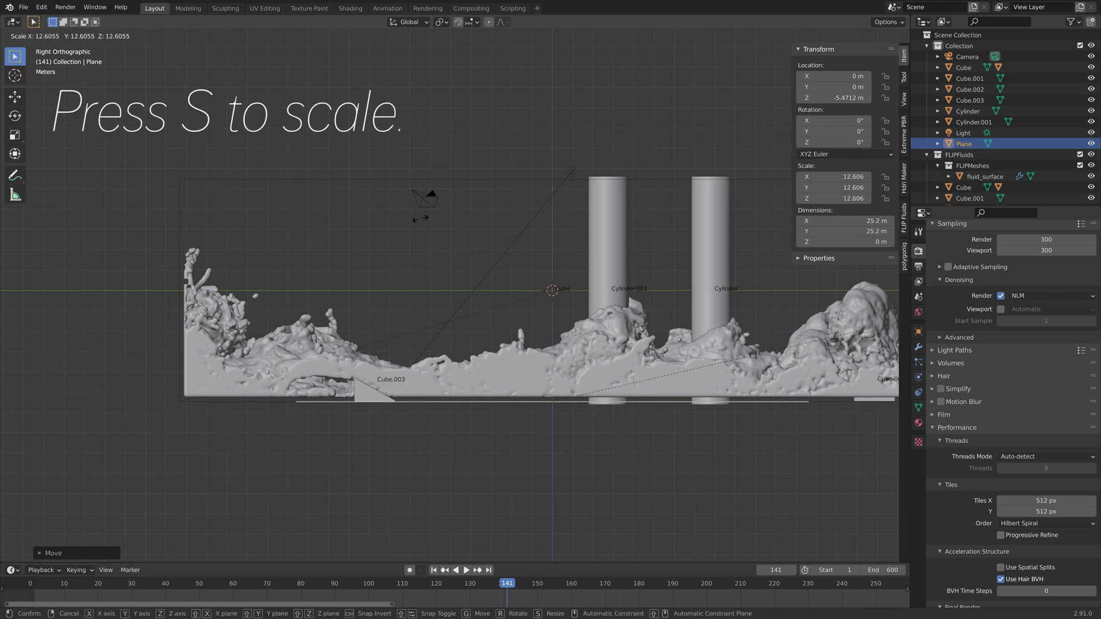
pyautogui.click(565, 343)
pyautogui.moveTo(566, 341); pyautogui.dragTo(582, 406, button='middle')
pyautogui.press('s')
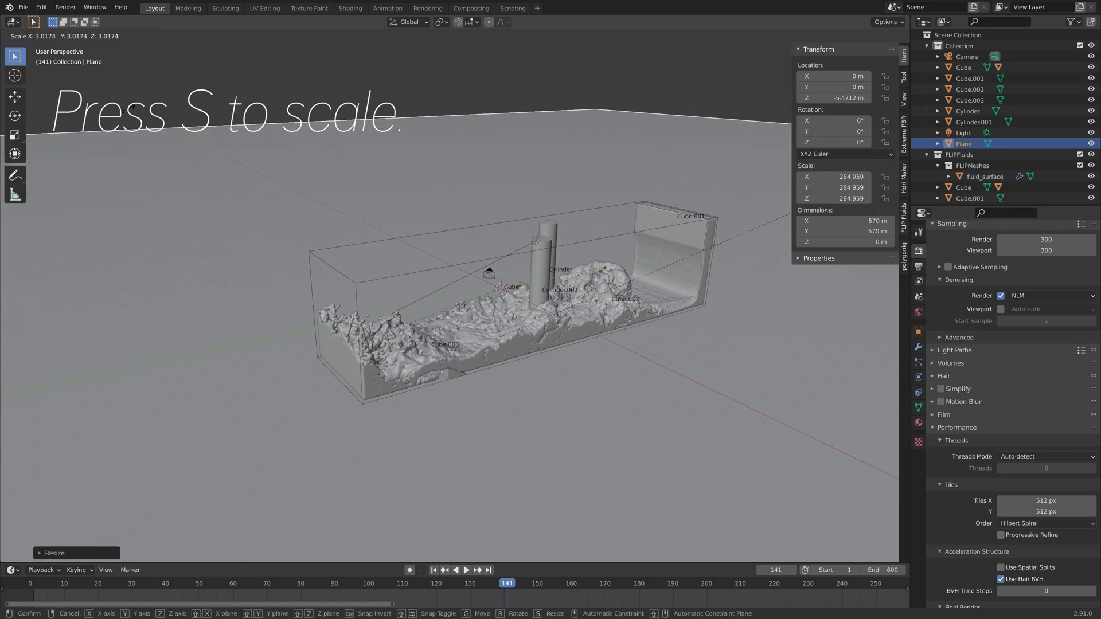
pyautogui.click(317, 556)
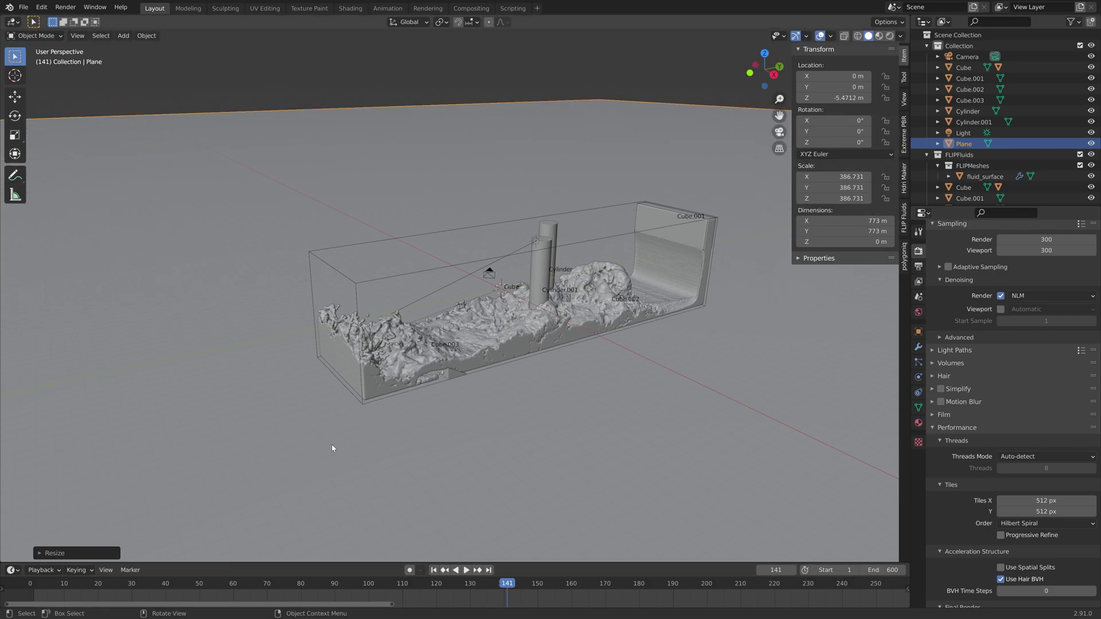
# Use an Environment Texture for the world color and load approaching_storm_8k.hdr from the Downloads folder.
pyautogui.moveTo(448, 404)
pyautogui.mouseDown(button='middle')
pyautogui.moveTo(432, 393)
pyautogui.moveTo(443, 394)
pyautogui.mouseUp(button='middle')
pyautogui.click(918, 312)
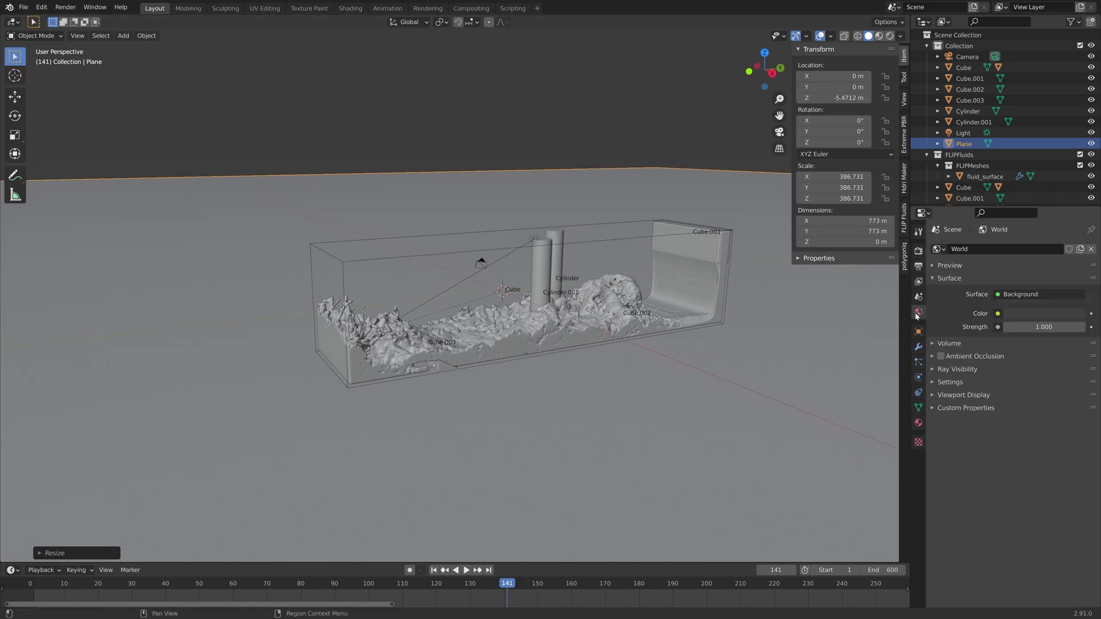
pyautogui.click(998, 313)
pyautogui.click(778, 361)
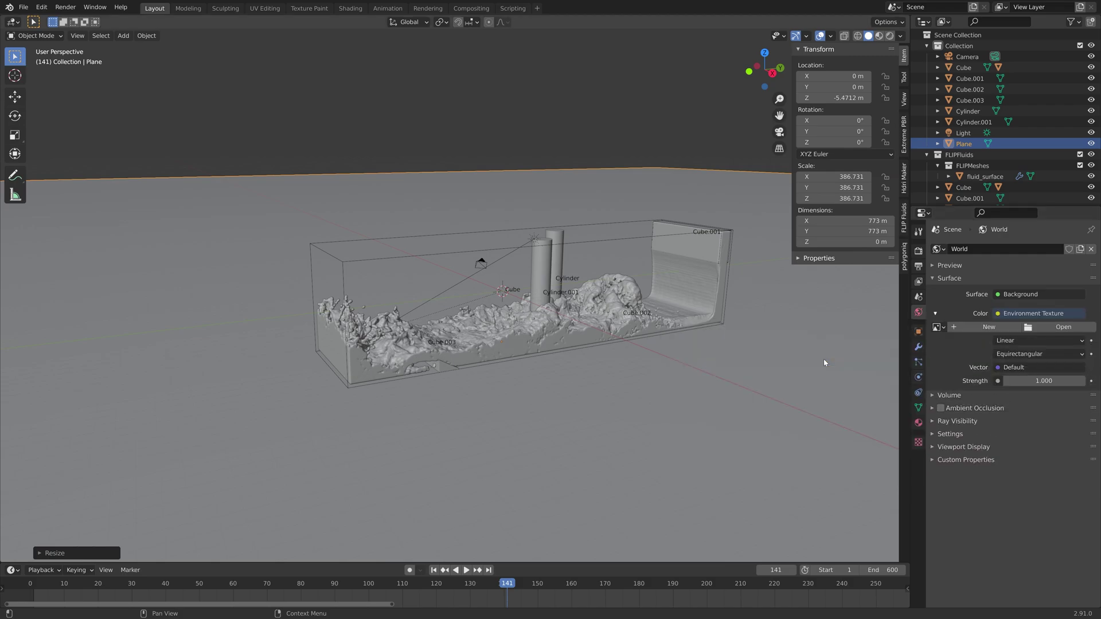
pyautogui.click(1057, 328)
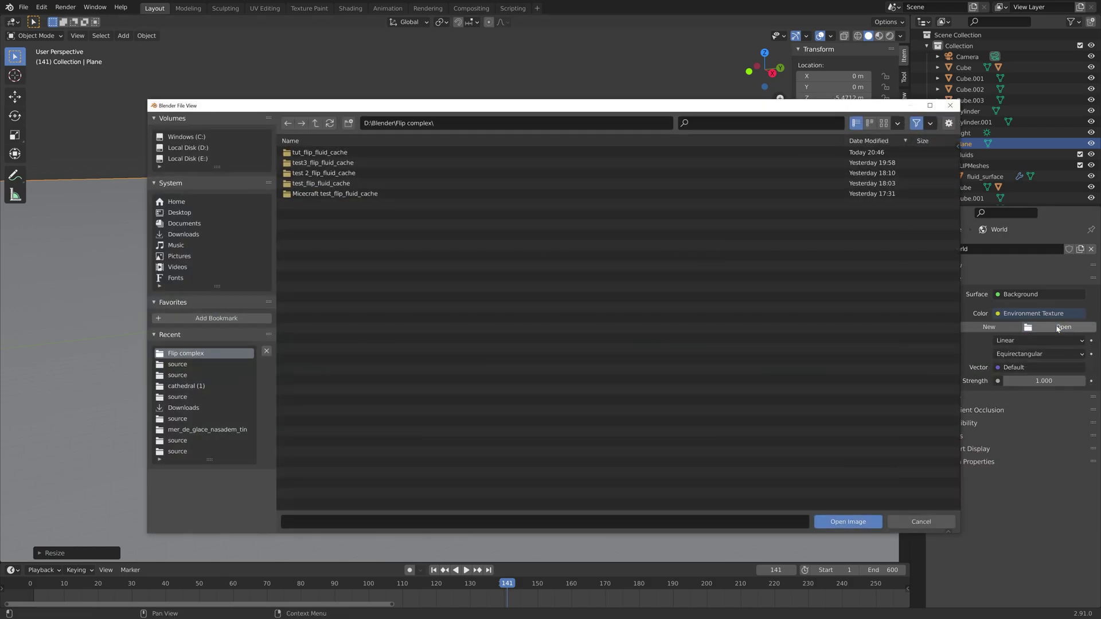
pyautogui.click(183, 235)
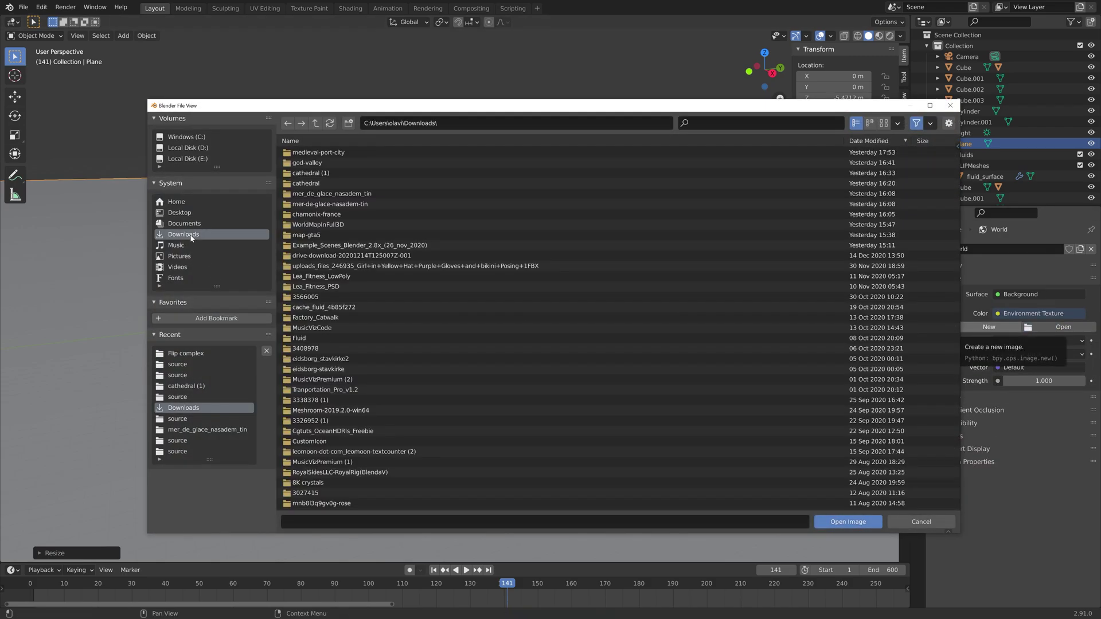
pyautogui.scroll(-15, 492, 376)
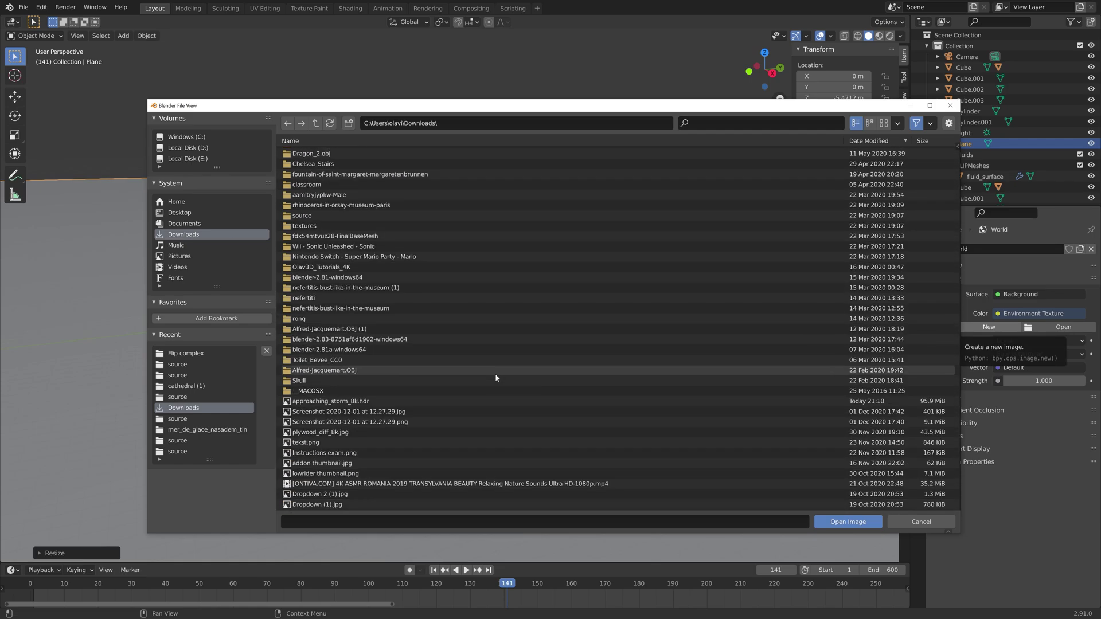
pyautogui.click(331, 298)
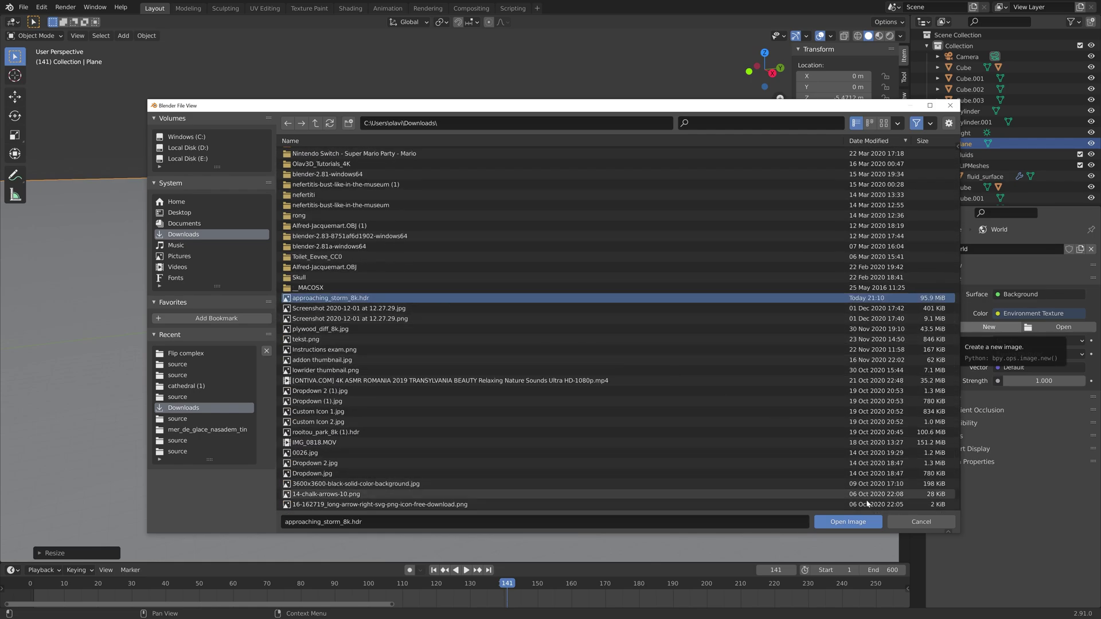
pyautogui.click(848, 522)
# Set the world background strength to 2 and display the viewport with rendered shading.
pyautogui.click(1043, 408)
pyautogui.write('2')
pyautogui.press('Return')
pyautogui.click(890, 36)
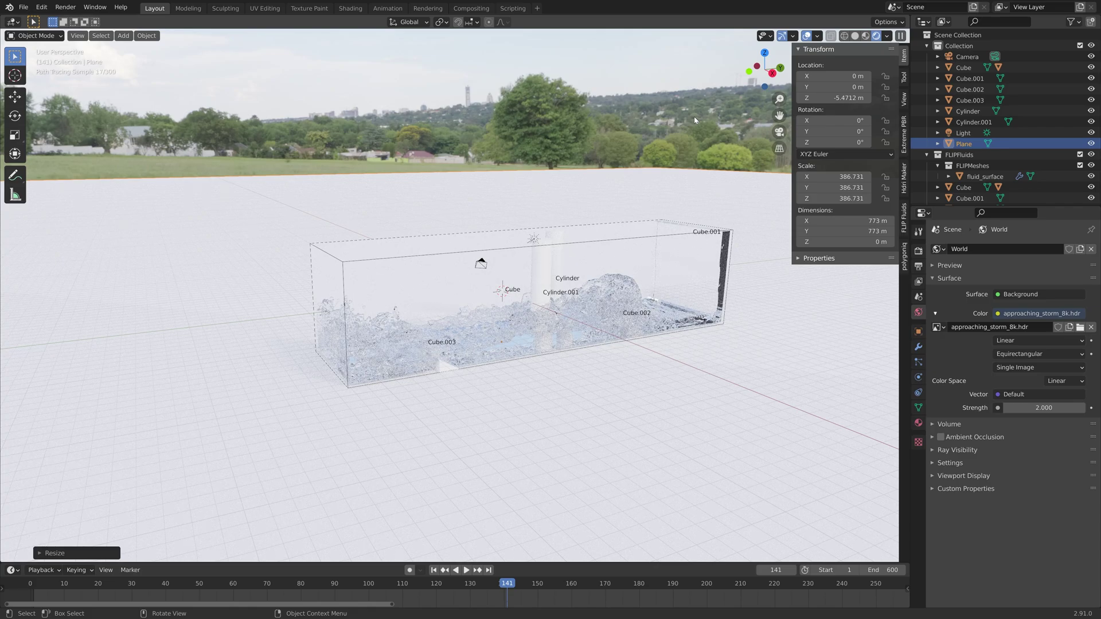
# Save the scene as a new version named tut5.blend.
pyautogui.moveTo(375, 298)
pyautogui.mouseDown(button='middle')
pyautogui.moveTo(637, 336)
pyautogui.moveTo(498, 308)
pyautogui.mouseUp(button='middle')
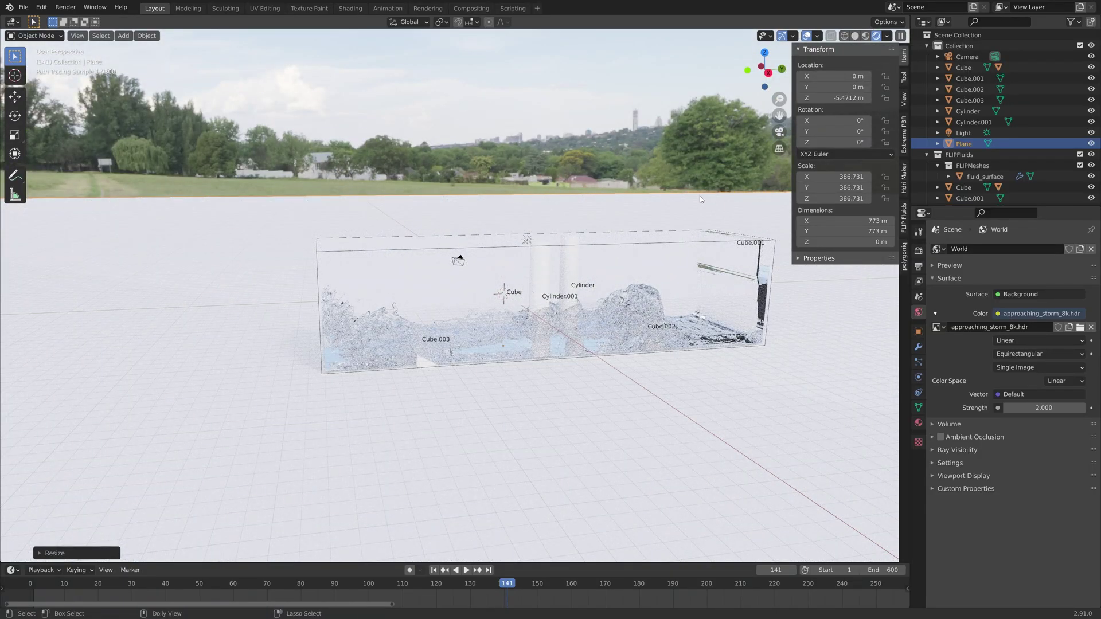
pyautogui.hotkey('ctrl', 'shift', 's')
pyautogui.click(820, 521)
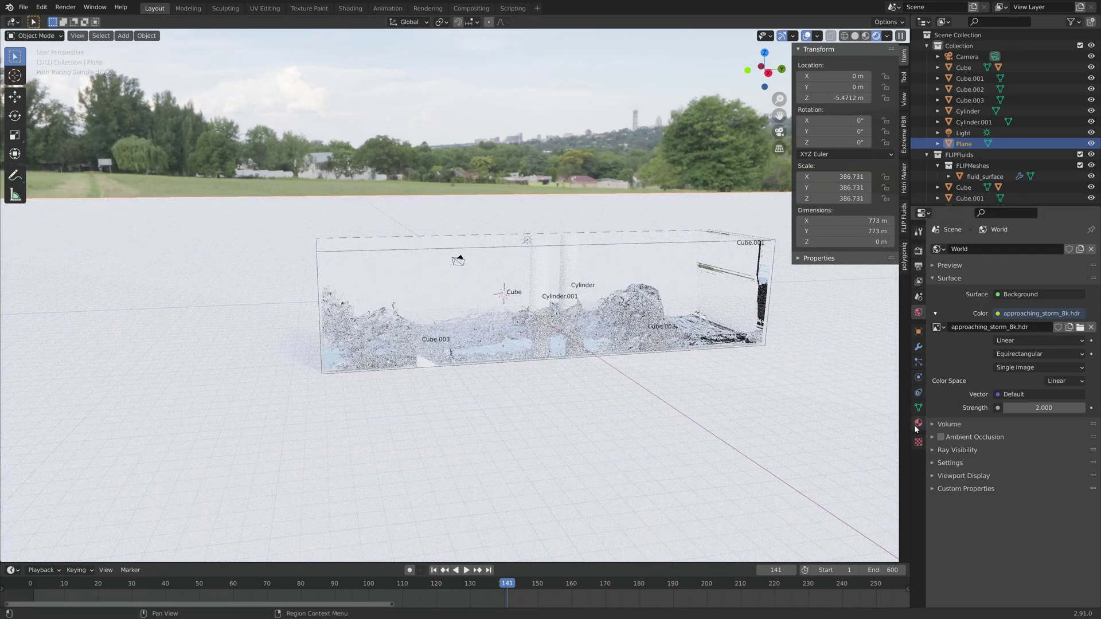
# Give the ground plane a new Glossy BSDF material with a near-black color and roughness 0.663.
pyautogui.click(918, 423)
pyautogui.click(989, 285)
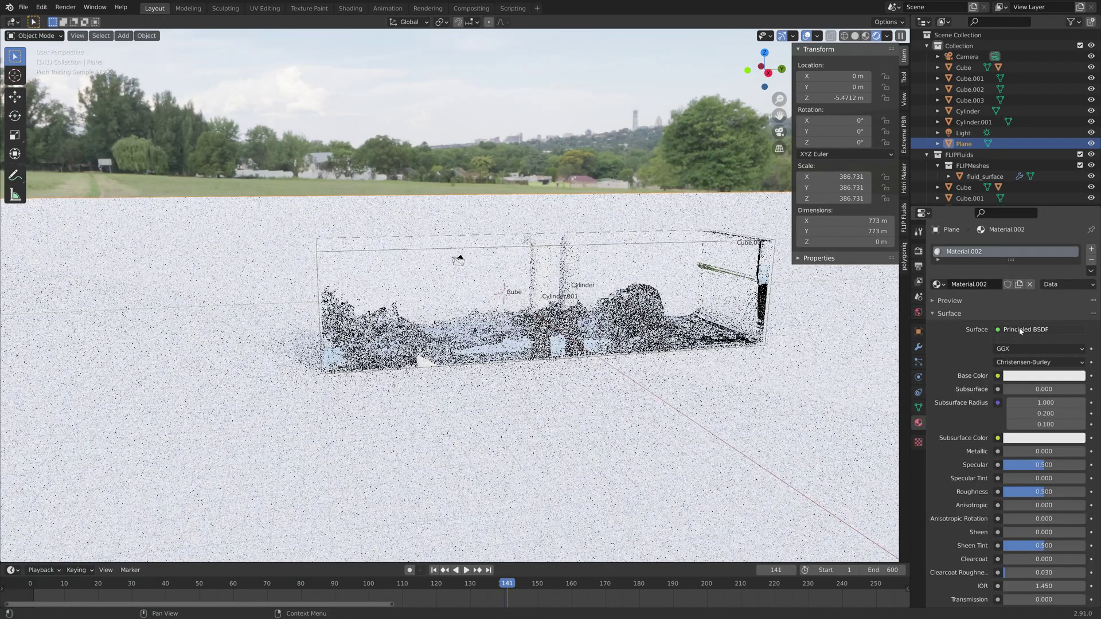
pyautogui.click(1015, 329)
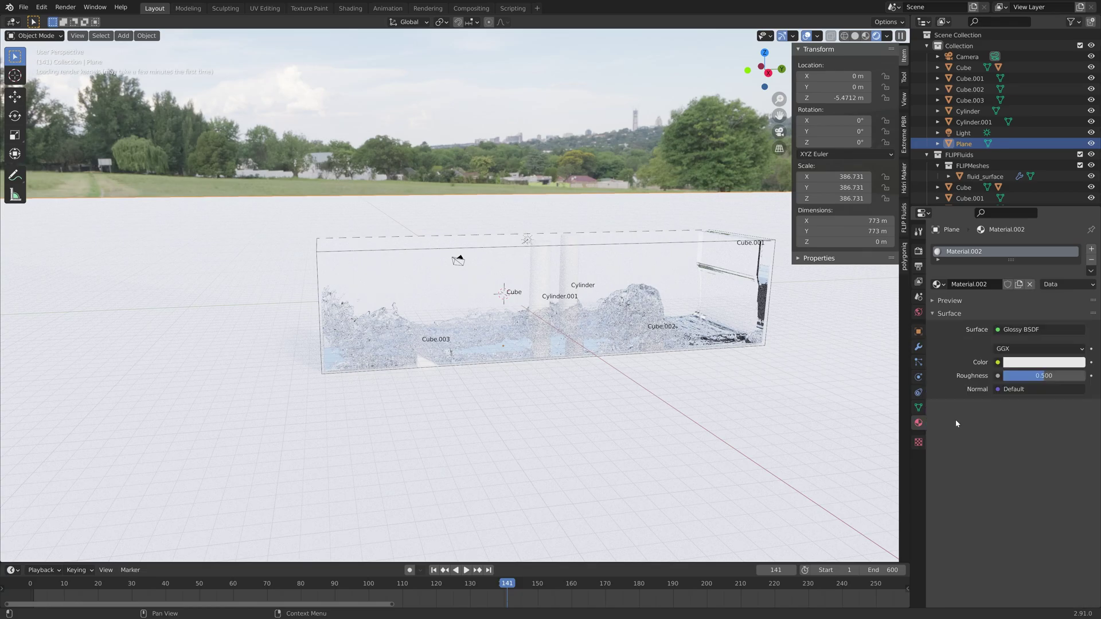
pyautogui.click(975, 424)
pyautogui.click(1068, 363)
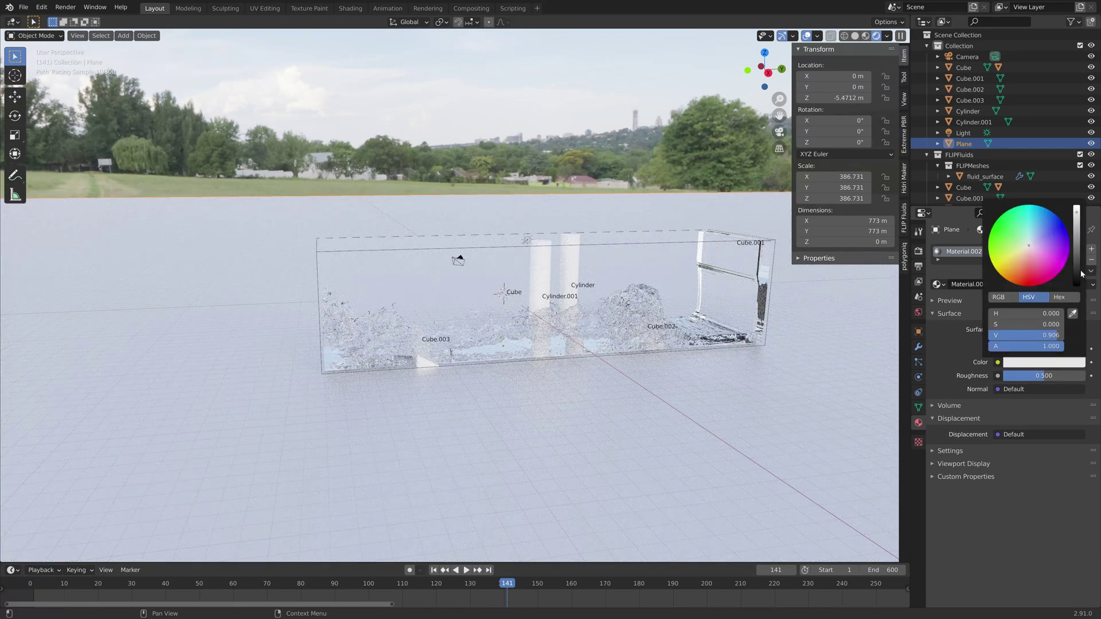
pyautogui.moveTo(1076, 212); pyautogui.dragTo(1077, 273)
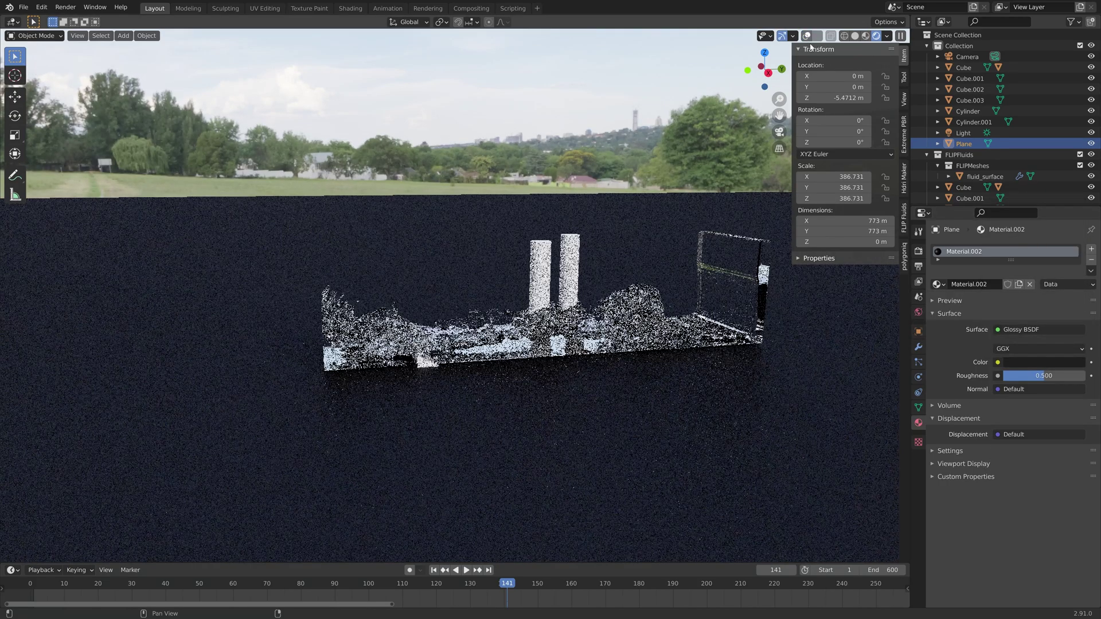
pyautogui.moveTo(1044, 376); pyautogui.dragTo(1056, 376)
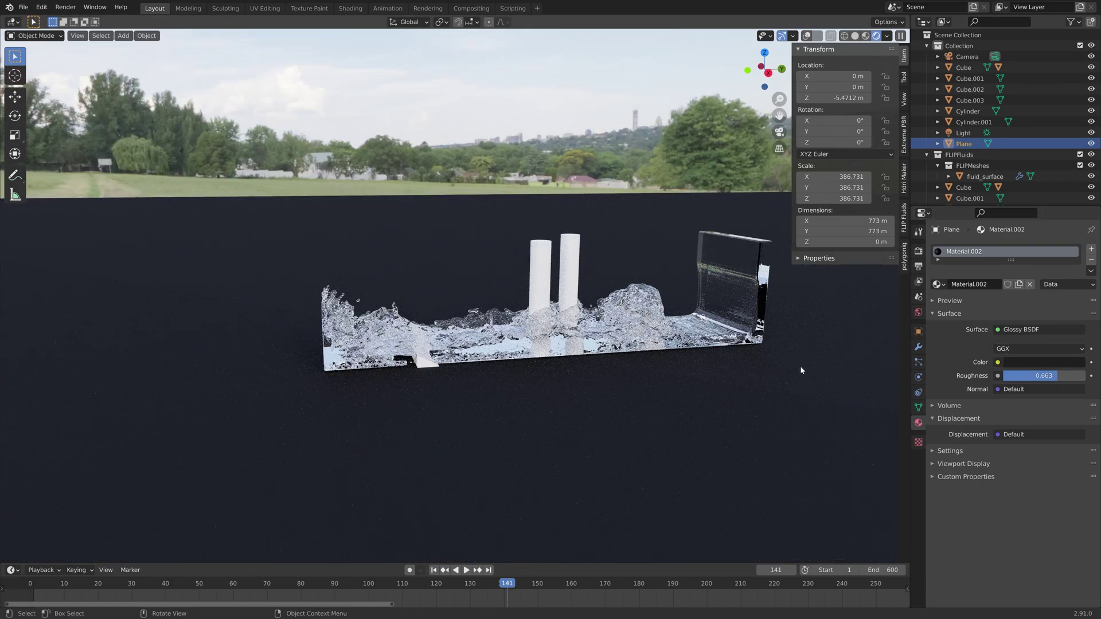
# Change the ground plane's shader to Diffuse BSDF and darken its color to black.
pyautogui.click(1041, 330)
pyautogui.click(1052, 353)
pyautogui.click(1059, 348)
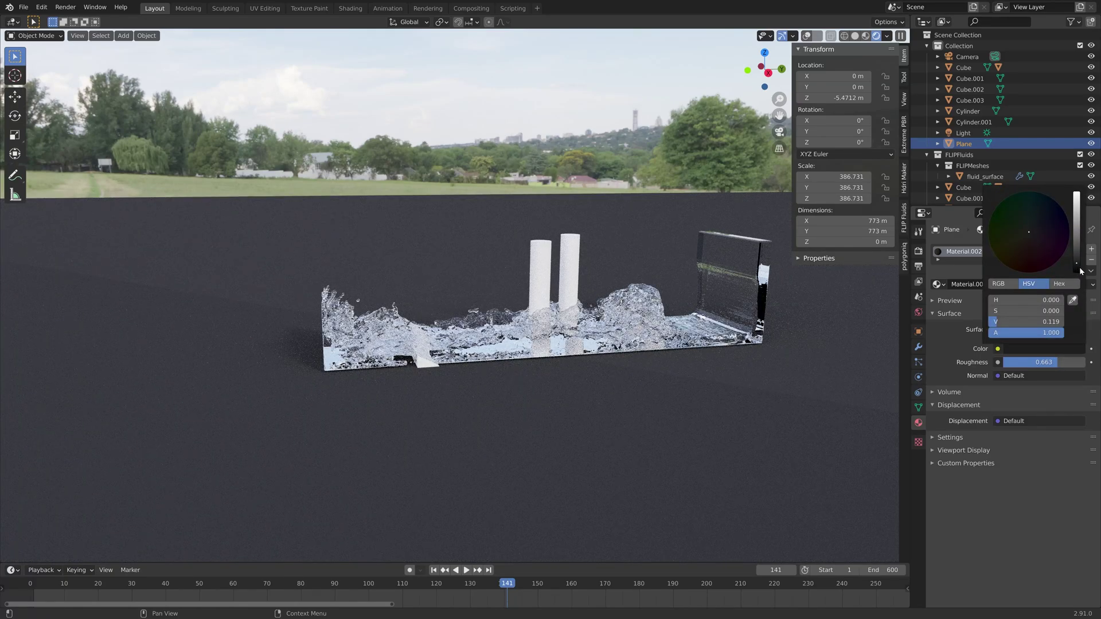
pyautogui.moveTo(1081, 268); pyautogui.dragTo(1078, 270)
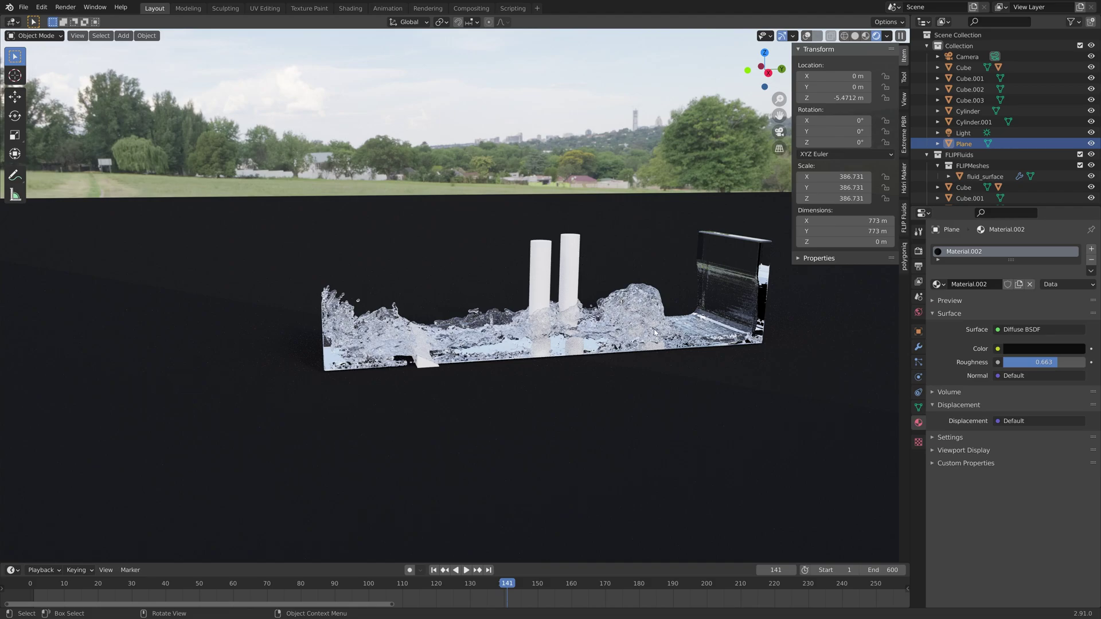
# Give Cube.002 a new Emission material with a blue color and strength 13.7, with viewport overlays shown.
pyautogui.click(970, 78)
pyautogui.click(806, 35)
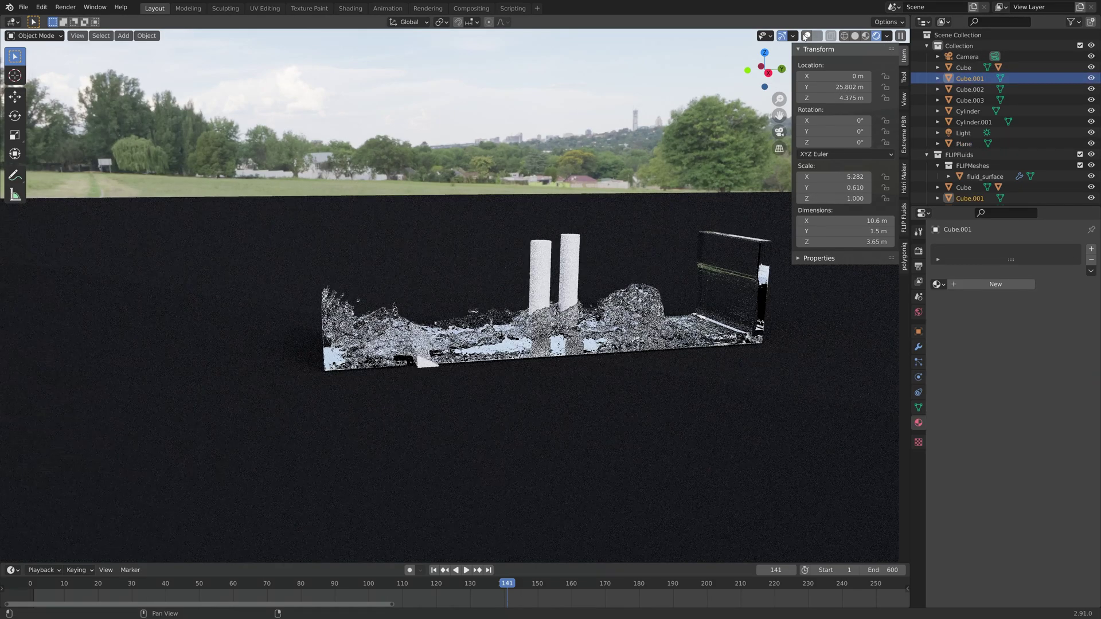
pyautogui.click(969, 90)
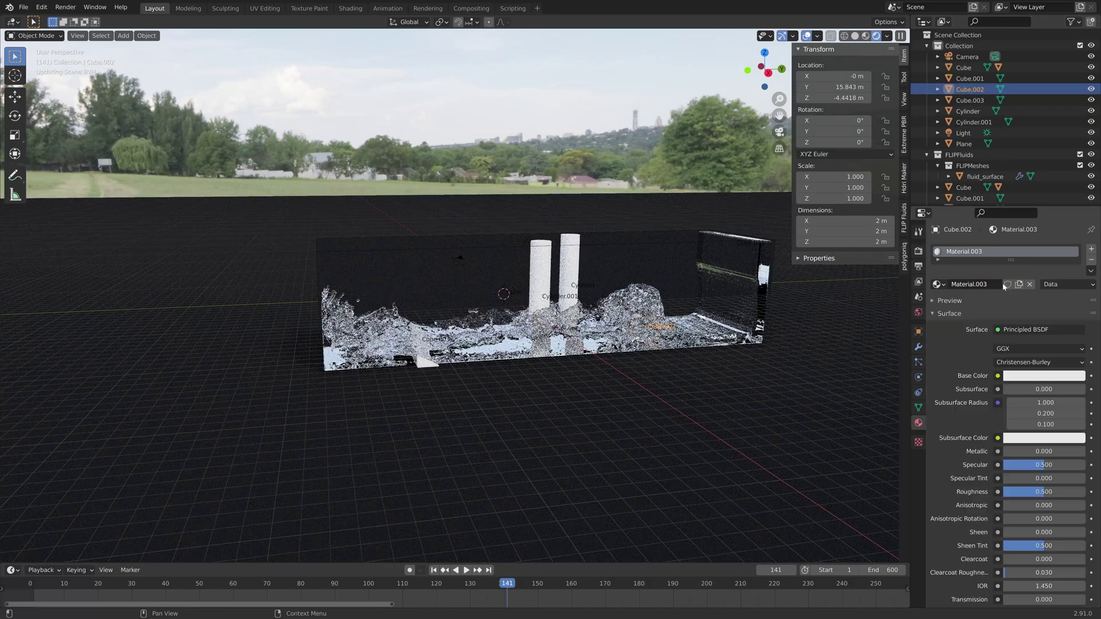
pyautogui.click(1035, 330)
pyautogui.click(1026, 379)
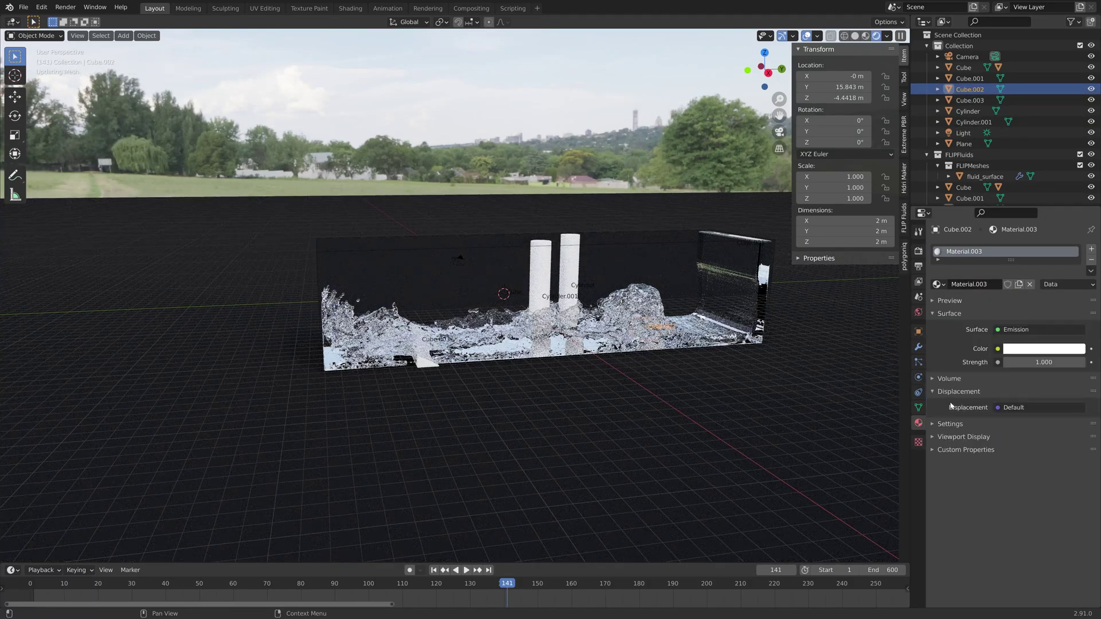
pyautogui.click(1043, 349)
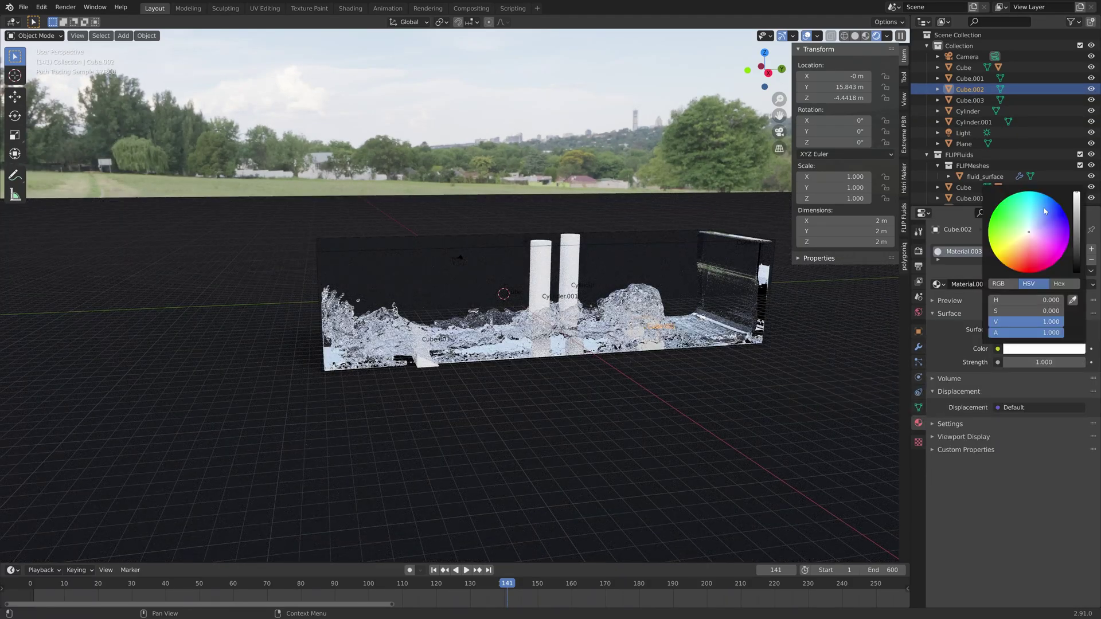
pyautogui.click(1047, 205)
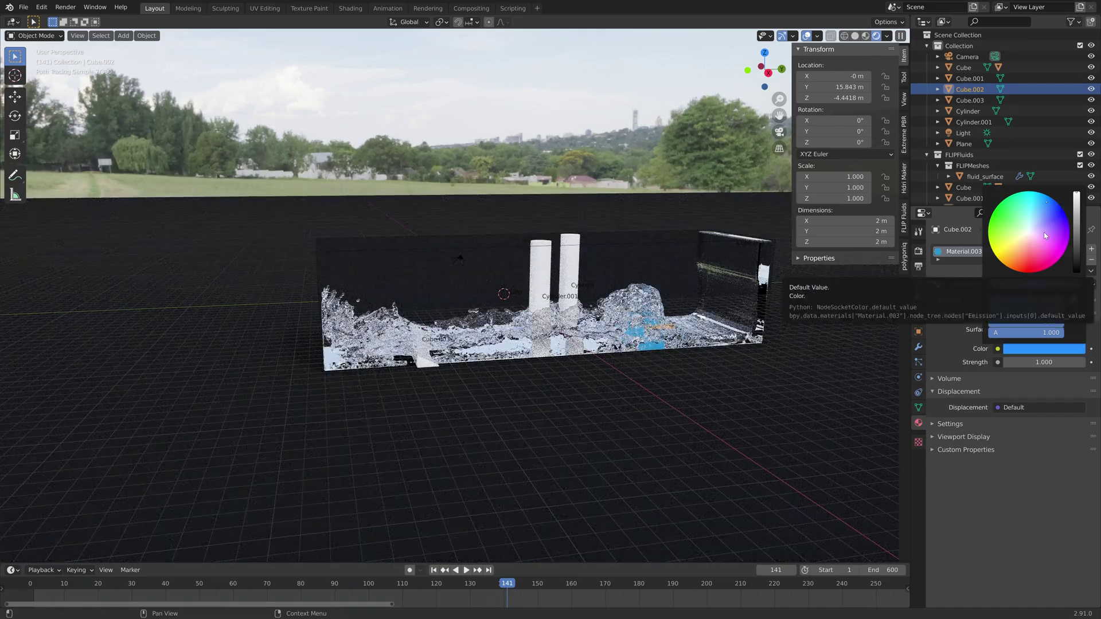
pyautogui.moveTo(1031, 356); pyautogui.dragTo(988, 362)
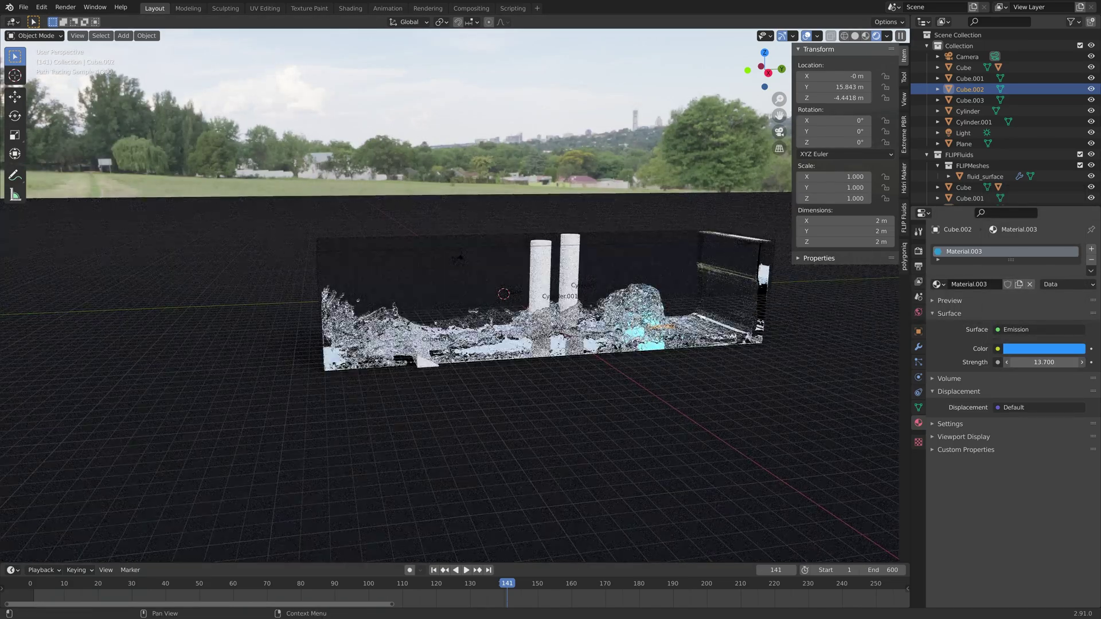
# Create a new material on the object Cylinder and make its surface a Glossy BSDF.
pyautogui.click(571, 263)
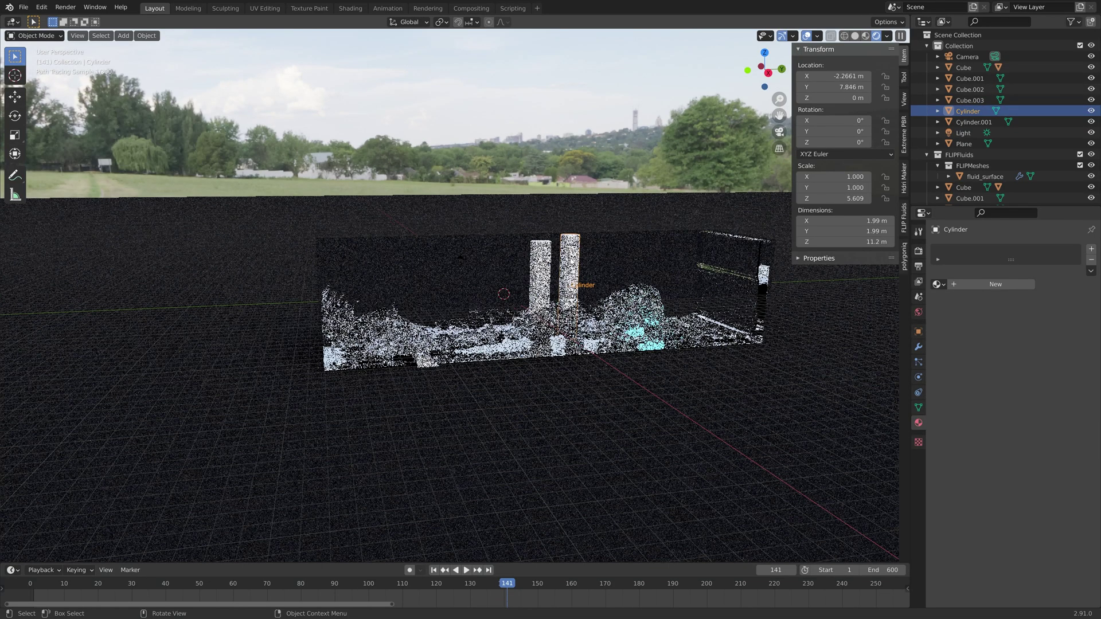
pyautogui.click(995, 284)
pyautogui.click(1040, 329)
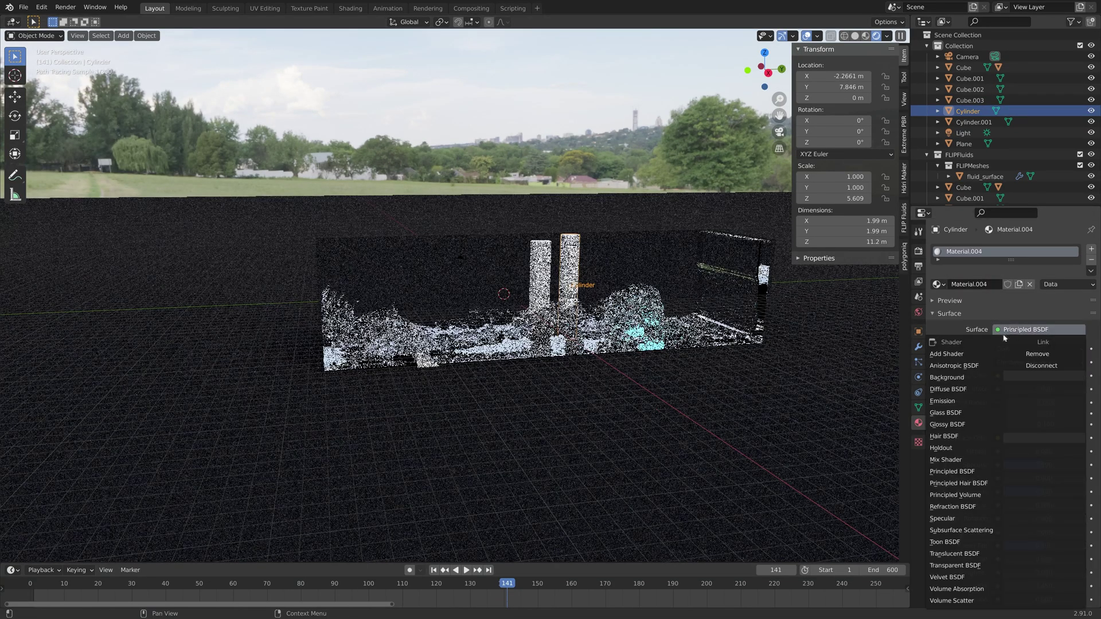
pyautogui.click(969, 398)
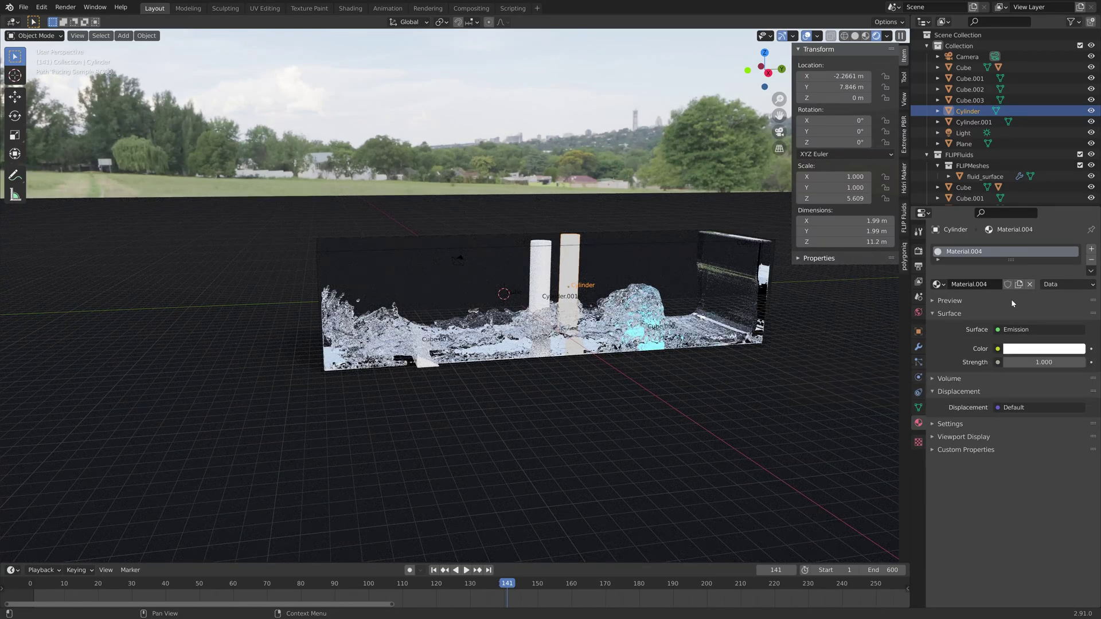
pyautogui.click(1032, 330)
pyautogui.click(947, 424)
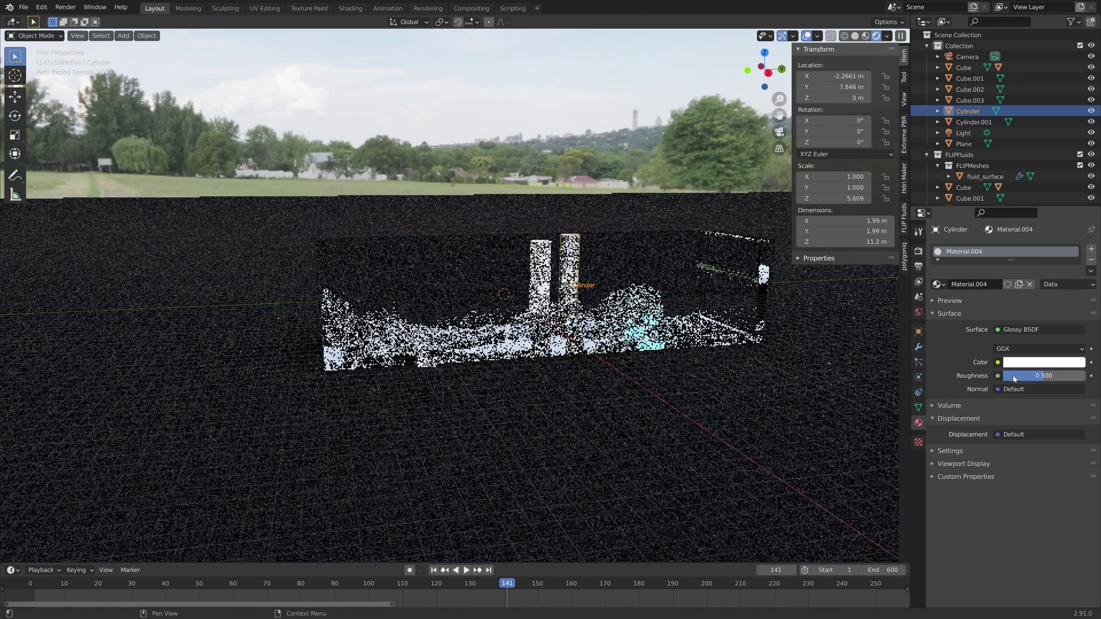
# Set the Cylinder's glossy color to grey with value about 0.446 and its roughness to 0.597, and hide the viewport overlays.
pyautogui.click(1044, 361)
pyautogui.moveTo(1075, 279); pyautogui.dragTo(1079, 253)
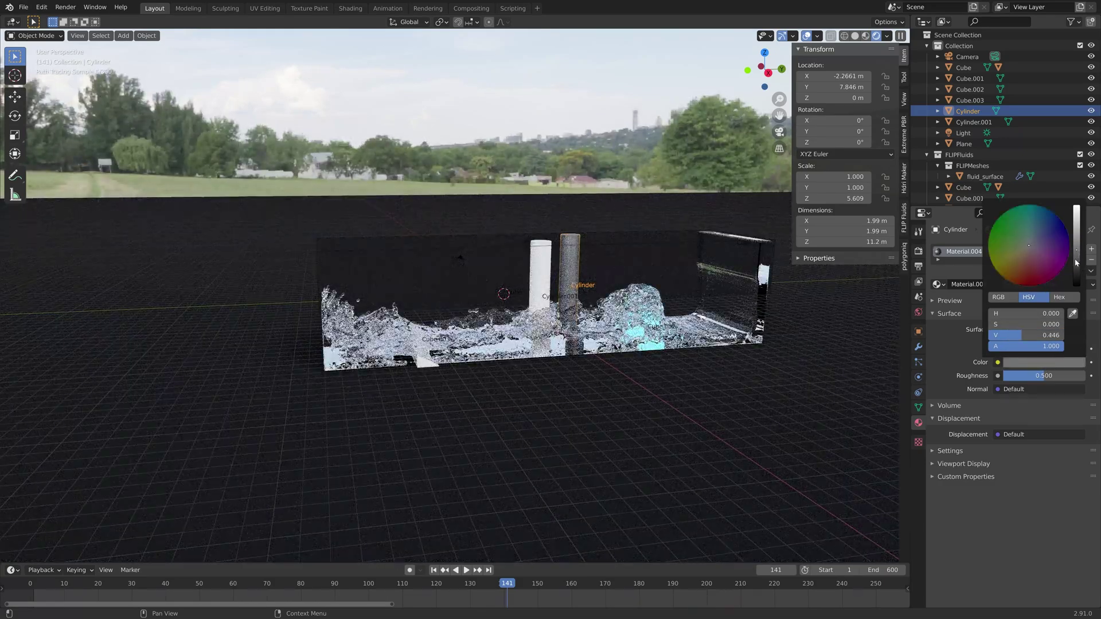
pyautogui.moveTo(1045, 376)
pyautogui.mouseDown()
pyautogui.moveTo(1032, 375)
pyautogui.moveTo(1053, 375)
pyautogui.mouseUp()
pyautogui.click(806, 35)
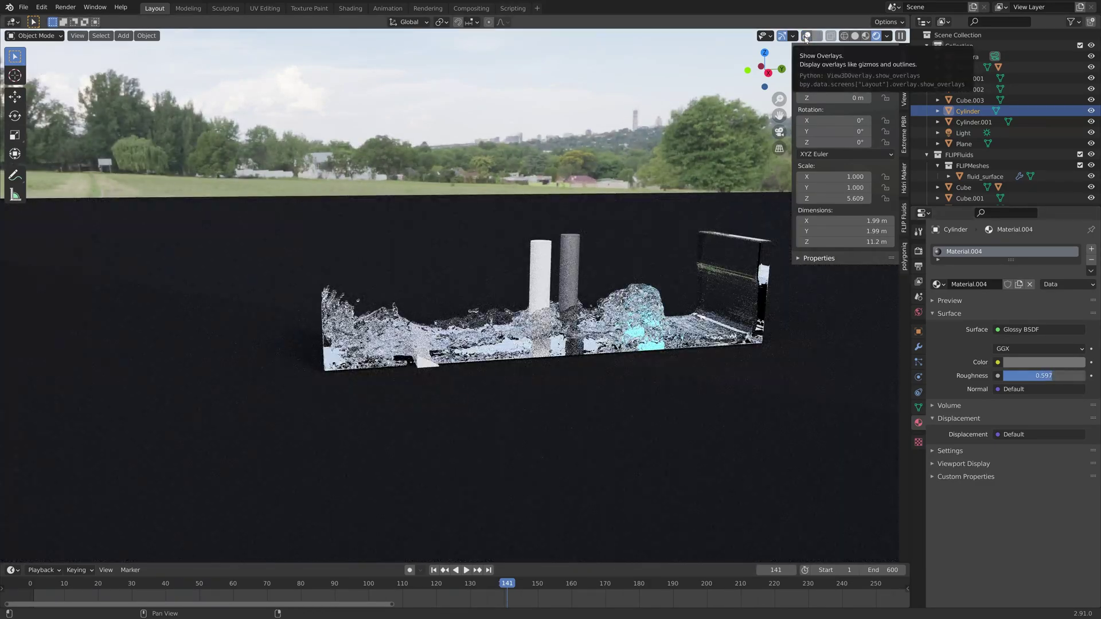
# Assign the existing Material.004 to the second cylinder, Cylinder.001.
pyautogui.click(539, 270)
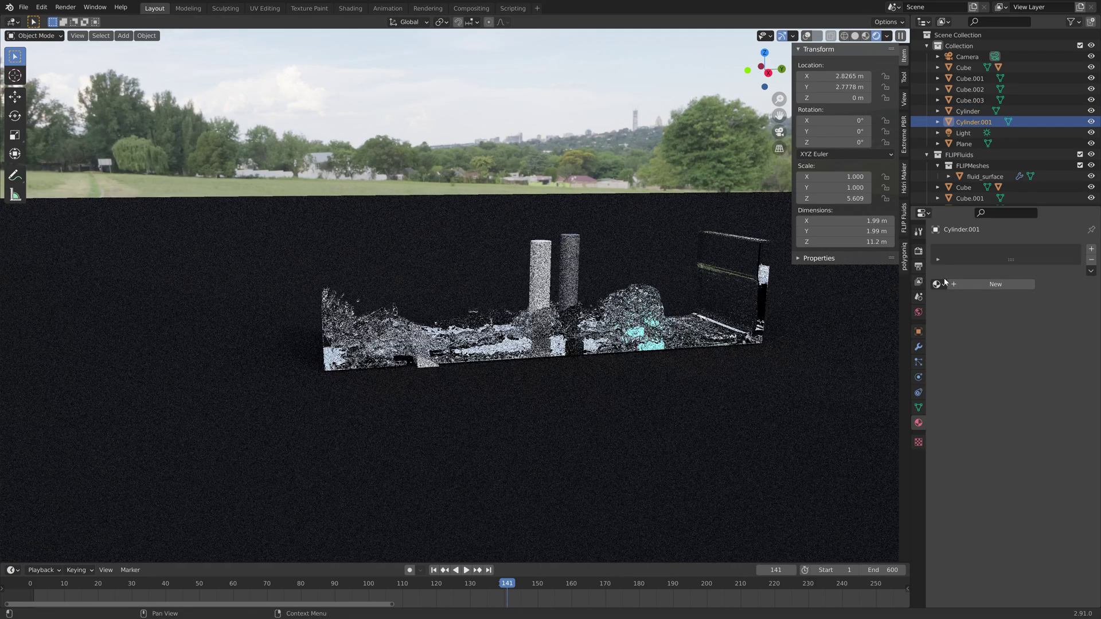
pyautogui.click(937, 284)
pyautogui.click(953, 339)
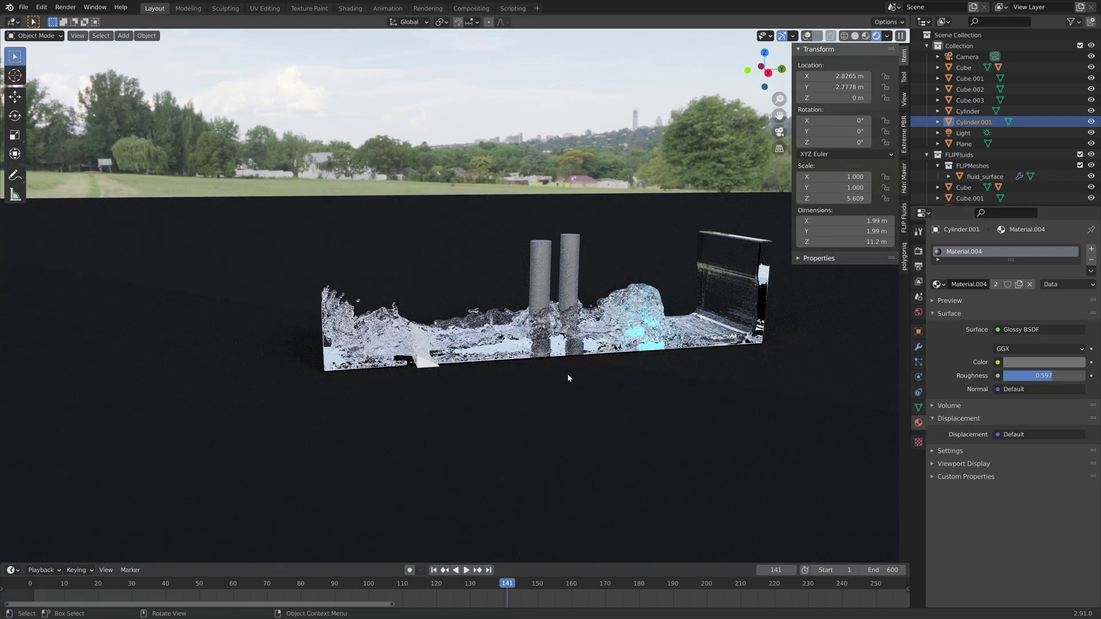
# Give the wedge Cube.003 a new Emission material with strength 12.6 and view it at frame 72.
pyautogui.click(427, 364)
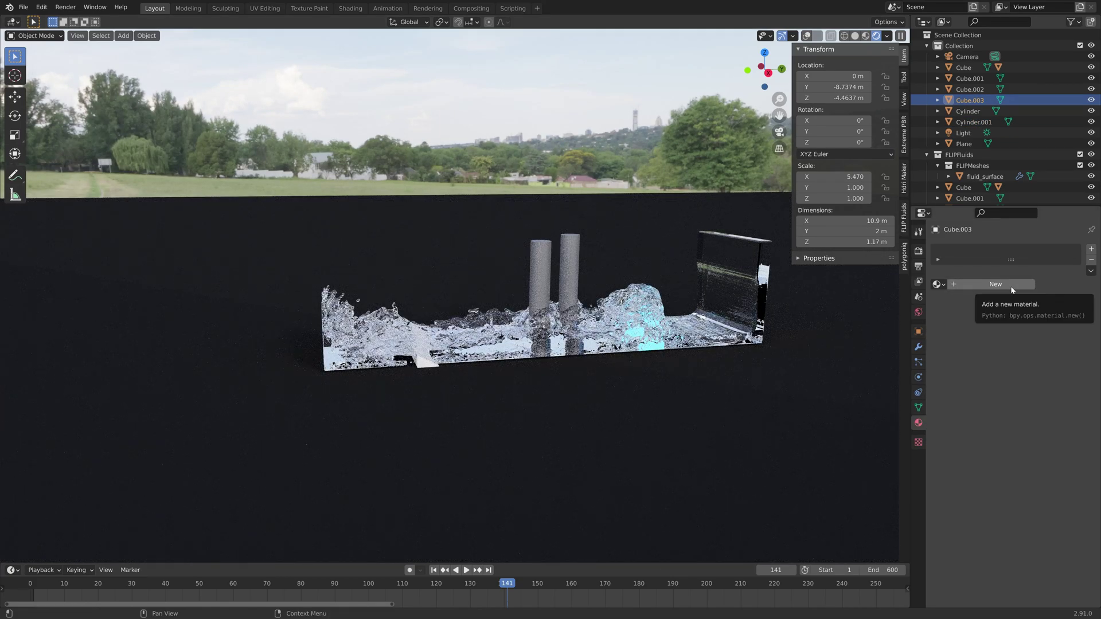
pyautogui.click(1012, 290)
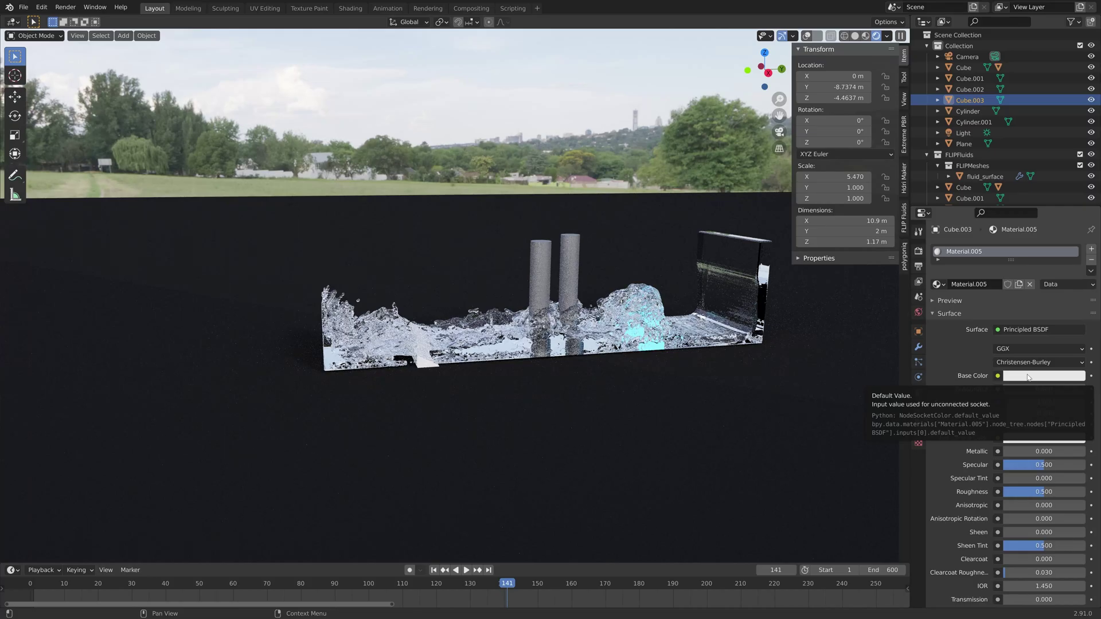
pyautogui.click(1021, 330)
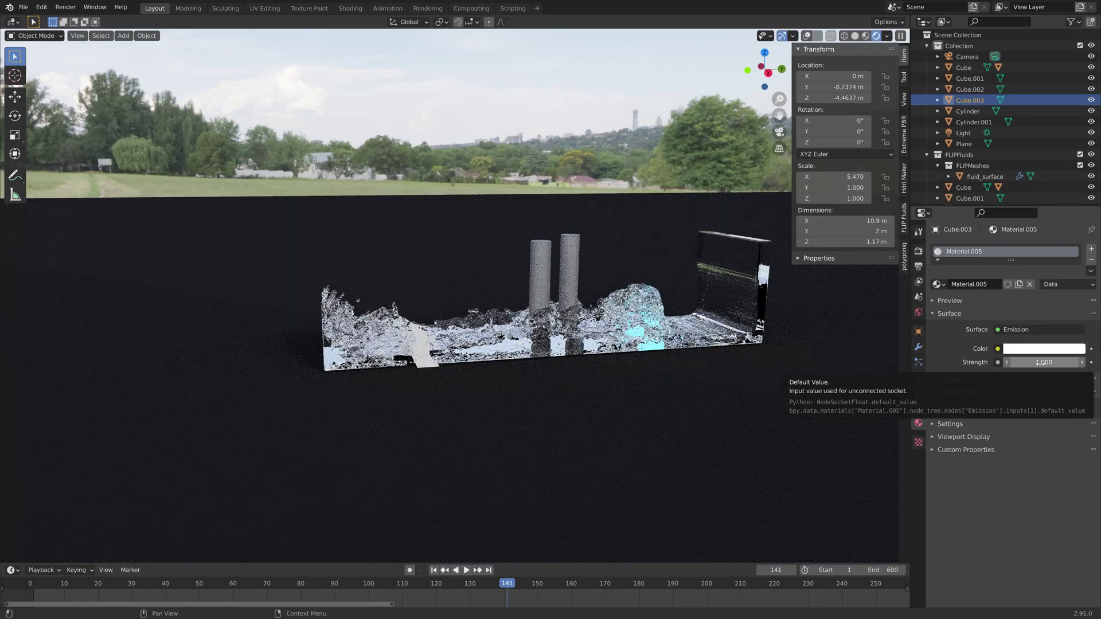
pyautogui.moveTo(1039, 362); pyautogui.dragTo(1075, 362)
pyautogui.click(273, 585)
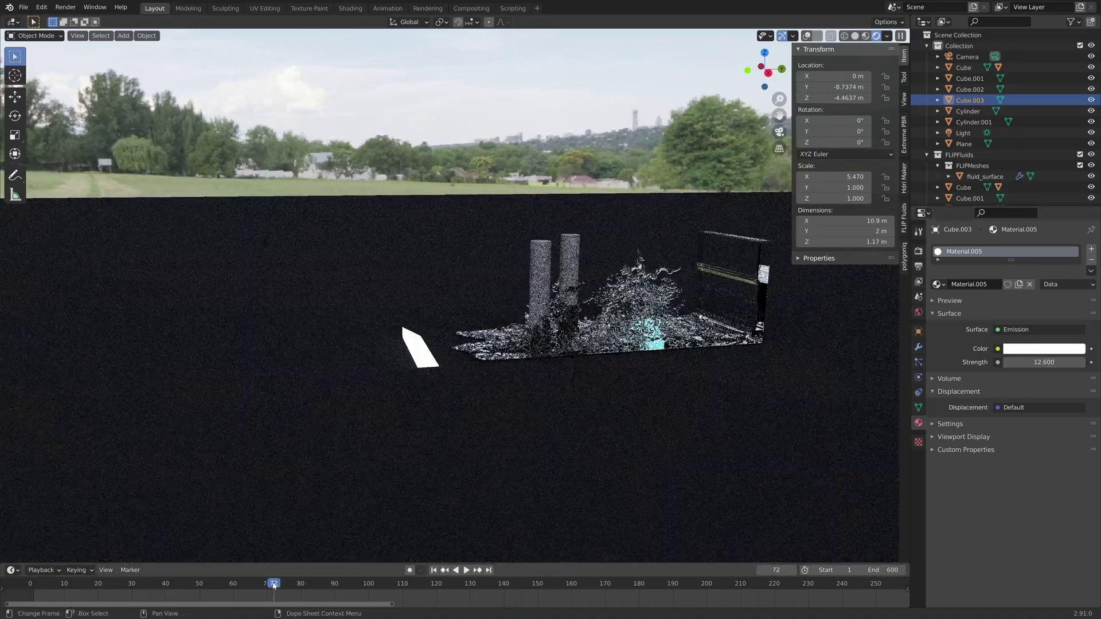
# Change Cube.003's material to a Glossy BSDF with a pale orange color and roughness 0.309.
pyautogui.click(1044, 349)
pyautogui.moveTo(1047, 200); pyautogui.dragTo(1015, 270)
pyautogui.click(1015, 332)
pyautogui.click(954, 370)
pyautogui.click(1043, 363)
pyautogui.moveTo(1043, 376); pyautogui.dragTo(1028, 376)
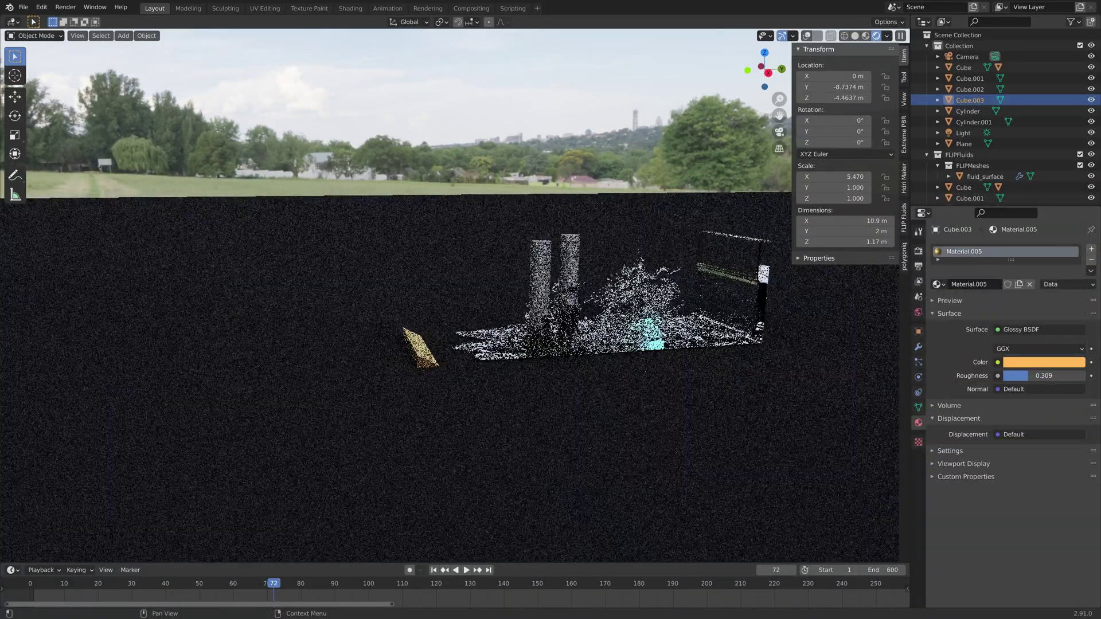
pyautogui.click(1044, 362)
pyautogui.click(1020, 256)
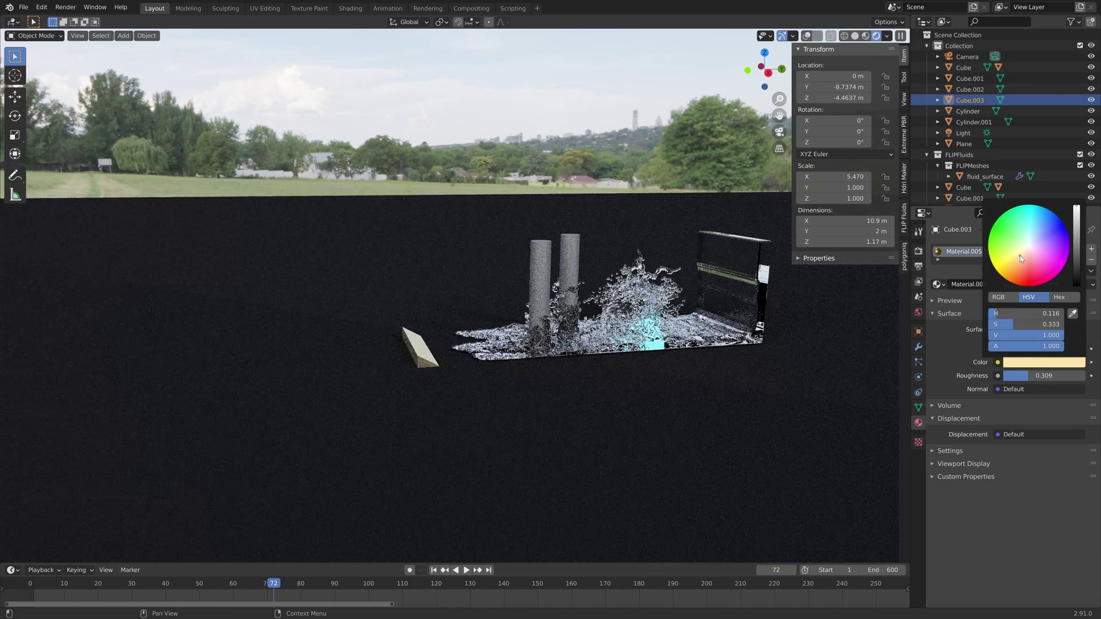
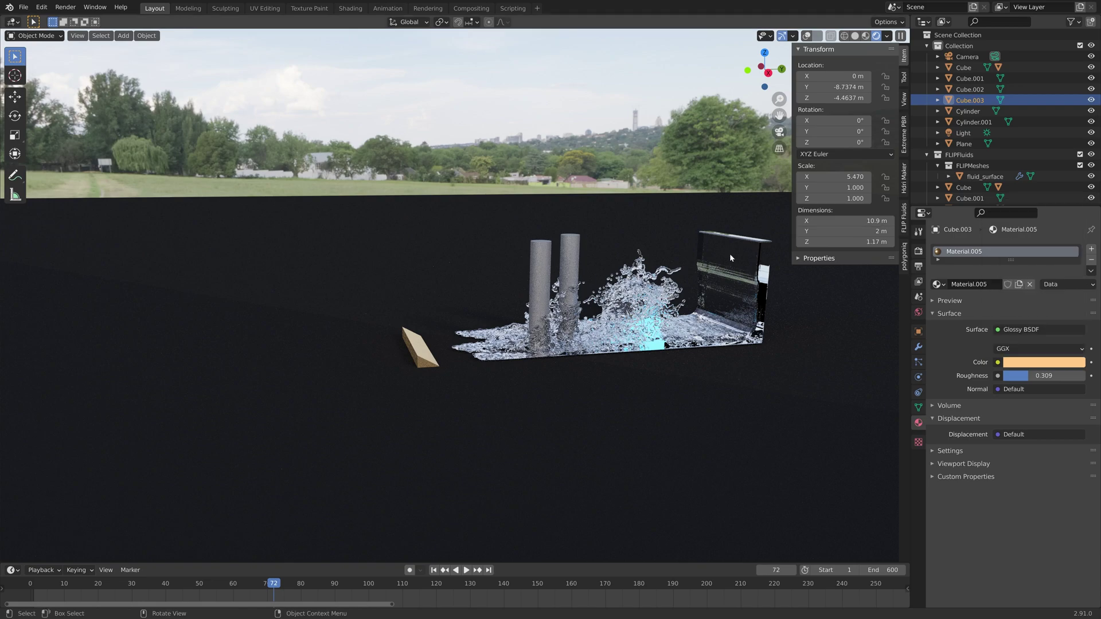
# Switch the viewport to solid shading and save the scene as tut6.blend.
pyautogui.click(855, 36)
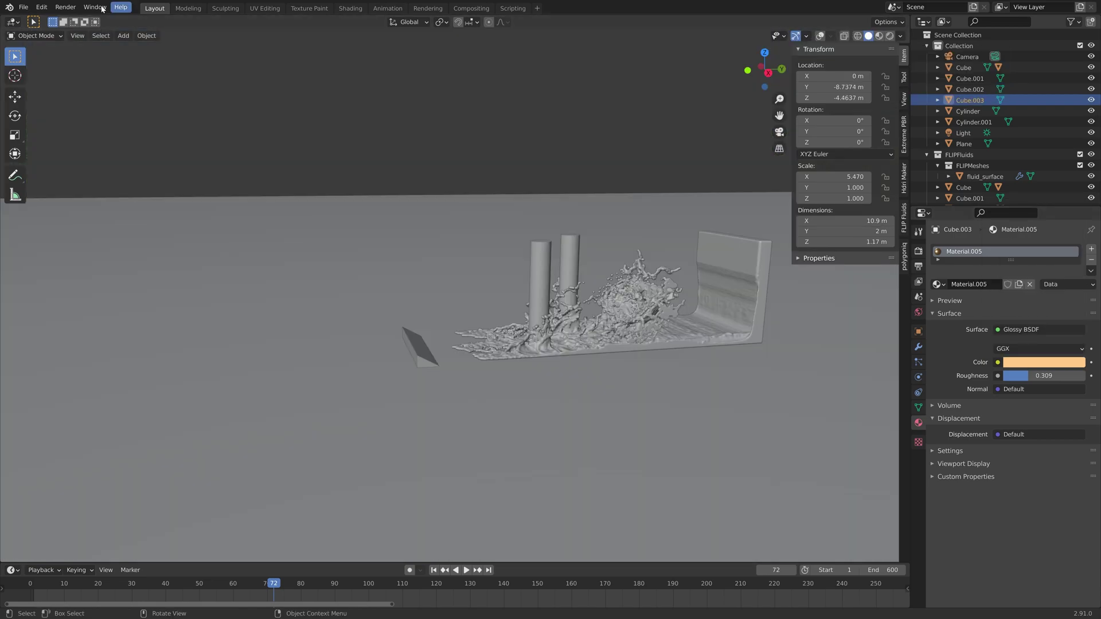
pyautogui.click(24, 7)
pyautogui.click(39, 90)
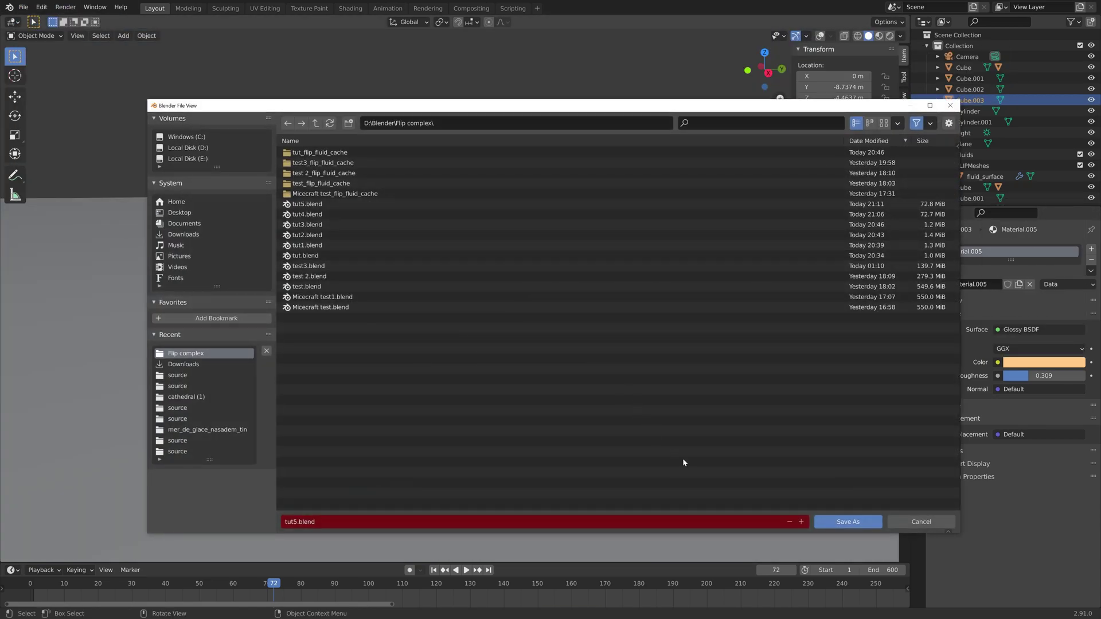
pyautogui.click(802, 521)
pyautogui.click(831, 521)
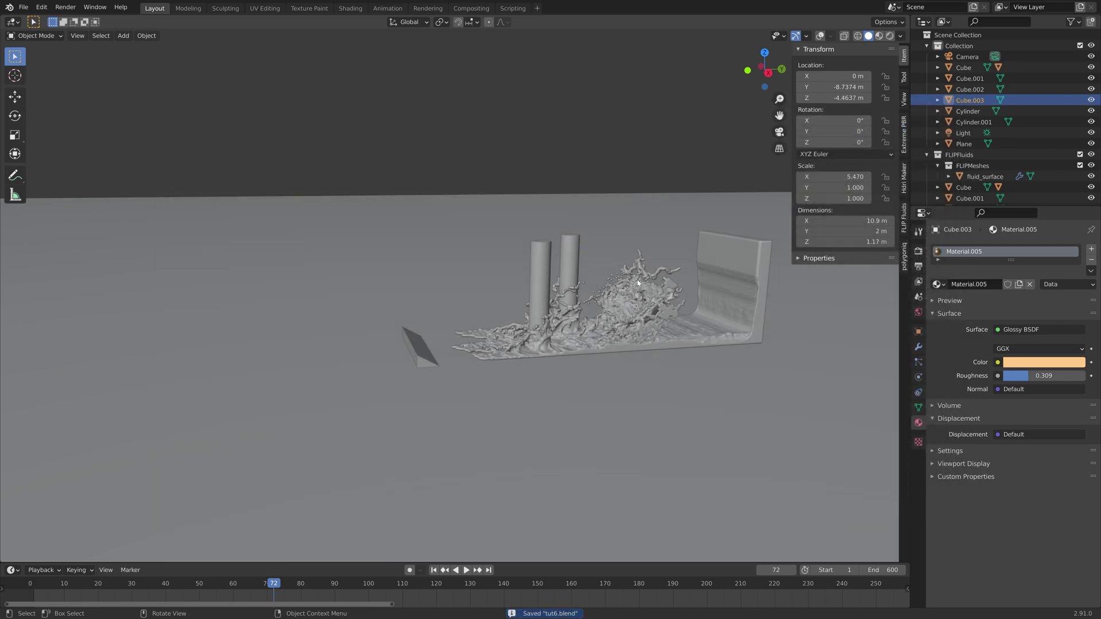
# Show the viewport overlays and align the camera to a slightly raised view of the fluid and obstacles.
pyautogui.moveTo(680, 243)
pyautogui.mouseDown(button='middle')
pyautogui.moveTo(708, 248)
pyautogui.moveTo(686, 258)
pyautogui.mouseUp(button='middle')
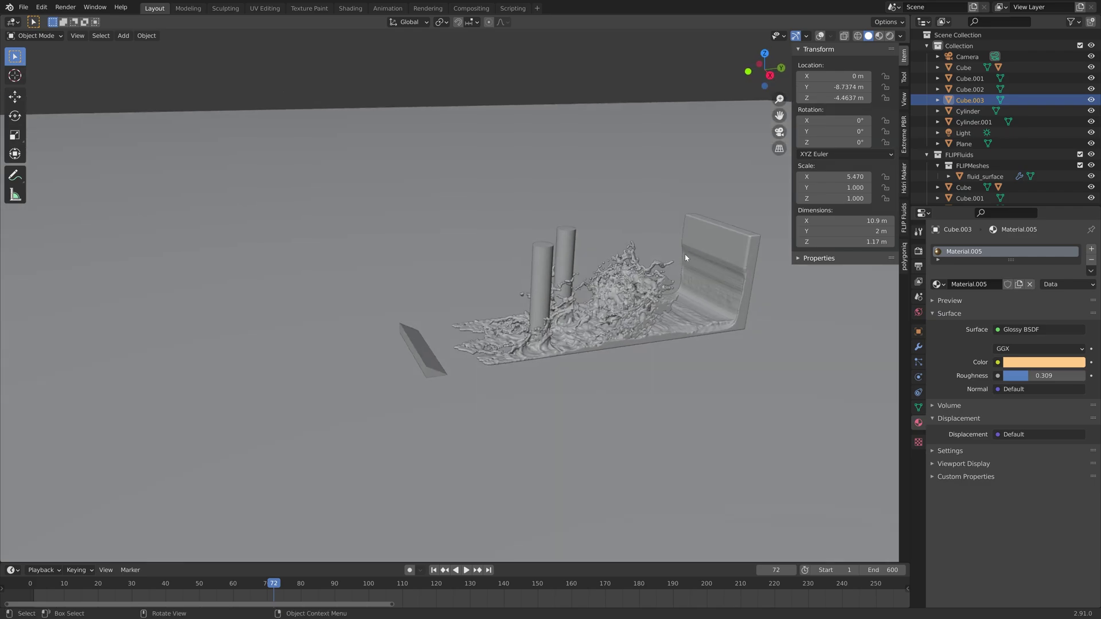
pyautogui.click(820, 36)
pyautogui.press('ctrl+alt+KP_0')
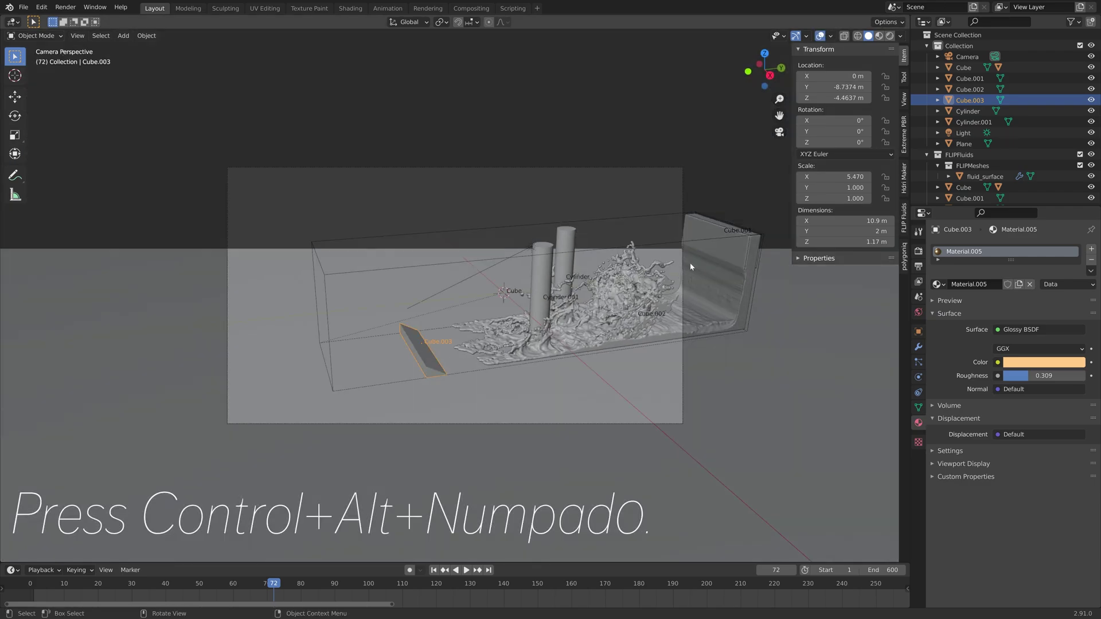
# Select the camera and set its clip end to 10000 m, then check the result through the camera view.
pyautogui.click(678, 165)
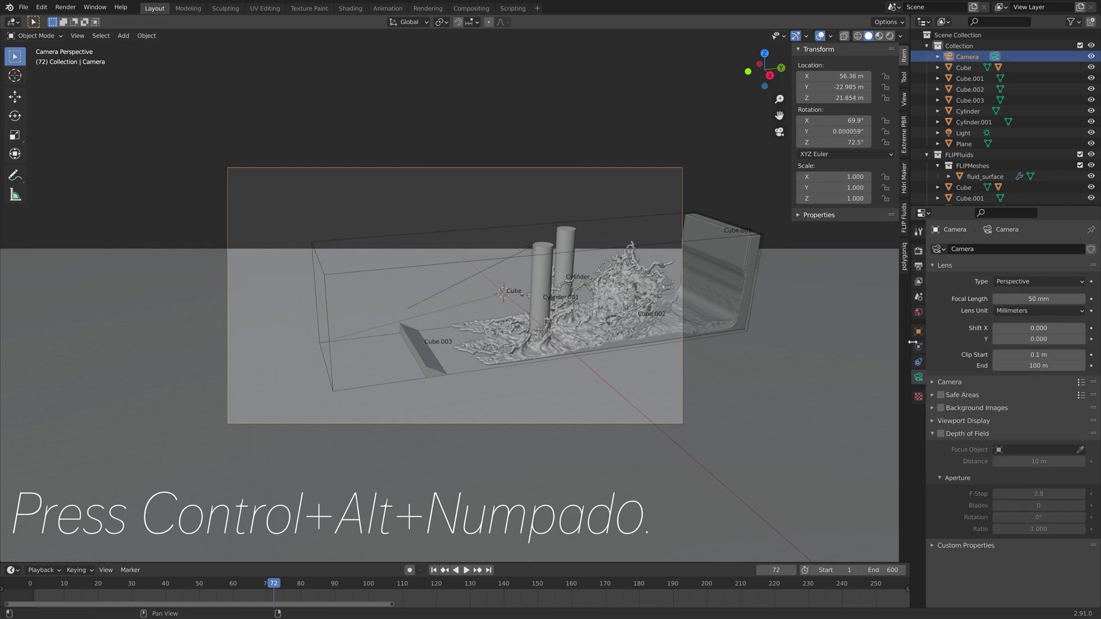
pyautogui.click(1039, 365)
pyautogui.write('10000')
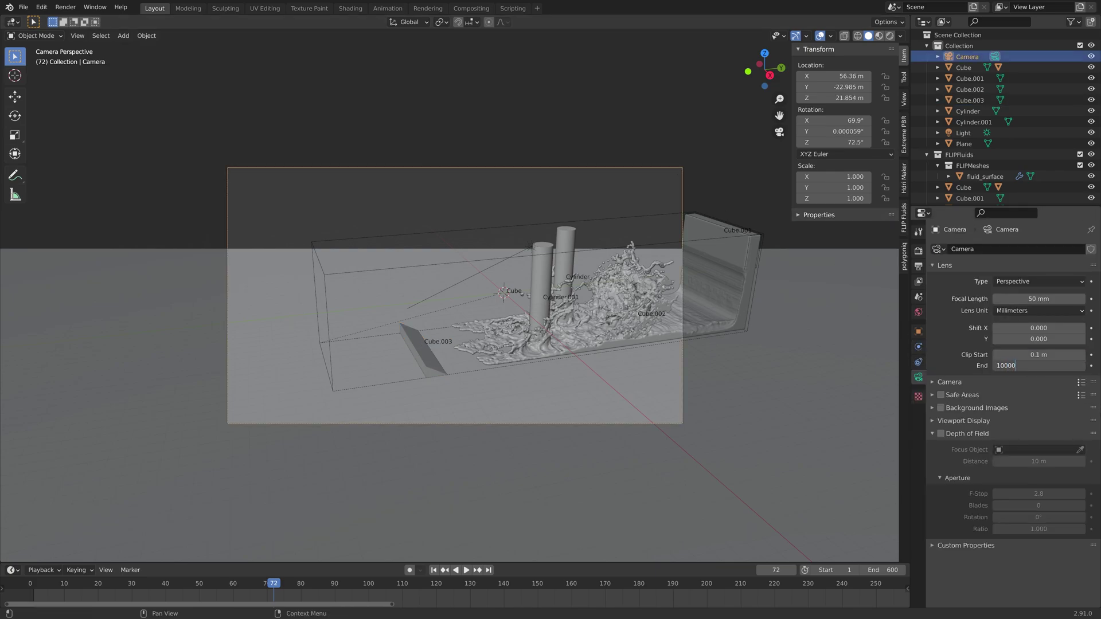
pyautogui.press('Return')
pyautogui.press('KP_0')
pyautogui.press('KP_0')
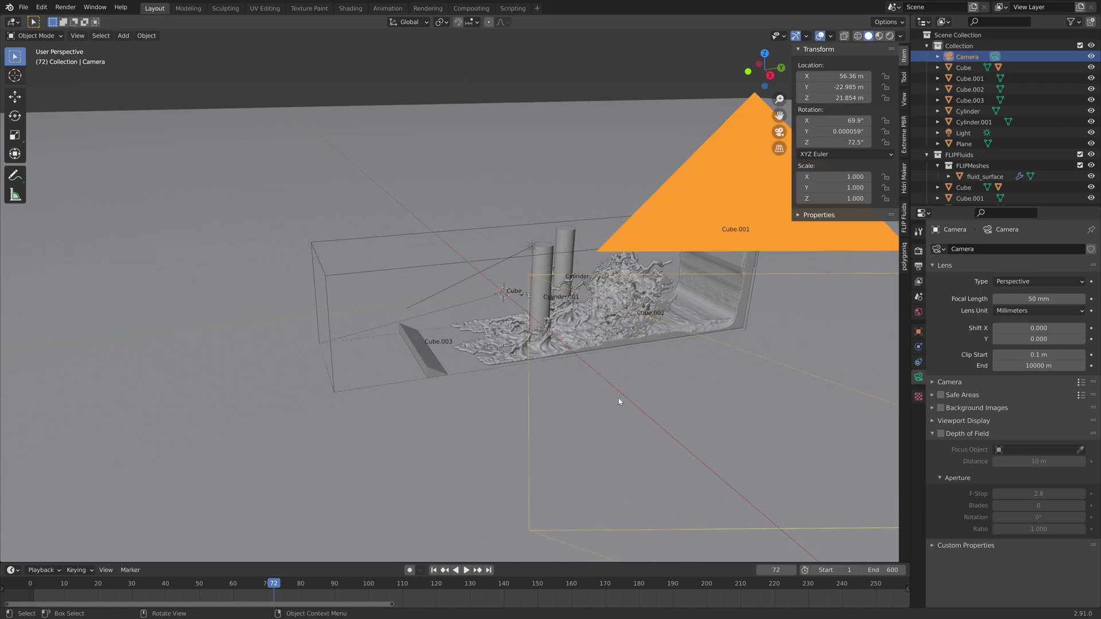
# Lock the camera to the view and reframe it so the fluid, both cylinders and the wedge sit inside the frame.
pyautogui.click(904, 99)
pyautogui.click(839, 181)
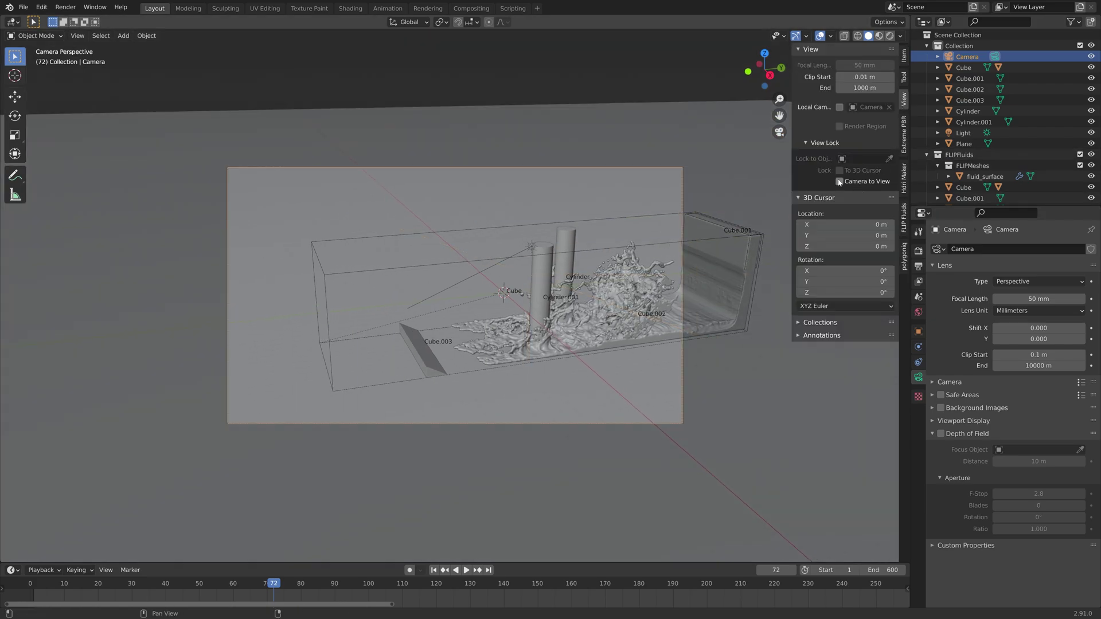
pyautogui.keyDown('shift'); pyautogui.moveTo(678, 270); pyautogui.dragTo(622, 256, button='middle'); pyautogui.keyUp('shift')
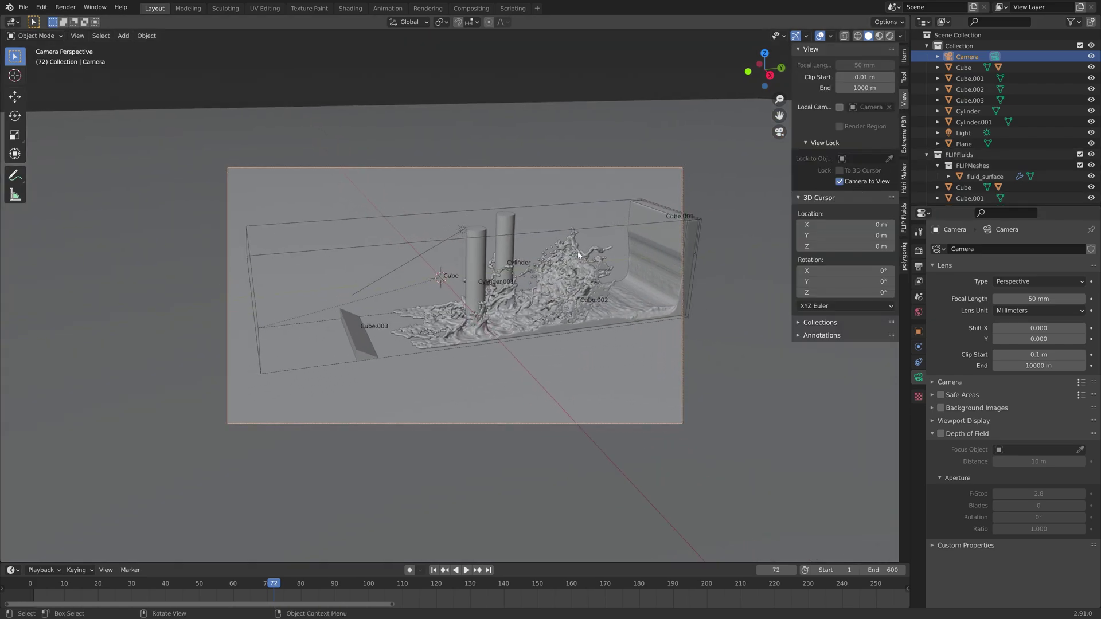
pyautogui.press('g')
pyautogui.press('z')
pyautogui.press('z')
pyautogui.click(585, 372)
pyautogui.moveTo(590, 370)
pyautogui.mouseDown(button='middle')
pyautogui.moveTo(619, 369)
pyautogui.moveTo(602, 373)
pyautogui.moveTo(592, 362)
pyautogui.moveTo(594, 376)
pyautogui.moveTo(592, 364)
pyautogui.mouseUp(button='middle')
# Switch the viewport to rendered shading without overlays and fit the camera frame to the viewport.
pyautogui.press('z')
pyautogui.click(571, 289)
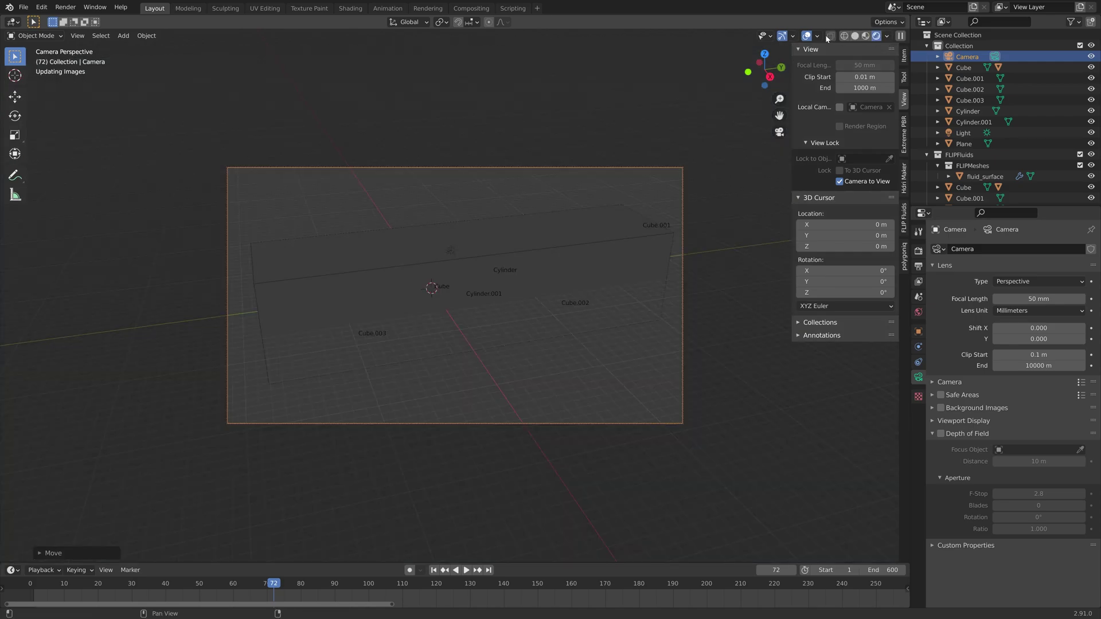
pyautogui.press('Home')
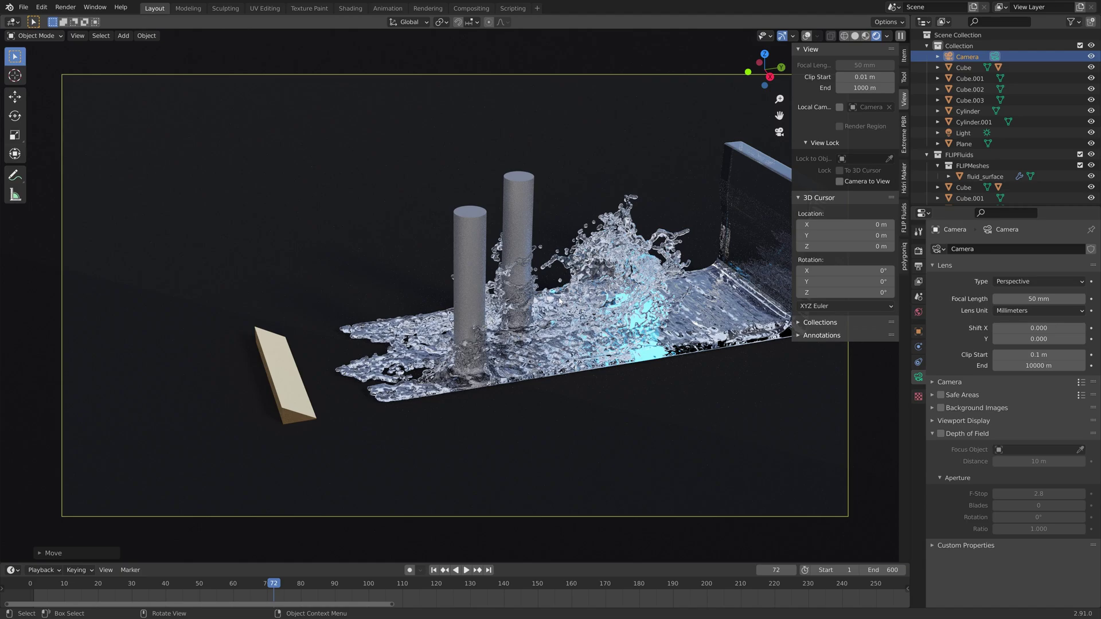
# Change the Glossy BSDF color of the wedge Cube.003 to light blue.
pyautogui.click(274, 378)
pyautogui.click(918, 423)
pyautogui.click(1043, 361)
pyautogui.moveTo(1029, 281); pyautogui.dragTo(1041, 229)
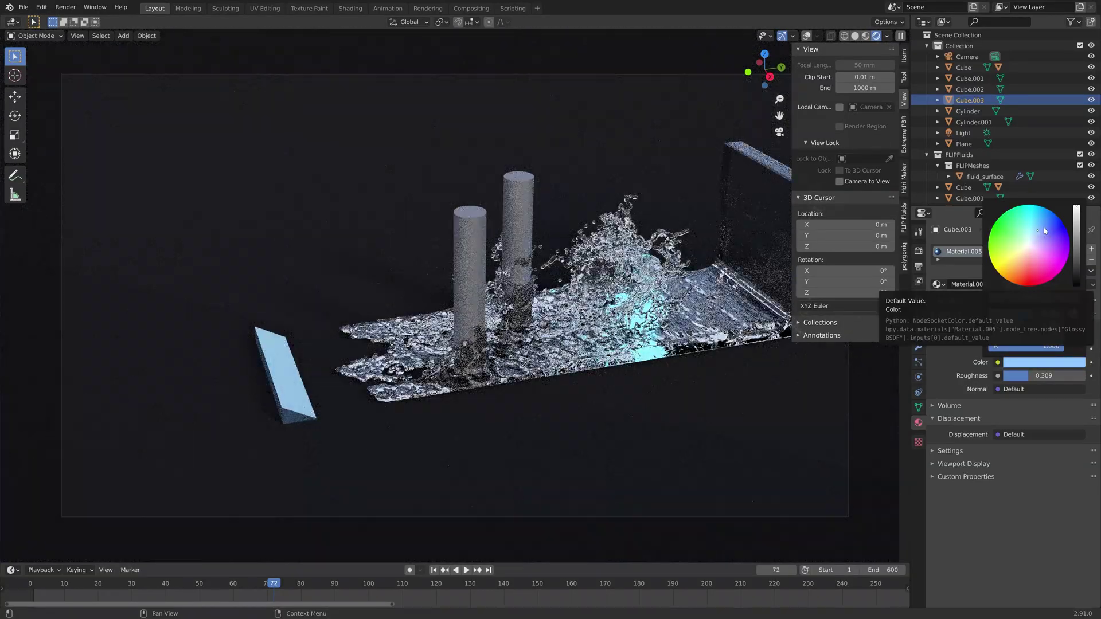
# Try orange, beige and light blue on the cylinders' Glossy BSDF material and settle on a pale grayish green.
pyautogui.click(470, 269)
pyautogui.click(1043, 362)
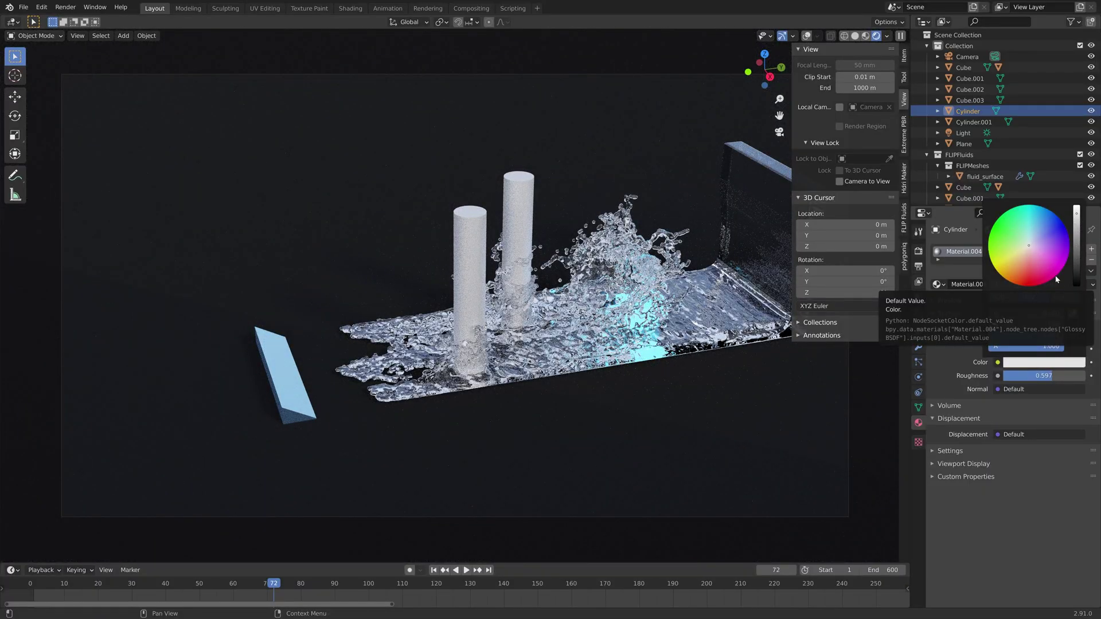
pyautogui.click(1043, 363)
pyautogui.click(1018, 273)
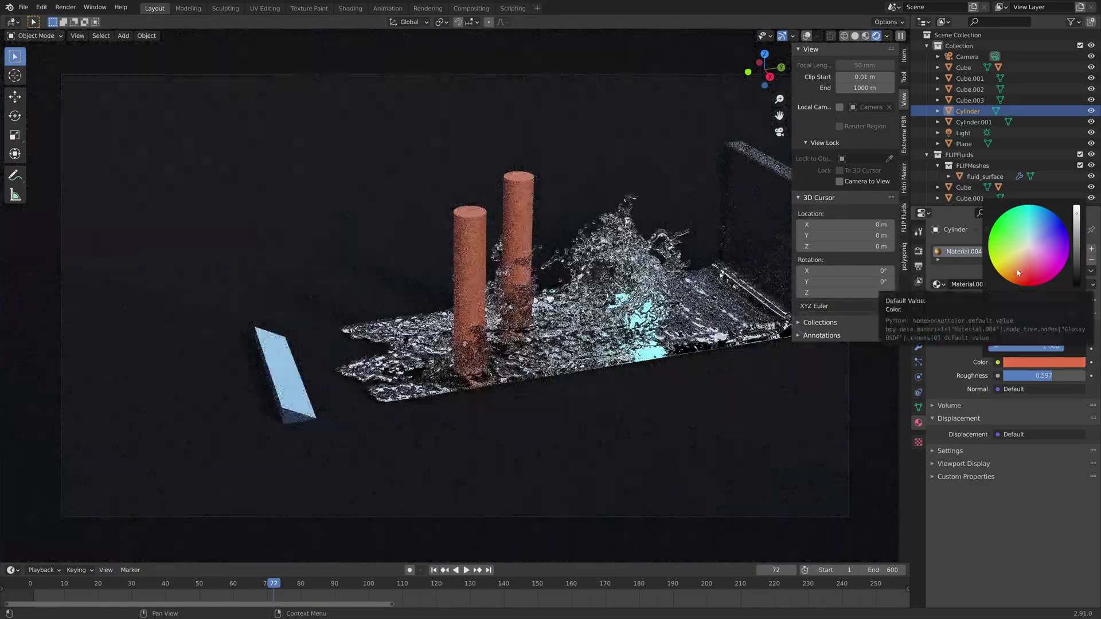
pyautogui.moveTo(1030, 273)
pyautogui.mouseDown()
pyautogui.moveTo(1032, 240)
pyautogui.moveTo(1024, 252)
pyautogui.mouseUp()
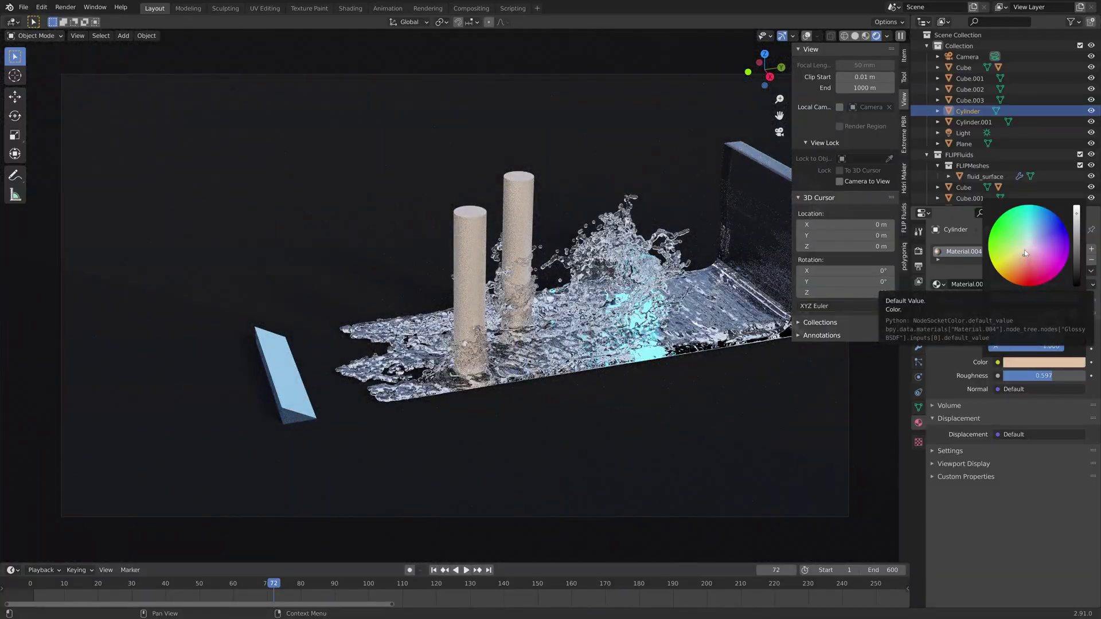
pyautogui.click(1035, 234)
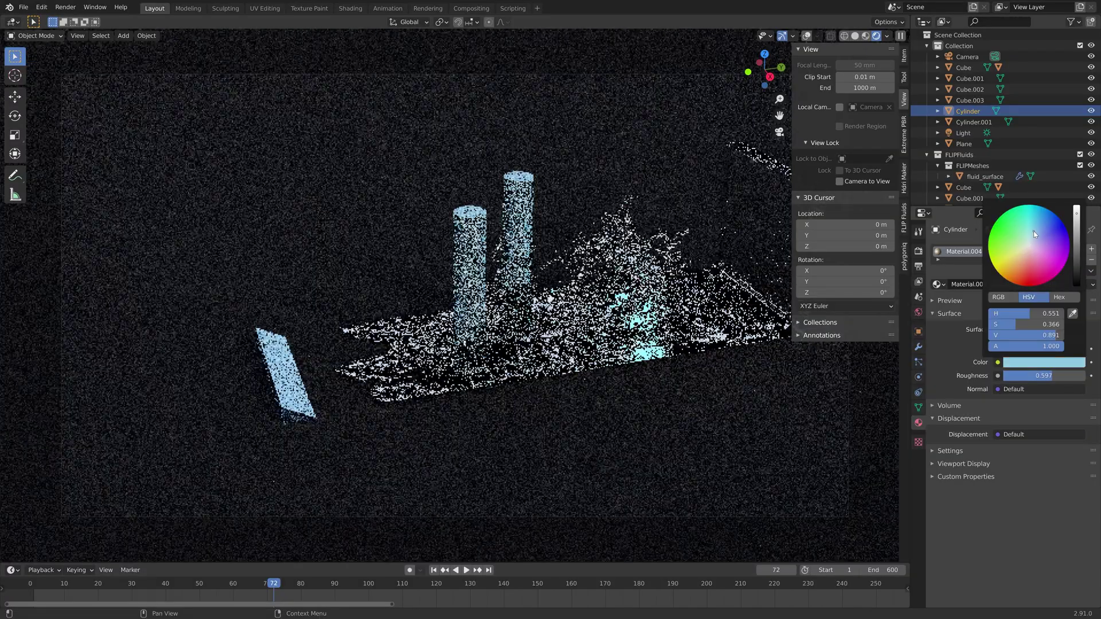
pyautogui.moveTo(1035, 234); pyautogui.dragTo(1081, 210)
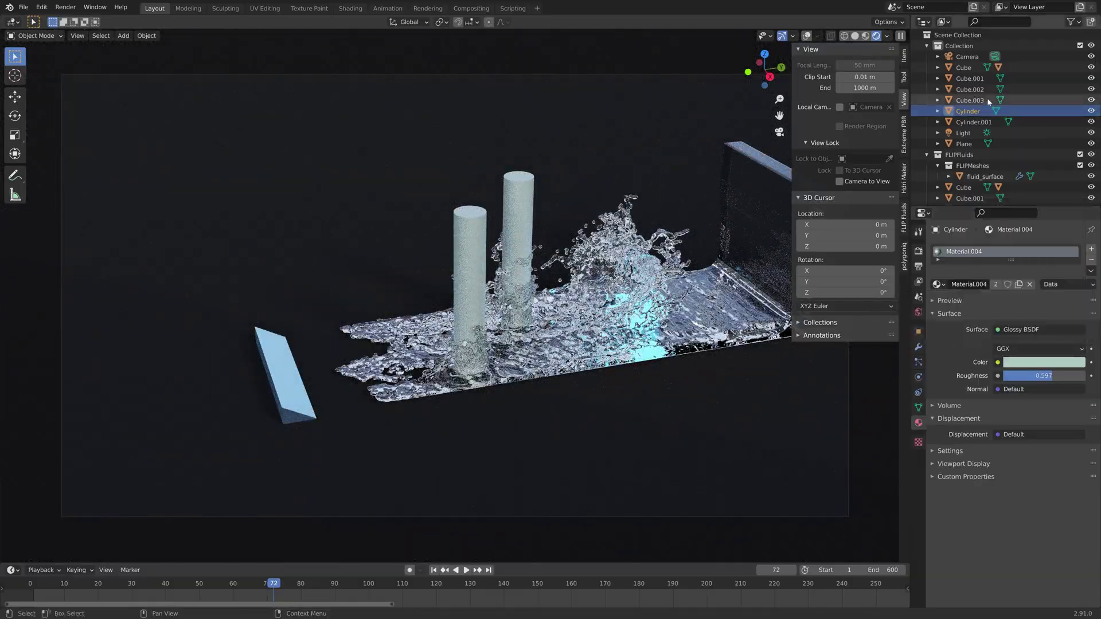
# Try a warm emission color on Cube.002's Material.003 and settle on a bright blue.
pyautogui.click(970, 89)
pyautogui.click(1043, 348)
pyautogui.click(1035, 203)
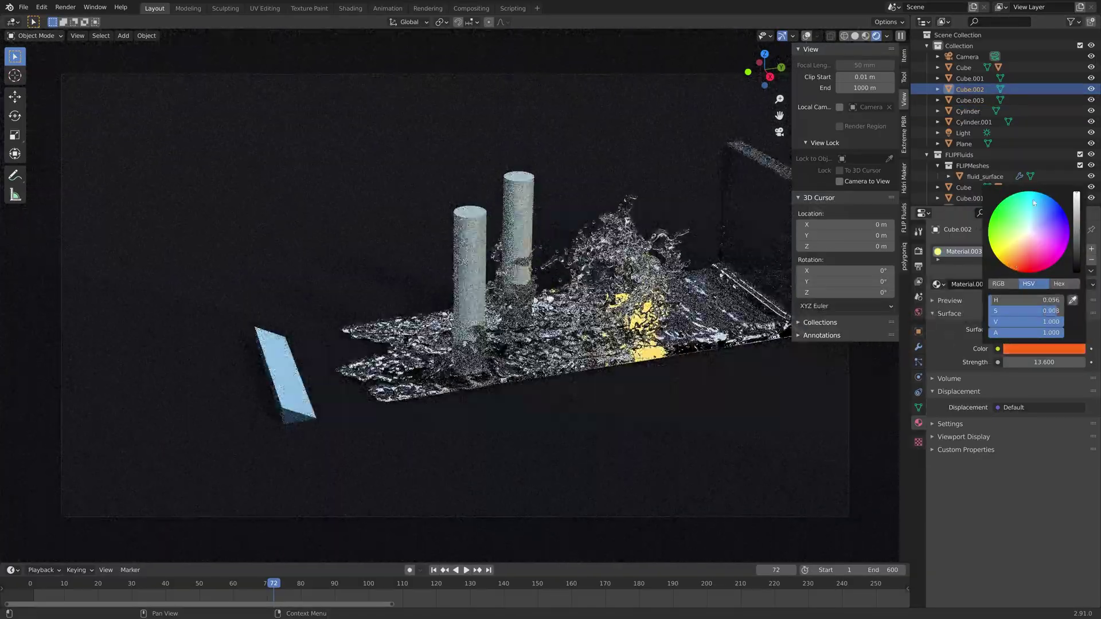
pyautogui.click(1023, 261)
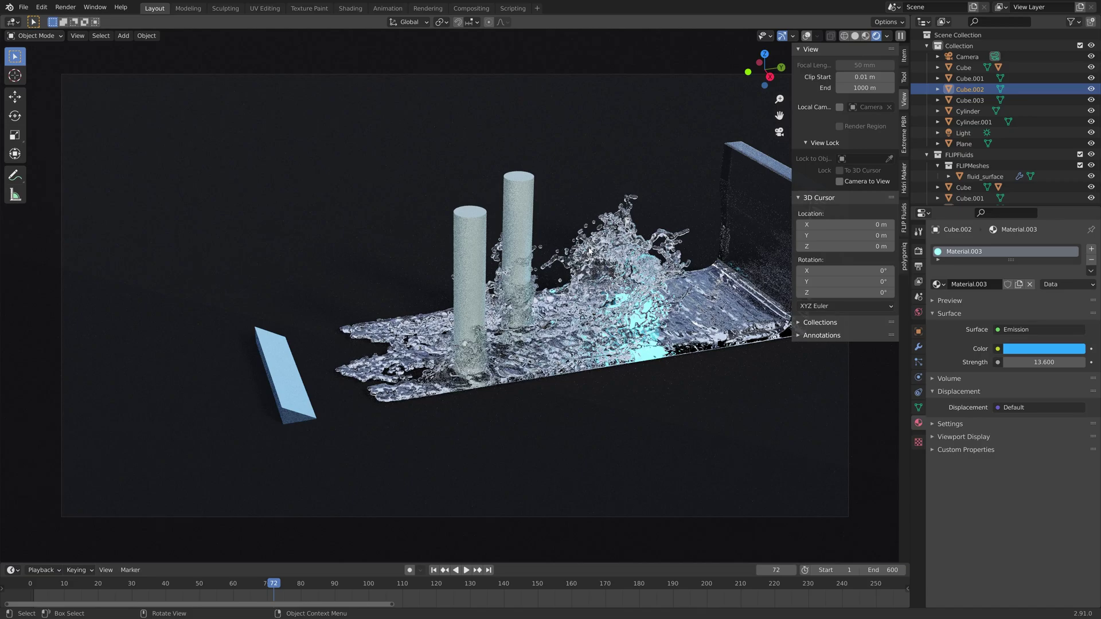
# Save the scene as a new file named tut7.blend and return the viewport to solid shading.
pyautogui.hotkey('ctrl', 'shift', 's')
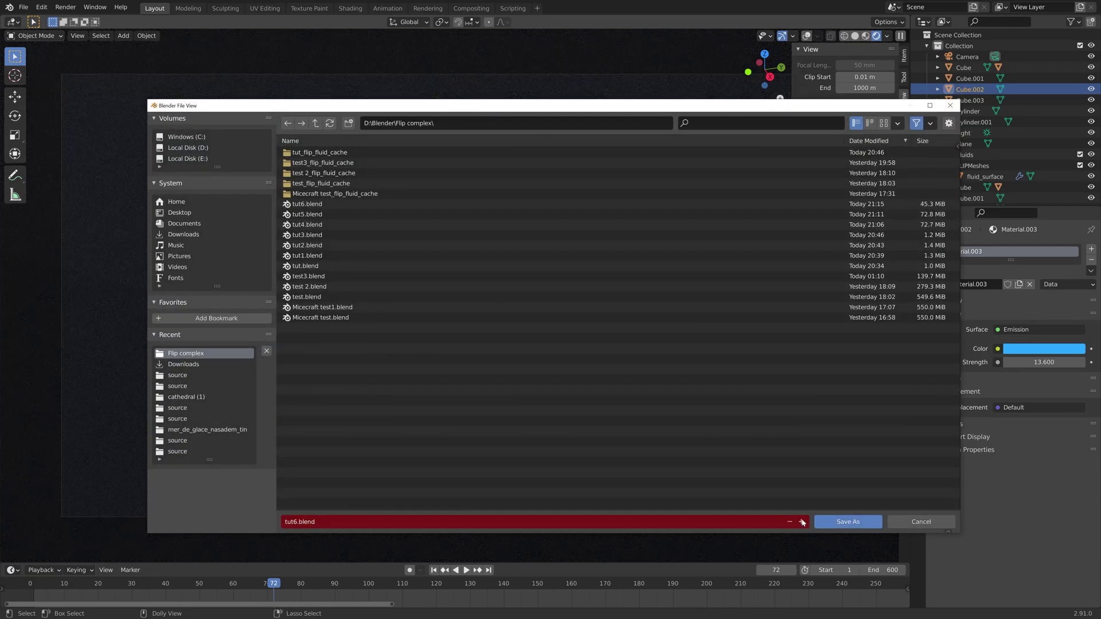
pyautogui.click(848, 521)
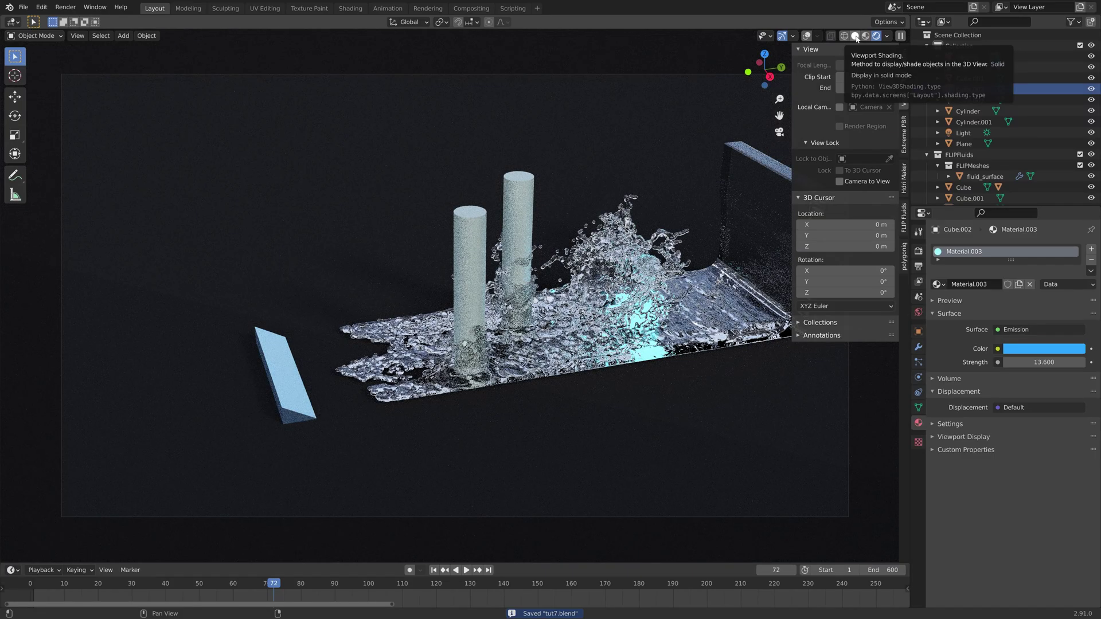
pyautogui.click(855, 36)
# Set the render output resolution scale to 200%.
pyautogui.click(918, 266)
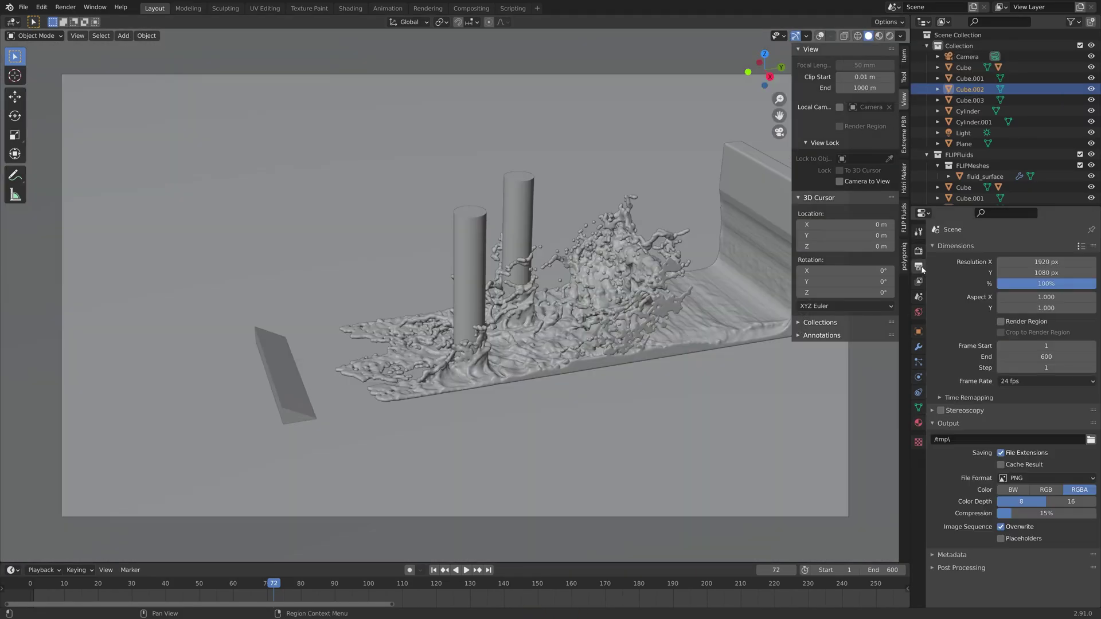
pyautogui.click(1013, 289)
pyautogui.write('200')
pyautogui.press('Return')
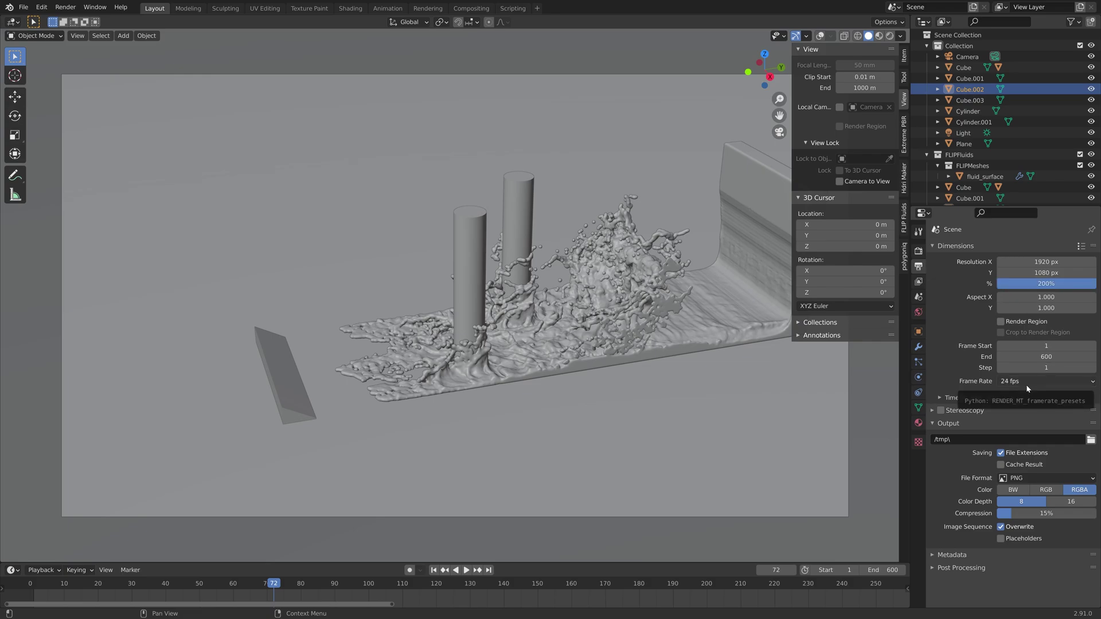
# Browse for the render output location and create a folder named Fluid obst inside E:\Large renders.
pyautogui.click(1090, 440)
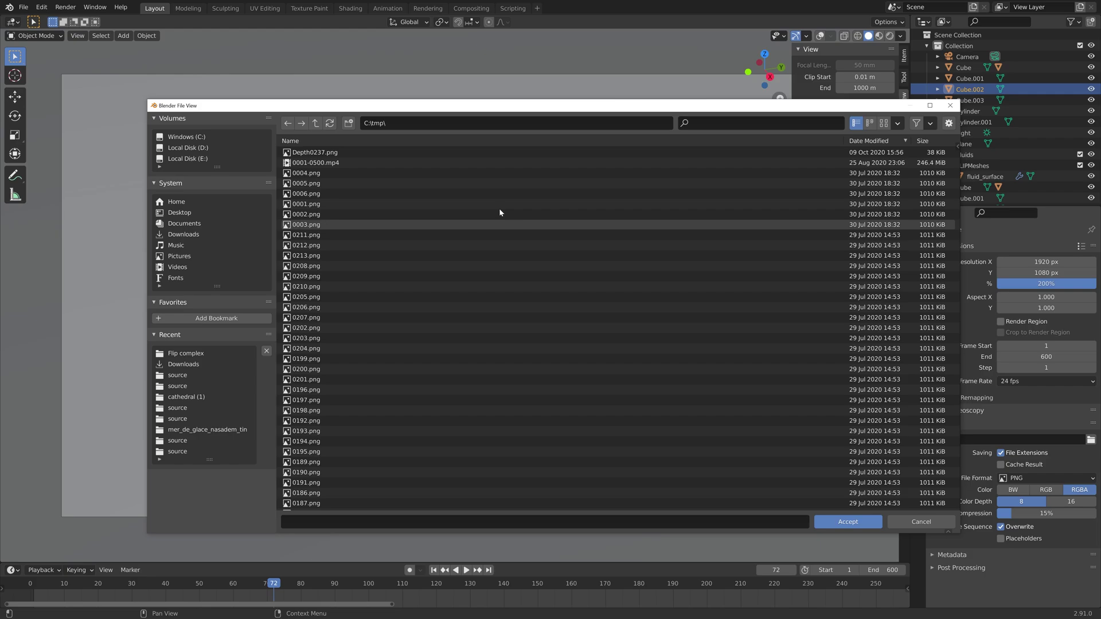
pyautogui.click(194, 160)
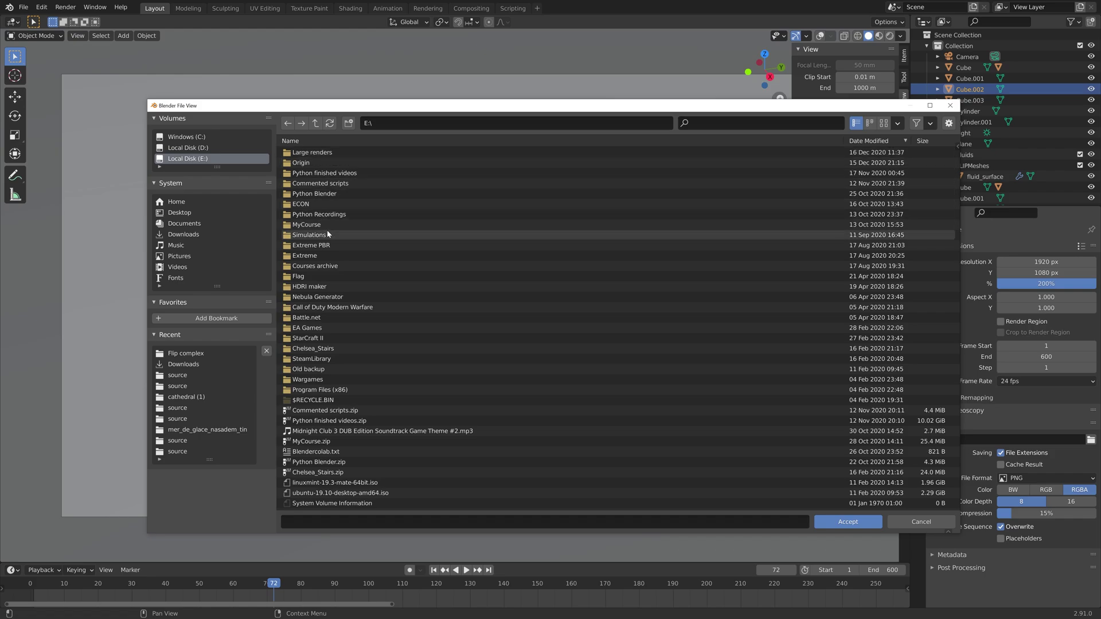
pyautogui.doubleClick(327, 153)
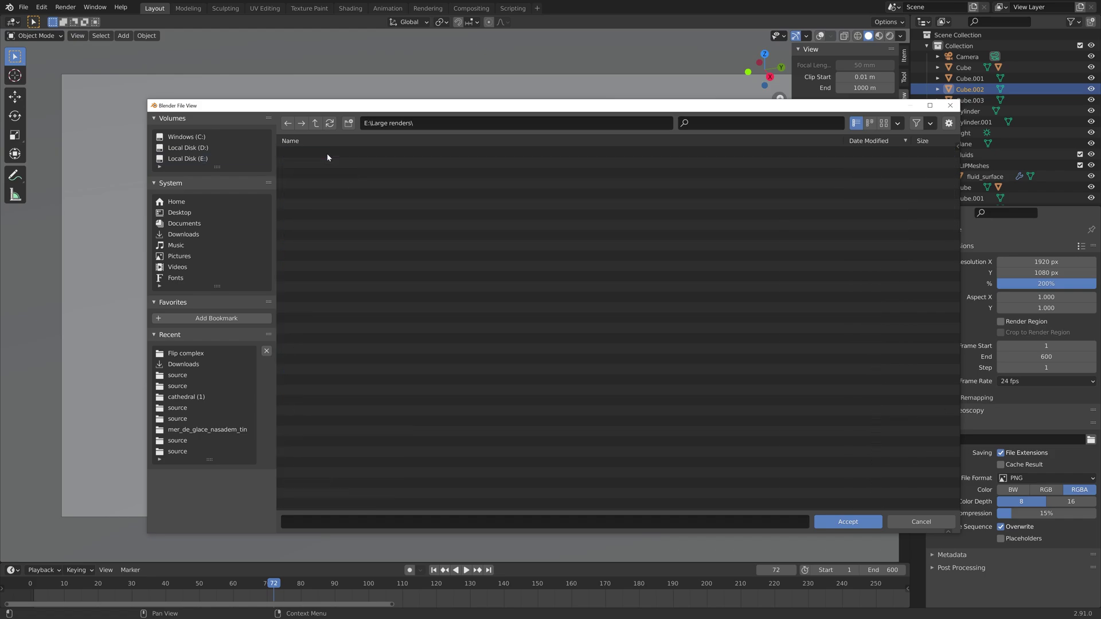
pyautogui.click(348, 123)
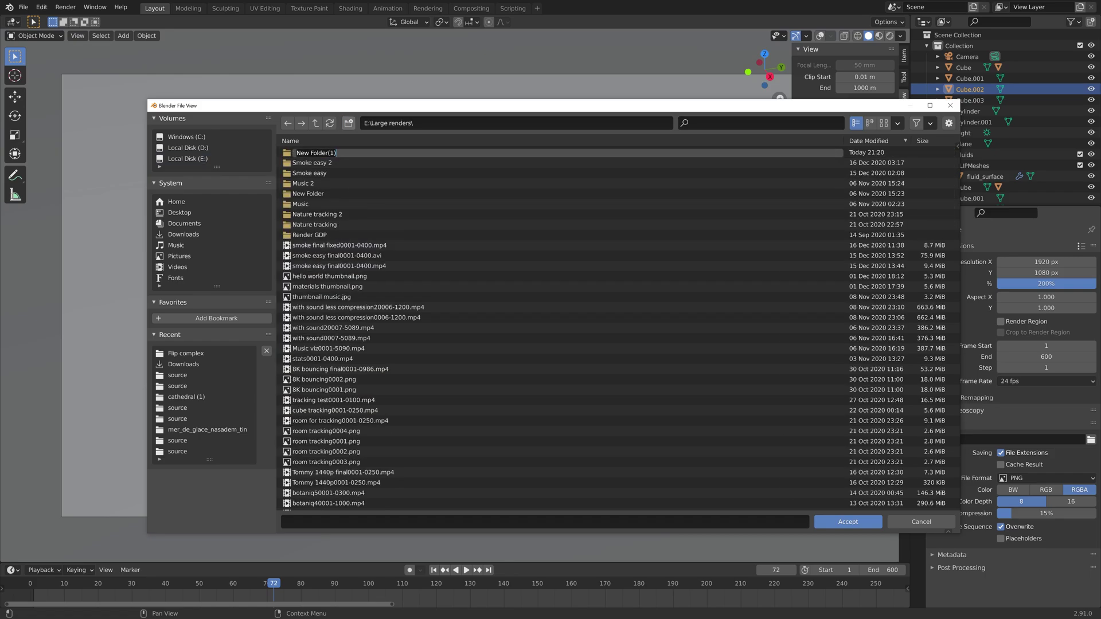
pyautogui.write('Fluid obst')
pyautogui.press('Return')
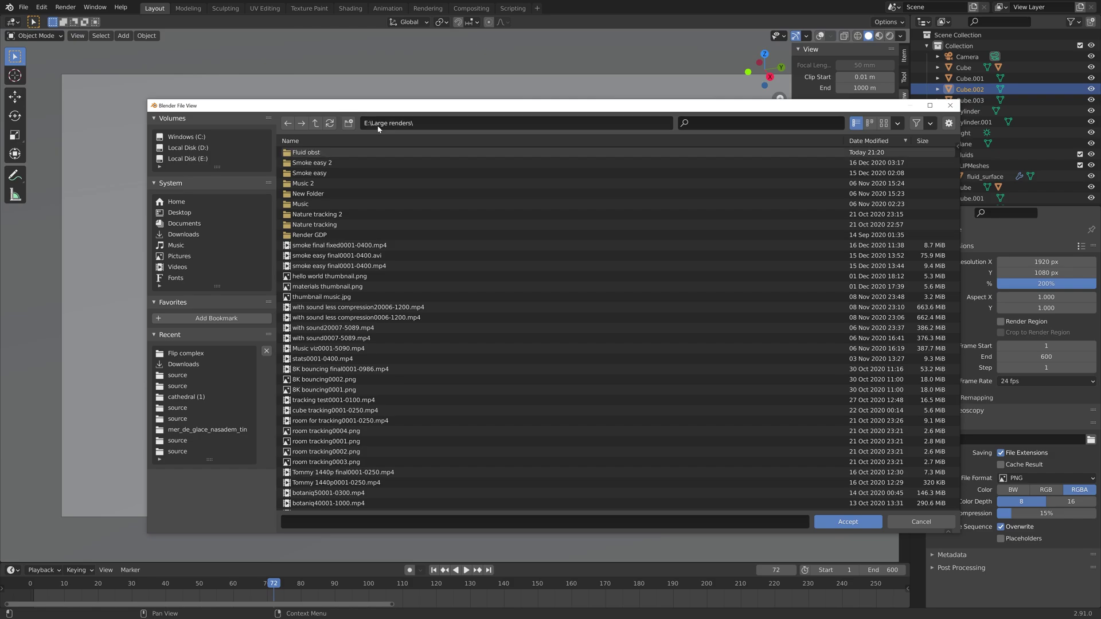
# Set the render output to the file name tut inside the Fluid obst folder.
pyautogui.doubleClick(330, 151)
pyautogui.click(349, 523)
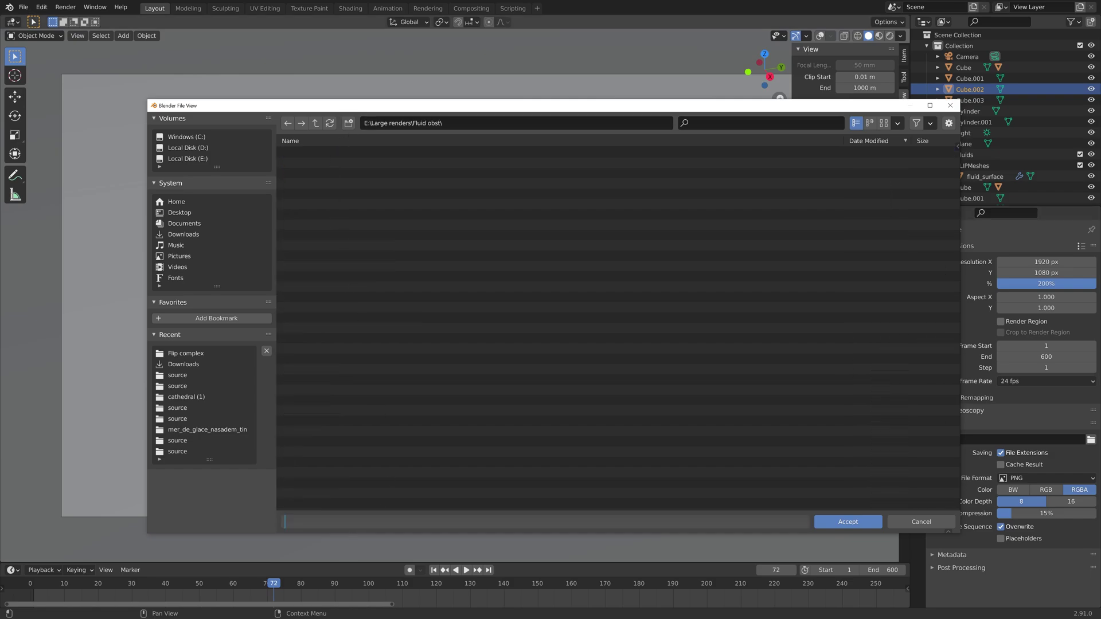
pyautogui.write('tut')
pyautogui.press('Return')
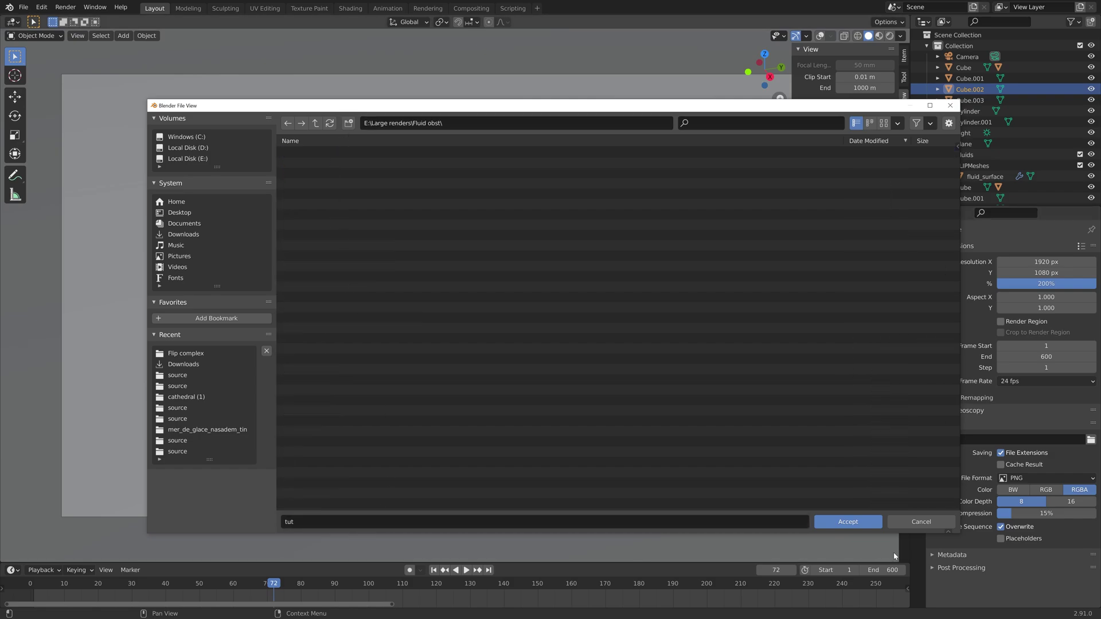
pyautogui.click(847, 522)
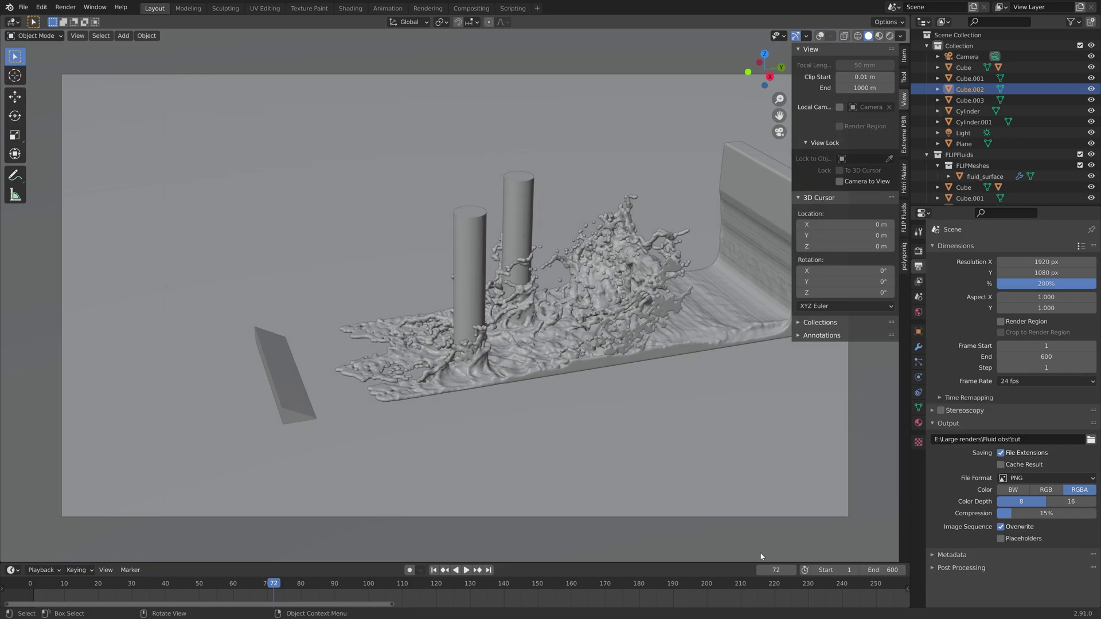
# Show the overlays and scale the fluid domain, back wall Cube.001, wedge Cube.003 and floor plane together by about 1.25 along X.
pyautogui.click(820, 35)
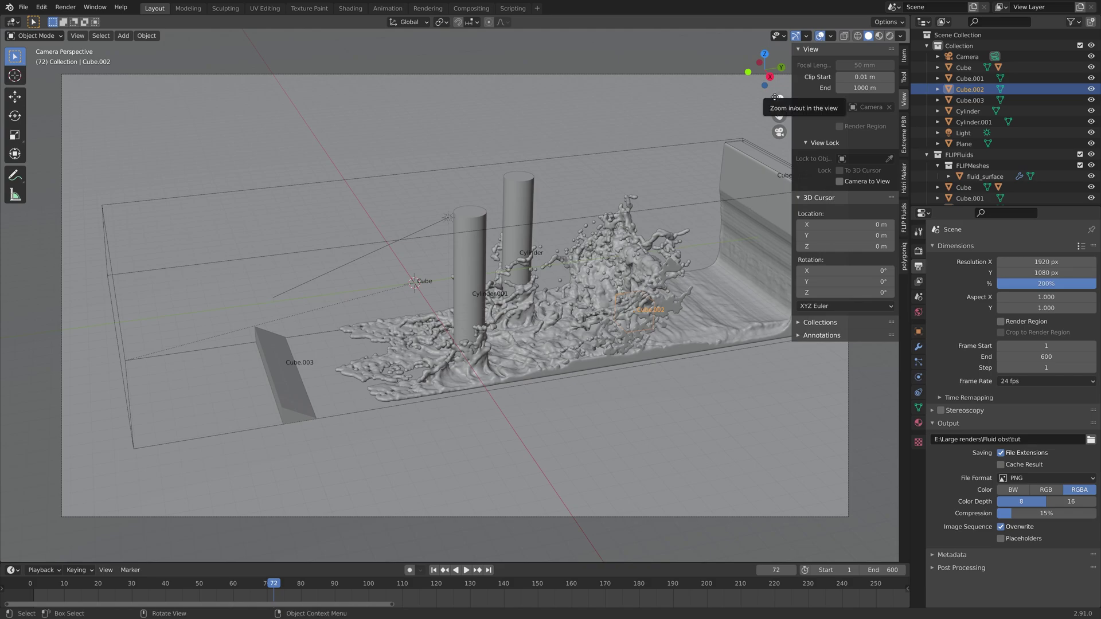
pyautogui.click(745, 195)
pyautogui.moveTo(745, 195); pyautogui.dragTo(649, 243, button='middle')
pyautogui.scroll(5, 592, 266)
pyautogui.keyDown('shift'); pyautogui.click(592, 265); pyautogui.keyUp('shift')
pyautogui.keyDown('shift'); pyautogui.click(504, 149); pyautogui.keyUp('shift')
pyautogui.scroll(-5, 505, 149)
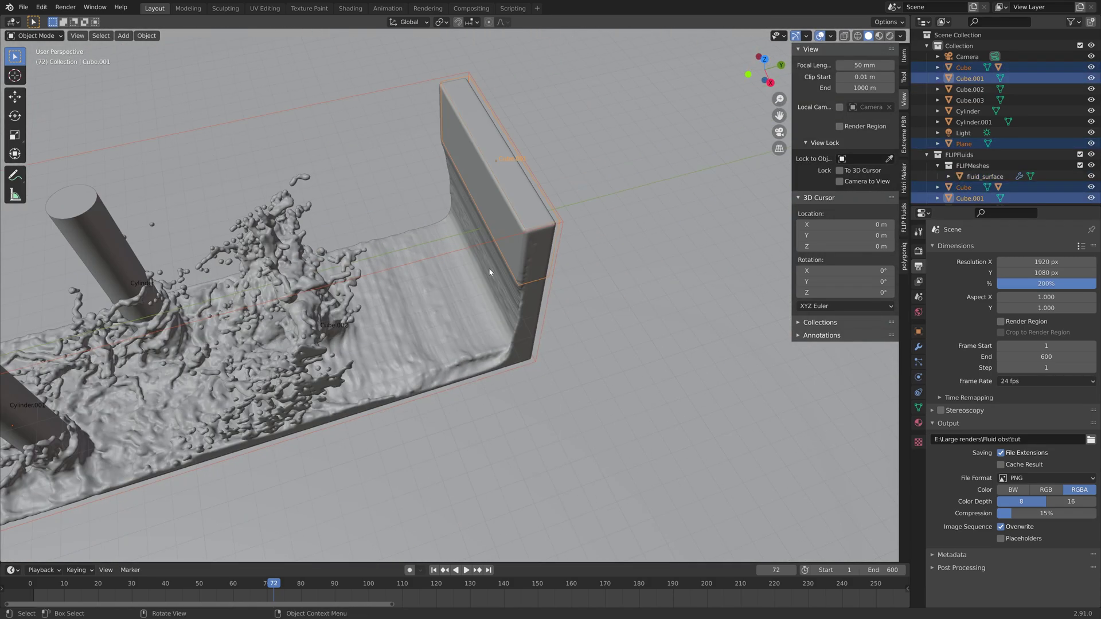
pyautogui.moveTo(504, 149); pyautogui.dragTo(400, 365, button='middle')
pyautogui.keyDown('shift'); pyautogui.click(341, 496); pyautogui.keyUp('shift')
pyautogui.moveTo(341, 496); pyautogui.dragTo(516, 433, button='middle')
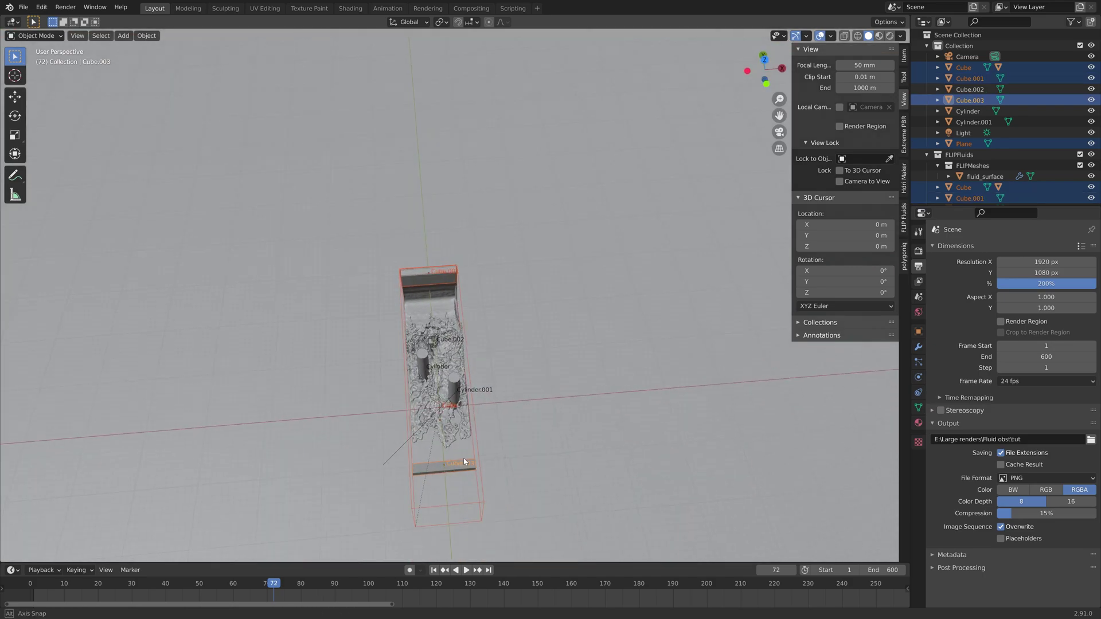
pyautogui.press('s')
pyautogui.press('x')
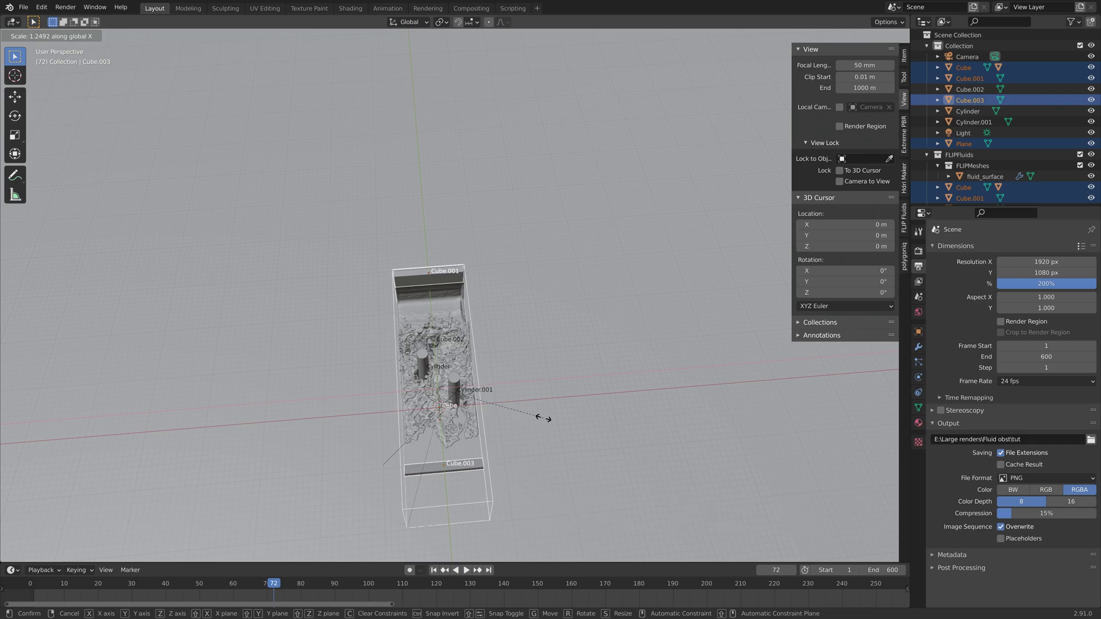
pyautogui.click(544, 418)
pyautogui.moveTo(472, 386); pyautogui.dragTo(513, 362, button='middle')
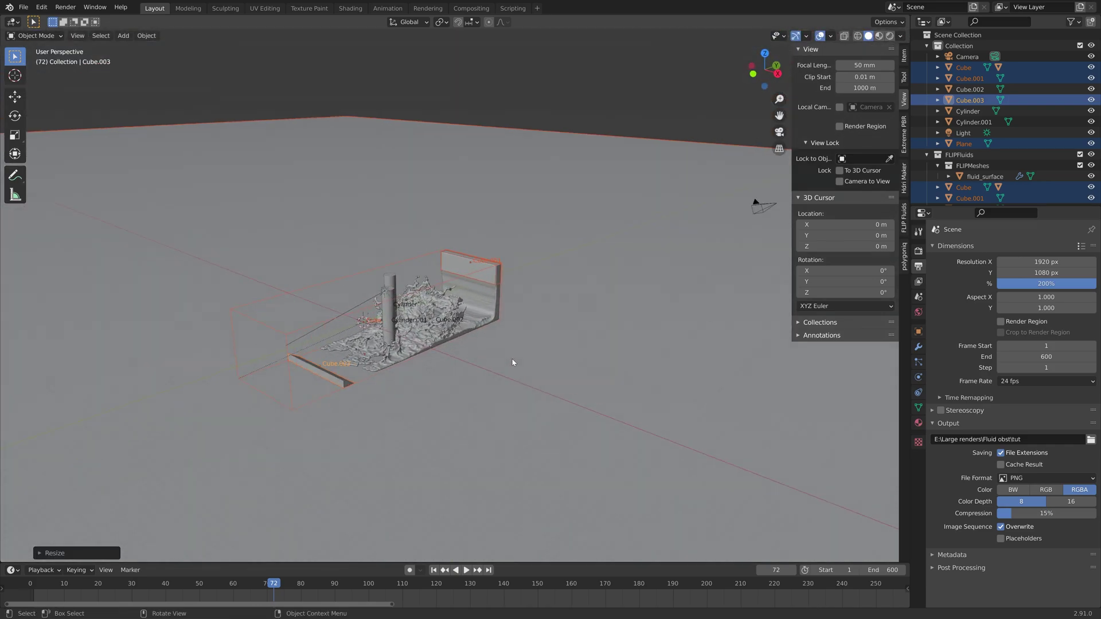
# Return to the camera view, check the whole frame and select only the floor plane.
pyautogui.press('KP_0')
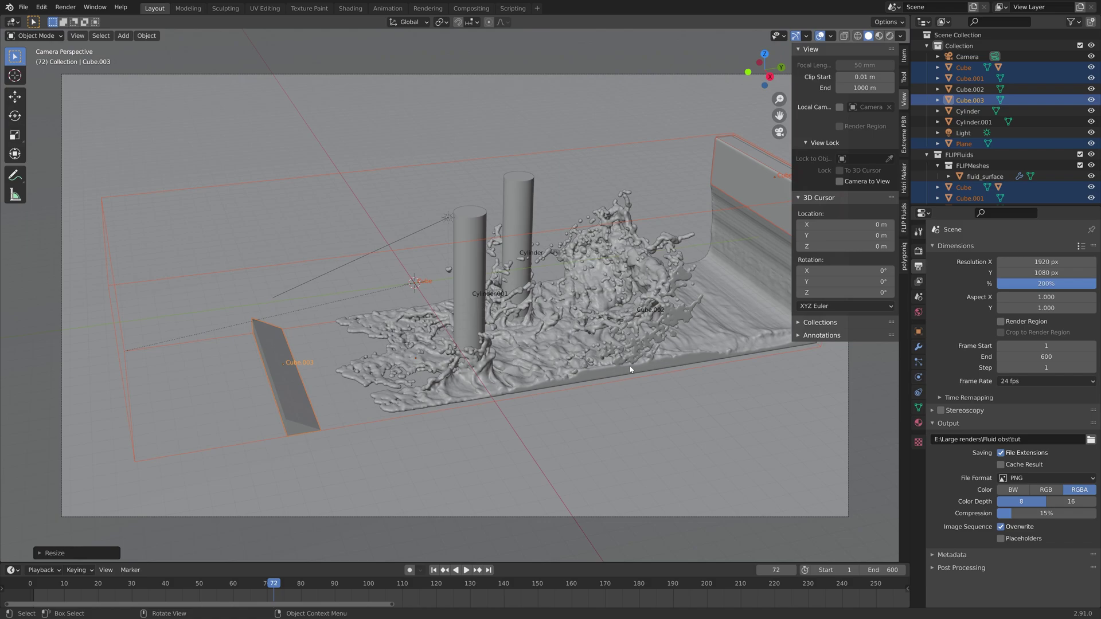
pyautogui.scroll(-3, 630, 369)
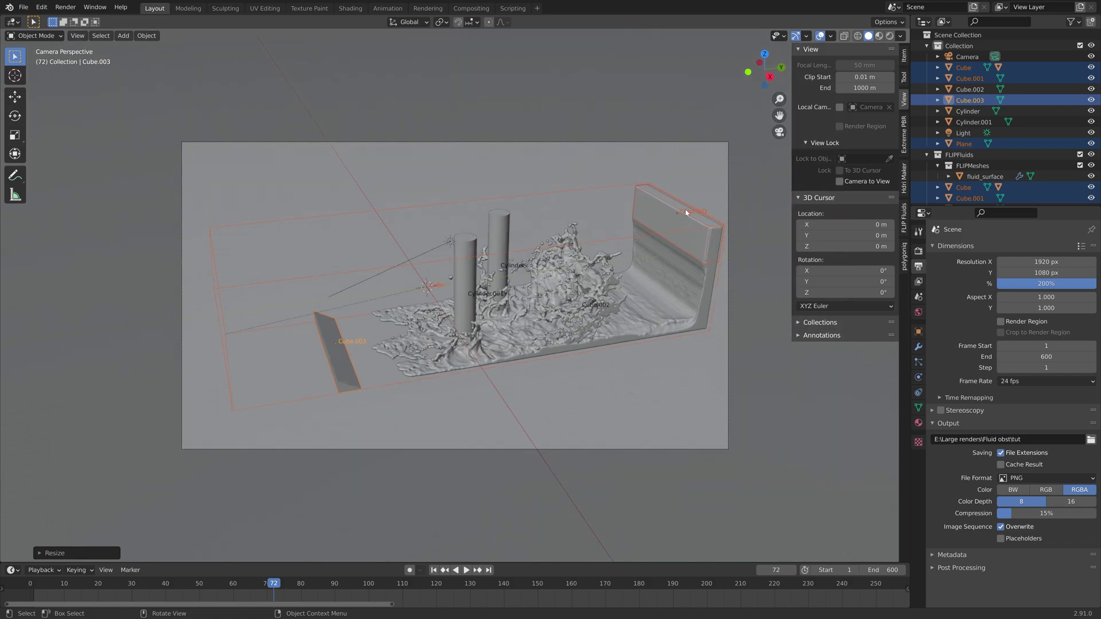
pyautogui.click(660, 236)
pyautogui.click(659, 234)
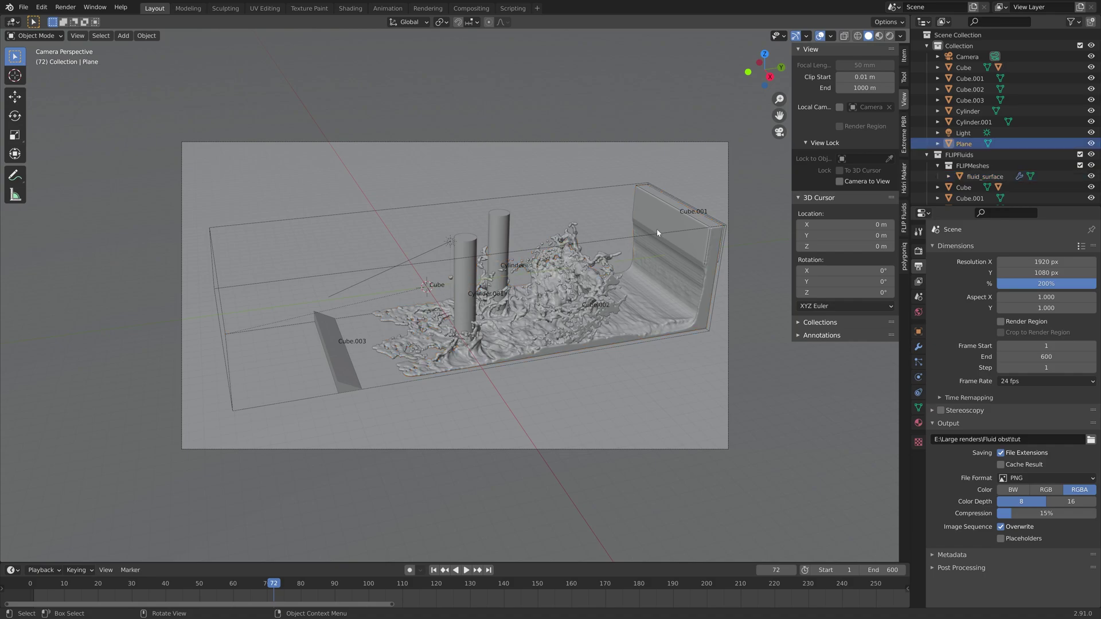
# Select the fluid domain Cube and save the project incrementally as tut8.blend.
pyautogui.click(652, 234)
pyautogui.click(651, 236)
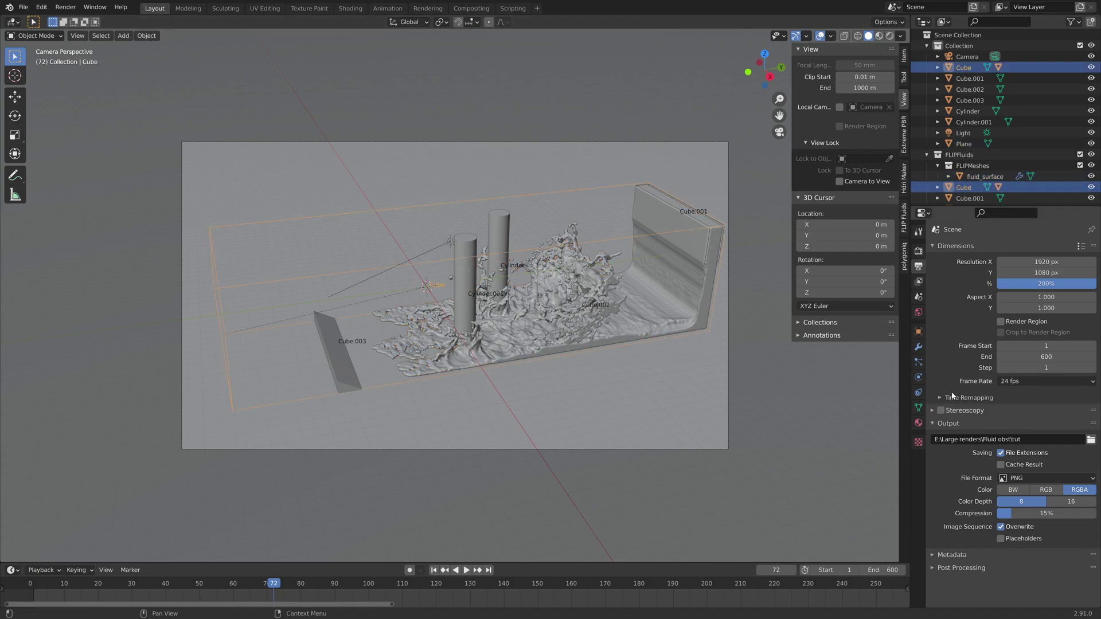
pyautogui.hotkey('ctrl', 'shift', 's')
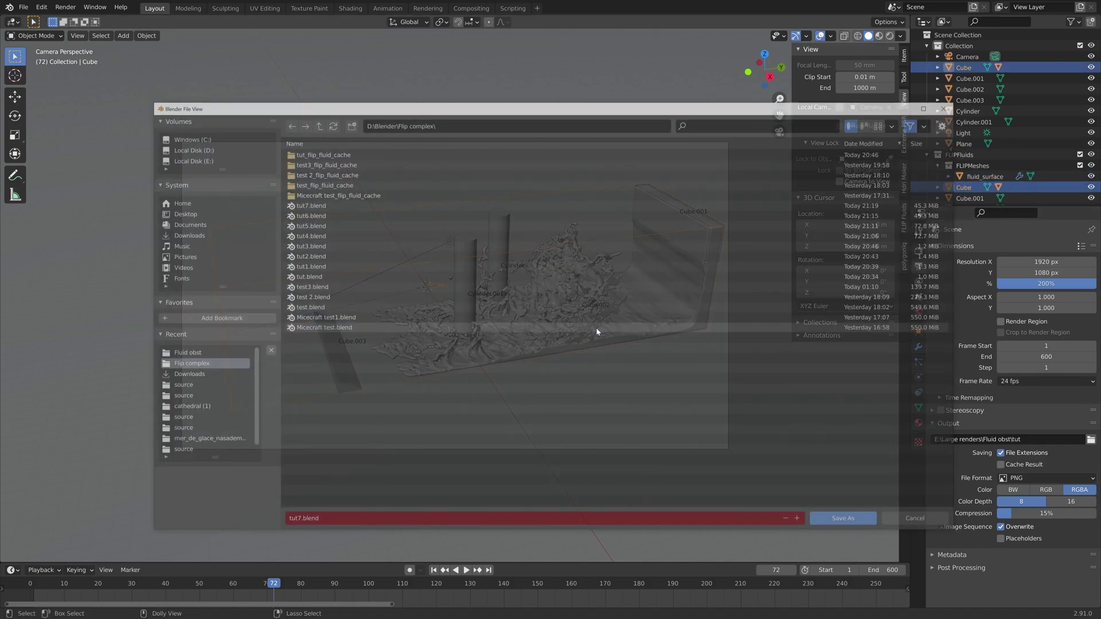
pyautogui.click(801, 522)
pyautogui.click(825, 523)
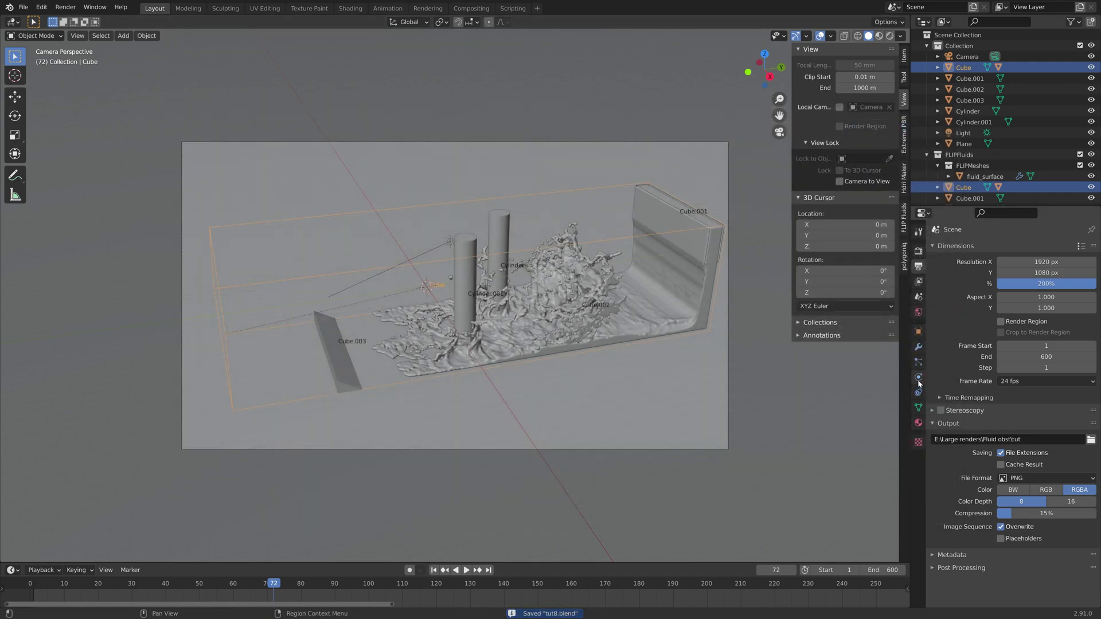
# Reset the fluid domain's existing bake and set its simulation resolution to 500.
pyautogui.click(917, 378)
pyautogui.click(1073, 375)
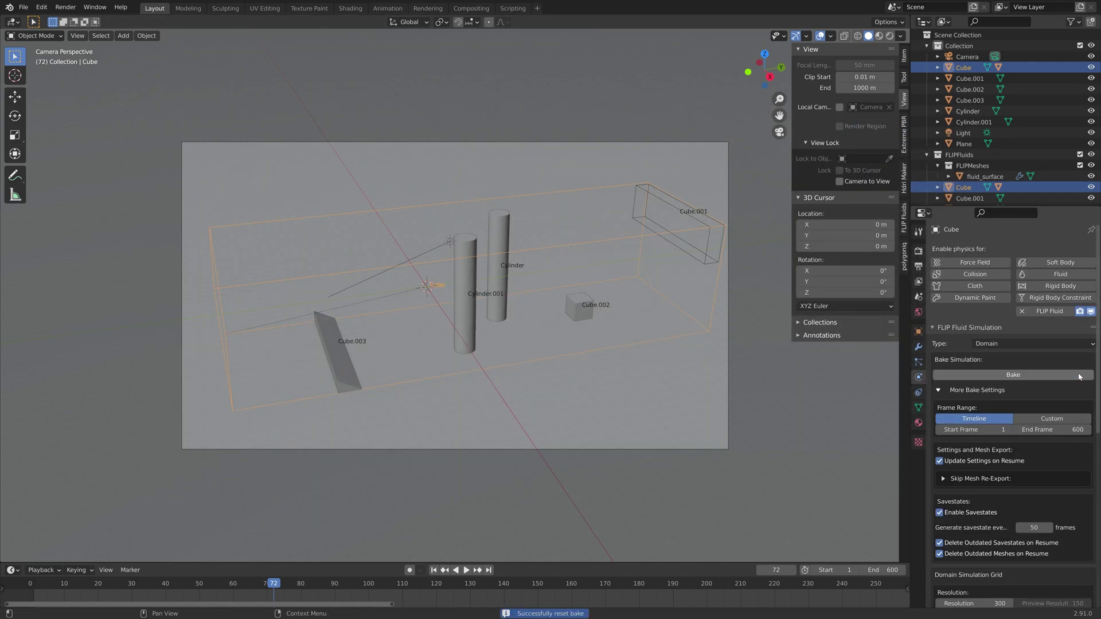
pyautogui.scroll(-4, 1038, 375)
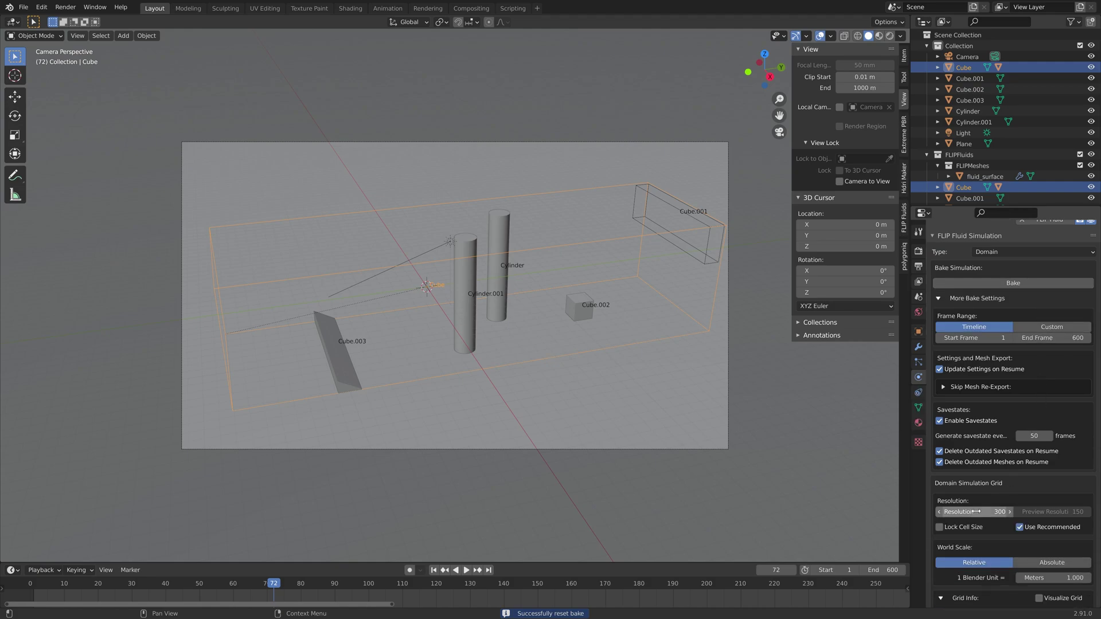
pyautogui.click(970, 511)
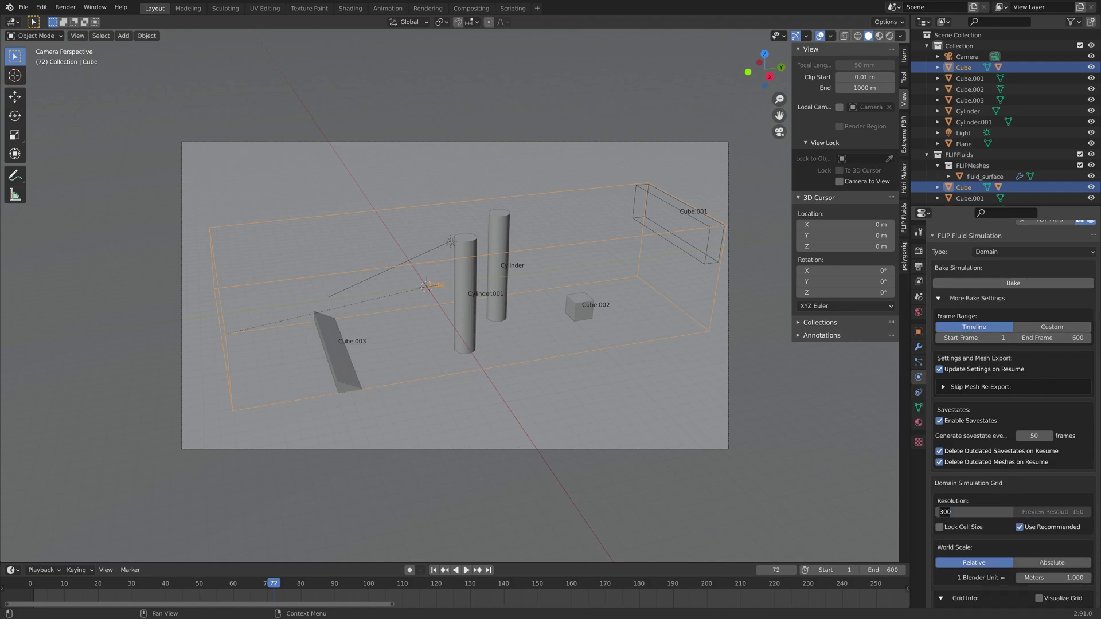
pyautogui.write('500')
pyautogui.press('Return')
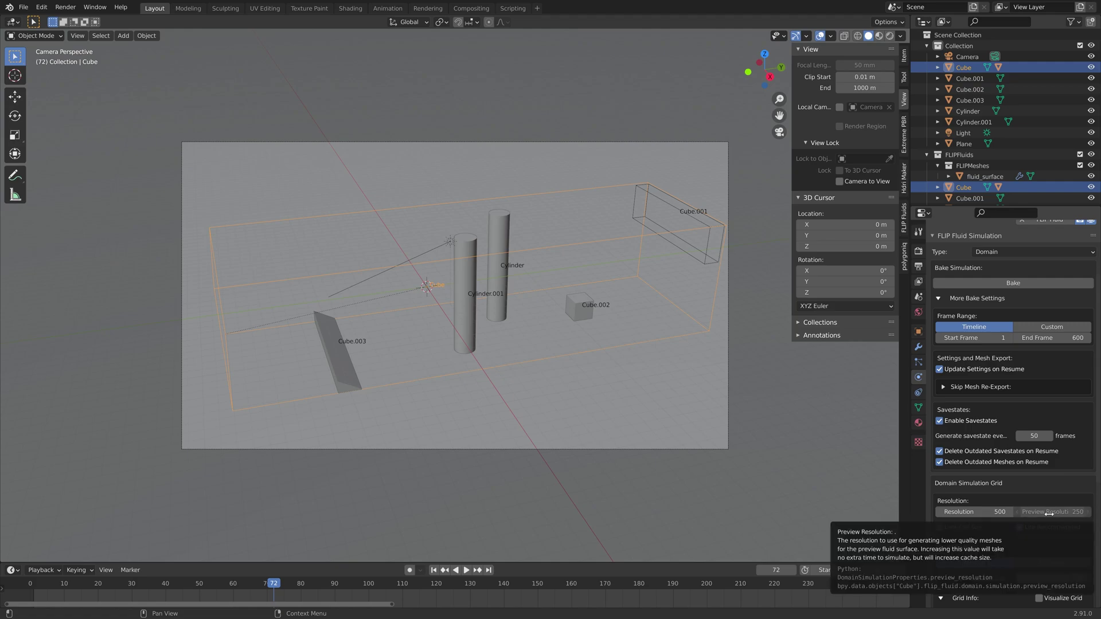
# Review the domain's grid settings and set the simulation to a custom frame rate of 30.
pyautogui.scroll(-2, 1050, 487)
pyautogui.scroll(-6, 1049, 488)
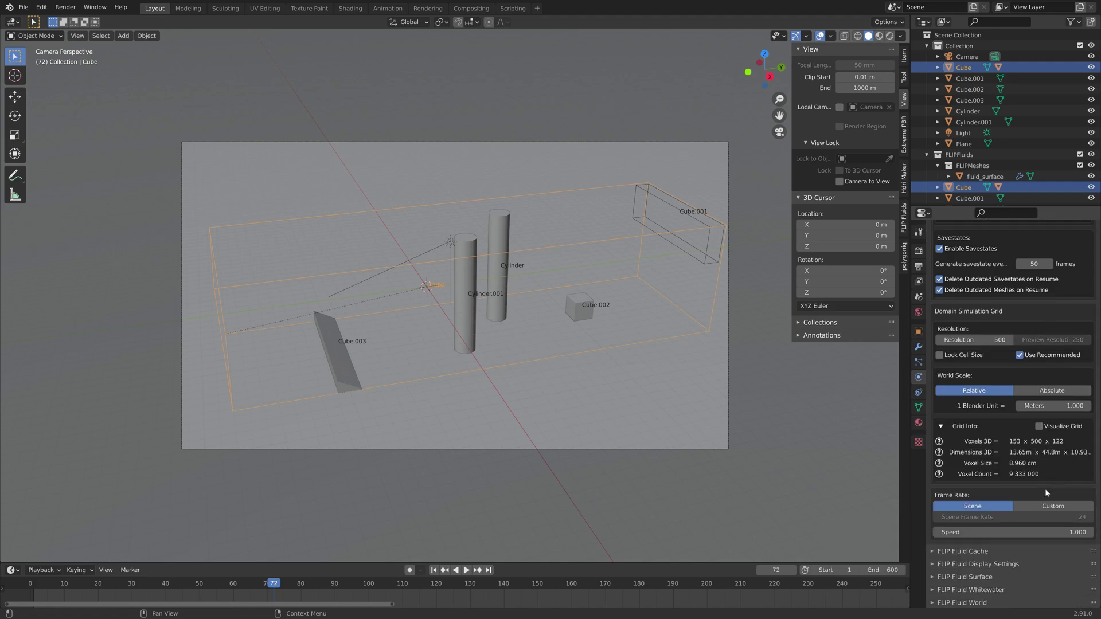
pyautogui.scroll(6, 1045, 488)
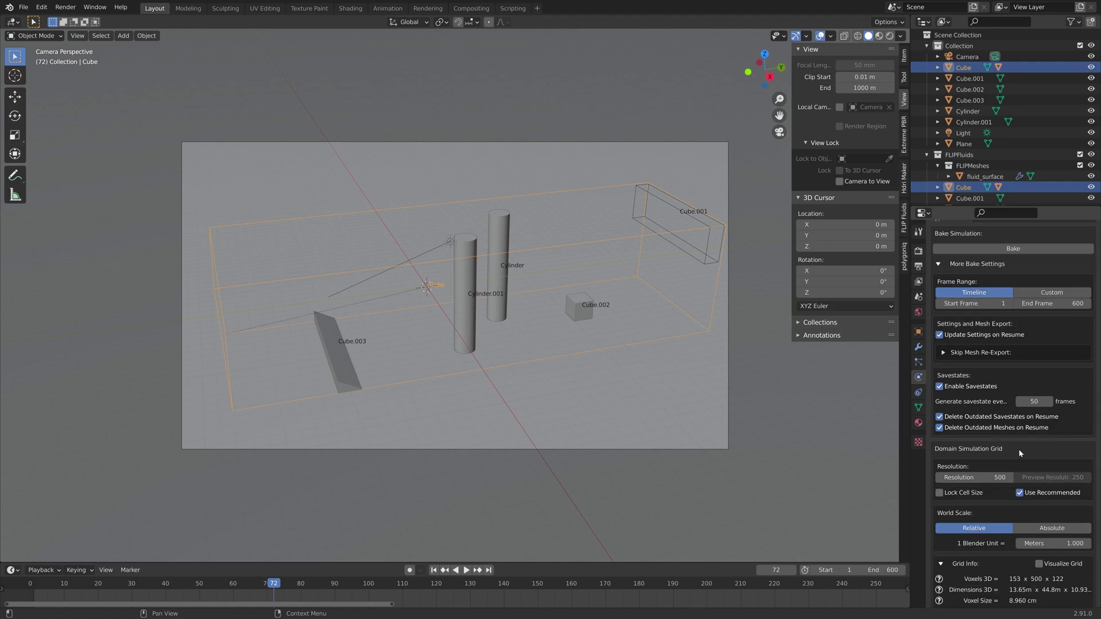
pyautogui.scroll(-8, 1027, 487)
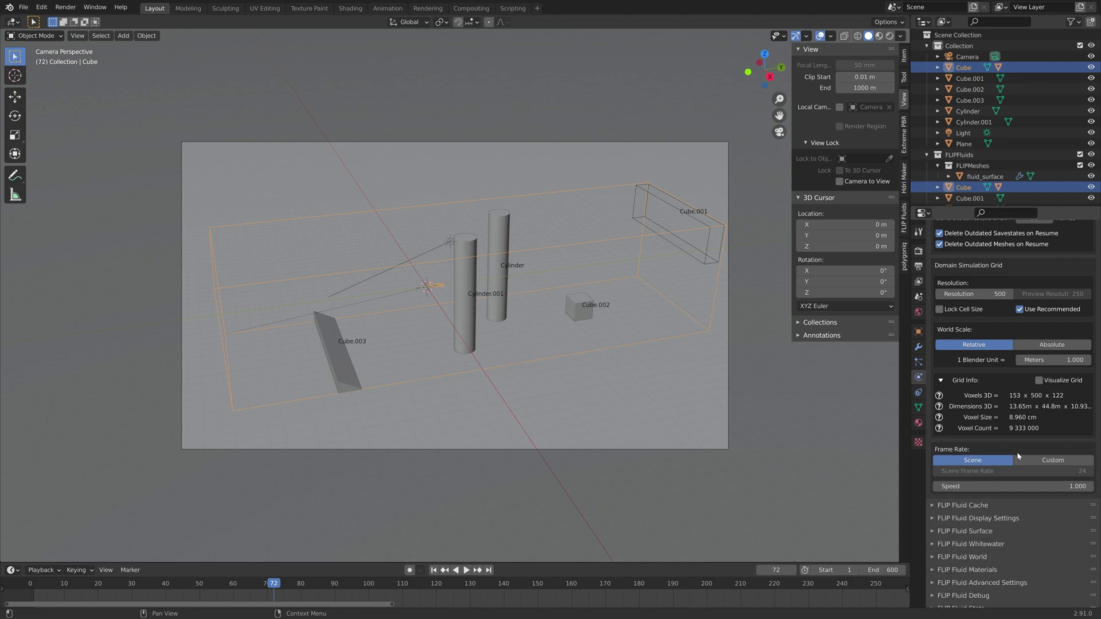
pyautogui.click(1045, 511)
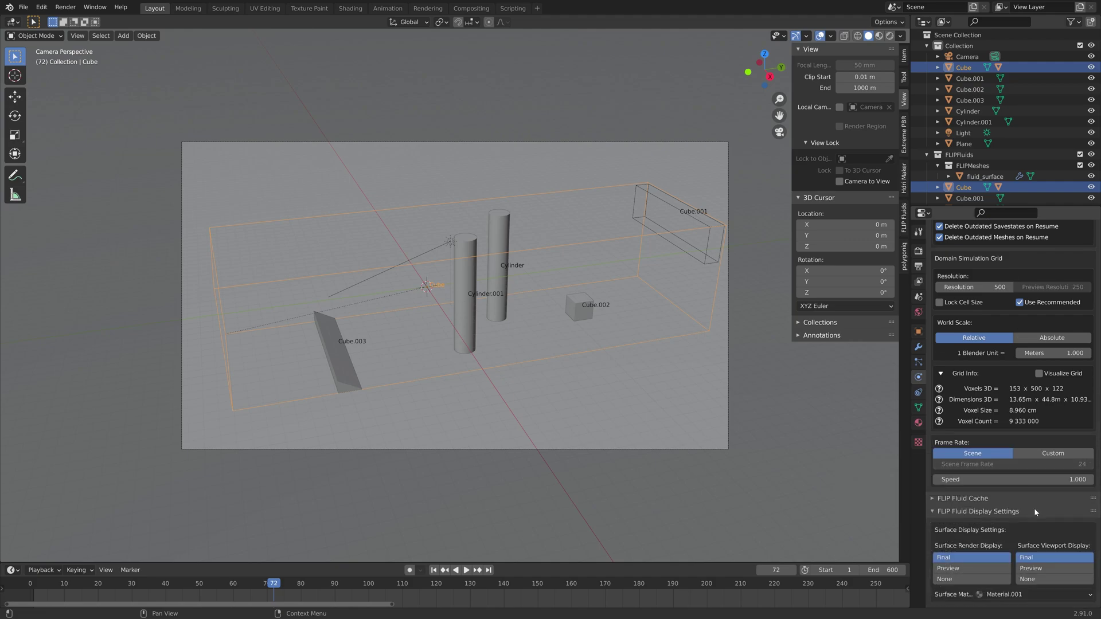
pyautogui.click(1034, 509)
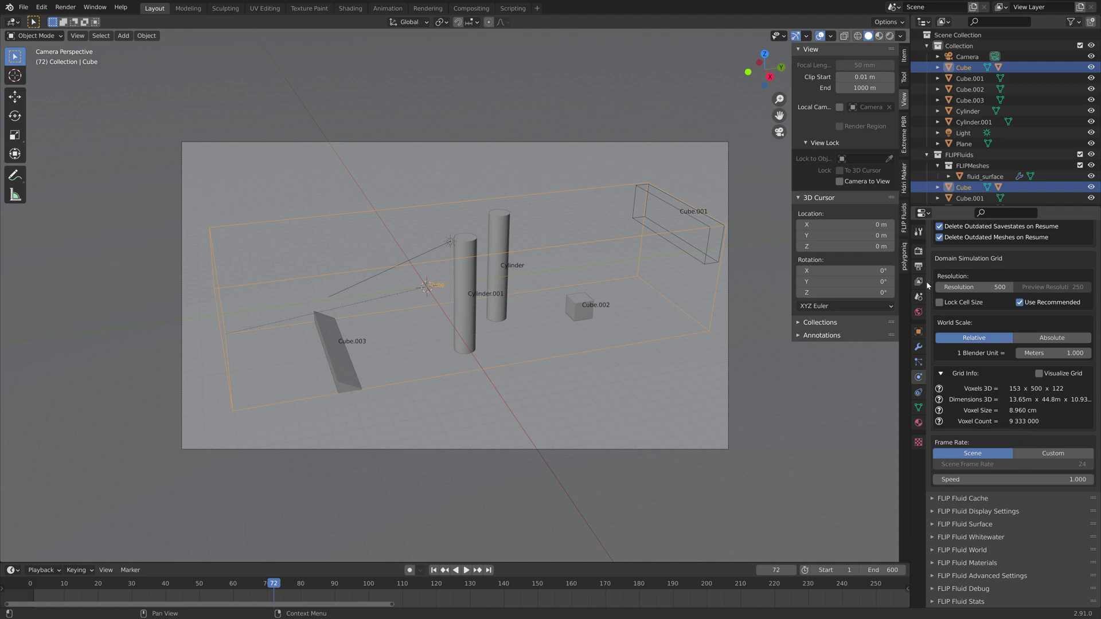
pyautogui.click(1053, 453)
pyautogui.click(1013, 464)
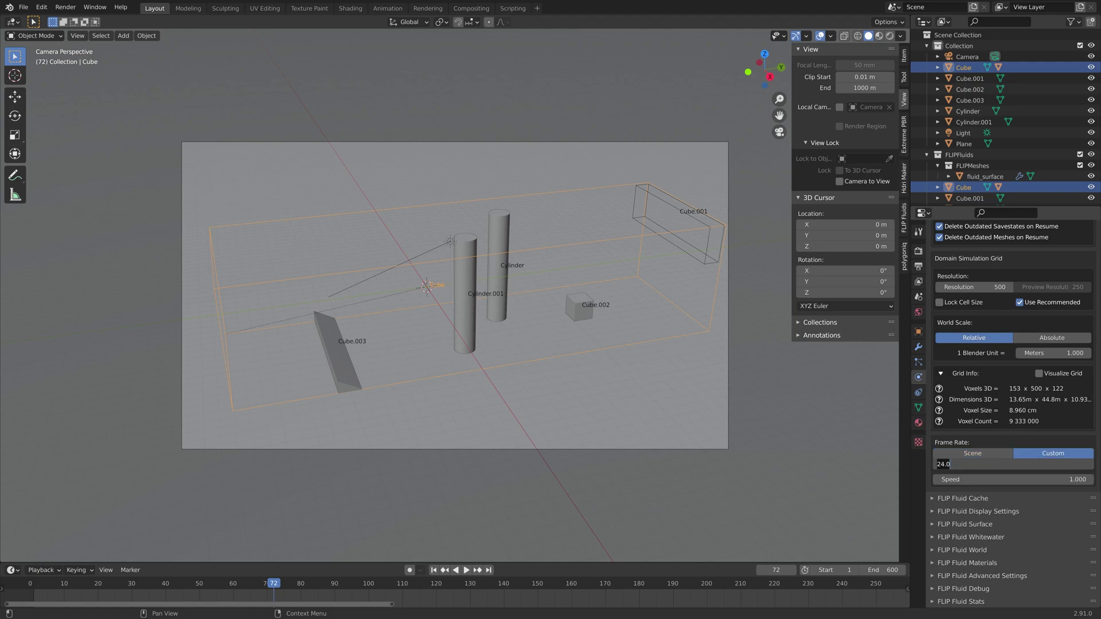
pyautogui.write('30')
pyautogui.press('Return')
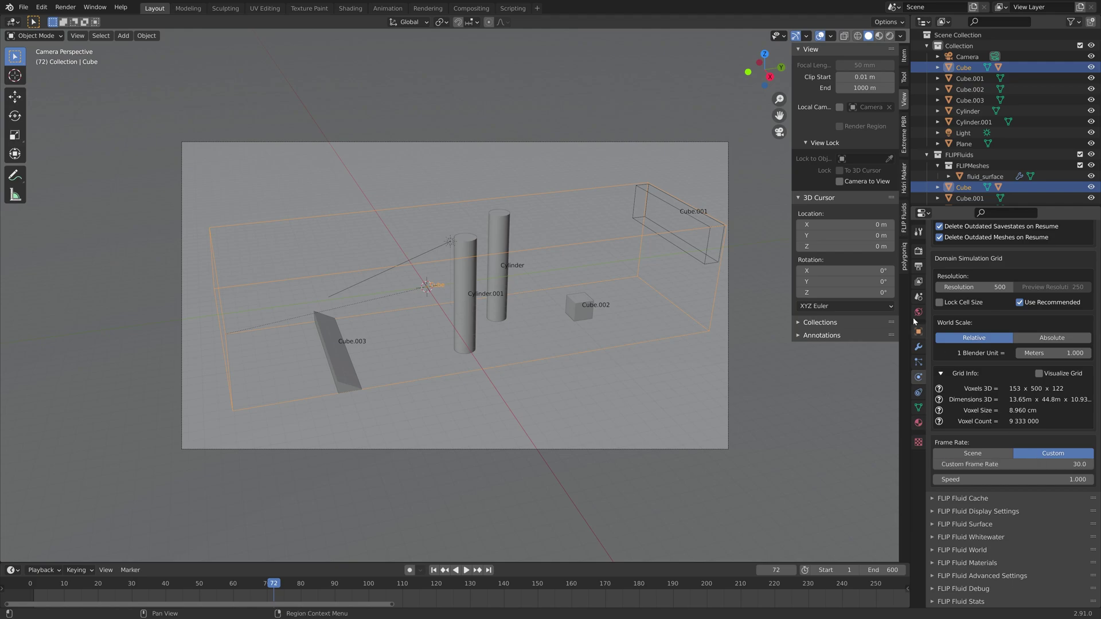
# Set the scene's output frame rate to 30 fps.
pyautogui.click(918, 251)
pyautogui.click(918, 266)
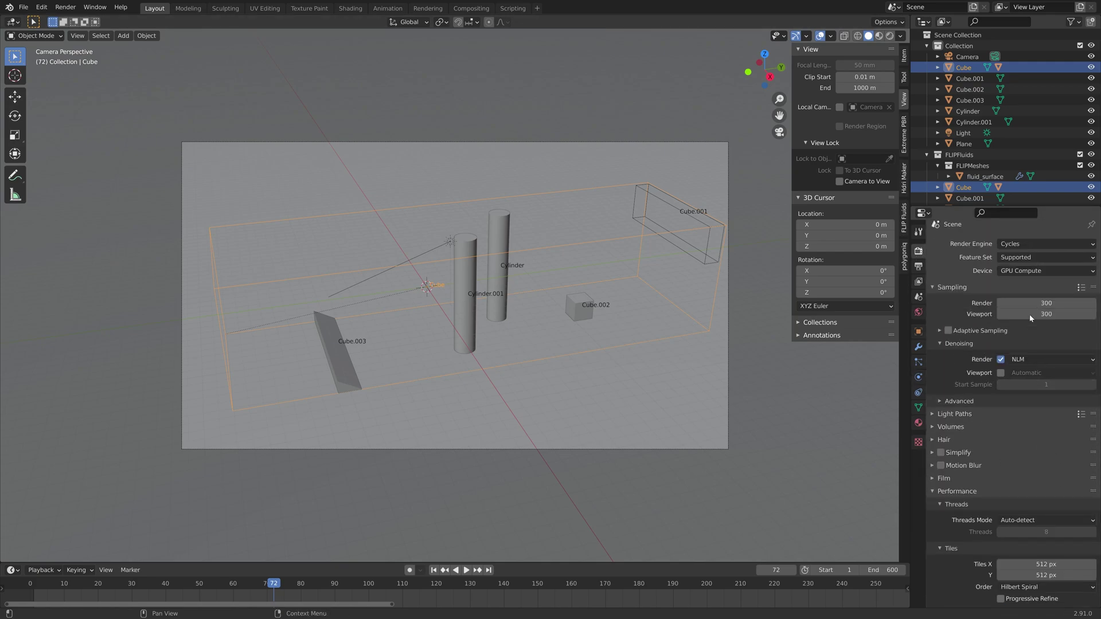
pyautogui.click(1032, 381)
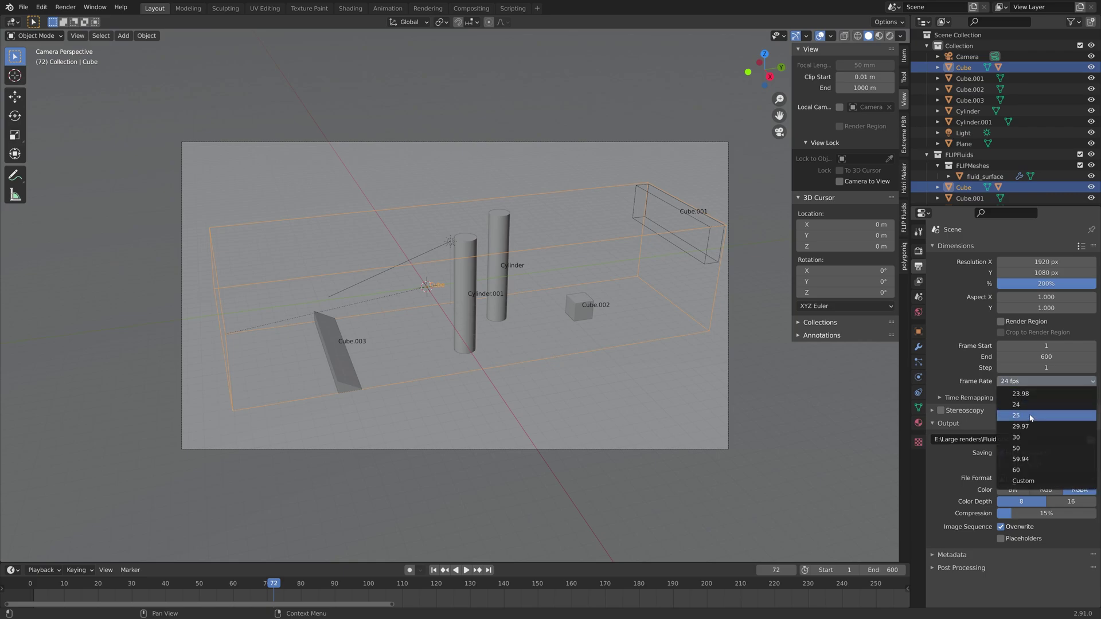
pyautogui.click(1030, 443)
# Bake the FLIP fluid simulation for frames 1 to 600 and check the result at frames 90 and 140.
pyautogui.click(919, 377)
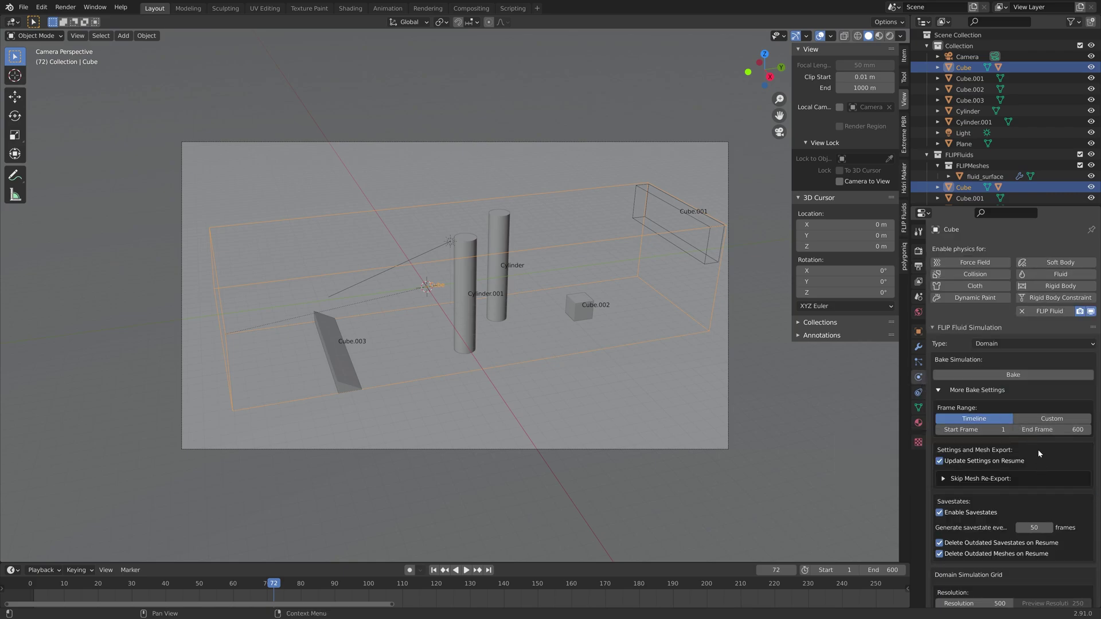
pyautogui.click(1020, 375)
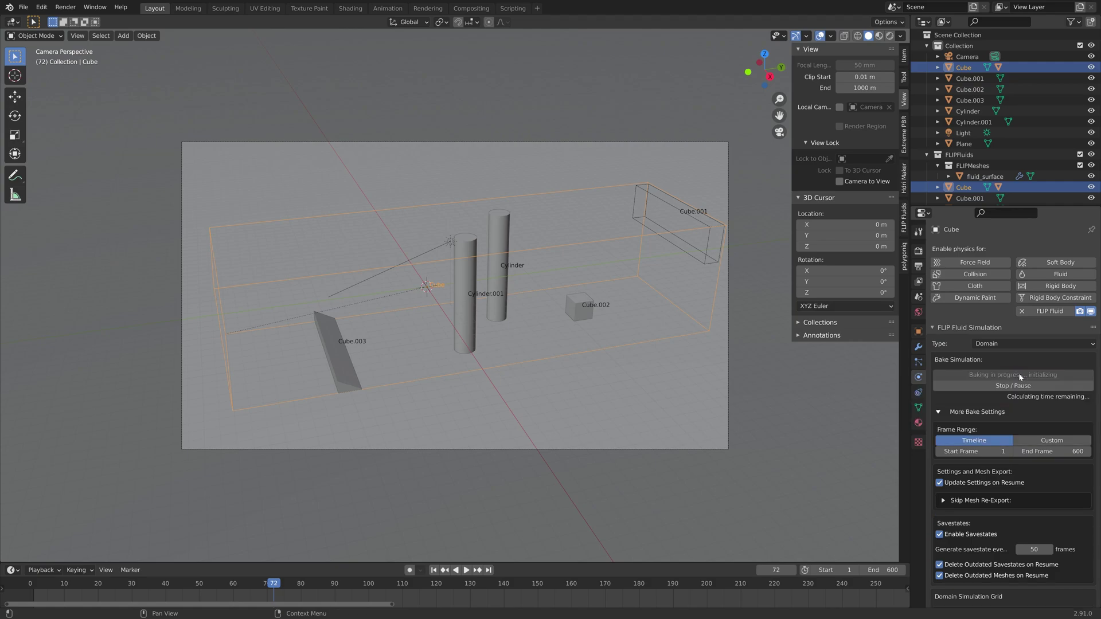
pyautogui.click(337, 585)
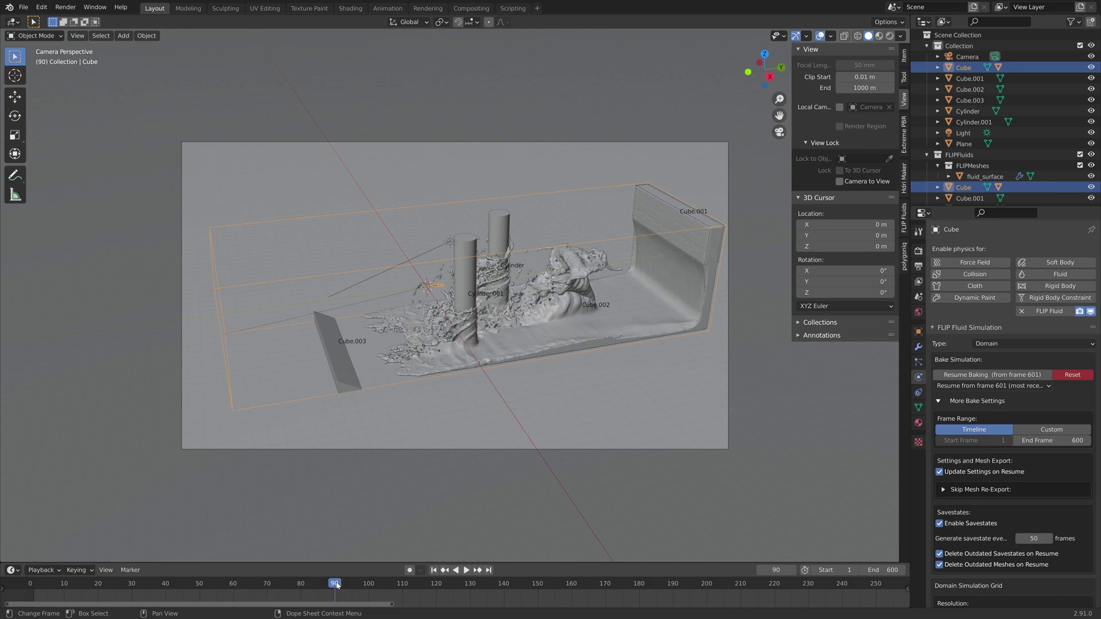
pyautogui.click(504, 585)
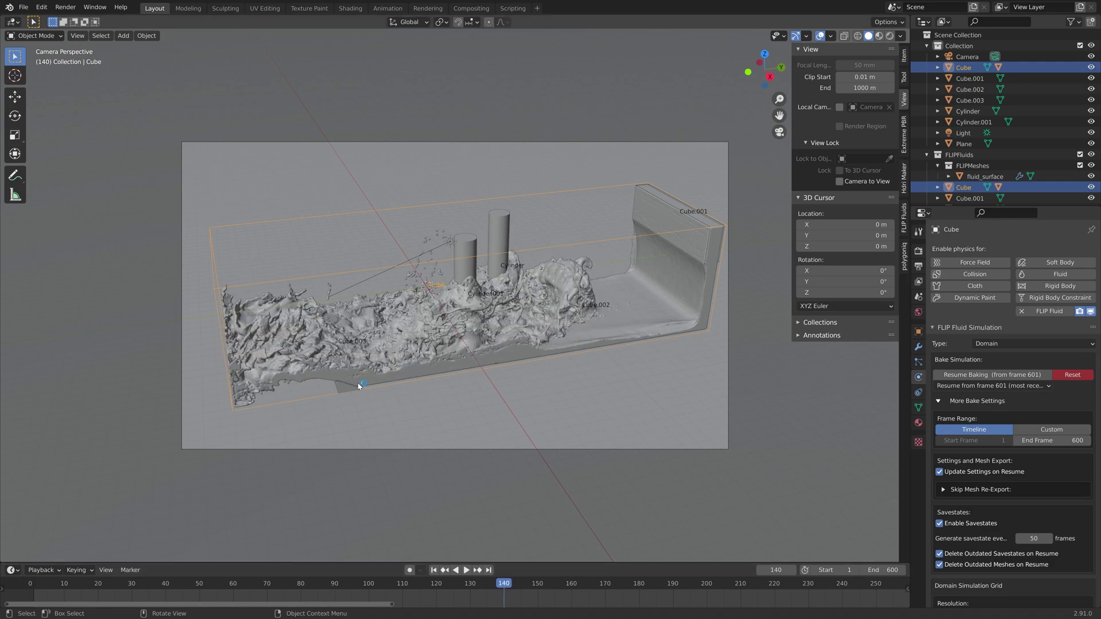
# Select the floor plane and raise it about 0.18 m to meet the underside of the fluid.
pyautogui.moveTo(358, 387); pyautogui.dragTo(360, 360, button='middle')
pyautogui.scroll(4, 352, 361)
pyautogui.click(503, 416)
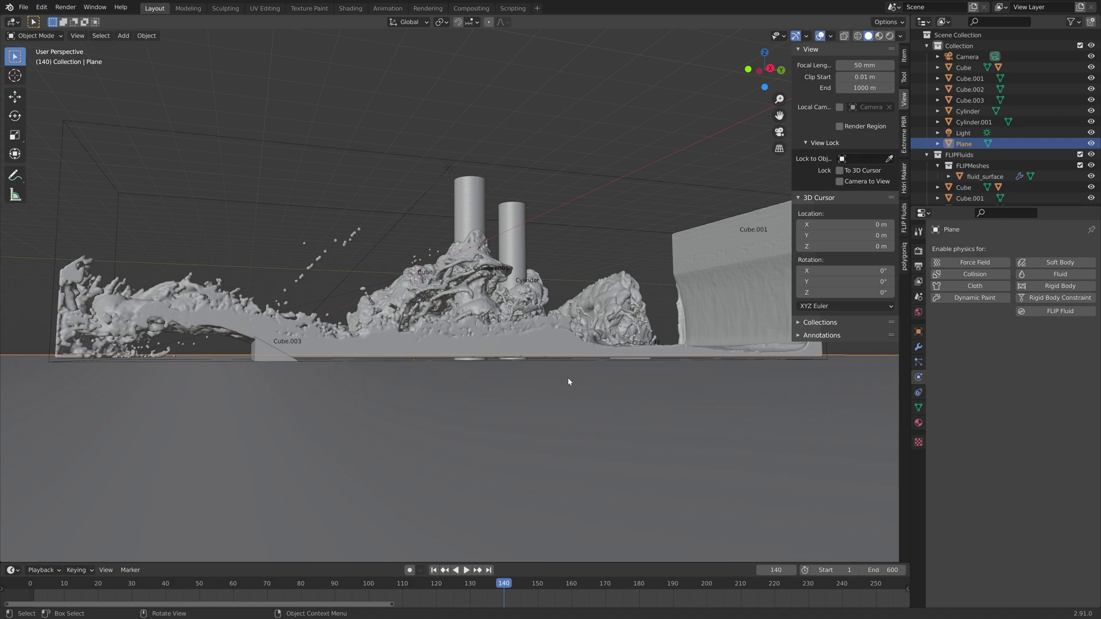
pyautogui.press('g')
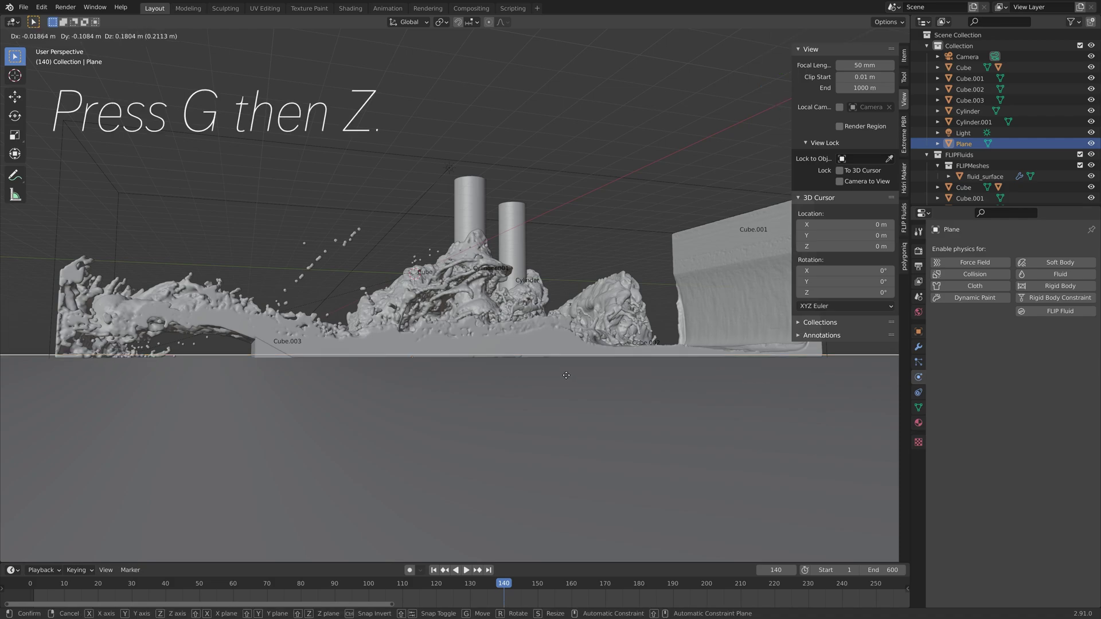
pyautogui.click(566, 375)
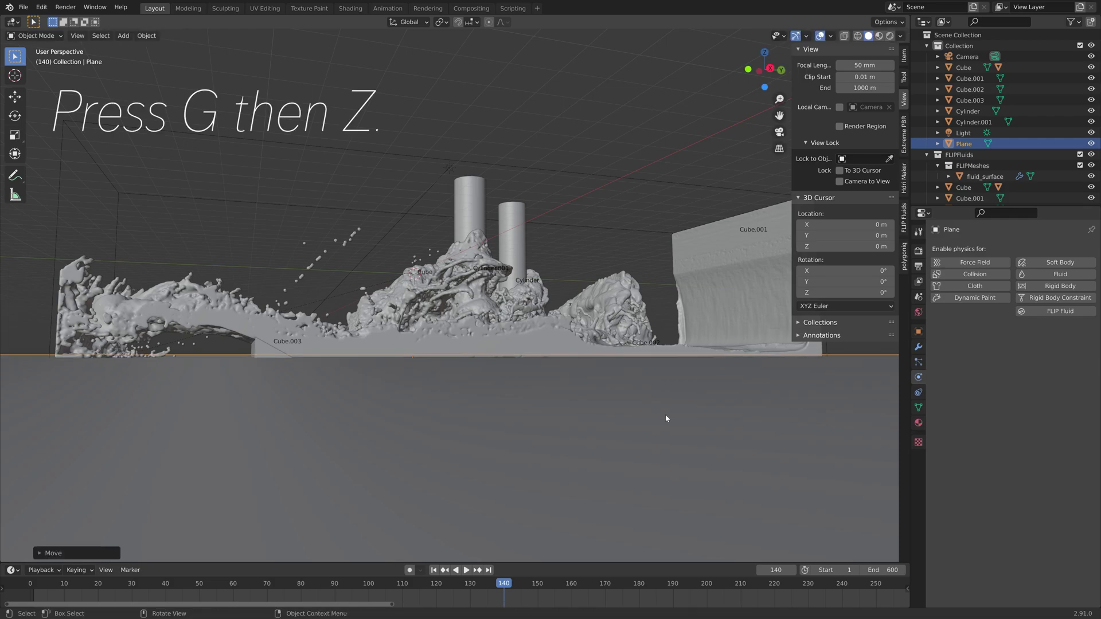
# Preview frame 140 from the camera in rendered shading with the overlays hidden, and save the file.
pyautogui.moveTo(666, 418); pyautogui.dragTo(562, 274, button='middle')
pyautogui.press('KP_0')
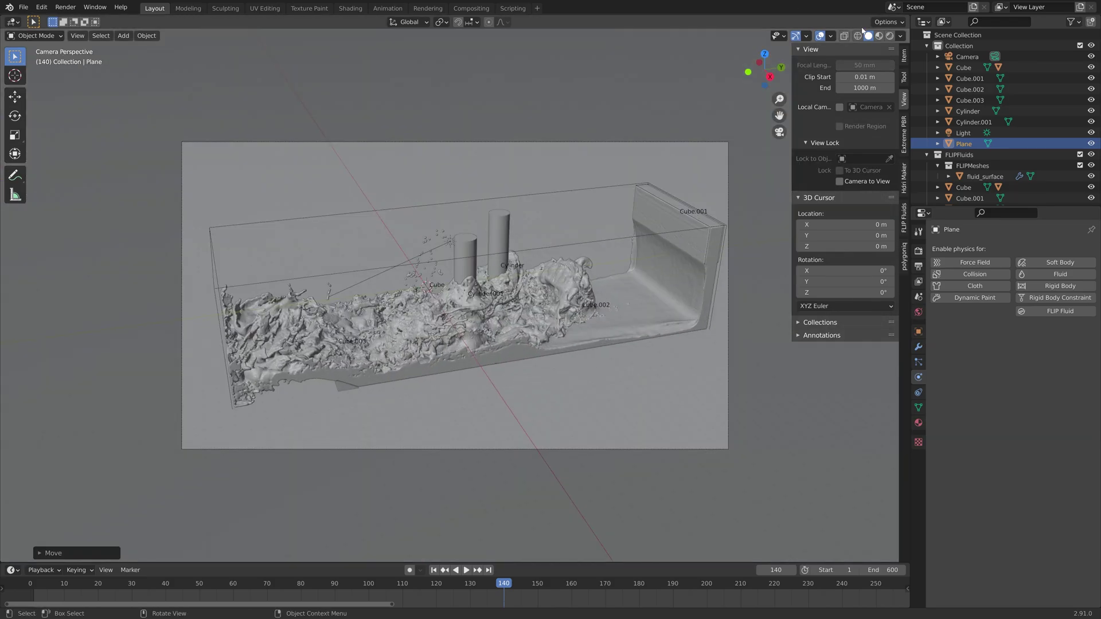
pyautogui.press('z')
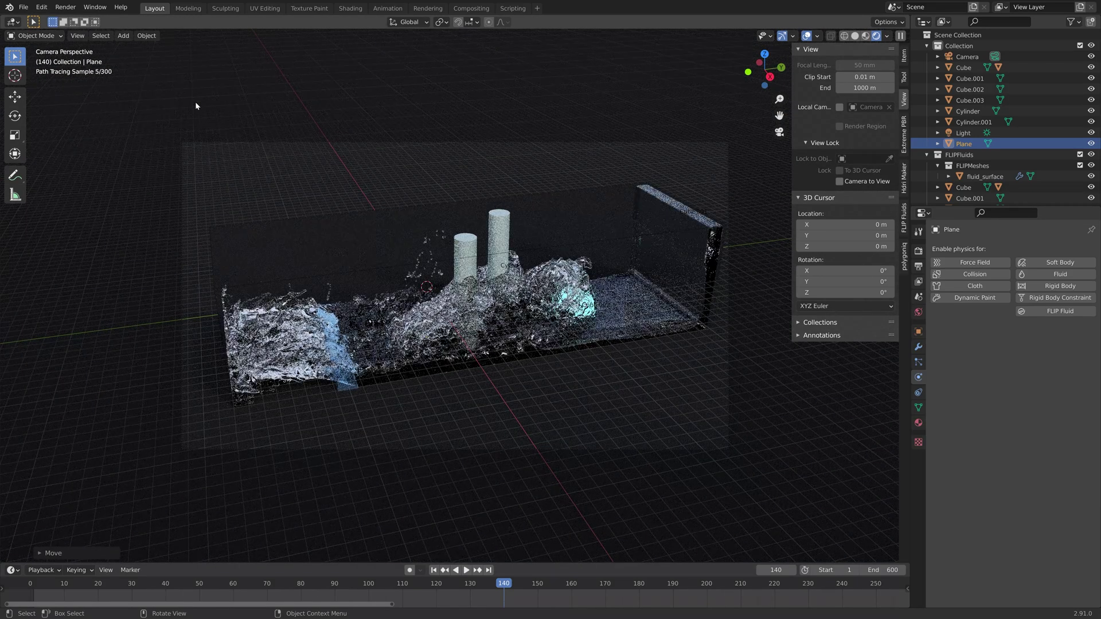
pyautogui.hotkey('shift', 'alt', 'z')
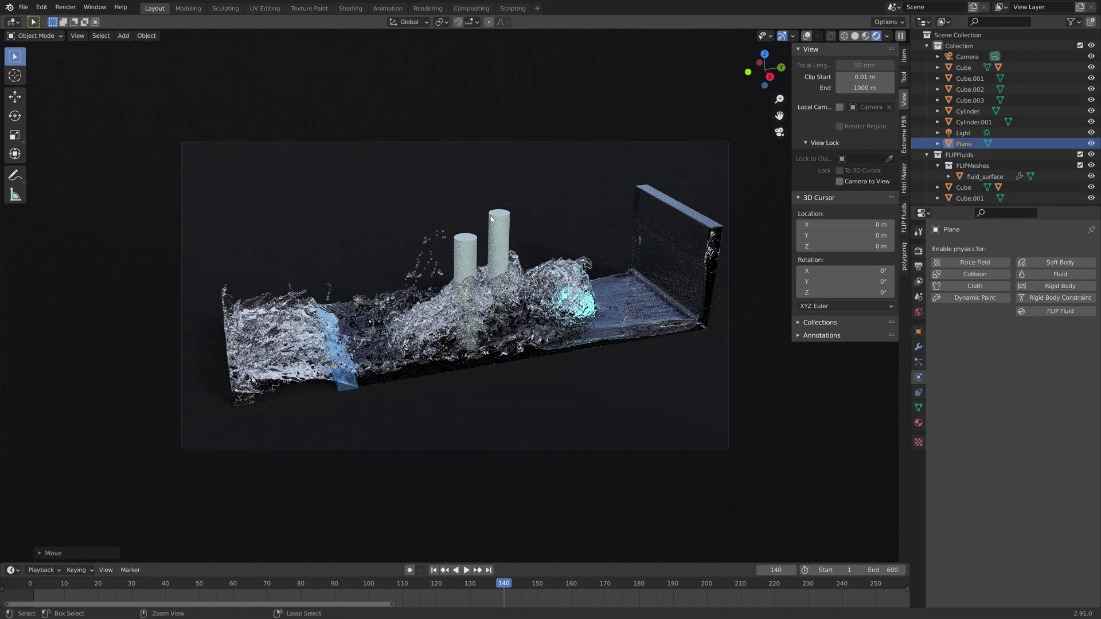
pyautogui.hotkey('ctrl', 's')
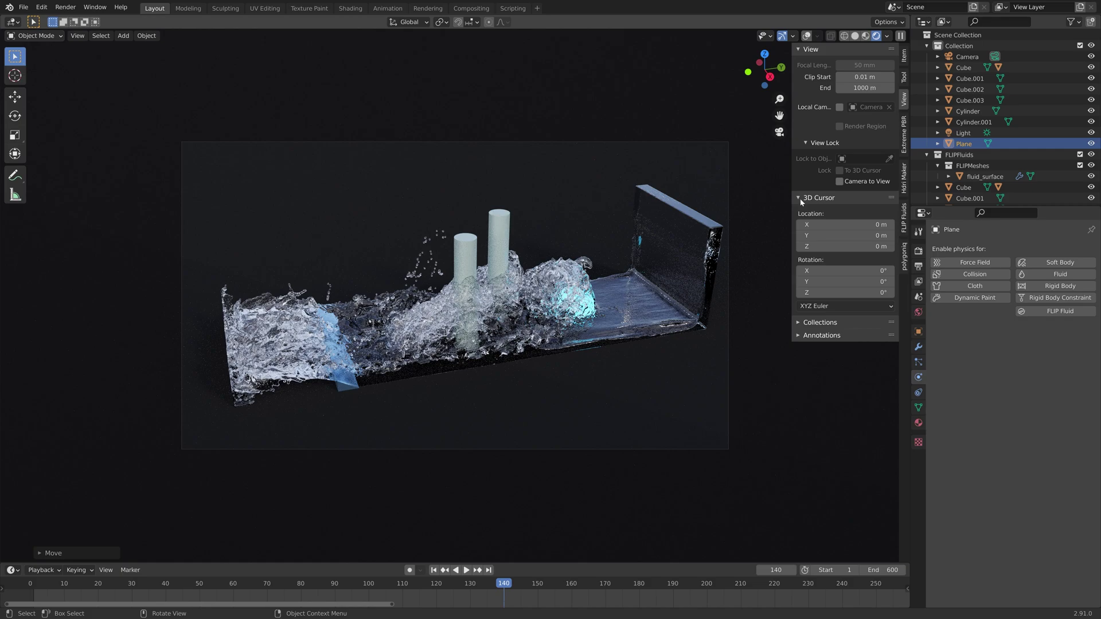
# Return the viewport to solid shading, render frame 140 as a still image and close the result after viewing it.
pyautogui.click(918, 253)
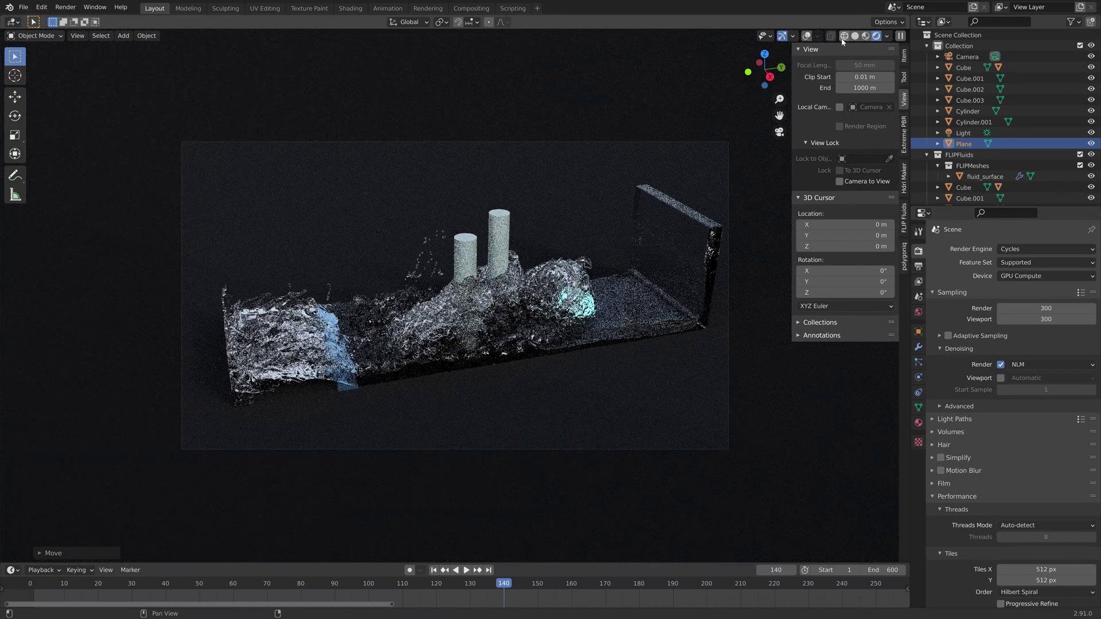
pyautogui.click(855, 36)
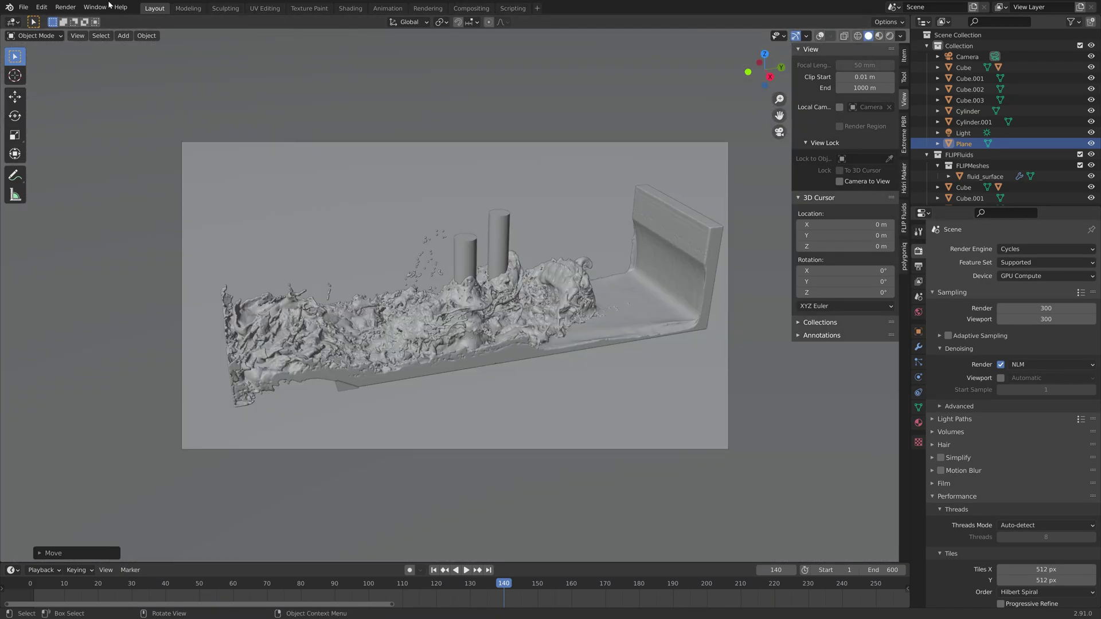
pyautogui.click(65, 7)
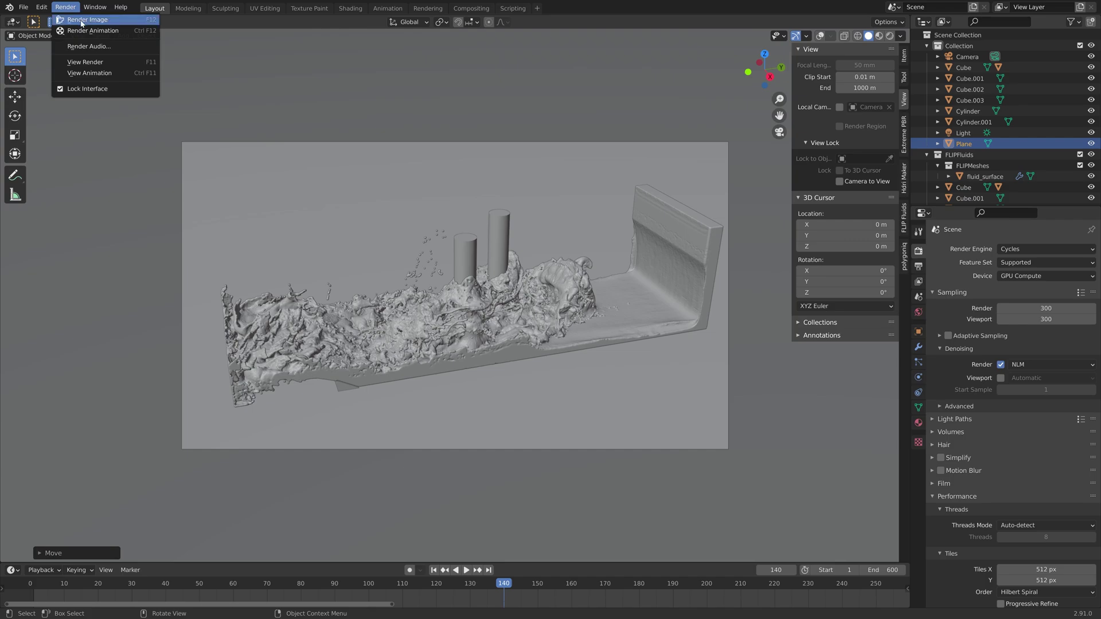
pyautogui.click(86, 19)
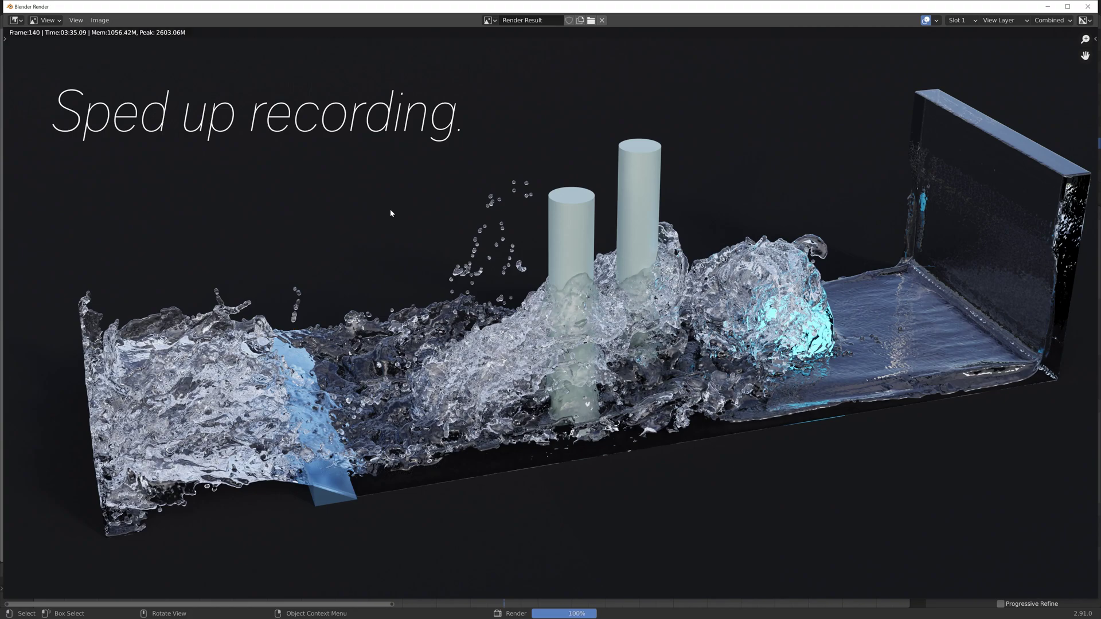
pyautogui.scroll(-1, 418, 277)
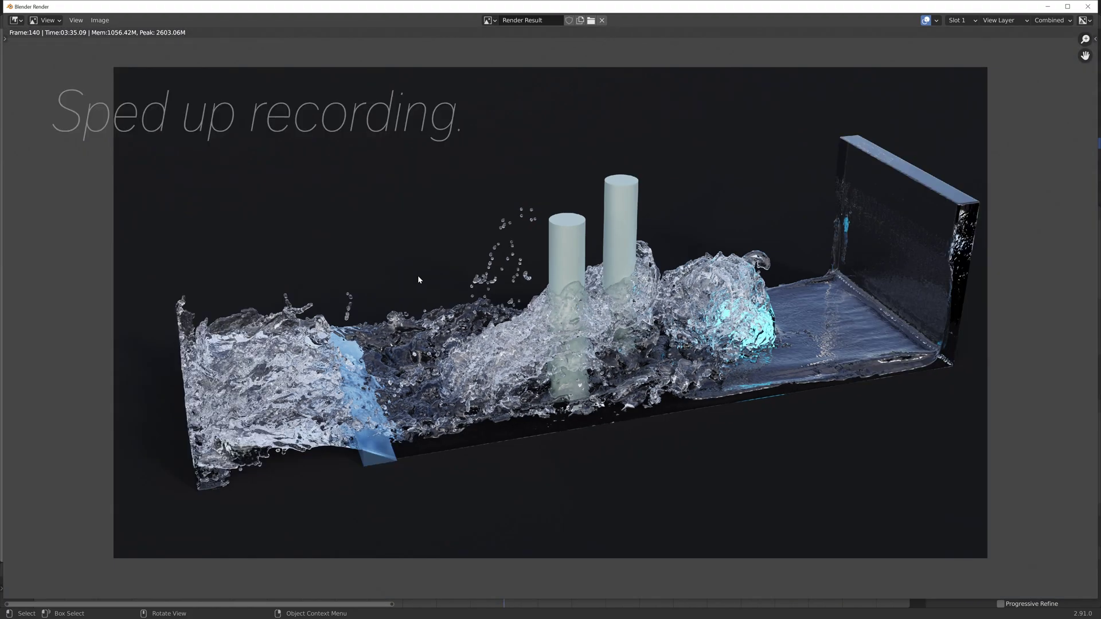
pyautogui.click(1088, 7)
# Lower the floor plane about 0.007 m along Z to meet the underside of the fluid, working in a wireframe side view.
pyautogui.press('KP_3')
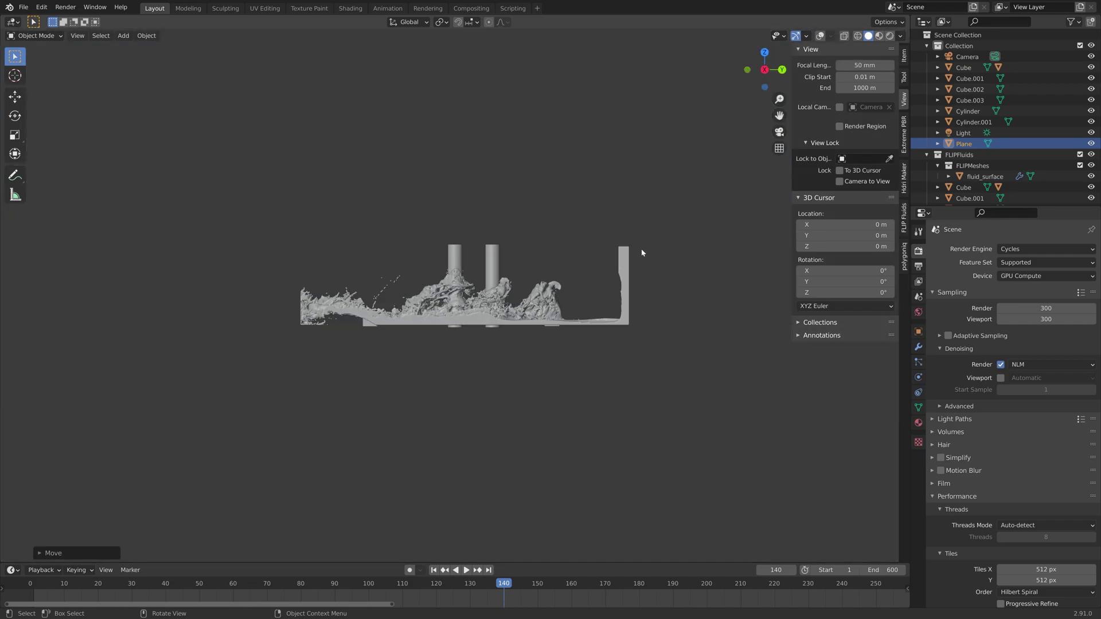
pyautogui.click(858, 36)
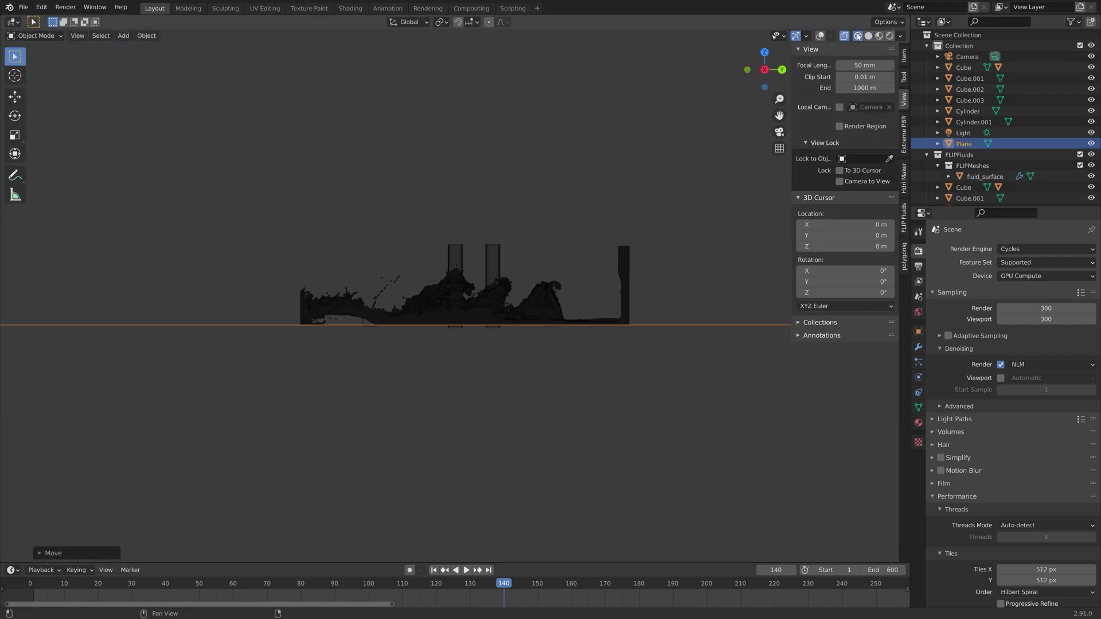
pyautogui.scroll(8, 425, 367)
pyautogui.scroll(3, 426, 386)
pyautogui.keyDown('shift'); pyautogui.moveTo(412, 438); pyautogui.dragTo(331, 371, button='middle'); pyautogui.keyUp('shift')
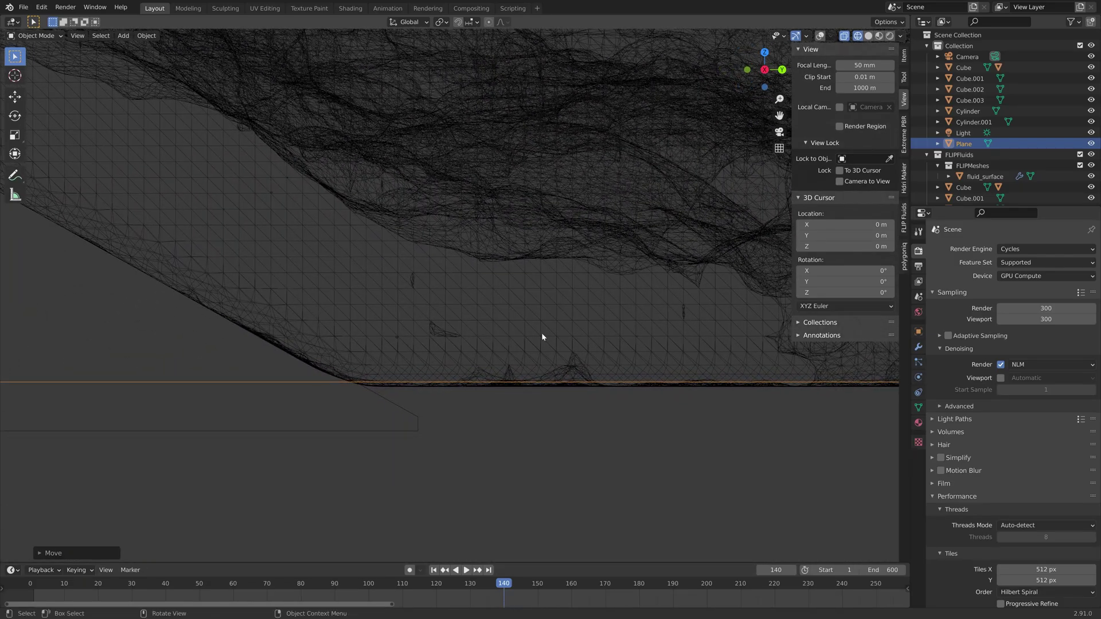
pyautogui.press('g')
pyautogui.press('z')
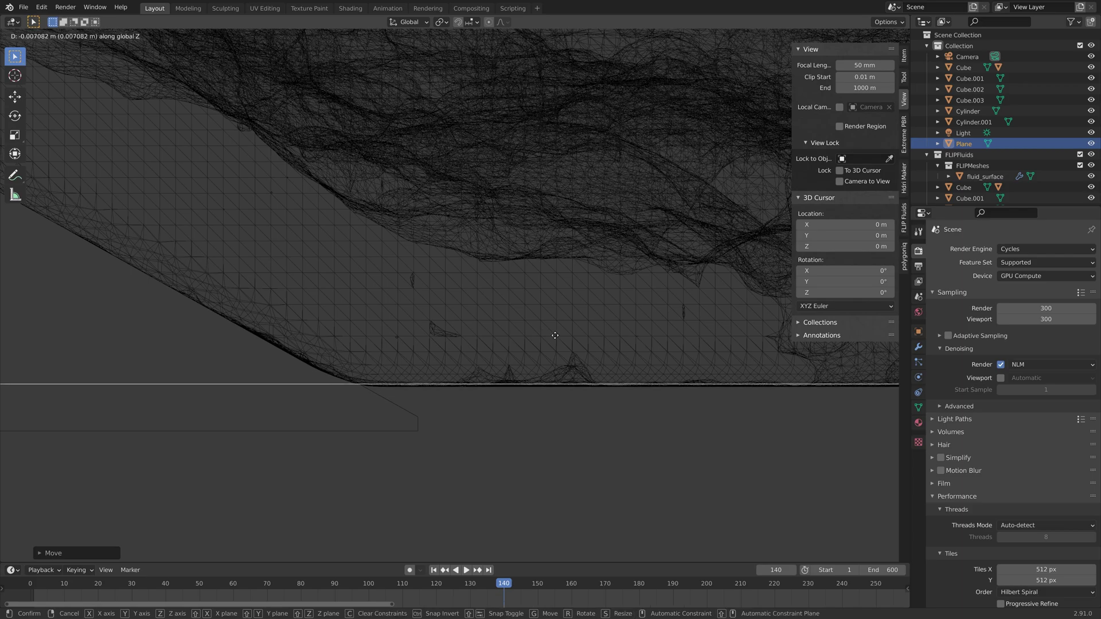
pyautogui.click(548, 355)
# Preview the scene through the camera in rendered shading and check the fluid at frames 43 and 217.
pyautogui.scroll(-8, 544, 369)
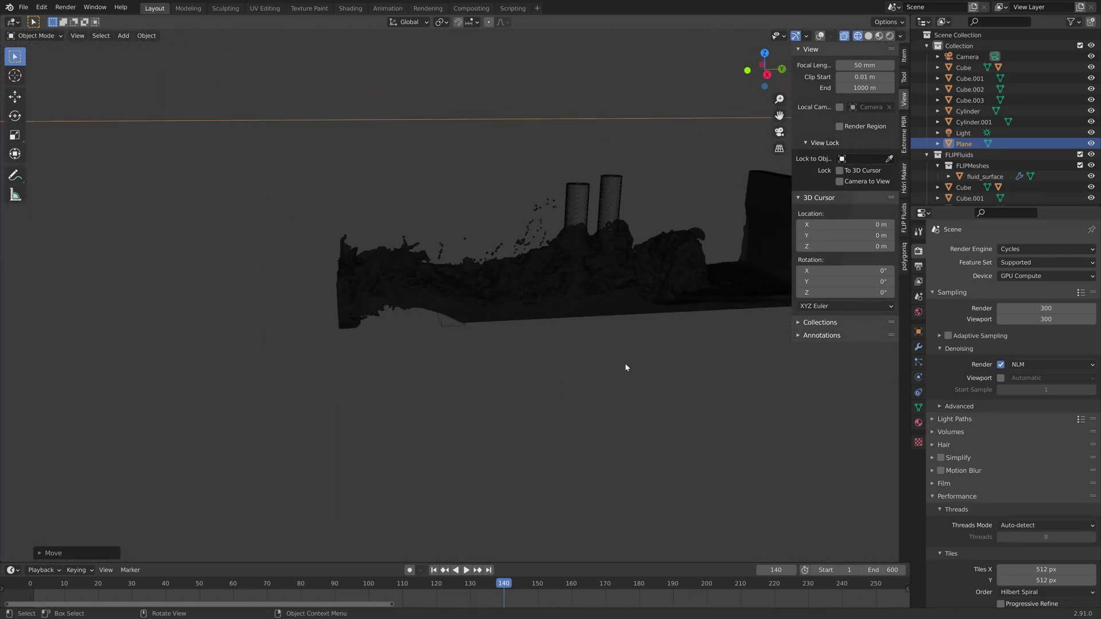
pyautogui.keyDown('shift'); pyautogui.moveTo(625, 363); pyautogui.dragTo(634, 367, button='middle'); pyautogui.keyUp('shift')
pyautogui.press('KP_0')
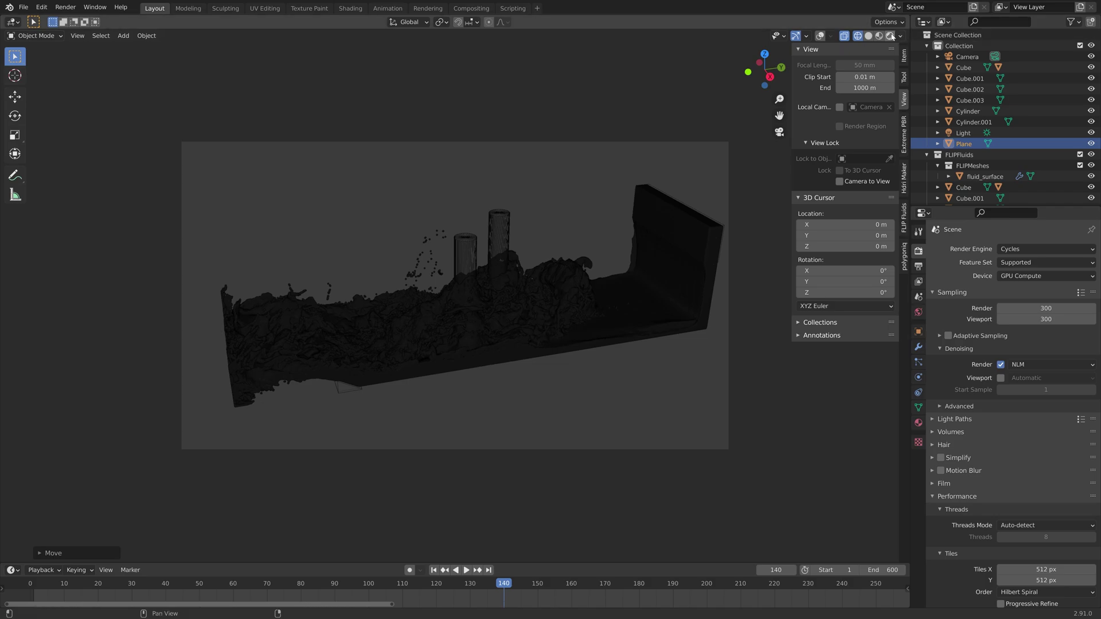
pyautogui.click(889, 35)
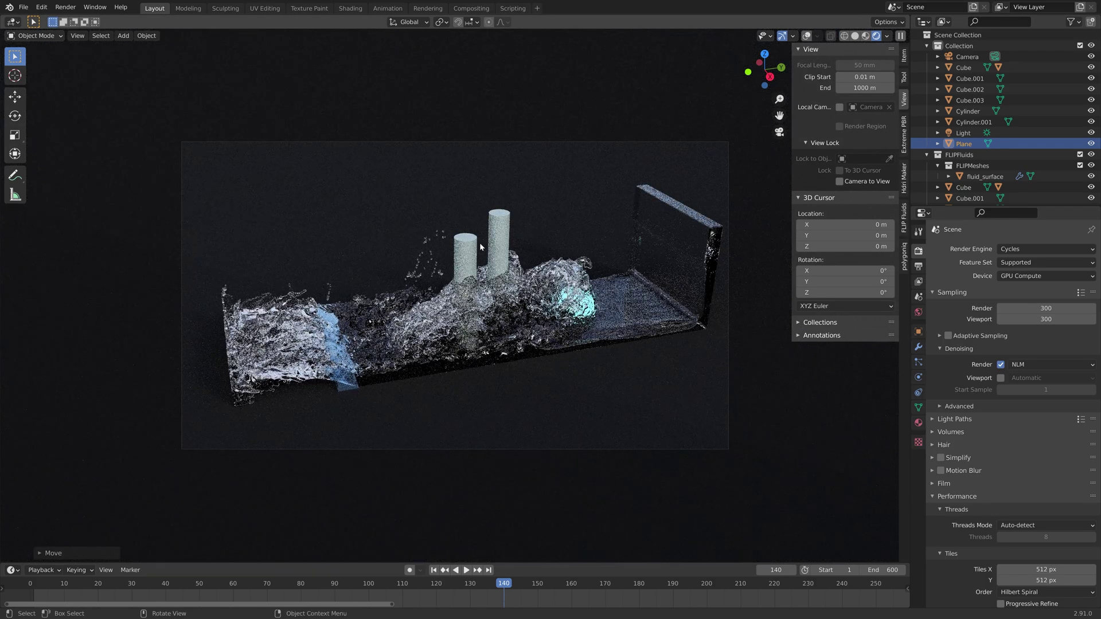
pyautogui.click(177, 586)
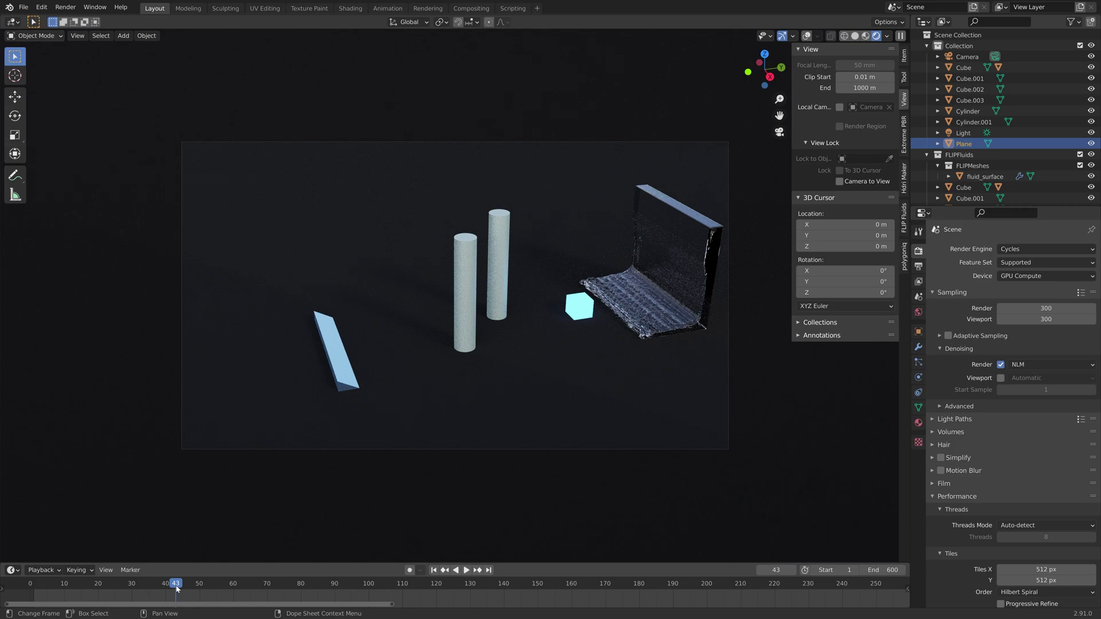
pyautogui.click(765, 586)
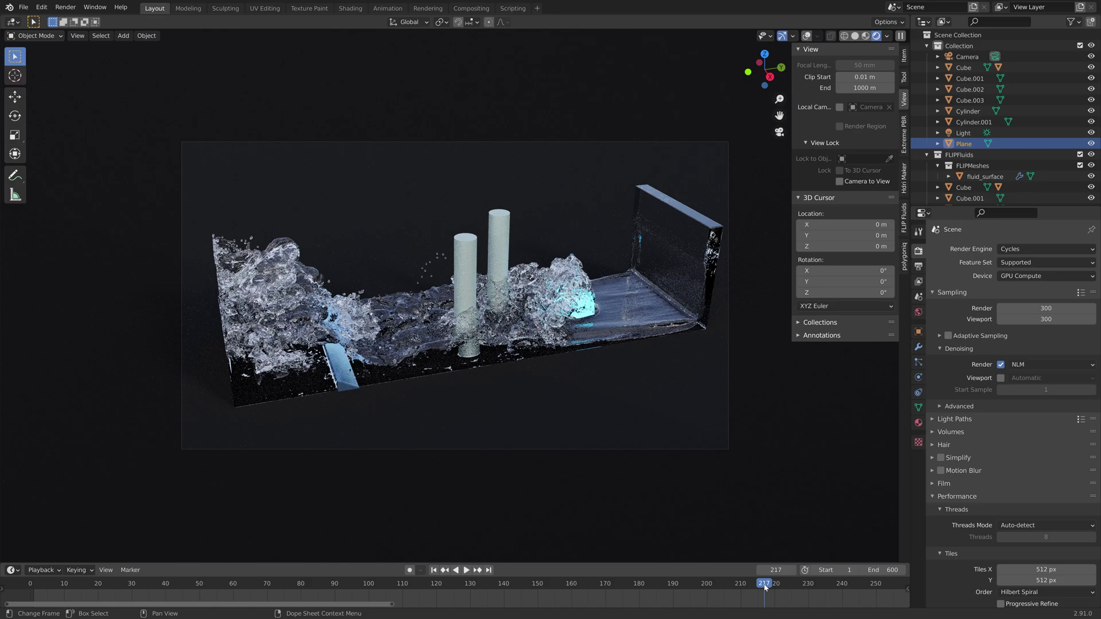
# Brighten the Glossy BSDF color of the cylinders' shared material to a very pale mint.
pyautogui.click(968, 110)
pyautogui.click(918, 422)
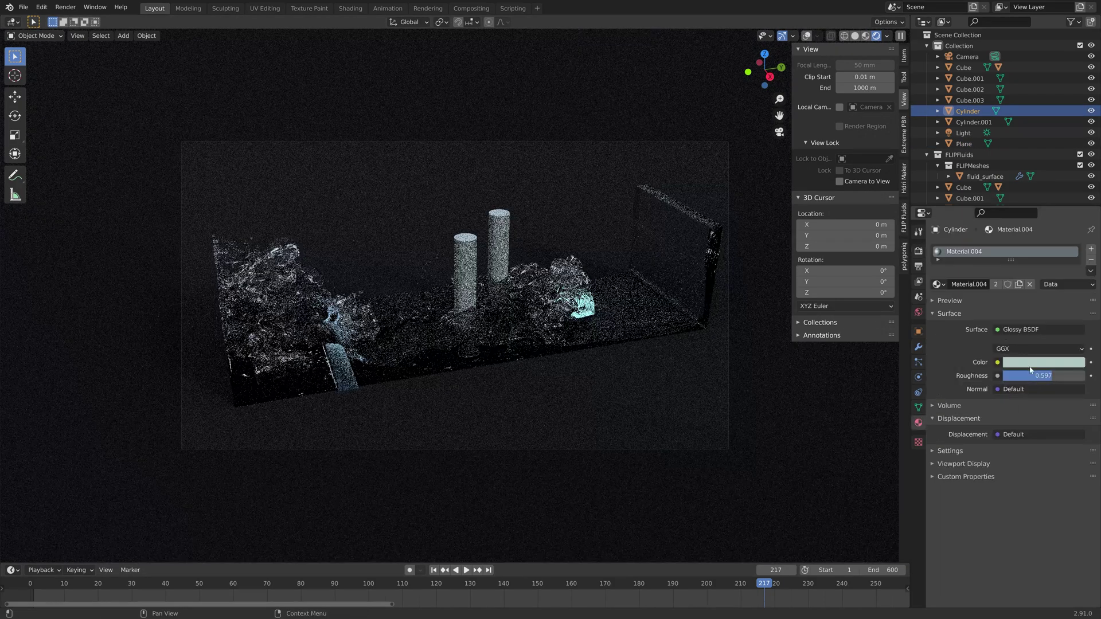
pyautogui.click(1044, 362)
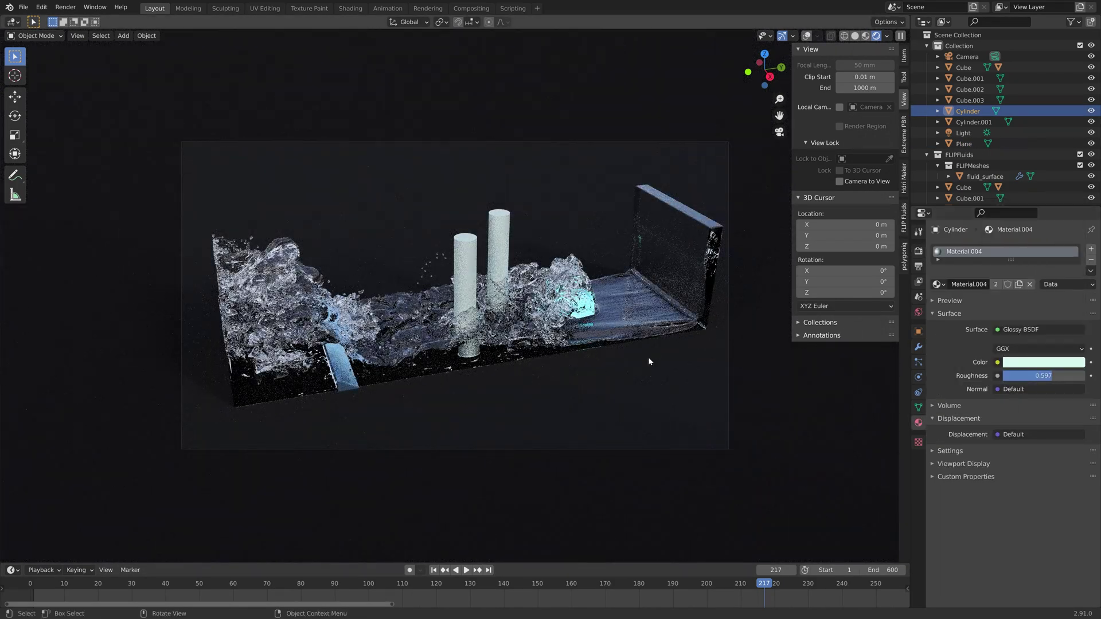
# Brighten the blue Glossy BSDF color of the wedge-shaped ramp and save the file.
pyautogui.click(343, 390)
pyautogui.click(1044, 361)
pyautogui.click(1077, 241)
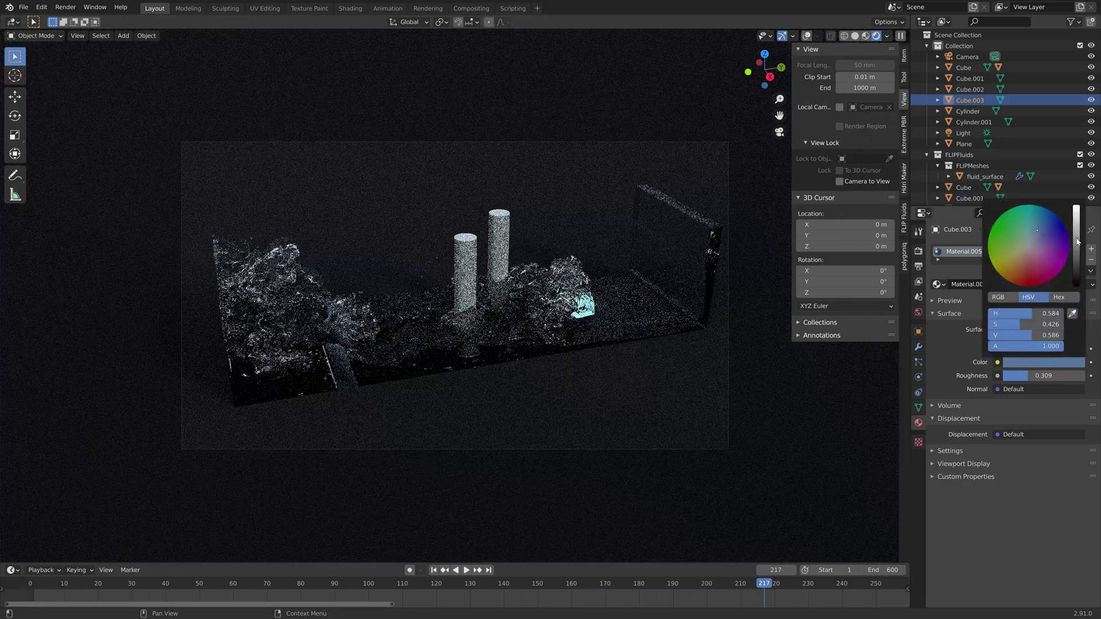
pyautogui.click(1077, 227)
pyautogui.click(1077, 217)
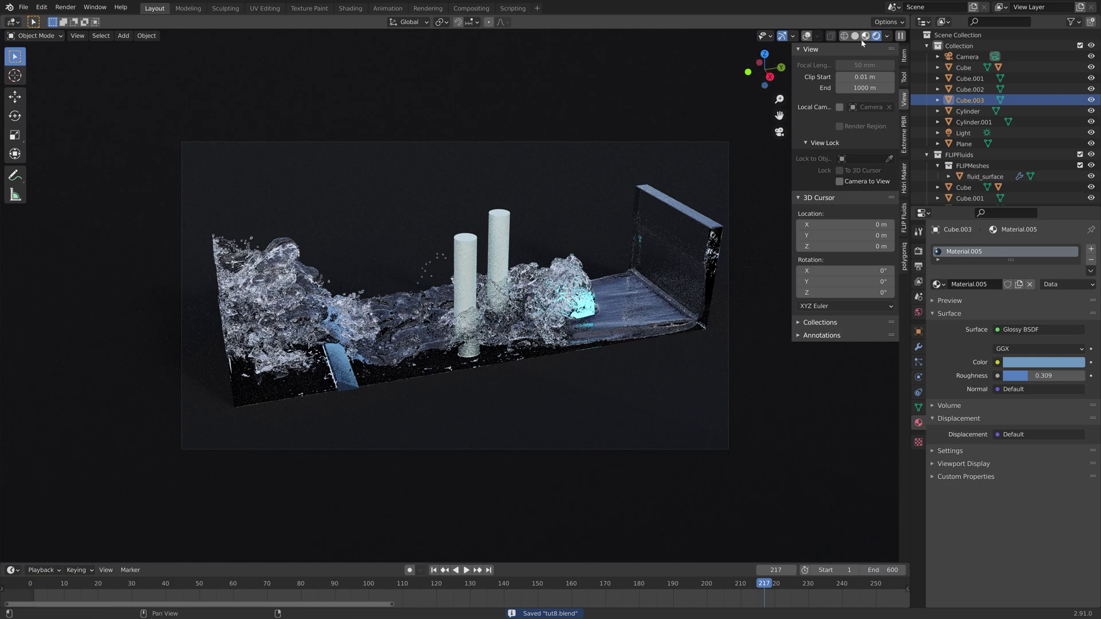
# In solid shading, lock the camera to the view, reframe the shot slightly and save the file.
pyautogui.click(857, 37)
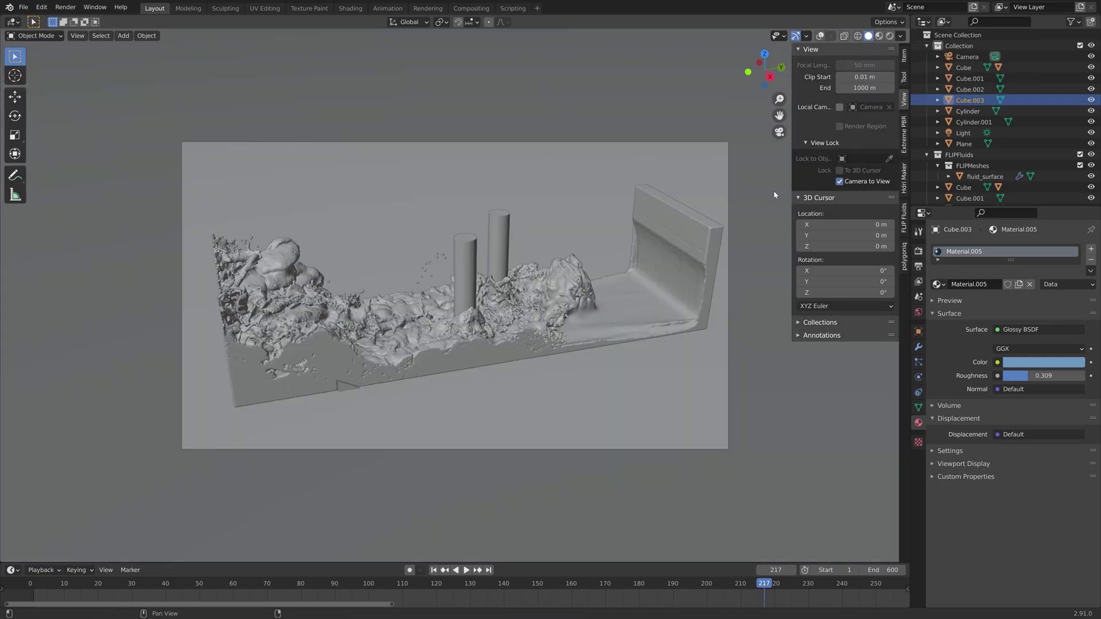
pyautogui.moveTo(678, 245); pyautogui.dragTo(693, 291, button='middle')
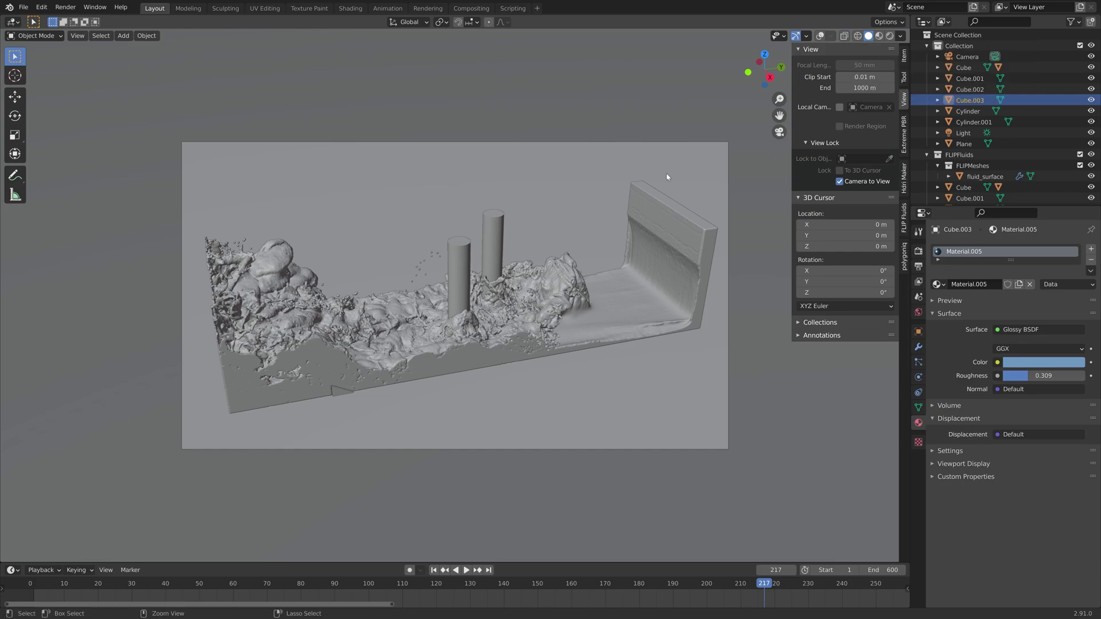
pyautogui.hotkey('ctrl', 's')
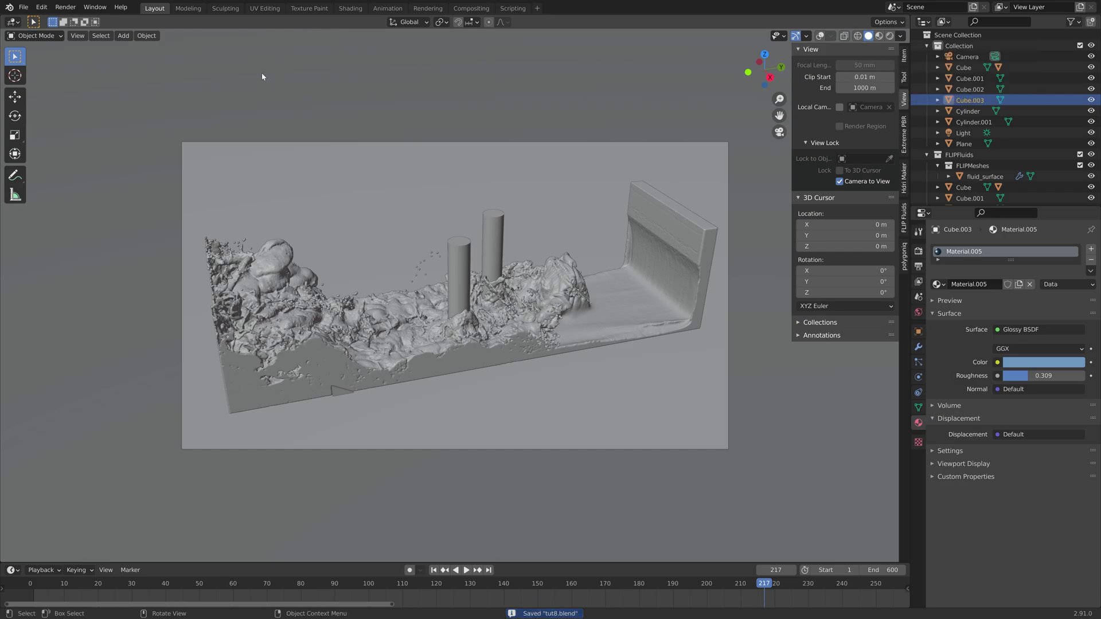
# Render the full animation of the fluid scene.
pyautogui.click(65, 6)
pyautogui.click(65, 6)
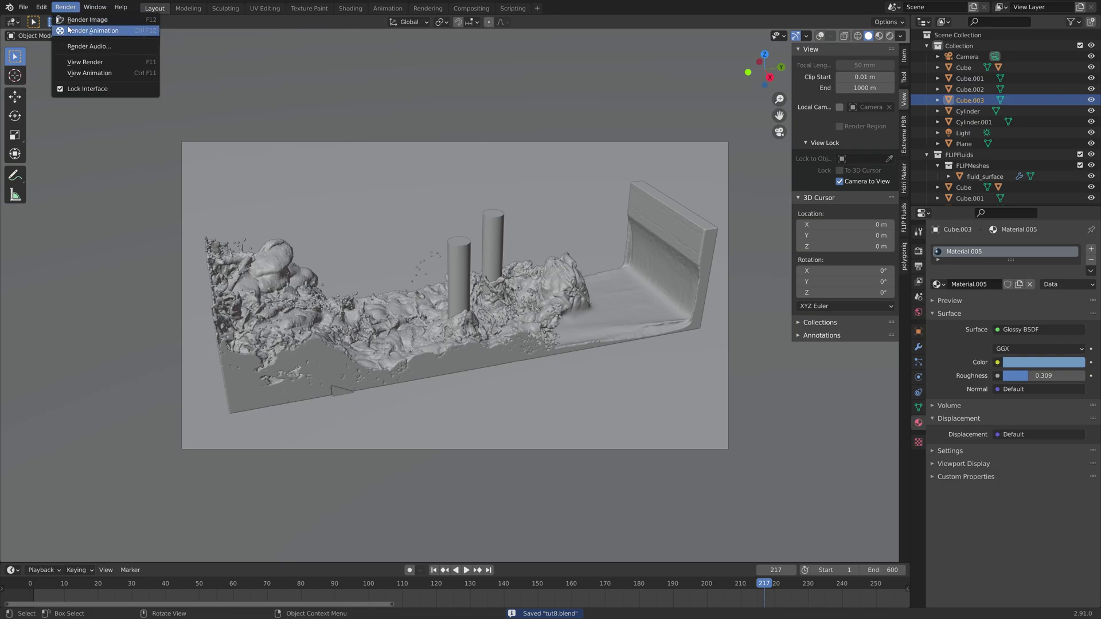
pyautogui.click(72, 30)
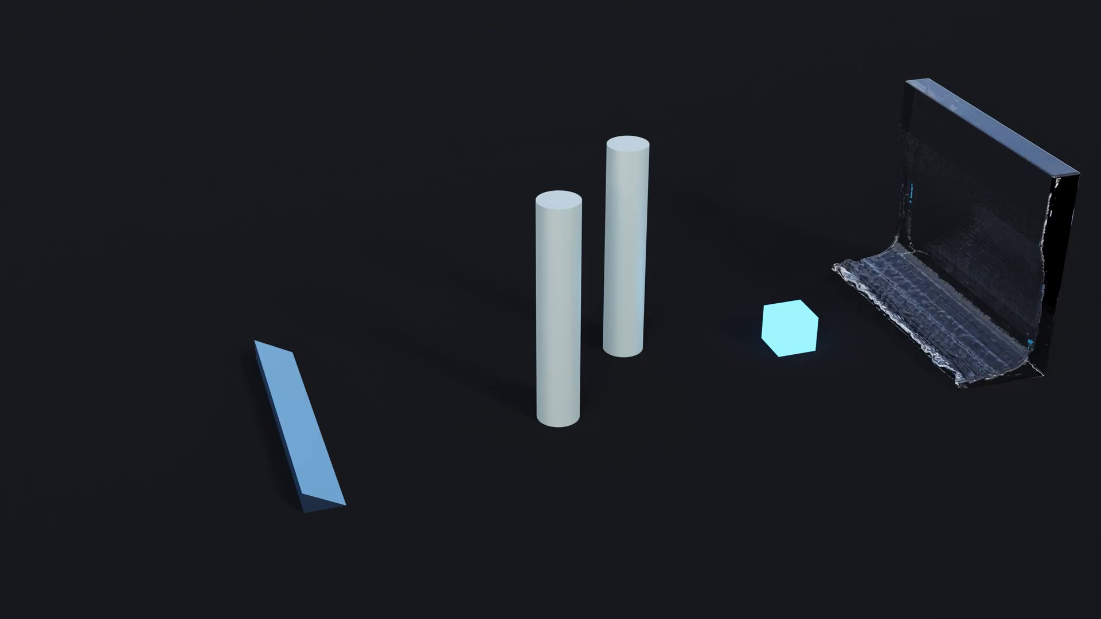